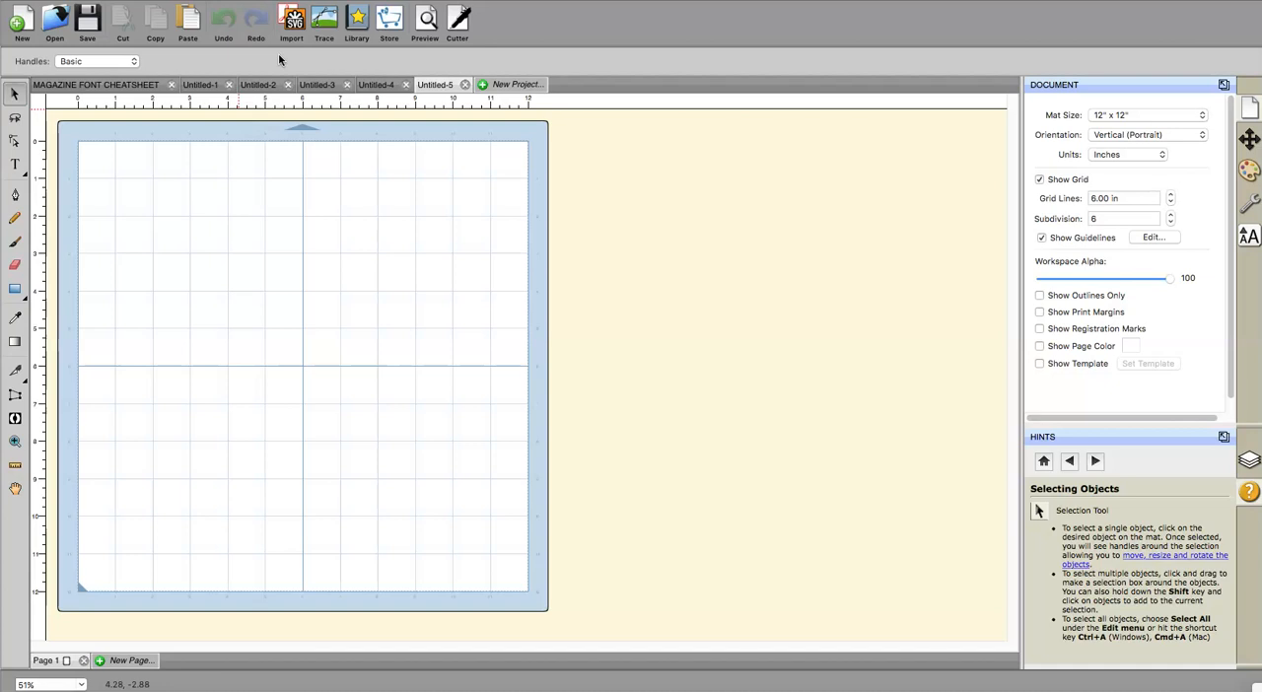
Step: Start an image trace and load seahorse.jpg, found by searching the Mac for "seahorse"
left_click(326, 24)
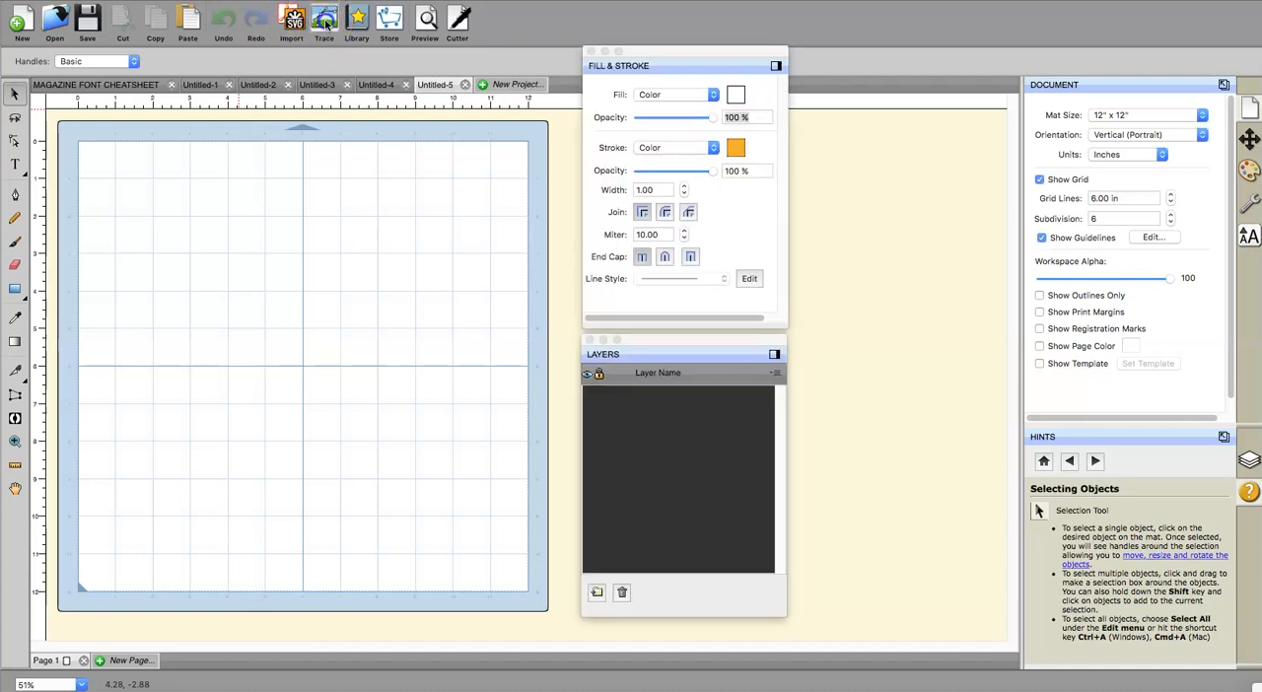
left_click(325, 24)
left_click(442, 188)
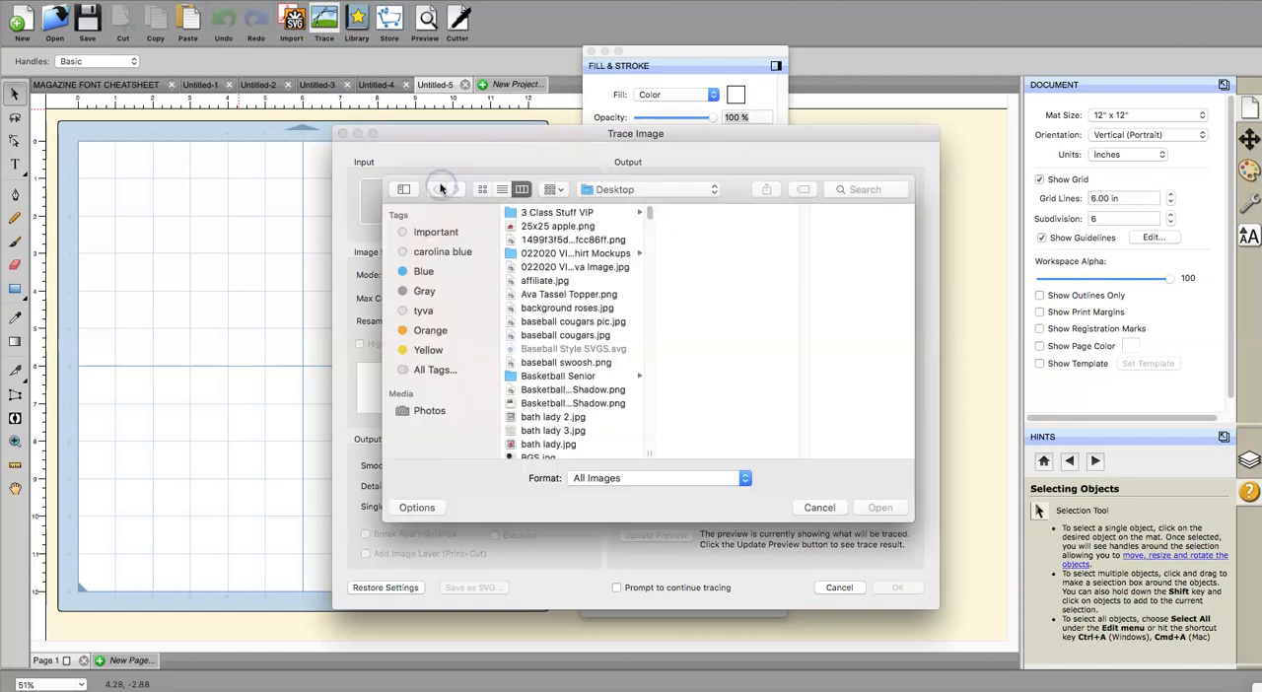
left_click(864, 190)
type("sea")
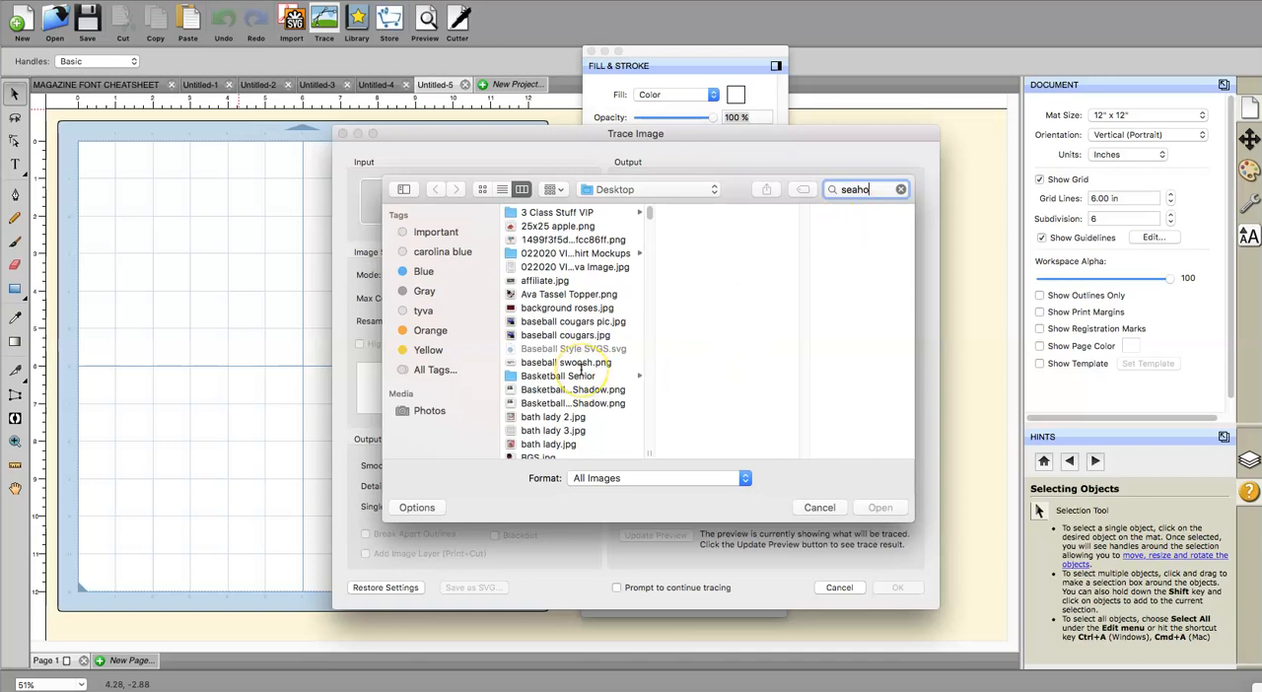
type("horse")
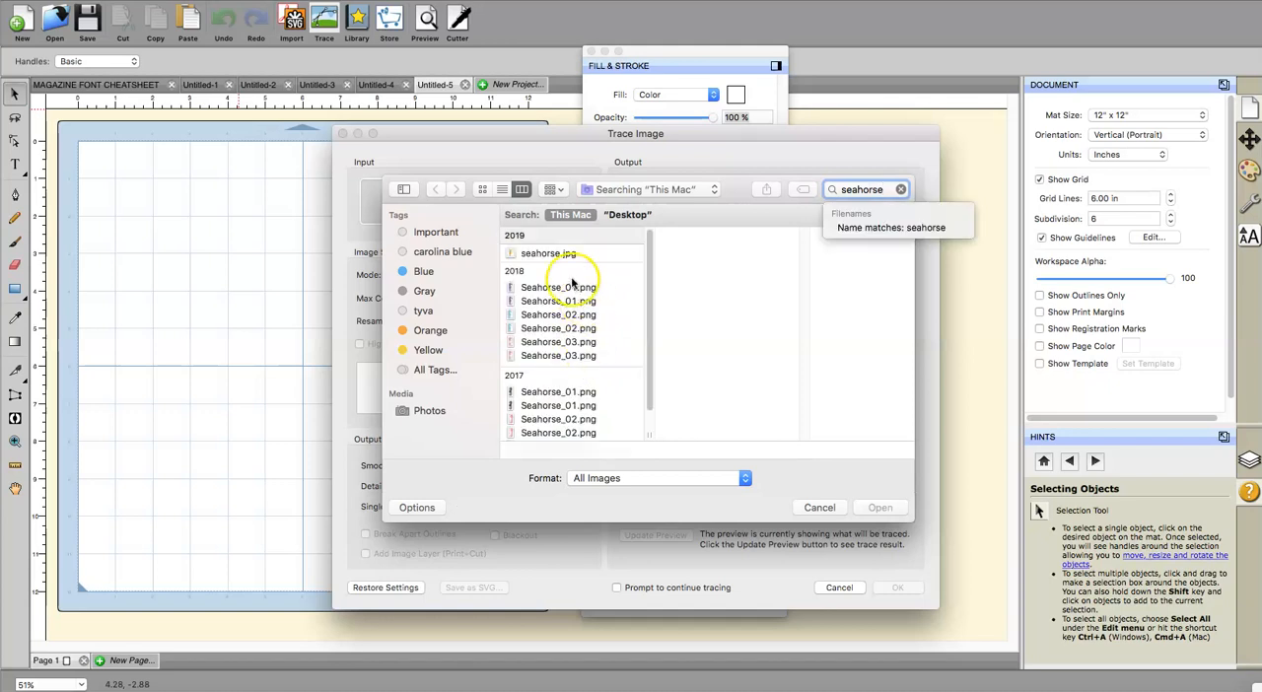
left_click(548, 254)
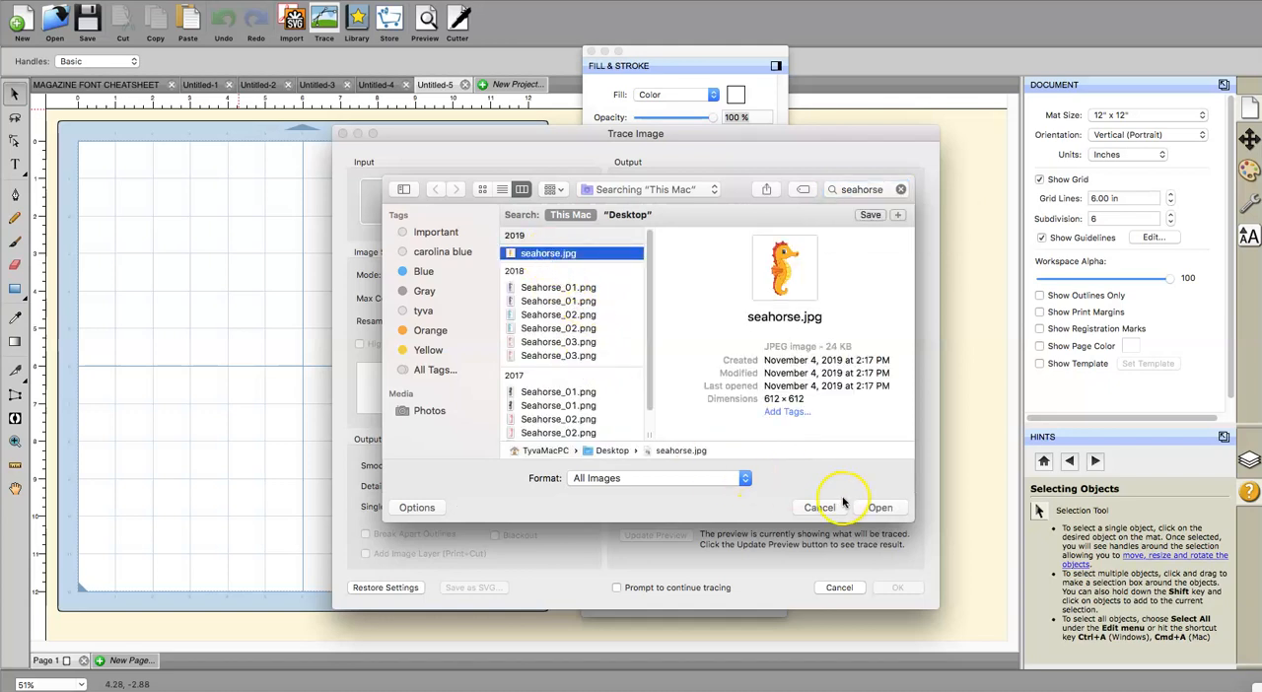
left_click(877, 507)
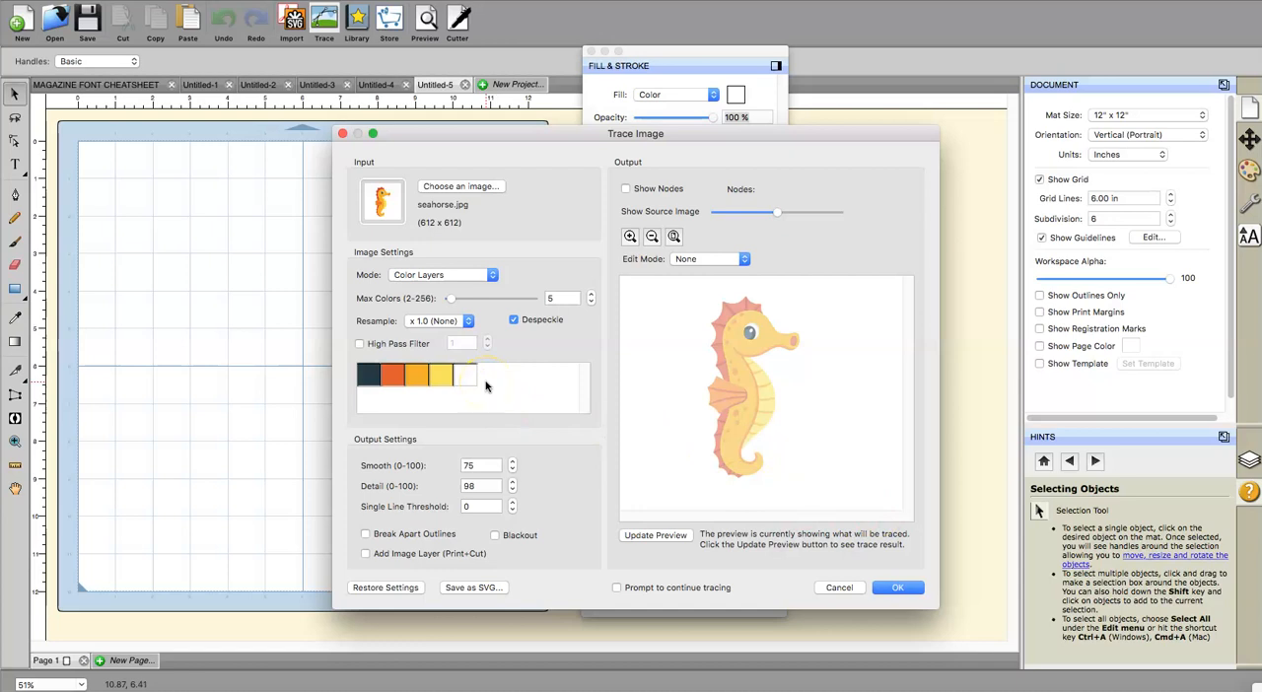
Step: Preview the seahorse trace in Monochrome and Single Color modes, and return the mode to Color Layers
left_click(408, 276)
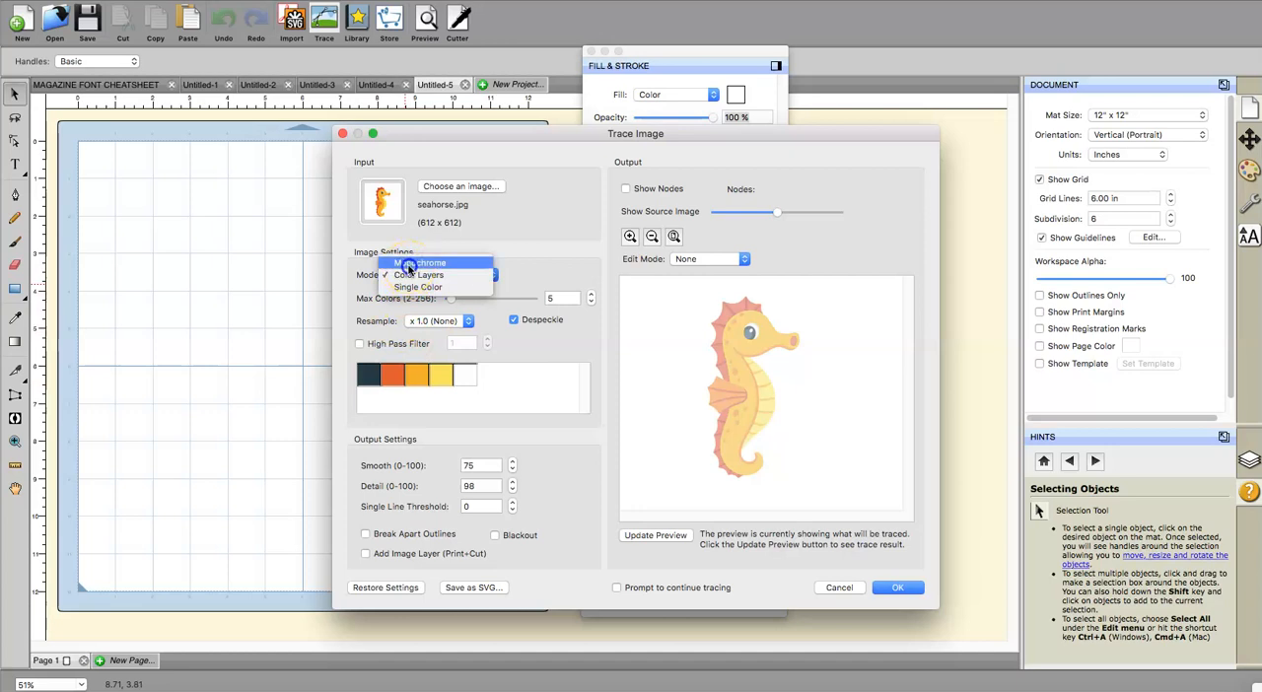
left_click(409, 264)
left_click(412, 278)
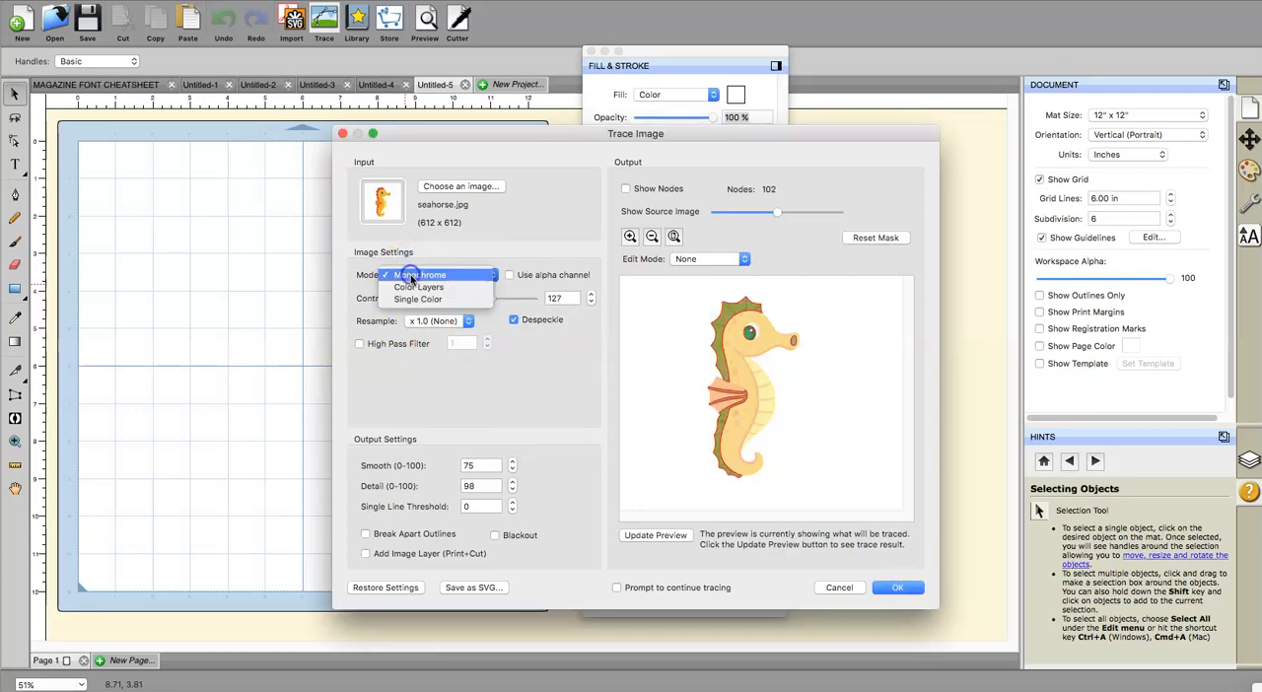
left_click(419, 287)
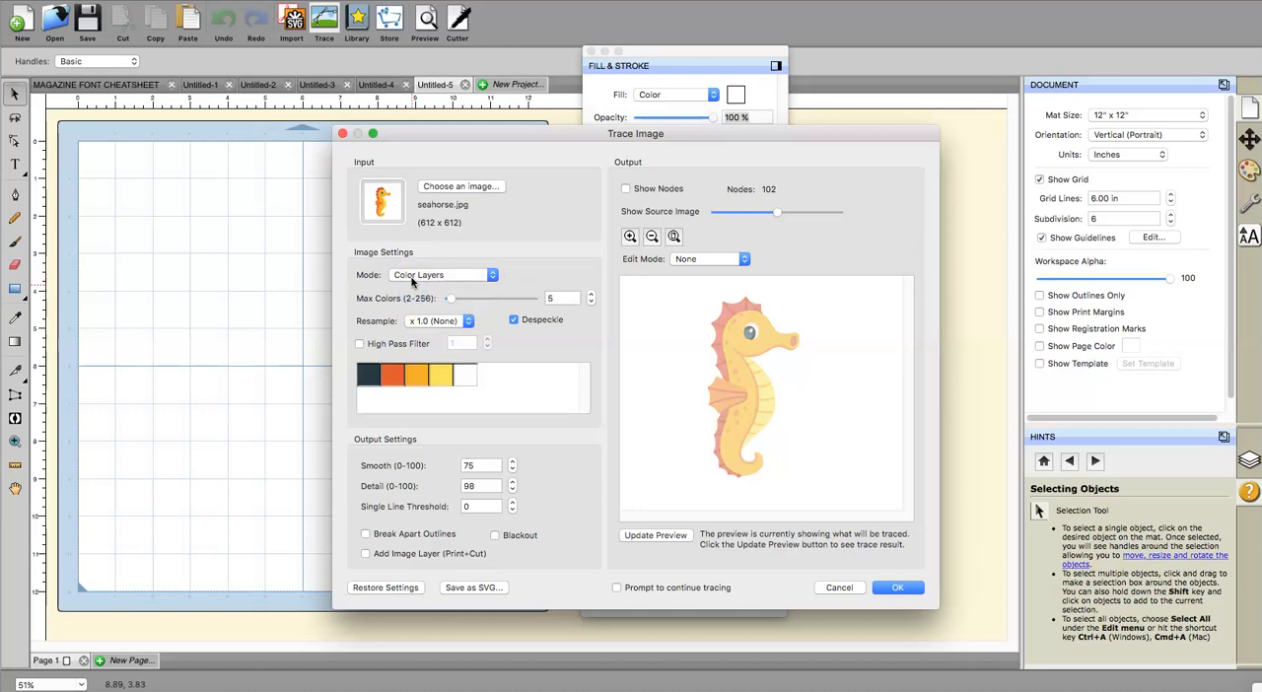
left_click(412, 279)
left_click(414, 286)
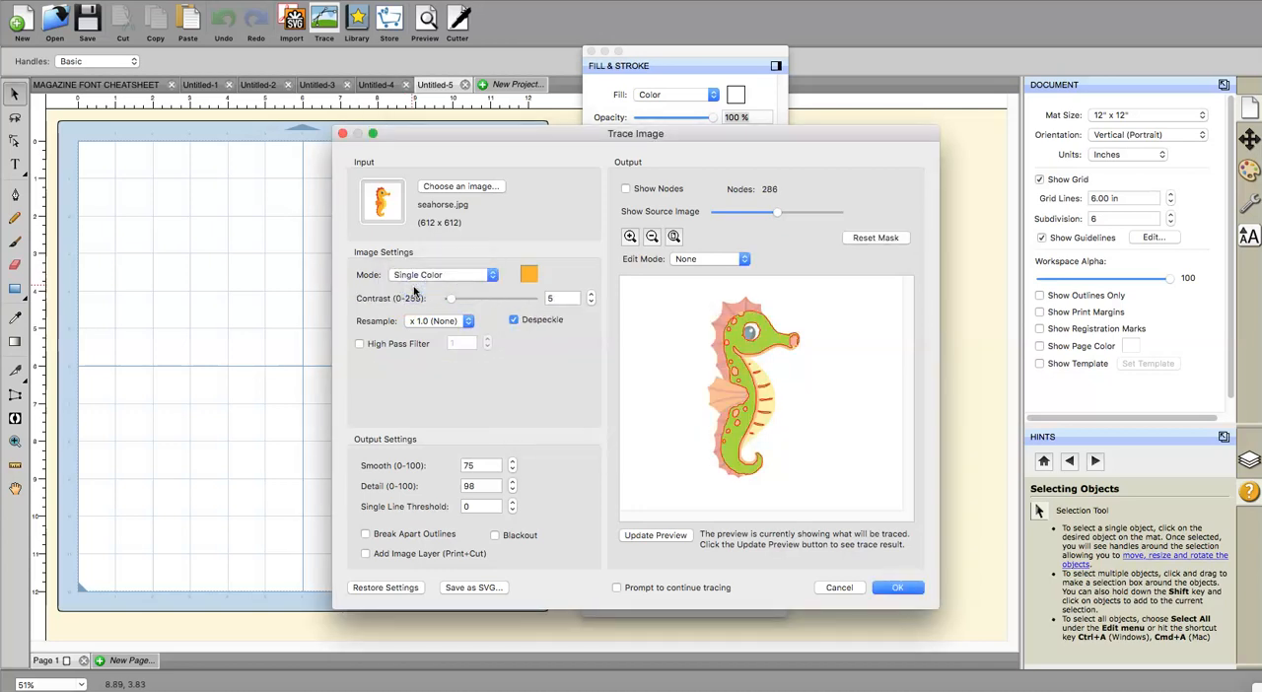
left_click(417, 276)
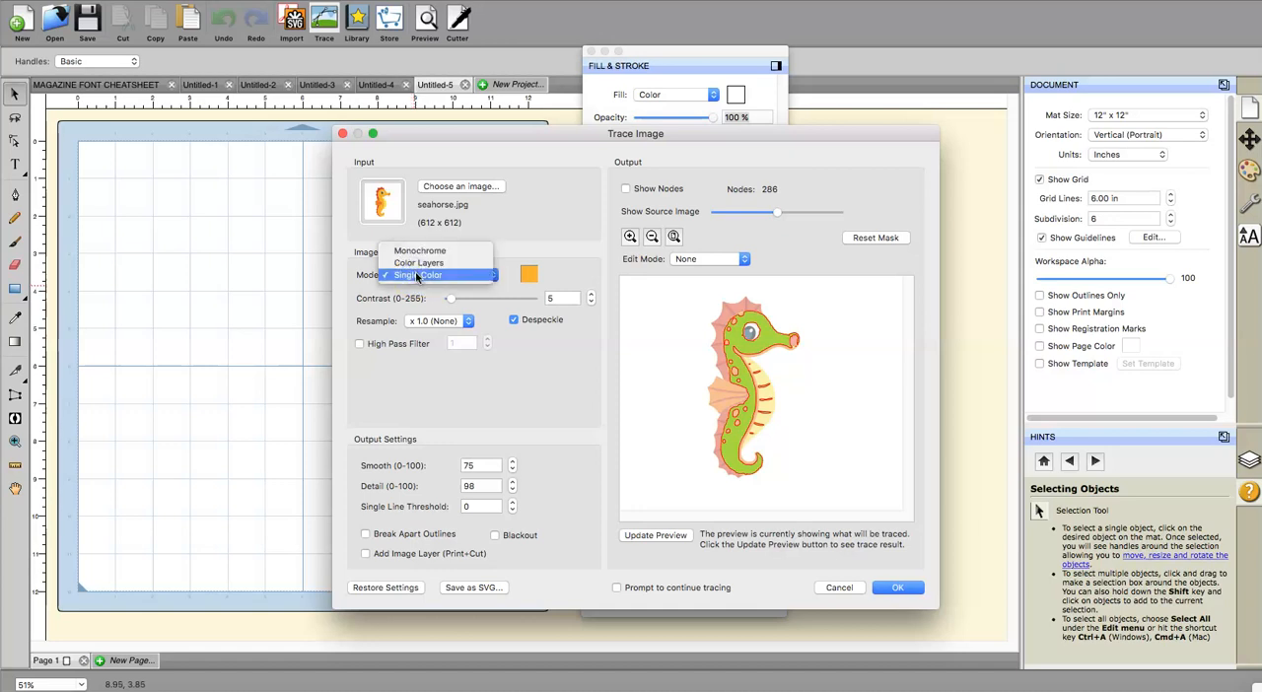
left_click(418, 263)
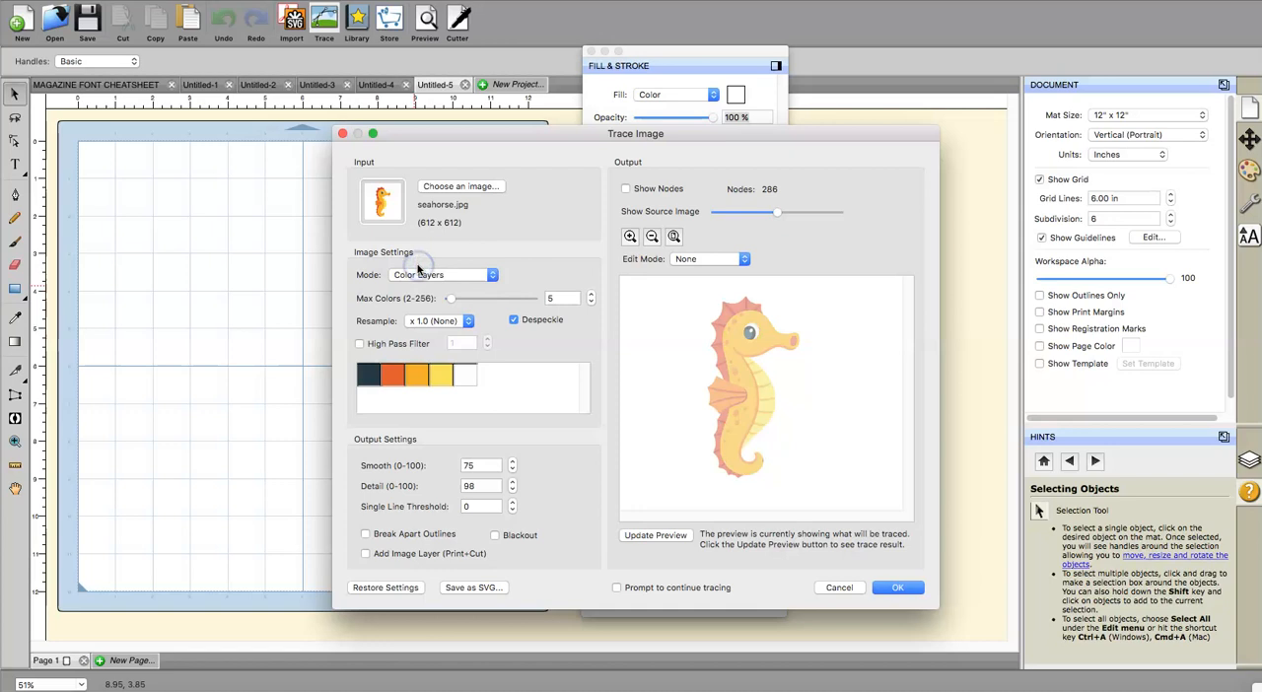
left_click(469, 276)
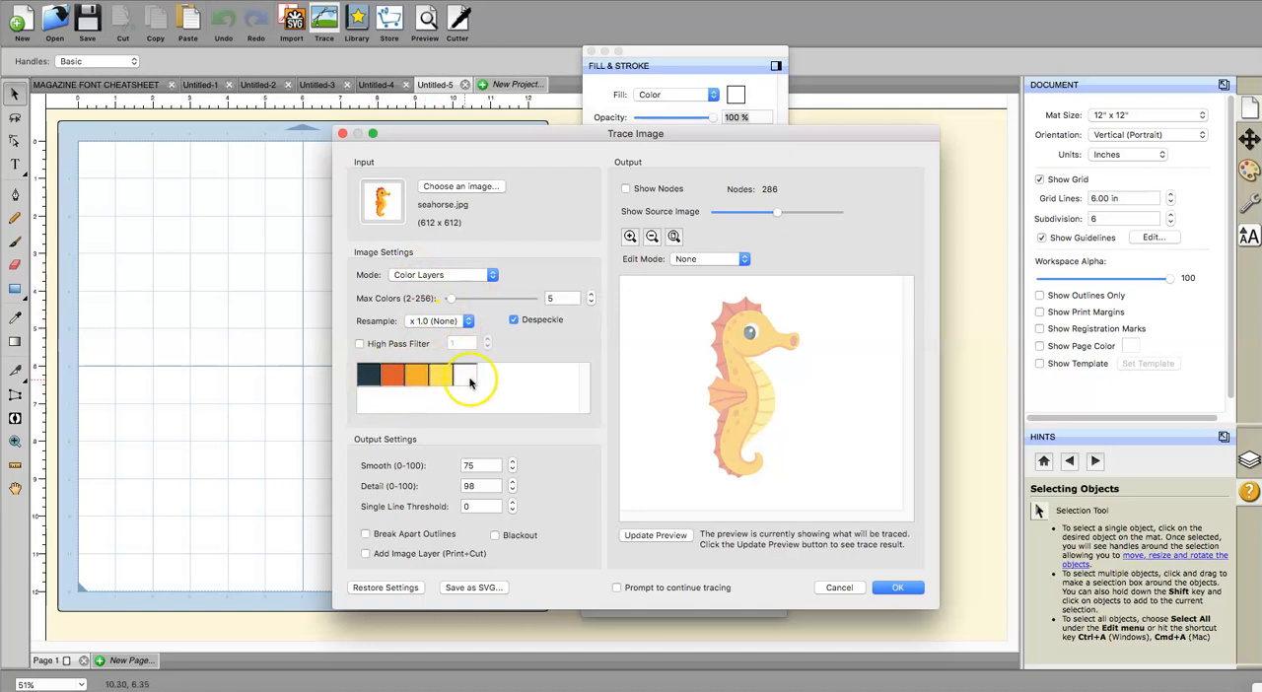
left_click(439, 378)
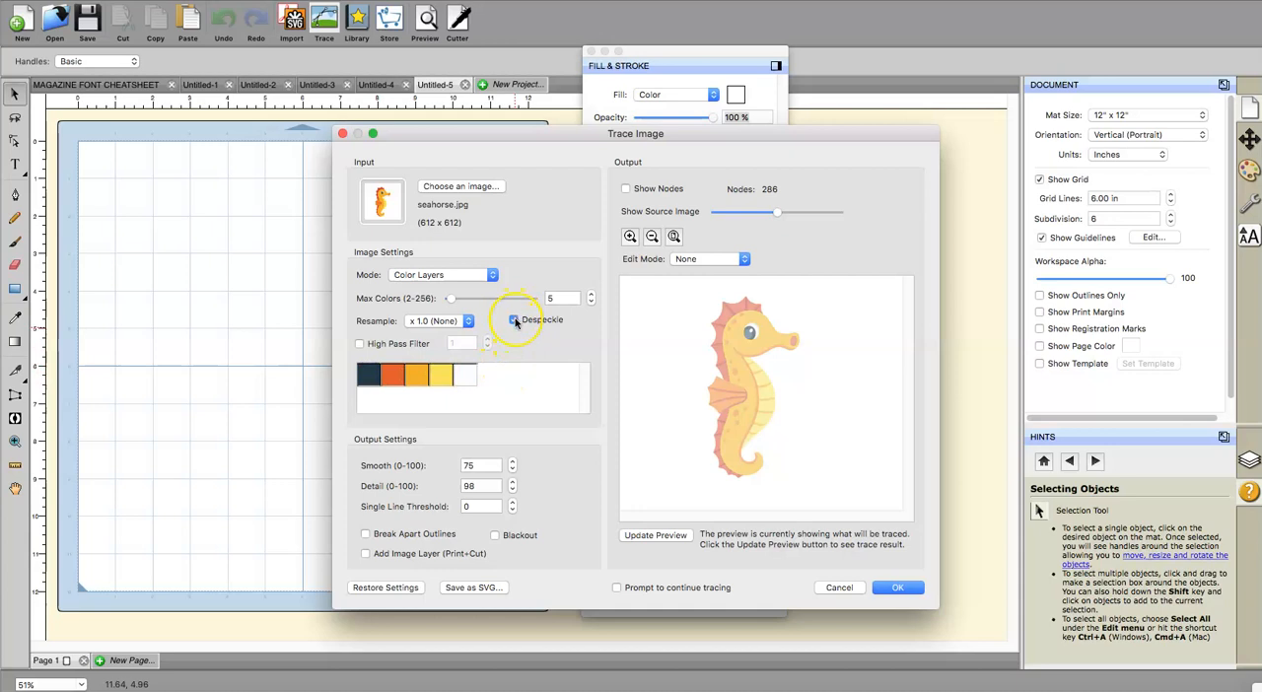
Step: Check the trace's node display and source image, and accept the Color Layers trace with a maximum of 5 colors
left_click(627, 188)
mouse_move(777, 219)
left_mouse_down()
mouse_move(818, 220)
mouse_move(775, 219)
left_mouse_up()
left_click(625, 191)
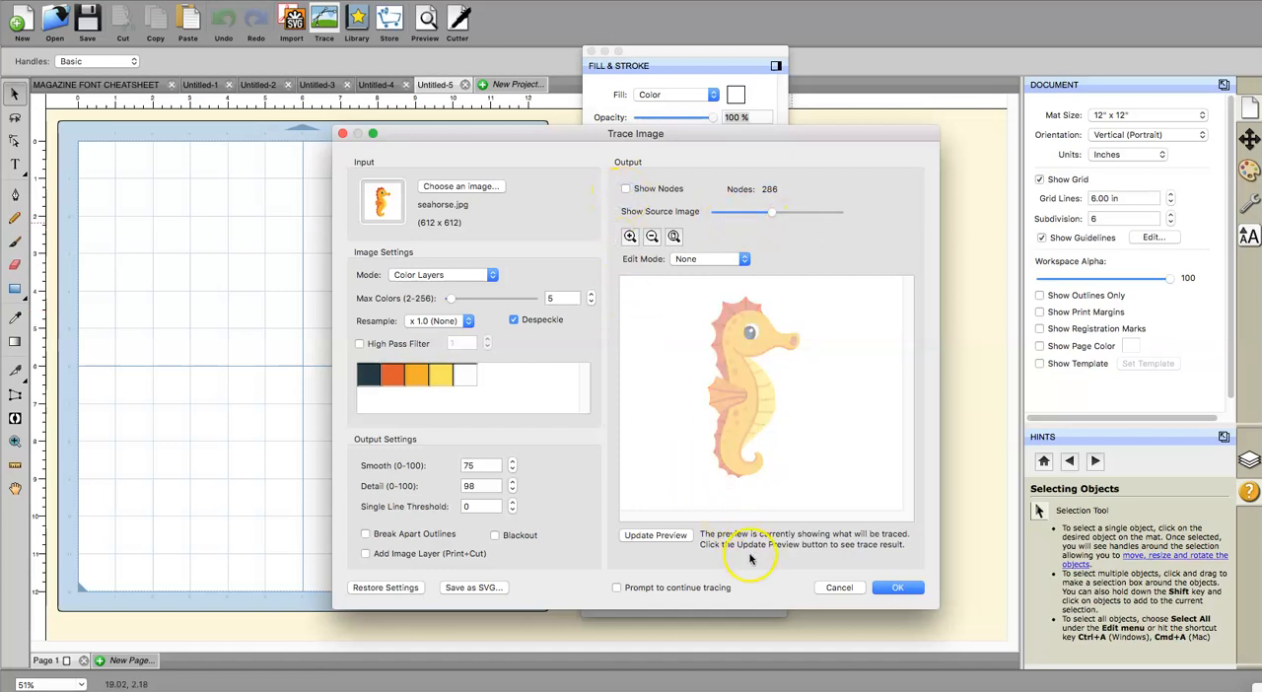
left_click(903, 588)
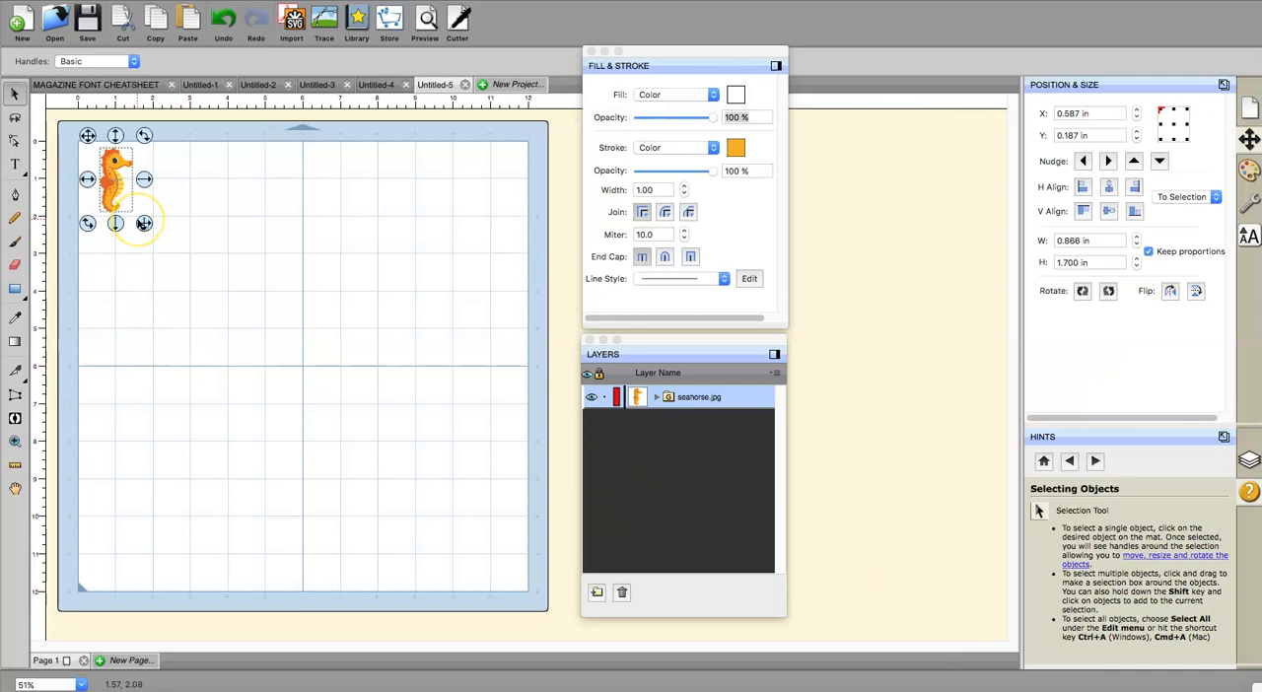
Step: Enlarge the traced seahorse proportionally to about 5.8 by 11.4 in, move it to the middle of the mat and deselect it
left_click_drag(144, 222, 319, 444)
left_click(223, 20)
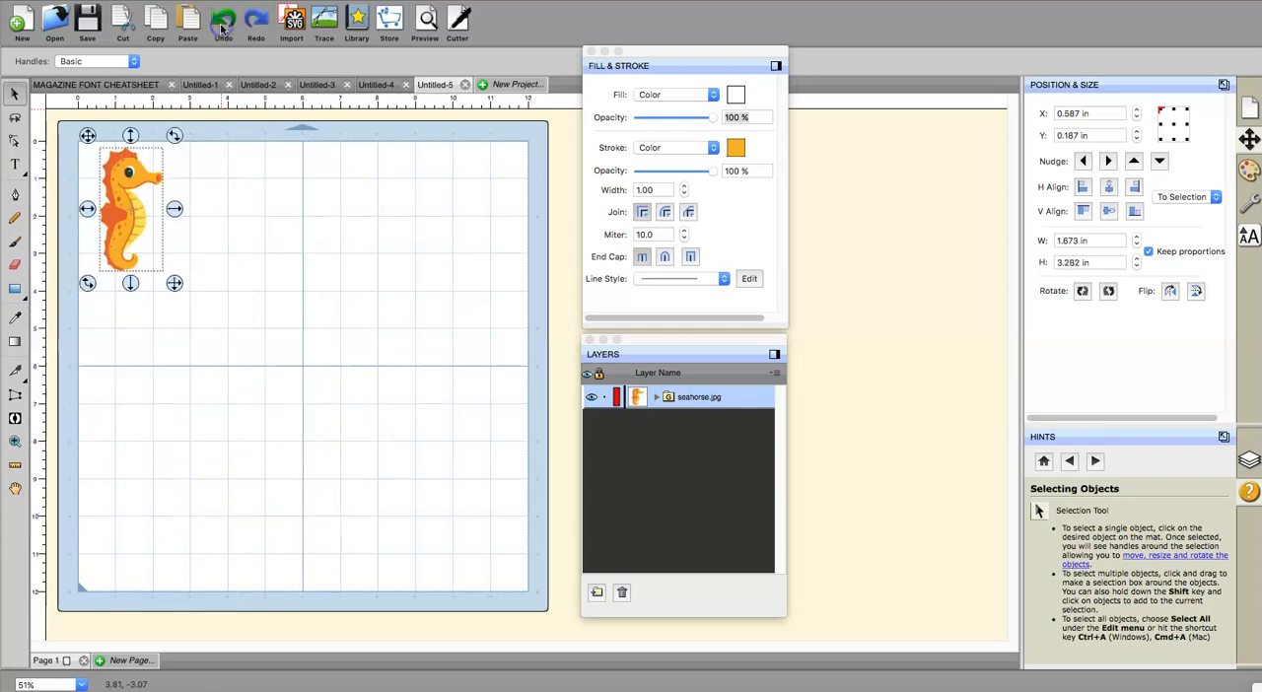
left_click_drag(175, 283, 332, 417)
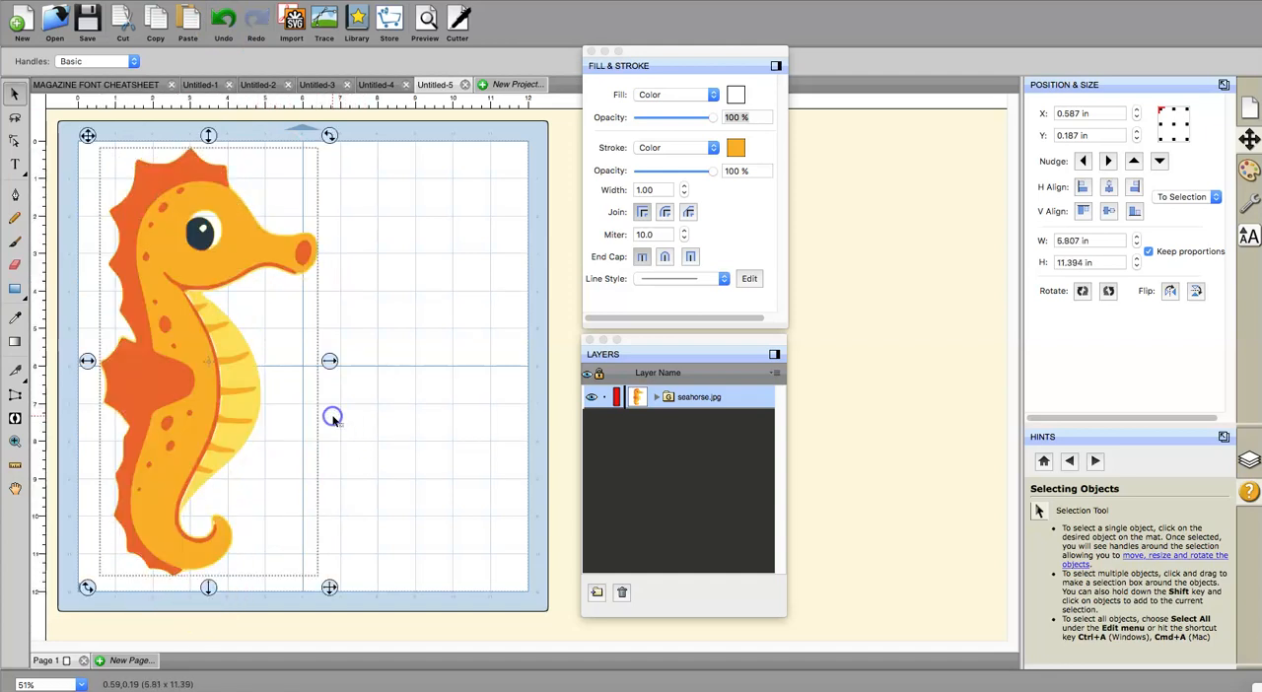
left_click_drag(193, 439, 282, 444)
left_click(394, 450)
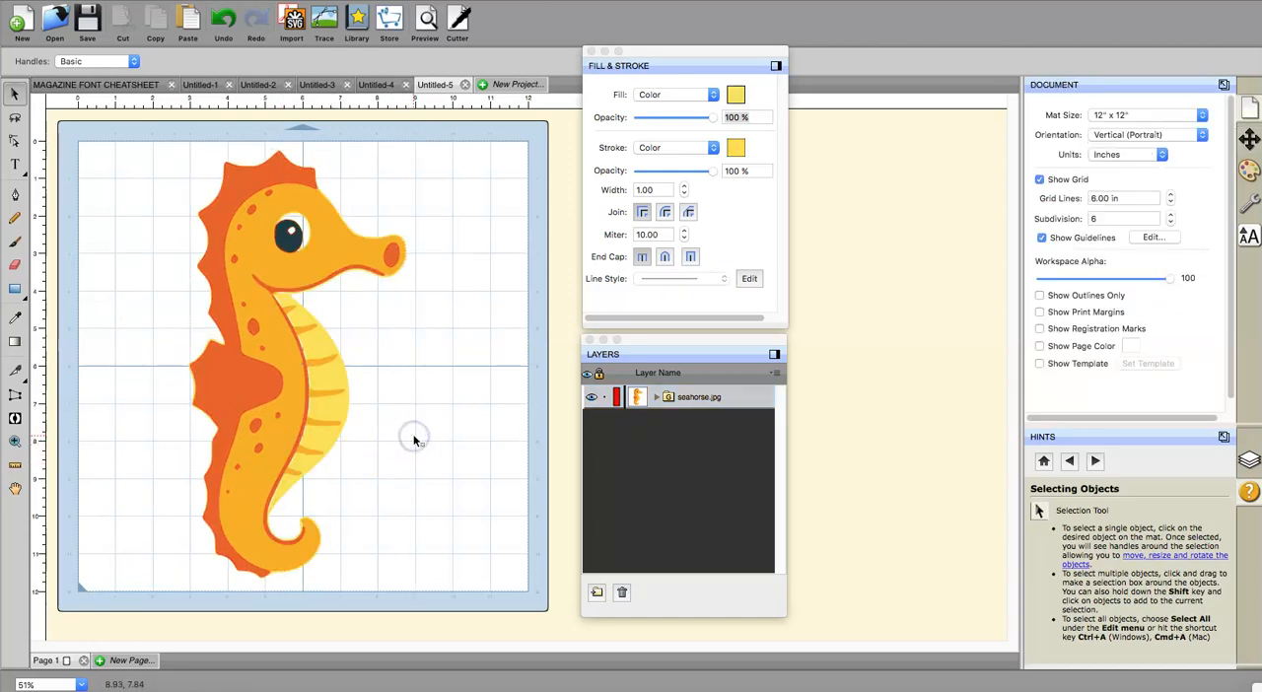
Step: Dock Fill & Stroke and Layers, float Layers again and expand the seahorse.jpg group to list its color layers
left_click(776, 65)
left_click(774, 354)
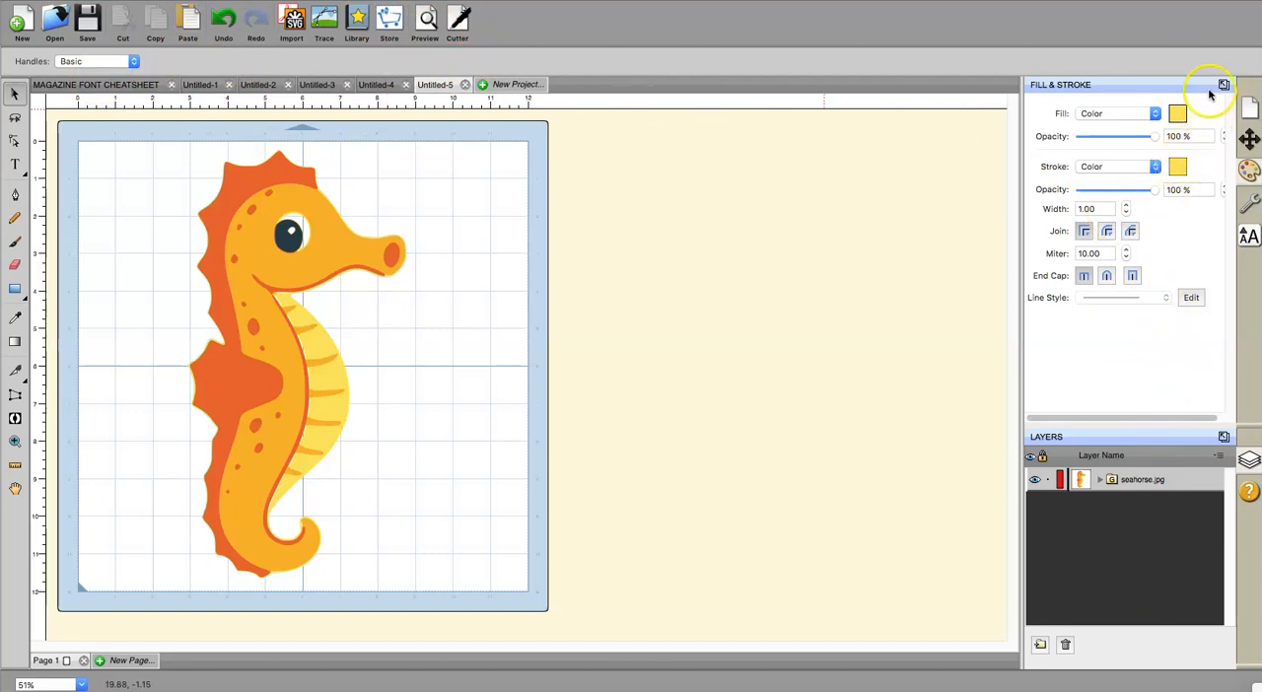
left_click(1224, 436)
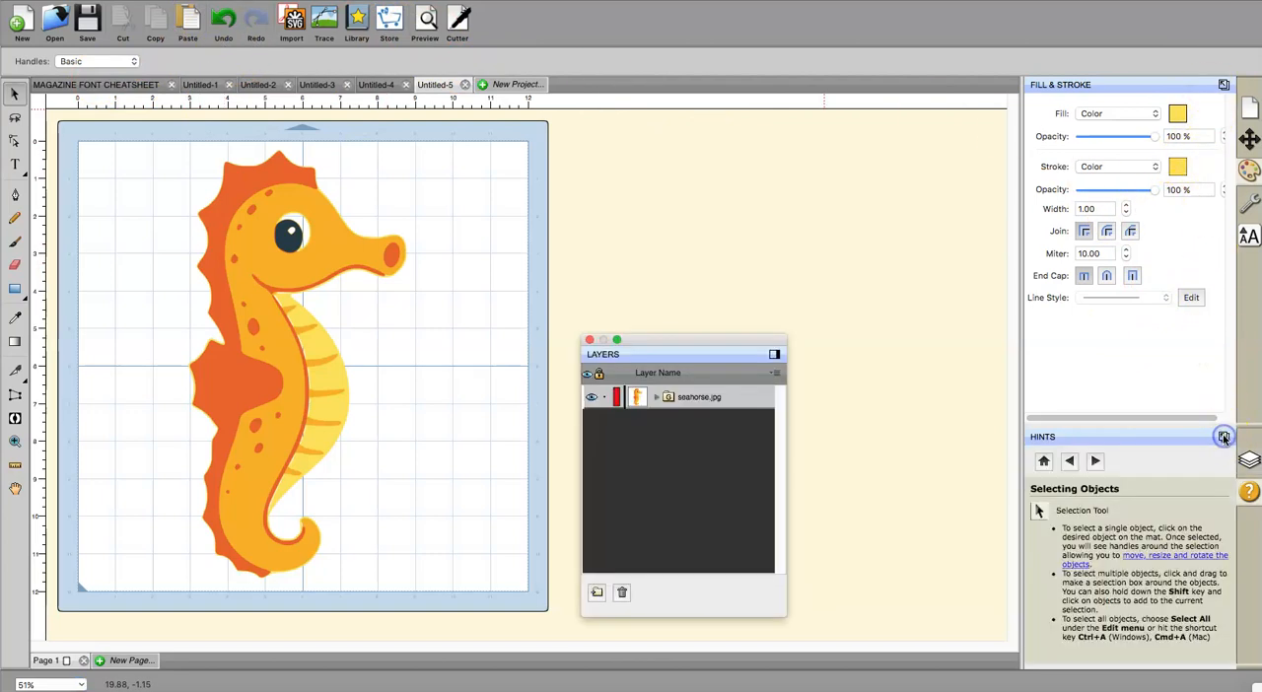
left_click(658, 399)
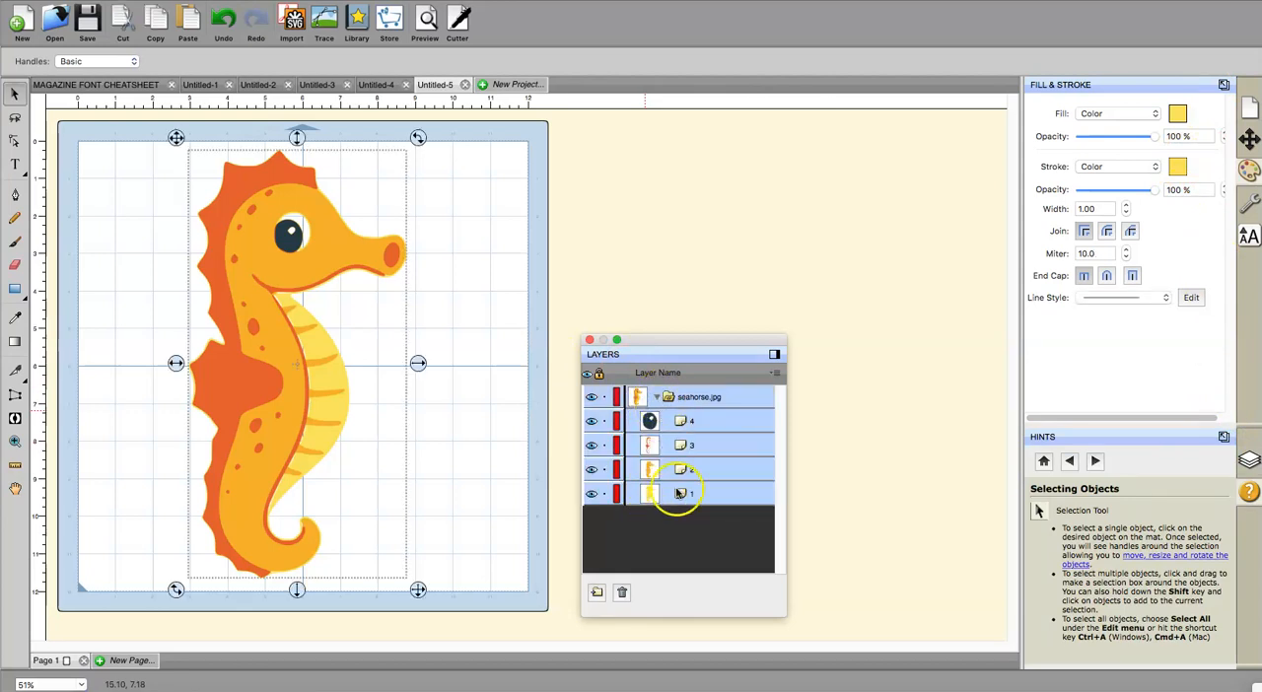
Step: Float Fill & Stroke beside the mat and dock the Position & Size, Style and Document palettes again
left_click(1224, 85)
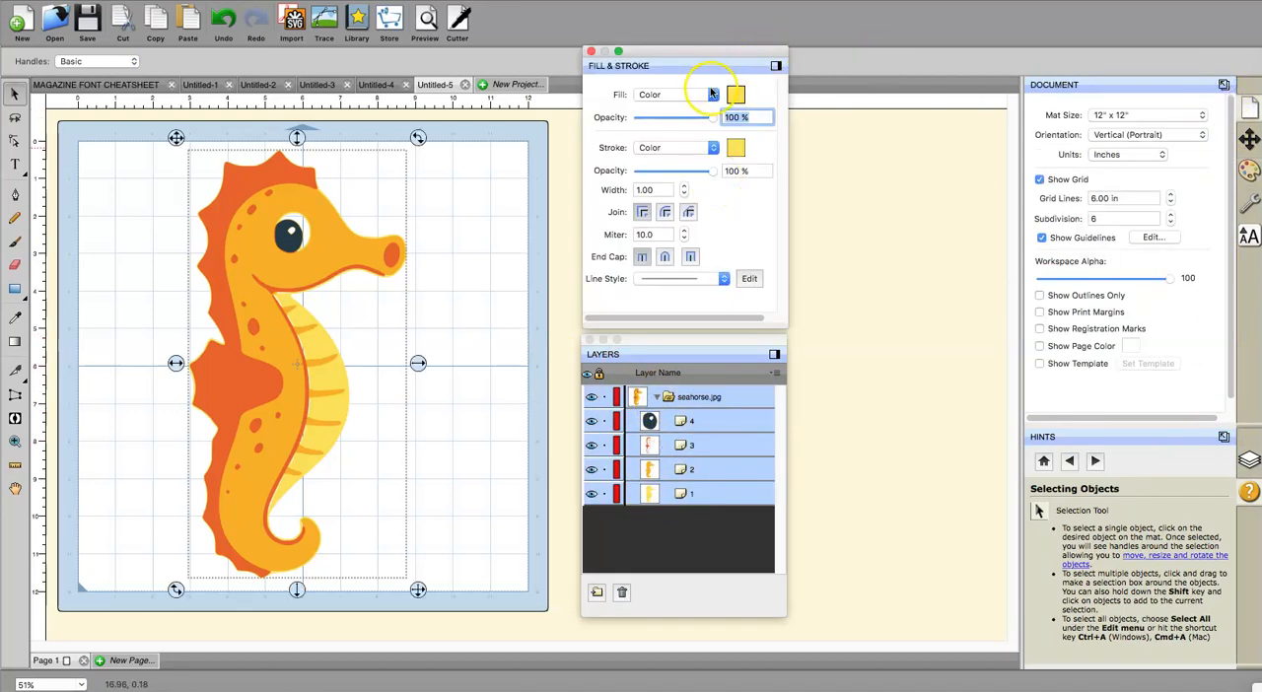
left_click(1223, 85)
left_click(1224, 85)
left_click(1223, 85)
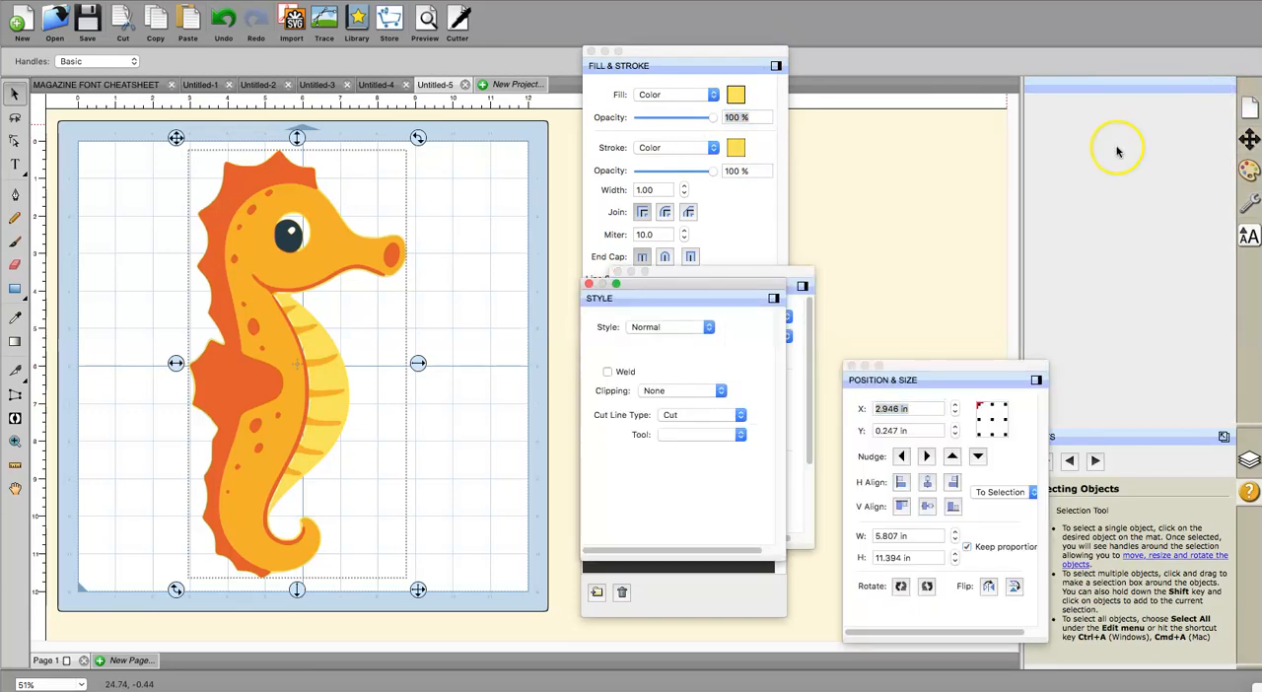
left_click(1038, 381)
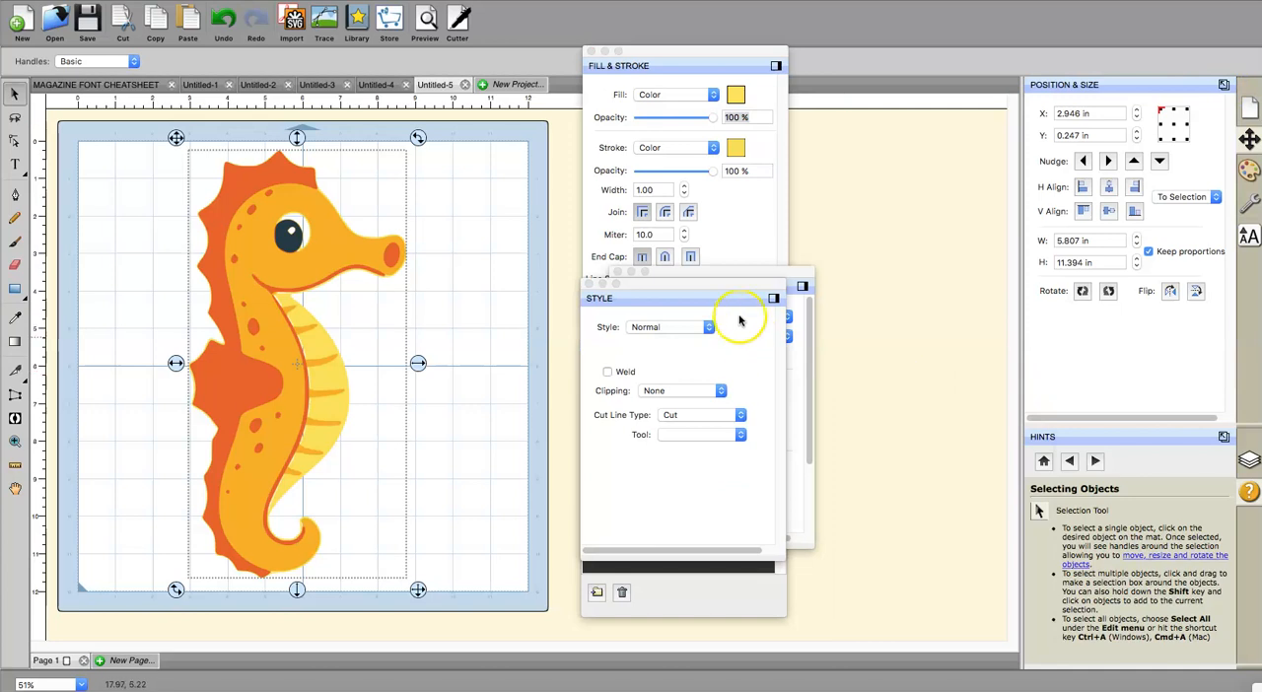
left_click(775, 299)
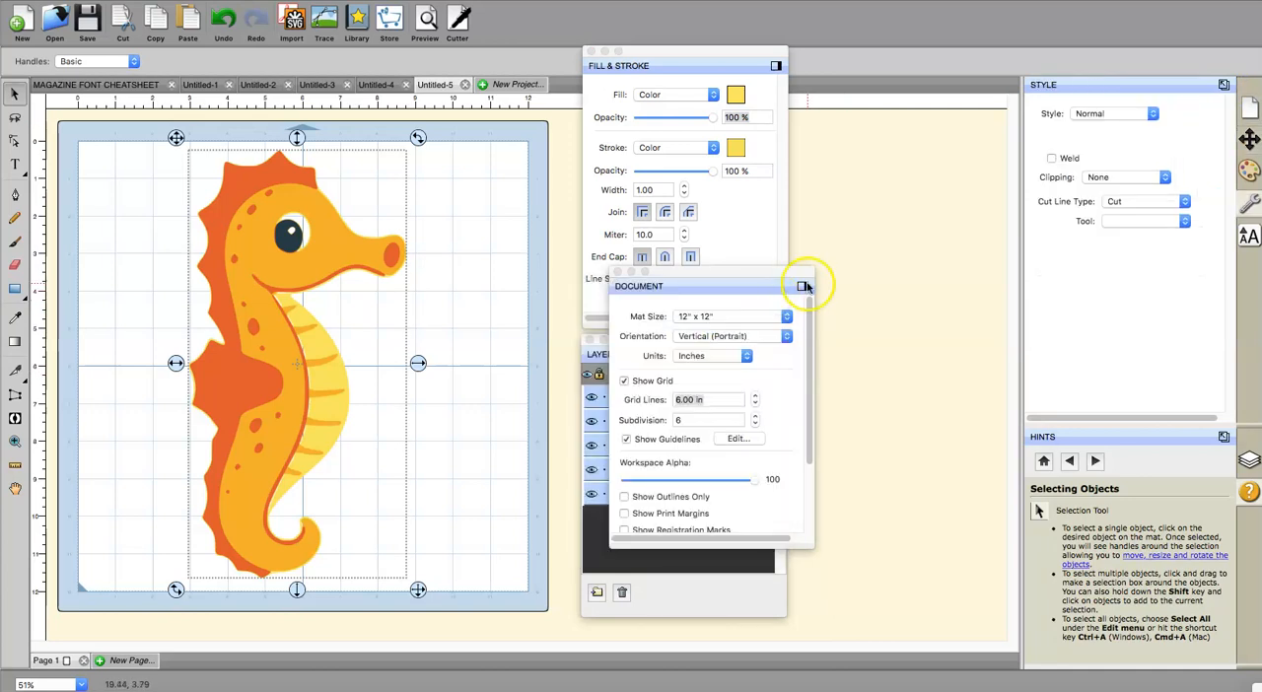
left_click(804, 287)
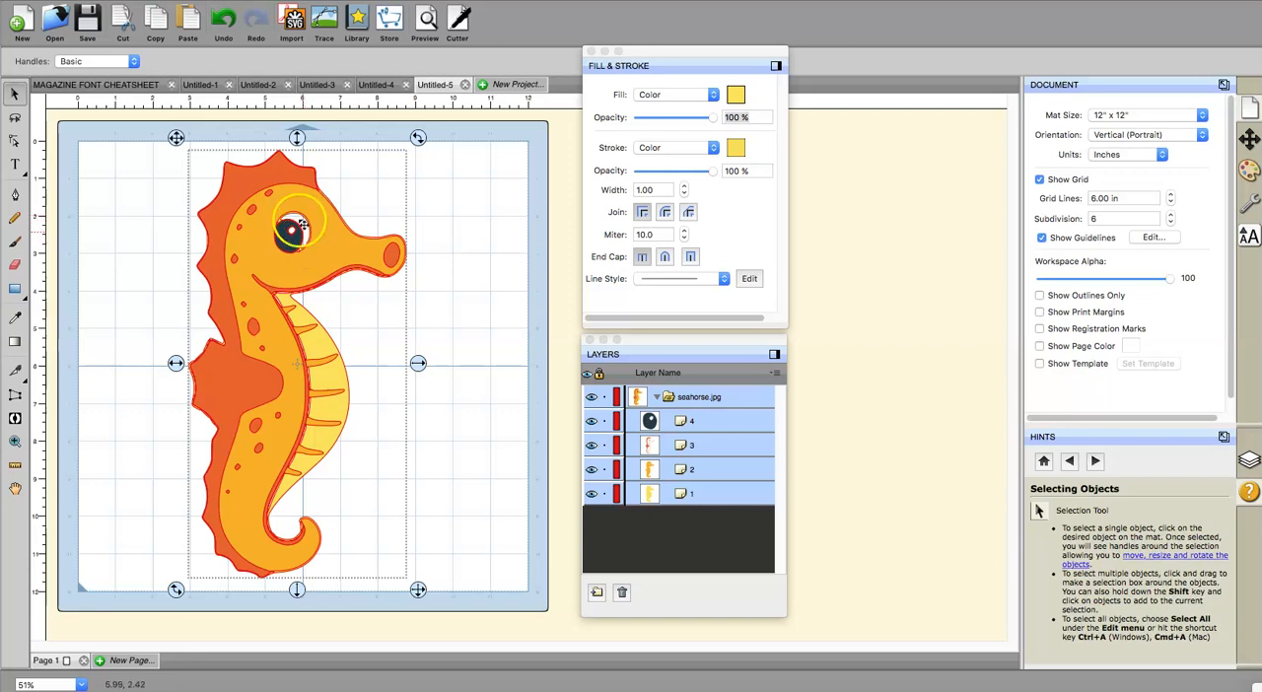
Step: Deselect the seahorse, and hide layers 4, 3 and 2 and show them again to examine how the colors stack
left_click(464, 259)
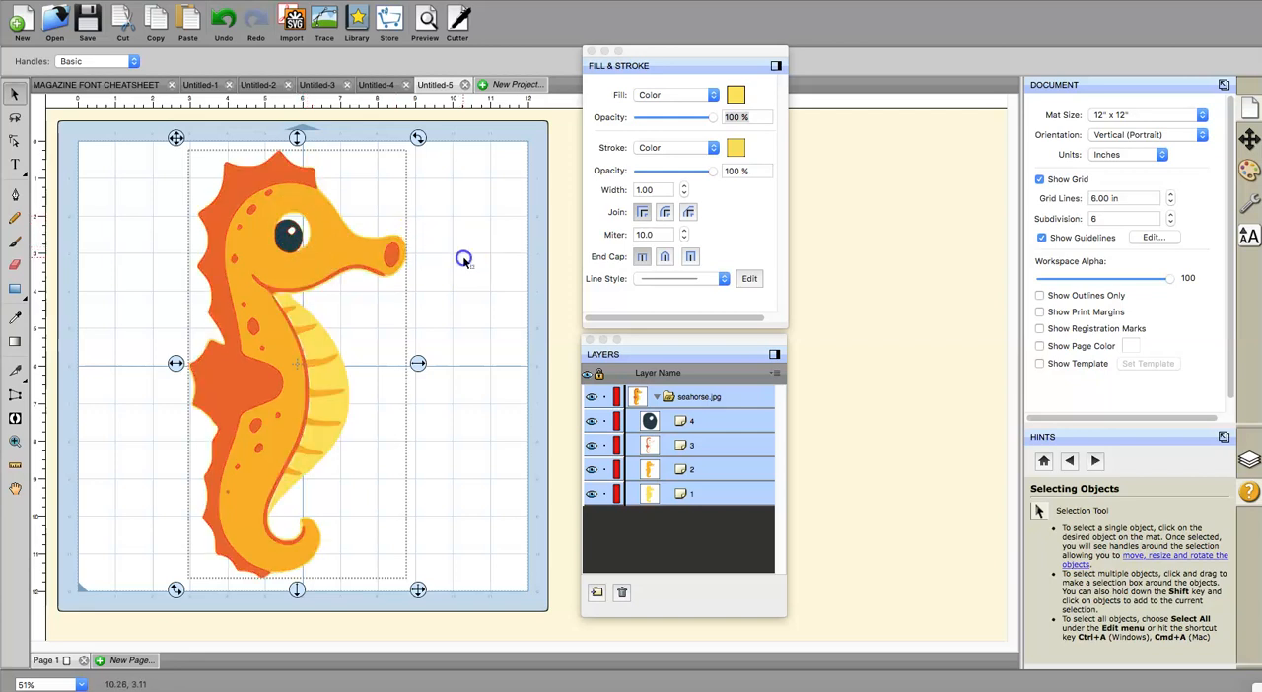
left_click(591, 421)
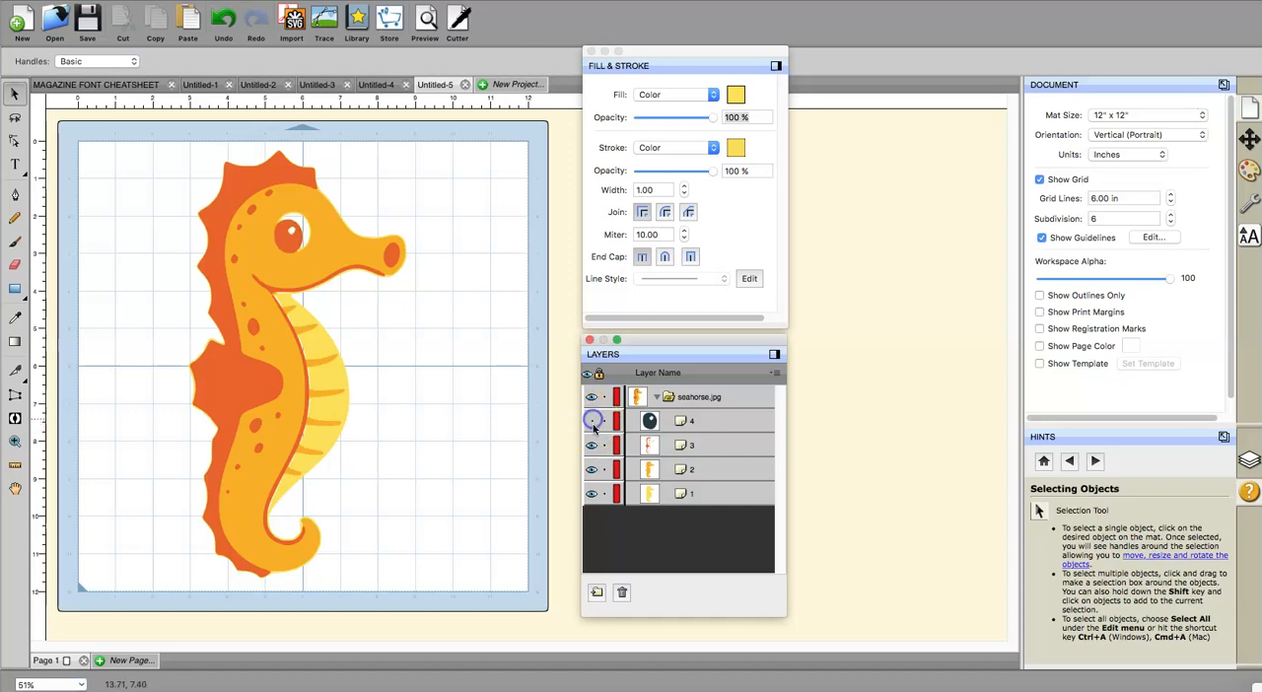
left_click(592, 446)
left_click(593, 470)
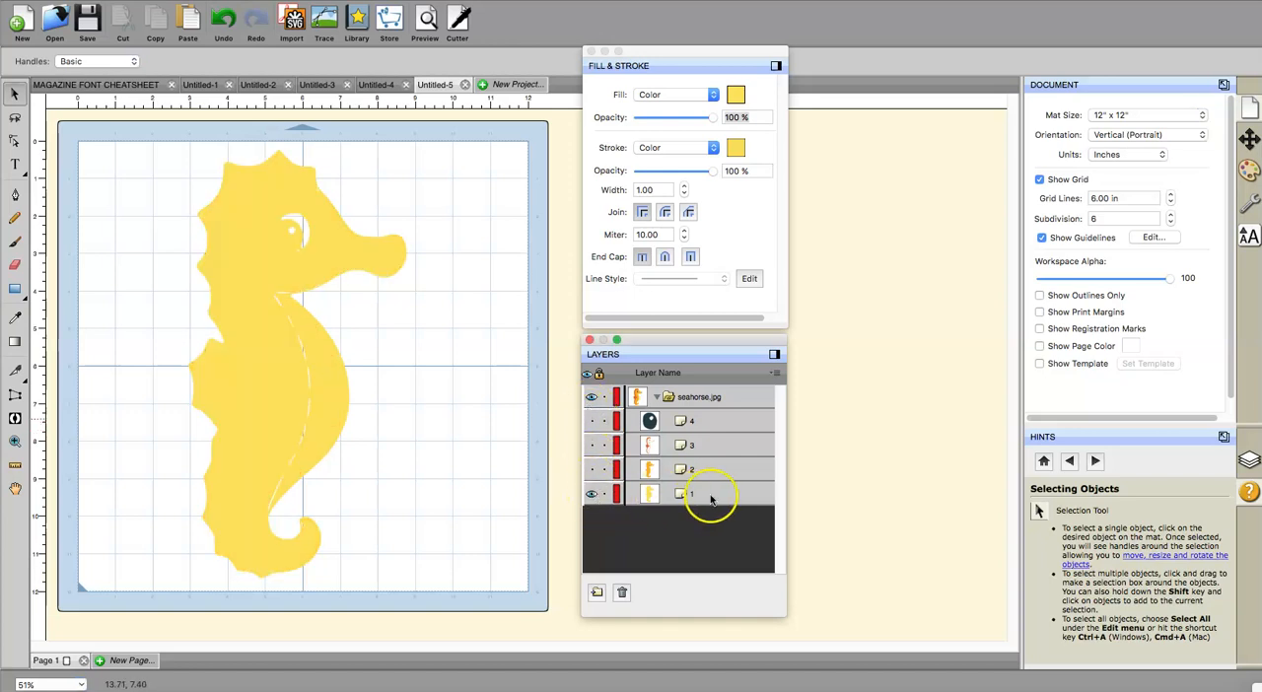
left_click(593, 471)
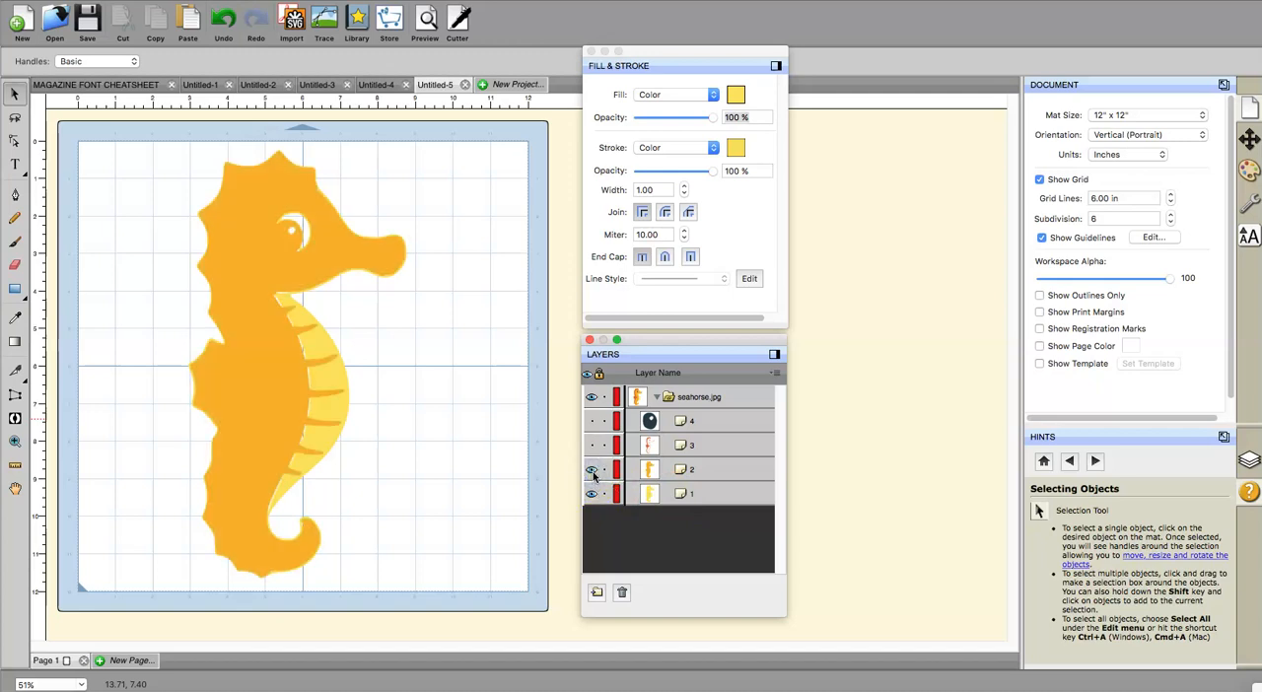
left_click(592, 446)
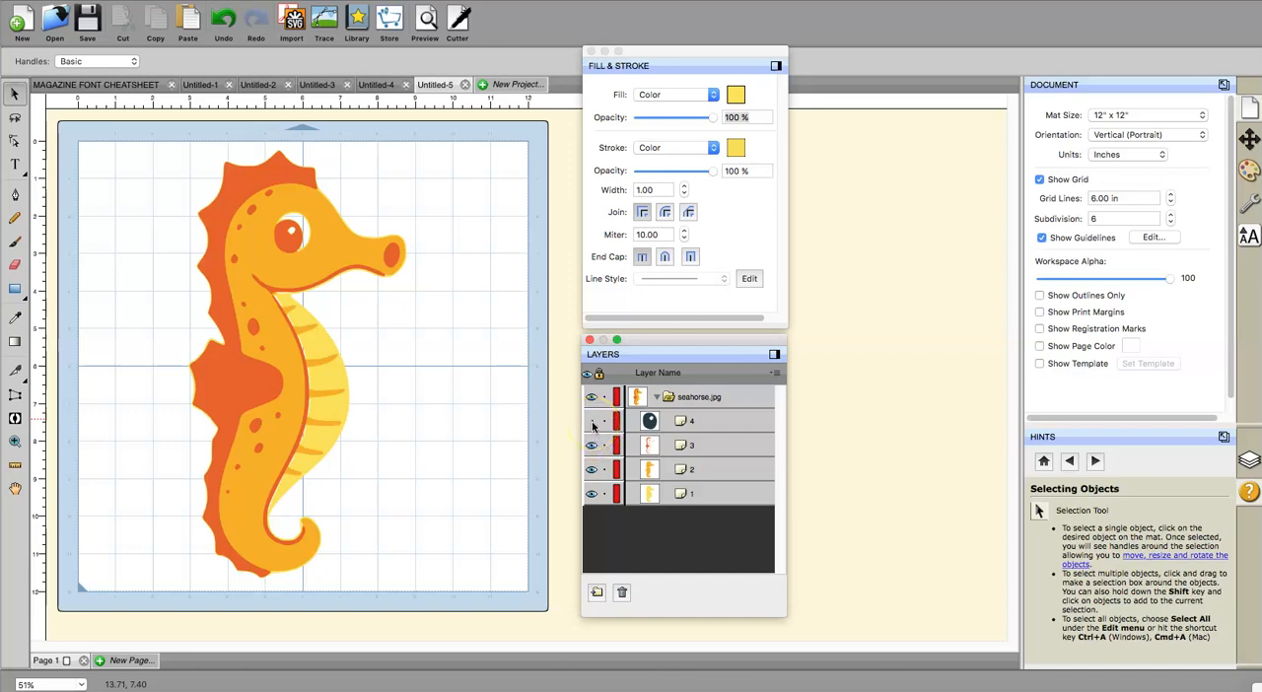
left_click(592, 422)
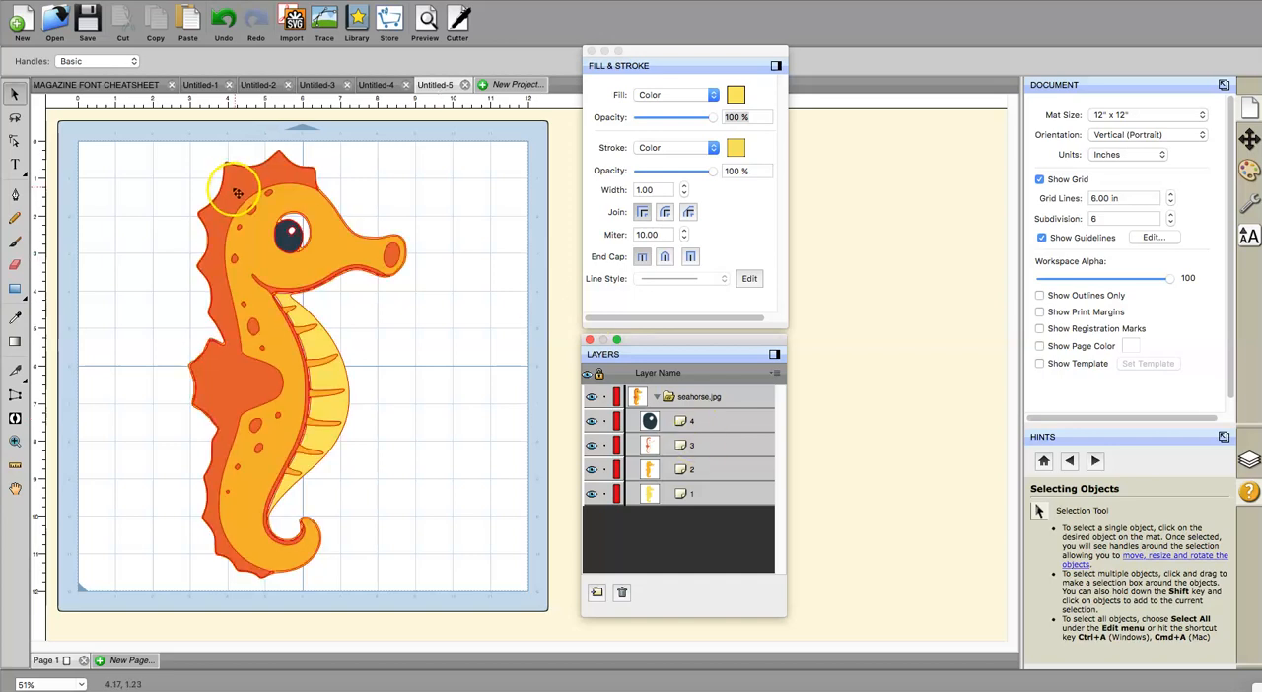
Step: Select all the seahorse layers and break them apart into individual shapes
left_click(182, 0)
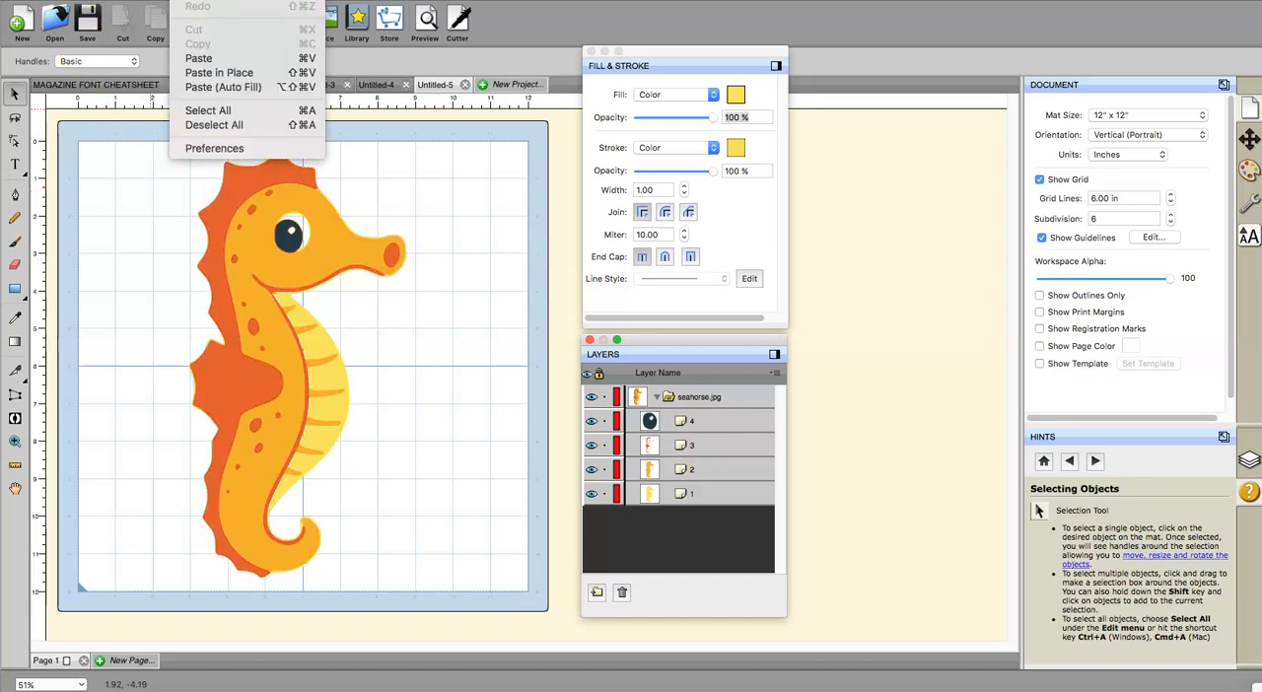
left_click(207, 109)
left_click(232, 0)
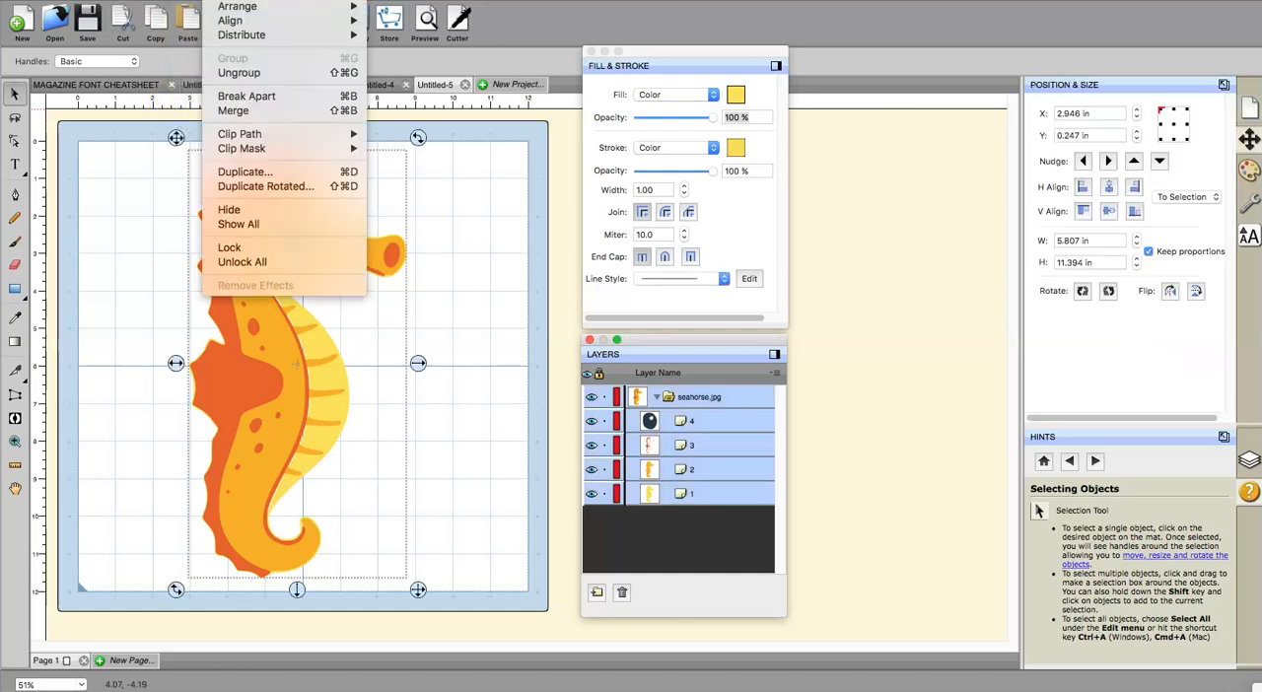
left_click(225, 99)
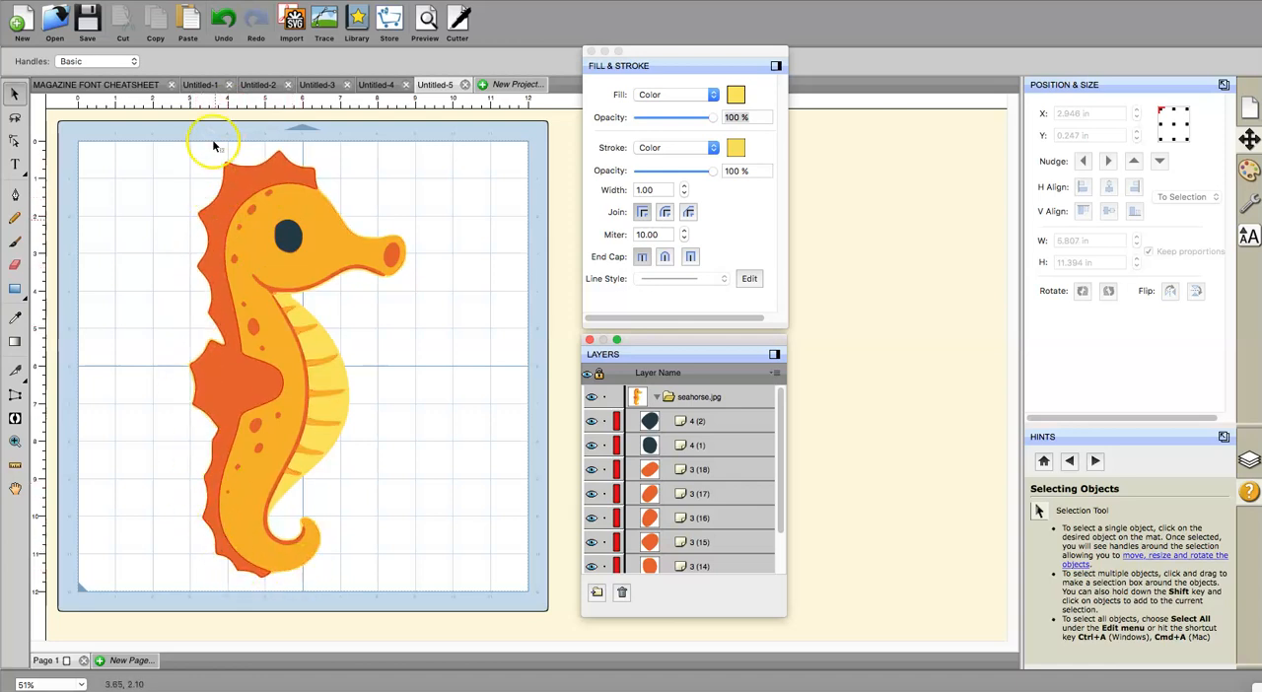
Step: Fill the orange backing shape behind the seahorse's pupil with white
left_click(306, 230)
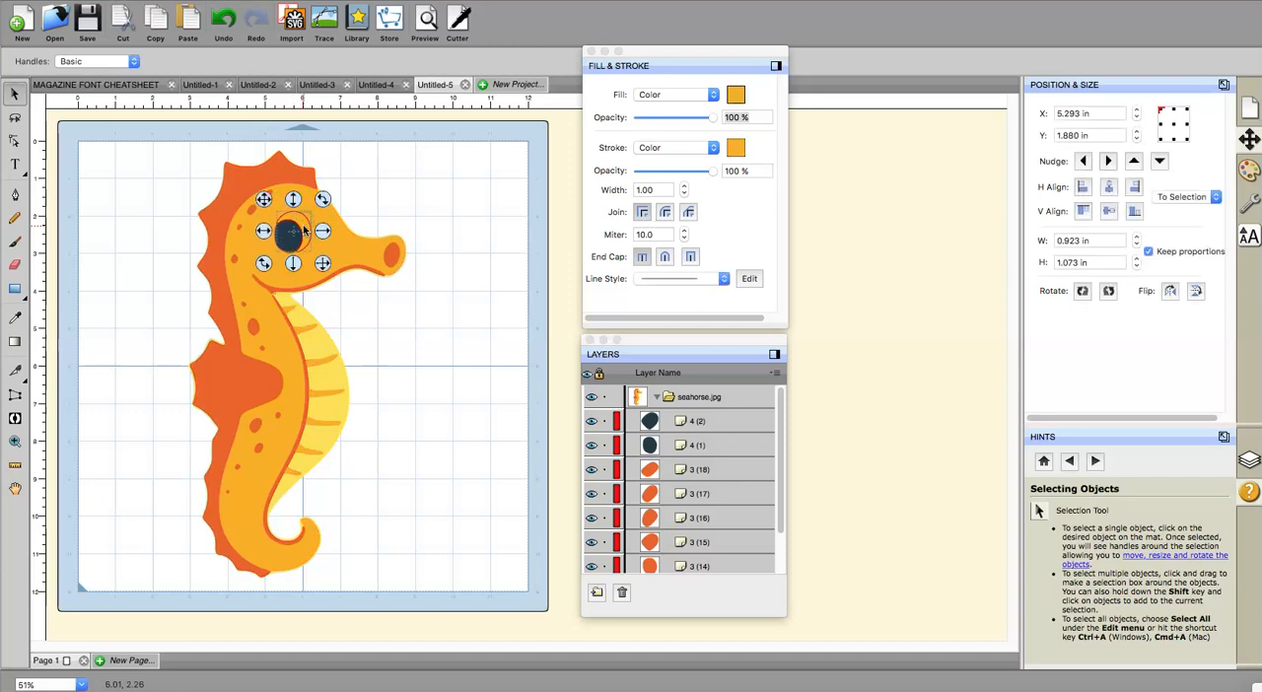
left_click(736, 94)
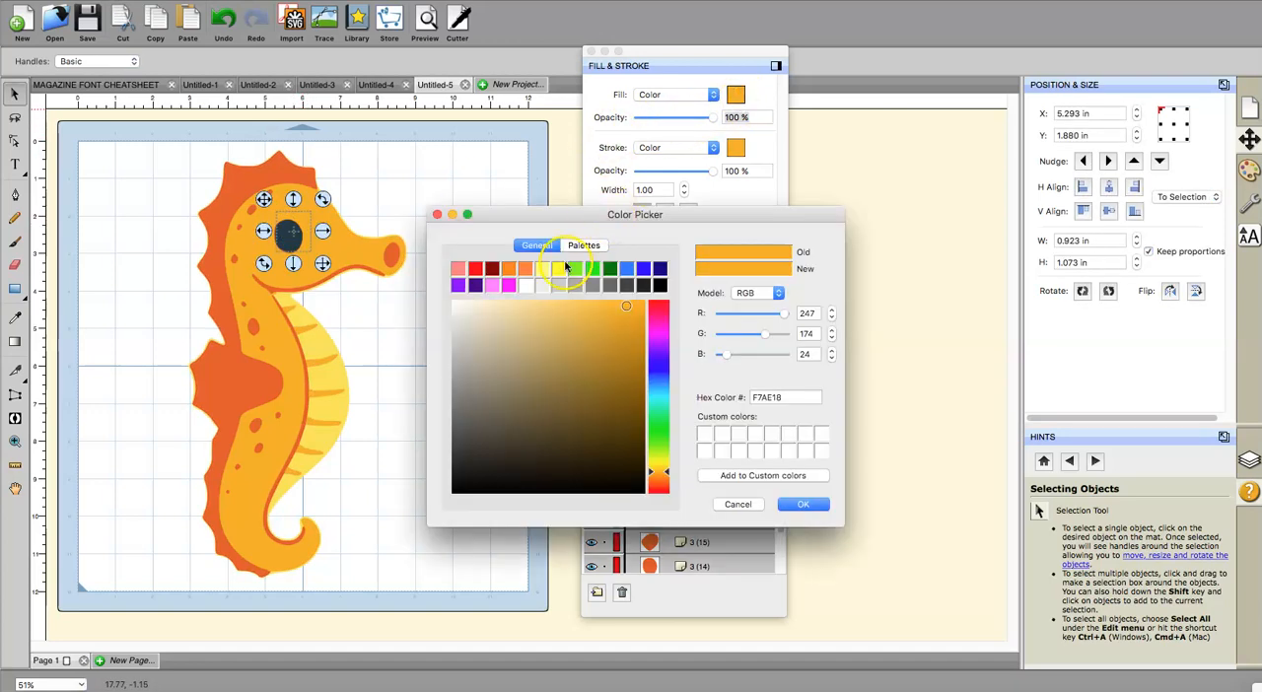
left_click(527, 285)
left_click(803, 505)
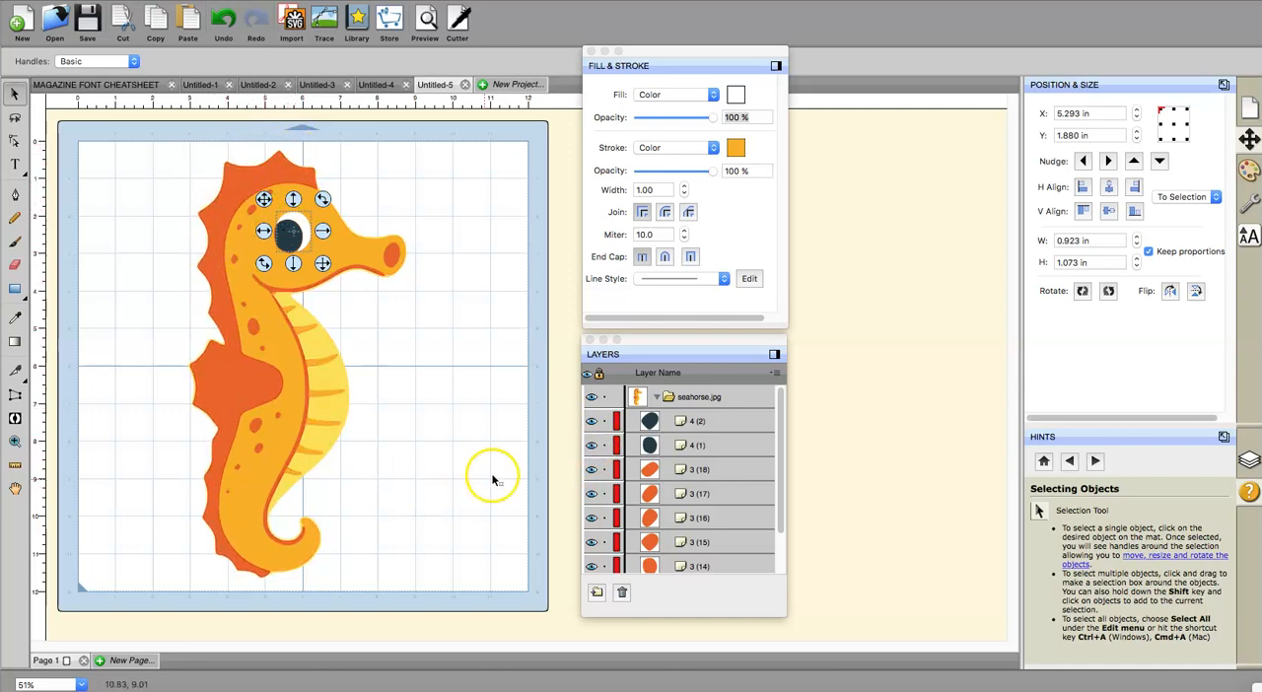
Step: Fill the small eye highlight on layer 4 (2) with white
left_click(703, 424)
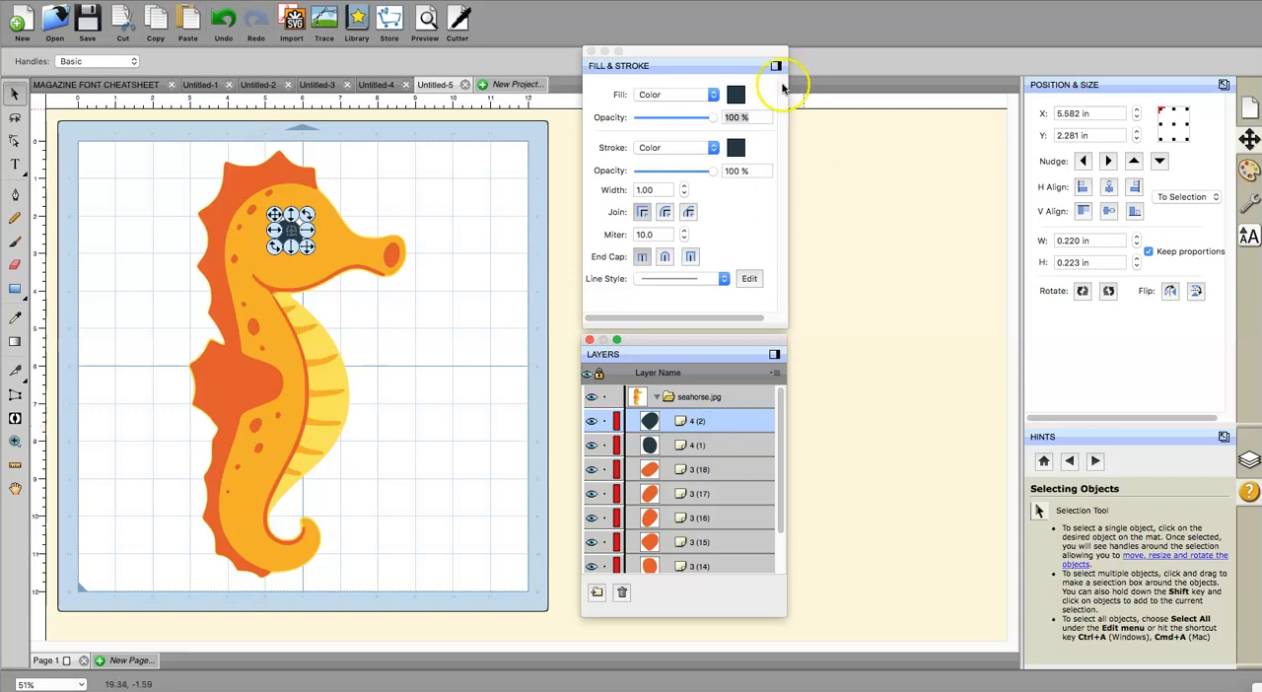
left_click(736, 95)
left_click(532, 282)
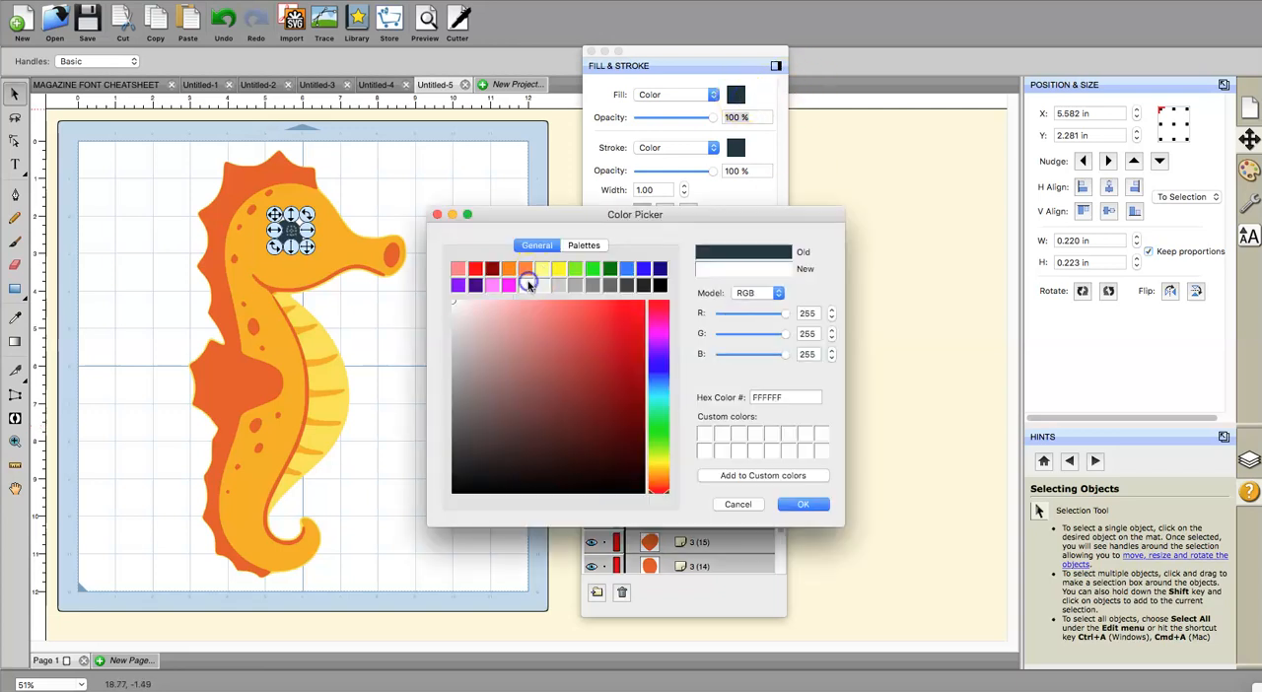
left_click(803, 504)
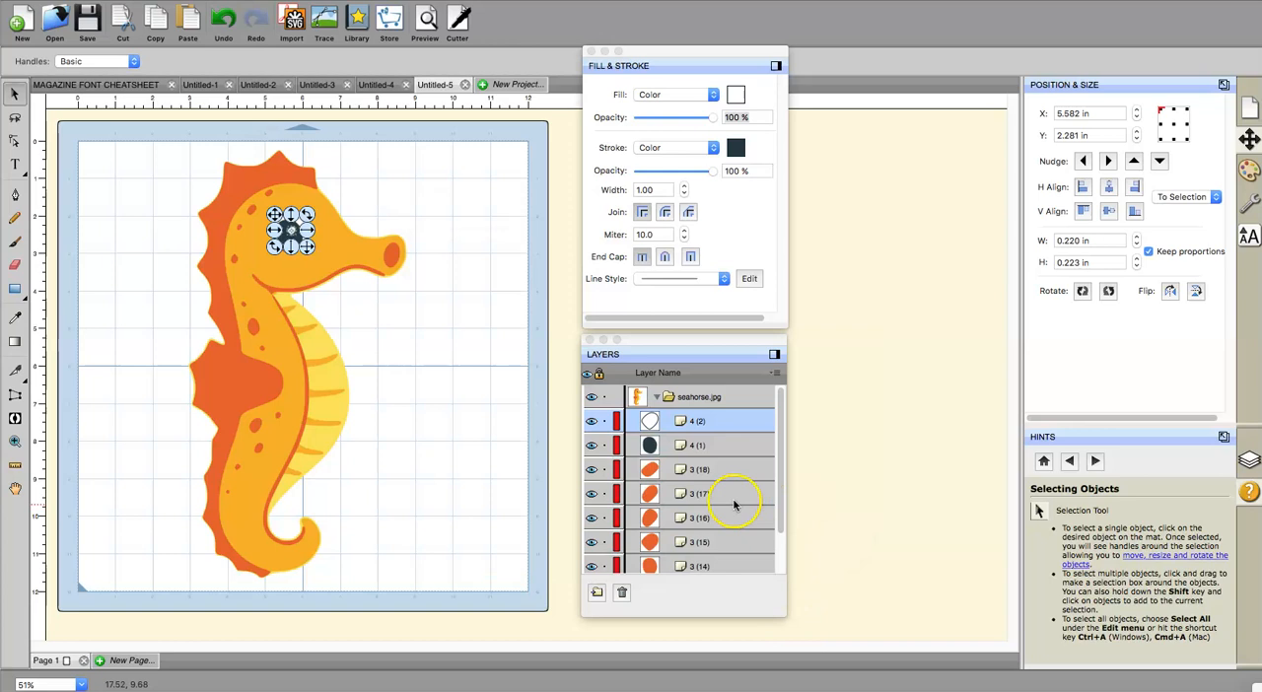
Step: Examine the pupil layer 4 (1) and orange spot layers 3 (4), 3 (5) and 3 (6) individually to identify their shapes
left_click(721, 443)
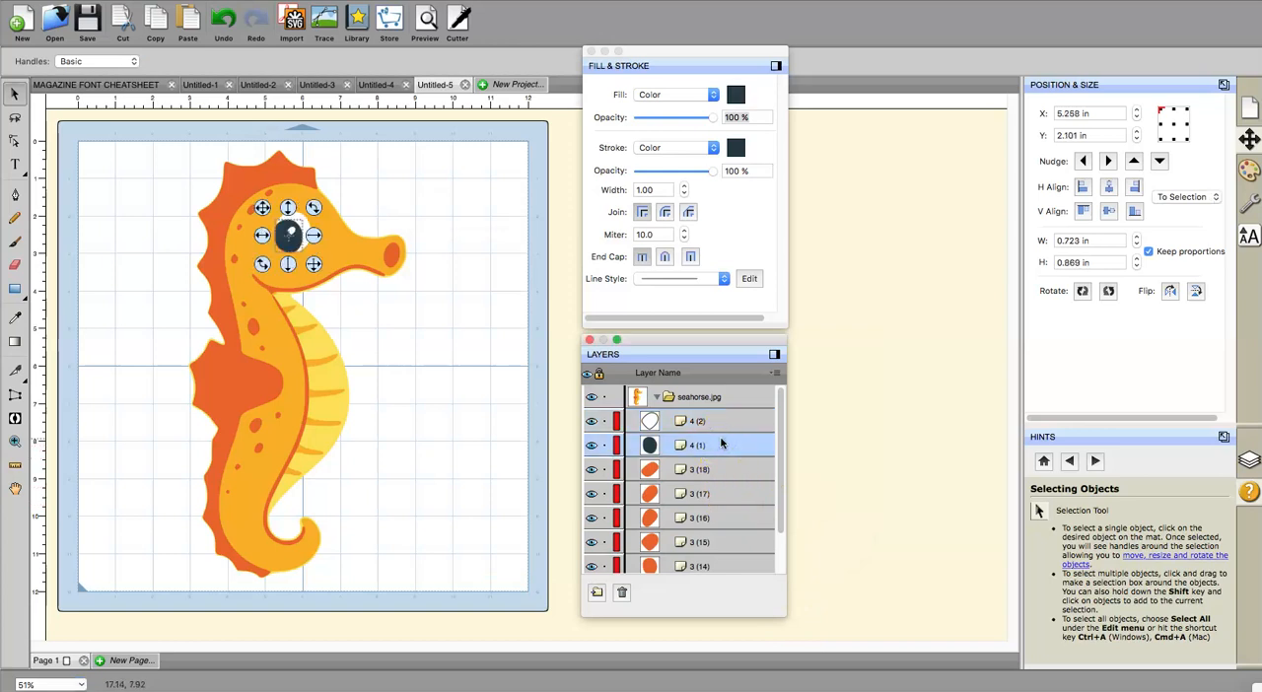
left_click_drag(782, 414, 783, 426)
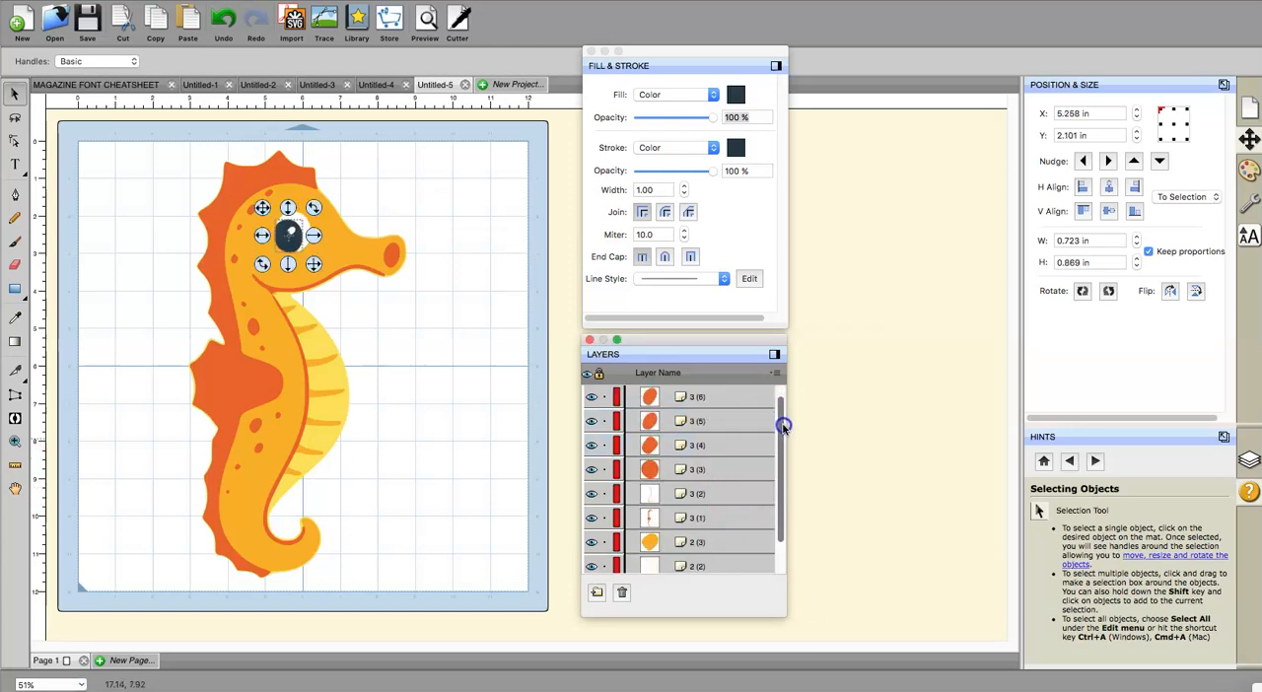
left_click(681, 449)
left_click(680, 421)
left_click(681, 397)
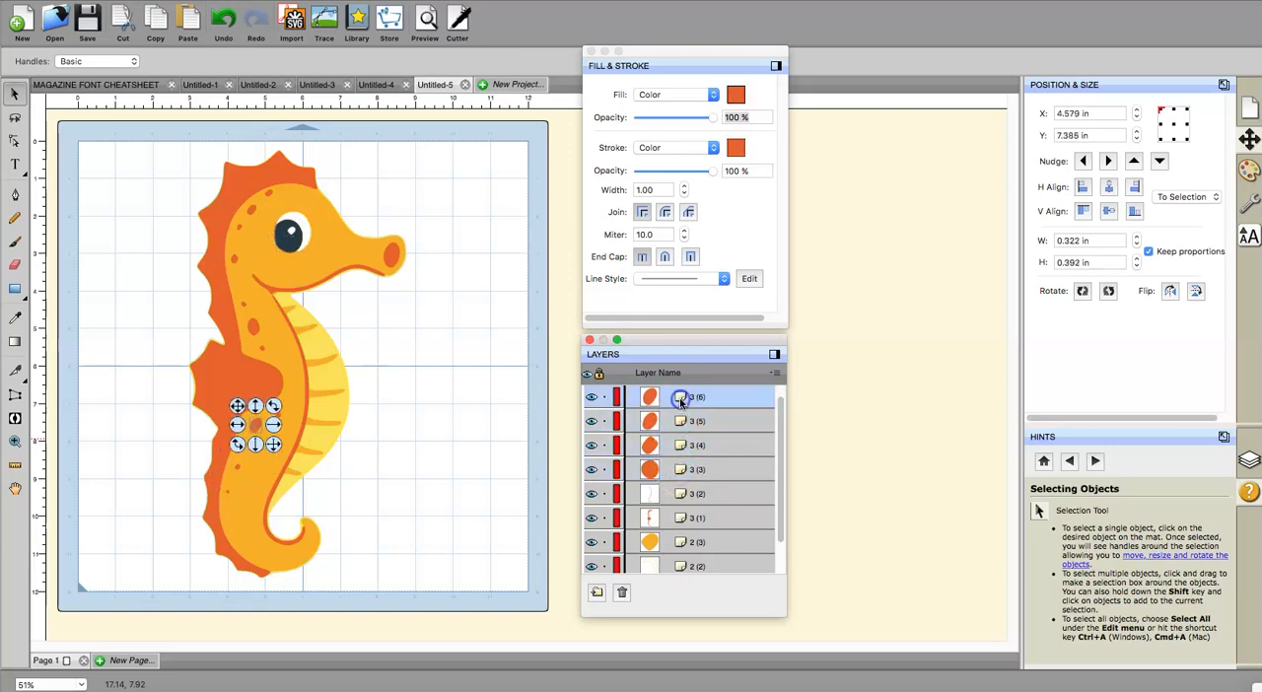
left_click_drag(782, 450, 782, 448)
scroll(781, 447, "up", 2)
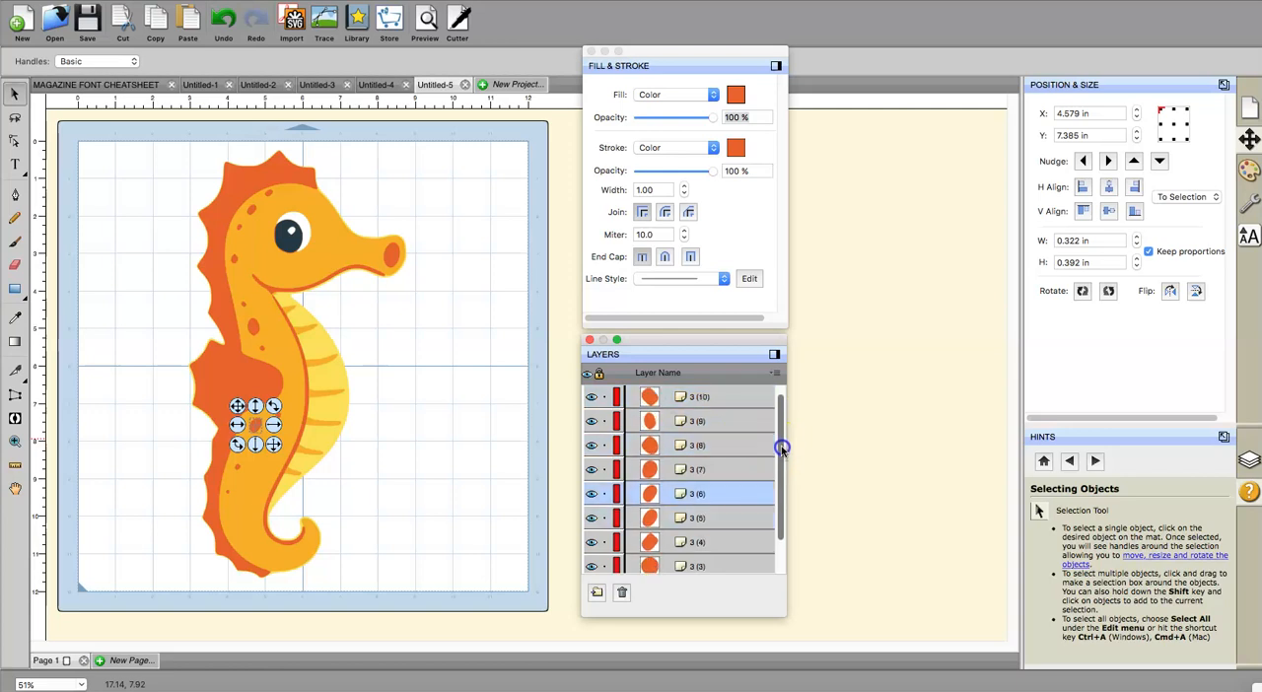
Step: Select the orange layers 3 (3) through 3 (10) together
left_click(677, 567)
left_click_drag(678, 567, 676, 426)
left_click(677, 424, "shift")
left_click(678, 400, "shift")
Step: Add the orange layers 3 (11) through 3 (18) to the selection
left_click_drag(780, 432, 780, 430)
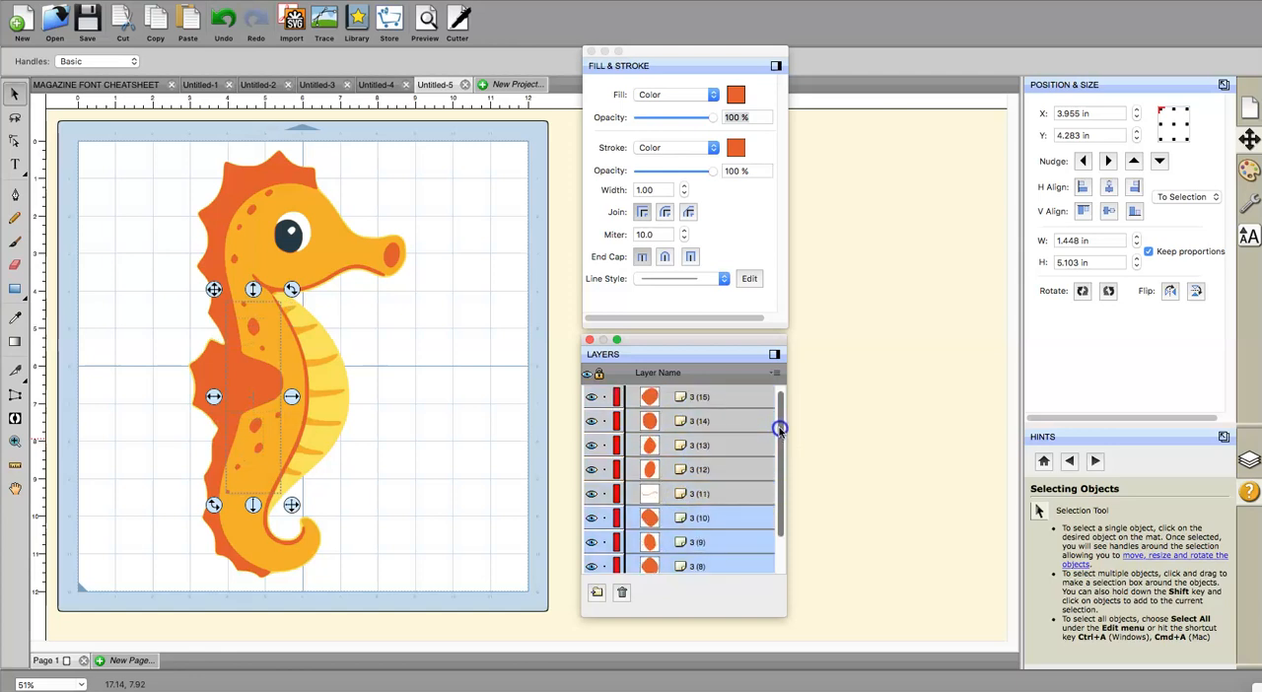
left_click(681, 496, "shift")
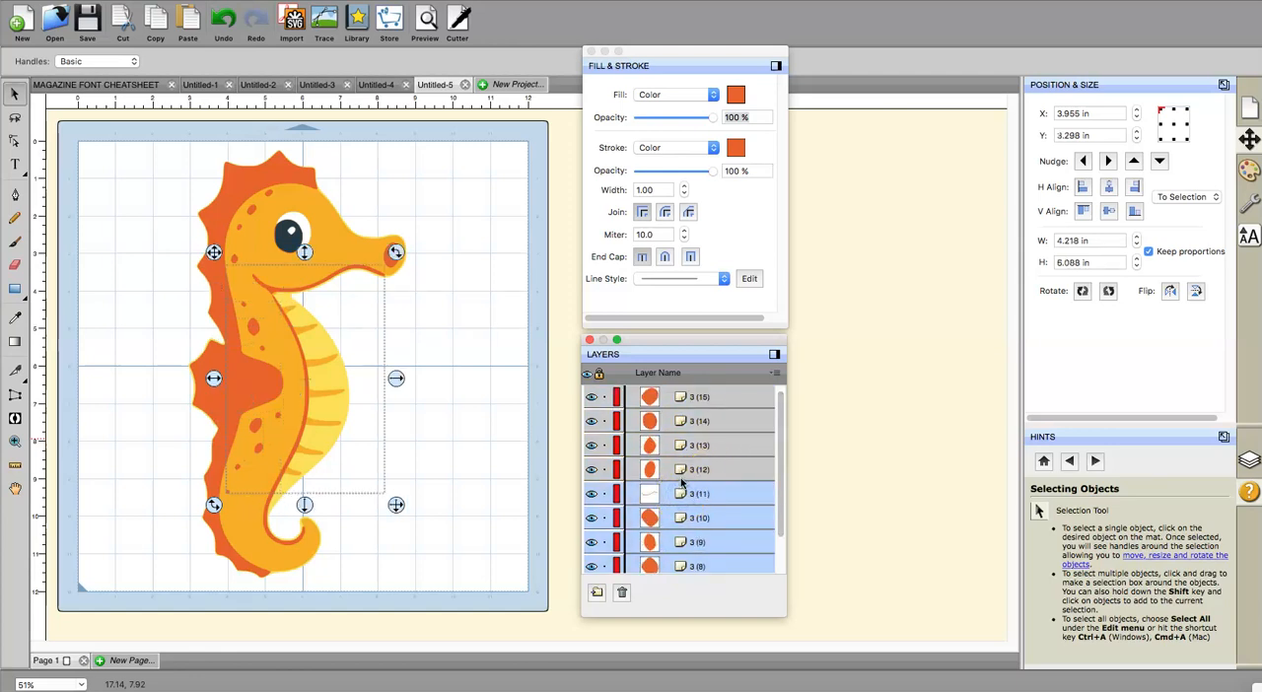
left_click(677, 472, "shift")
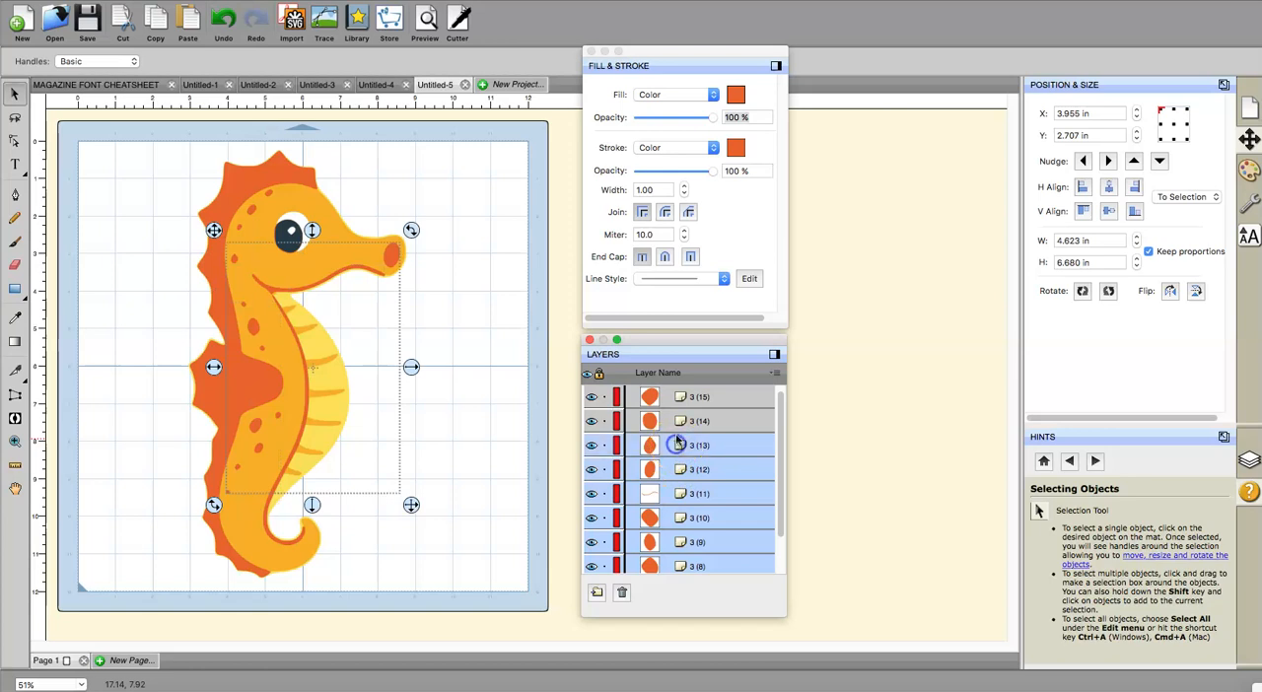
left_click(678, 425, "shift")
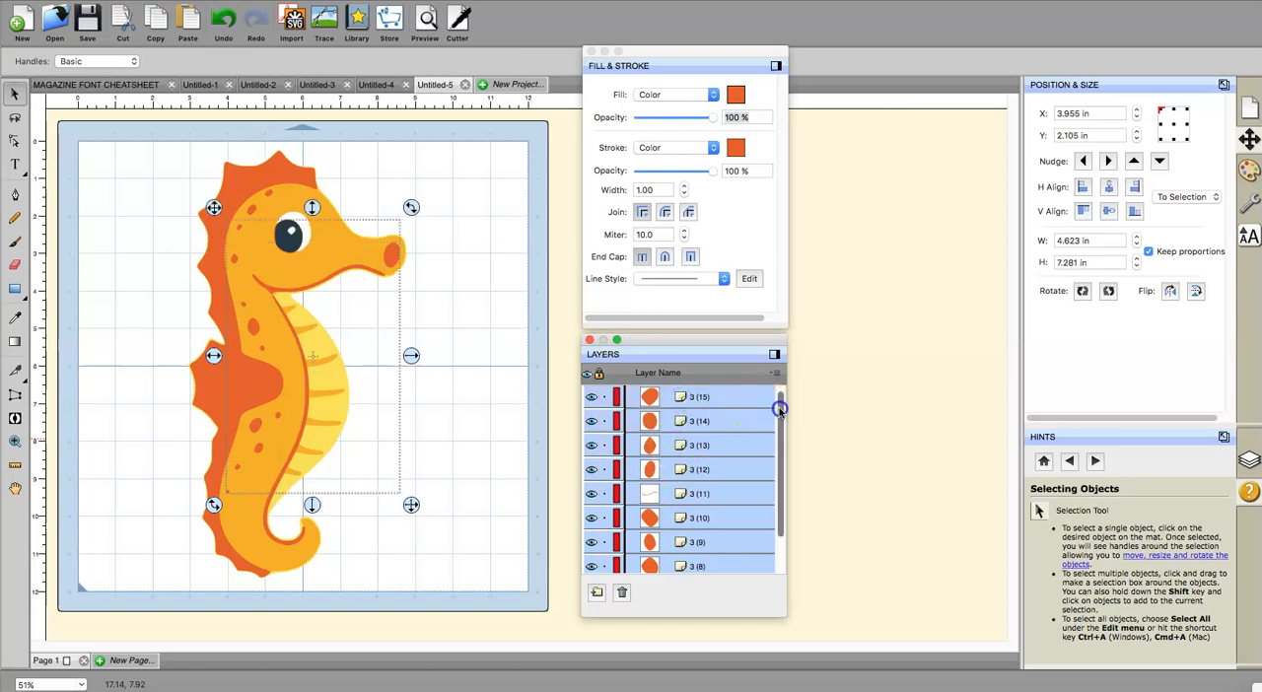
scroll(780, 404, "up", 3)
left_click(678, 518, "shift")
left_click(678, 493, "shift")
left_click(683, 470, "shift")
Step: Add layers 3 (2) and 3 (1) to the selection and merge all the orange pieces into one layer
scroll(783, 417, "down", 5)
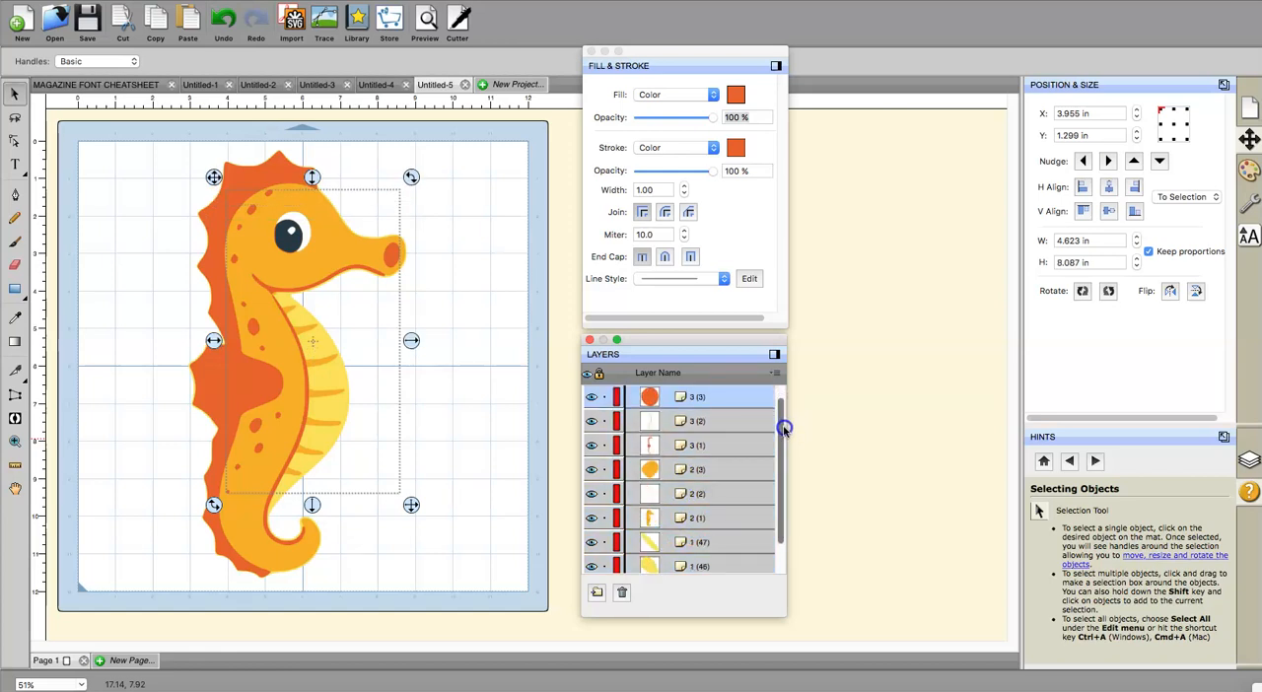
left_click(655, 421, "shift")
left_click(664, 451, "shift")
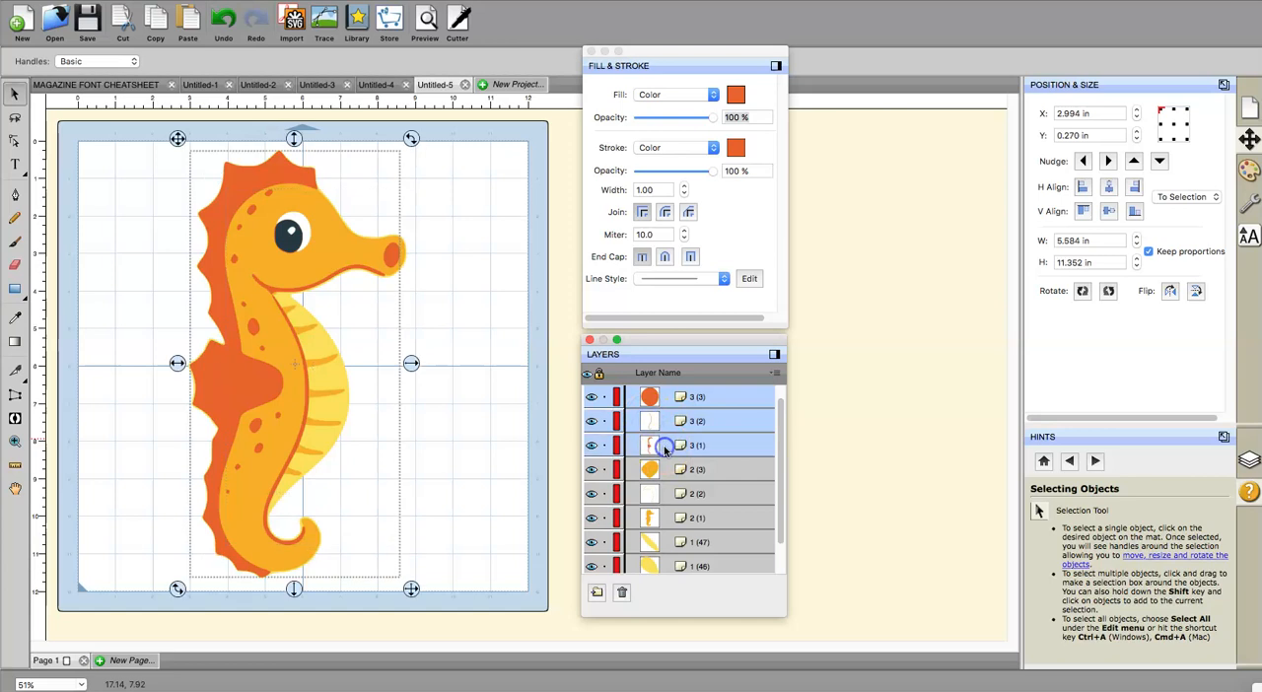
mouse_move(789, 444)
left_mouse_down()
mouse_move(786, 478)
mouse_move(789, 428)
left_mouse_up()
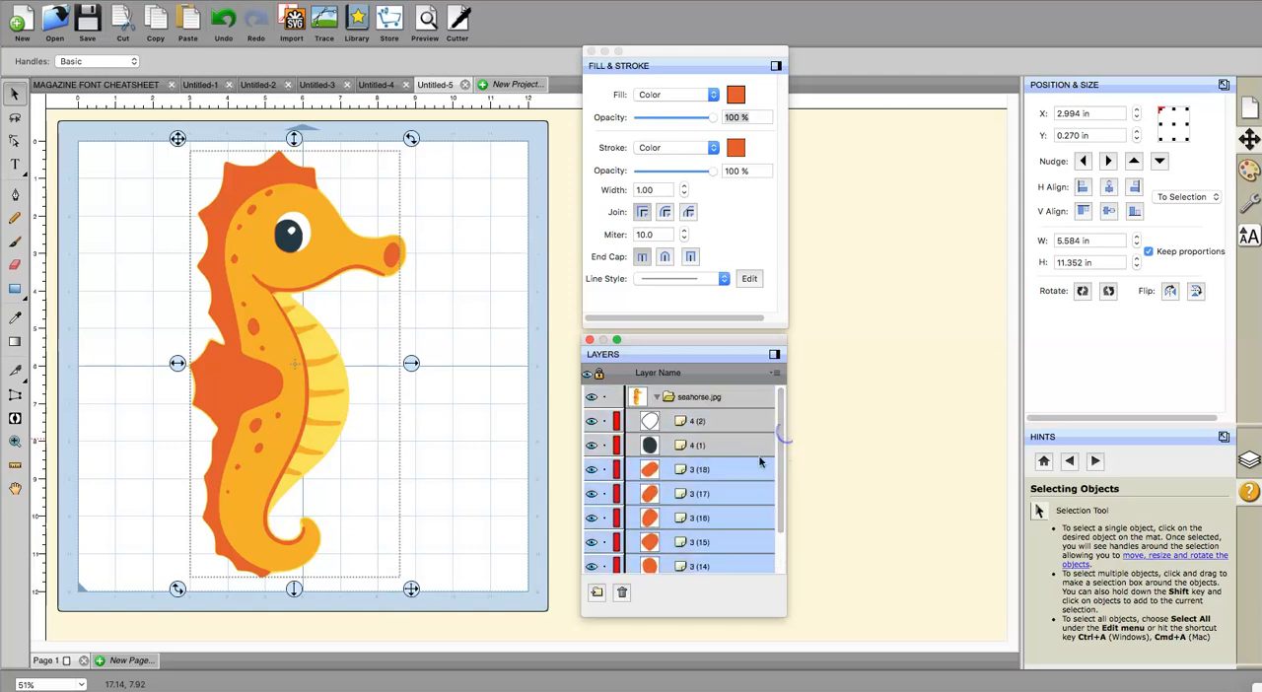
left_click(226, 0)
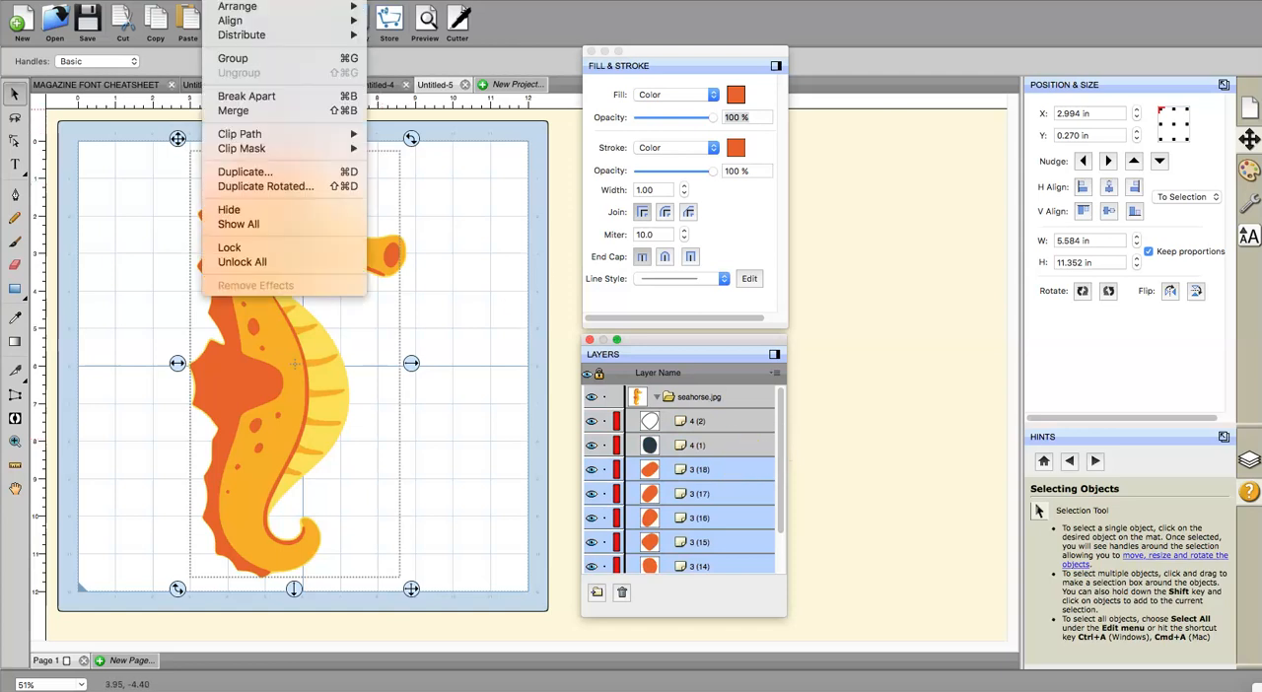
left_click(233, 110)
Step: Hide and show the pupil layer 4 (1) to check the layers around the merged orange shape
left_click(437, 381)
left_click(650, 469)
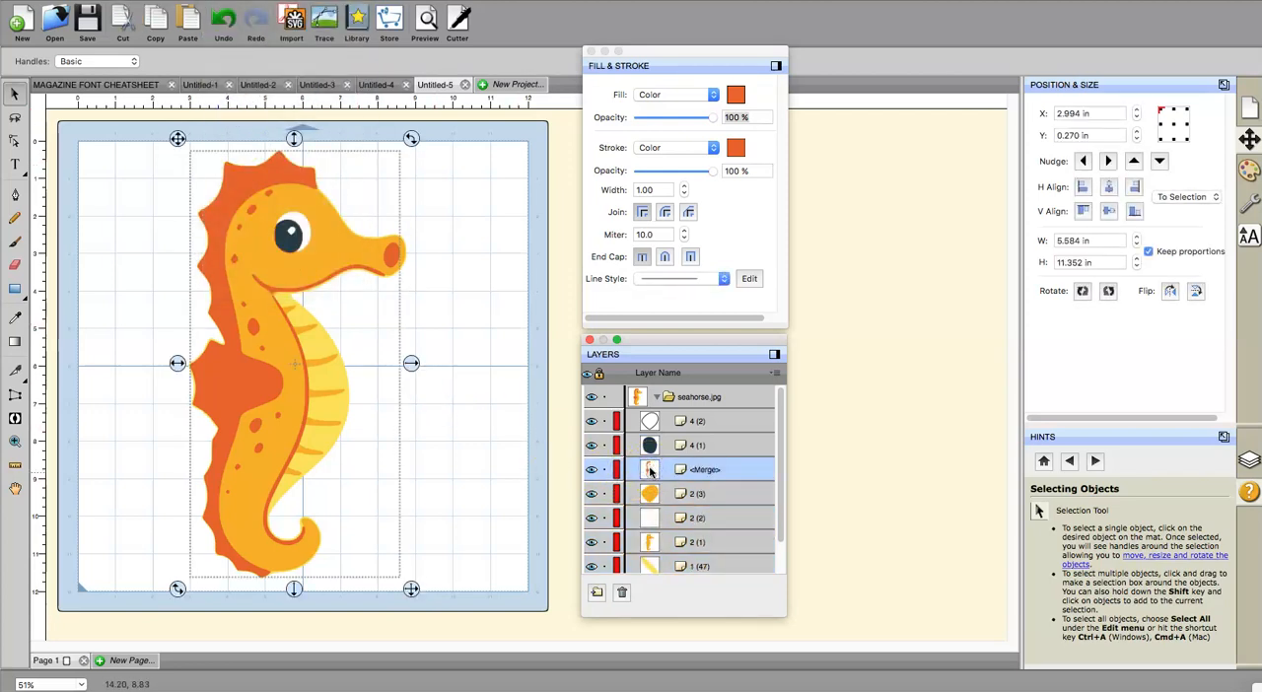
left_click(593, 445)
left_click(592, 444)
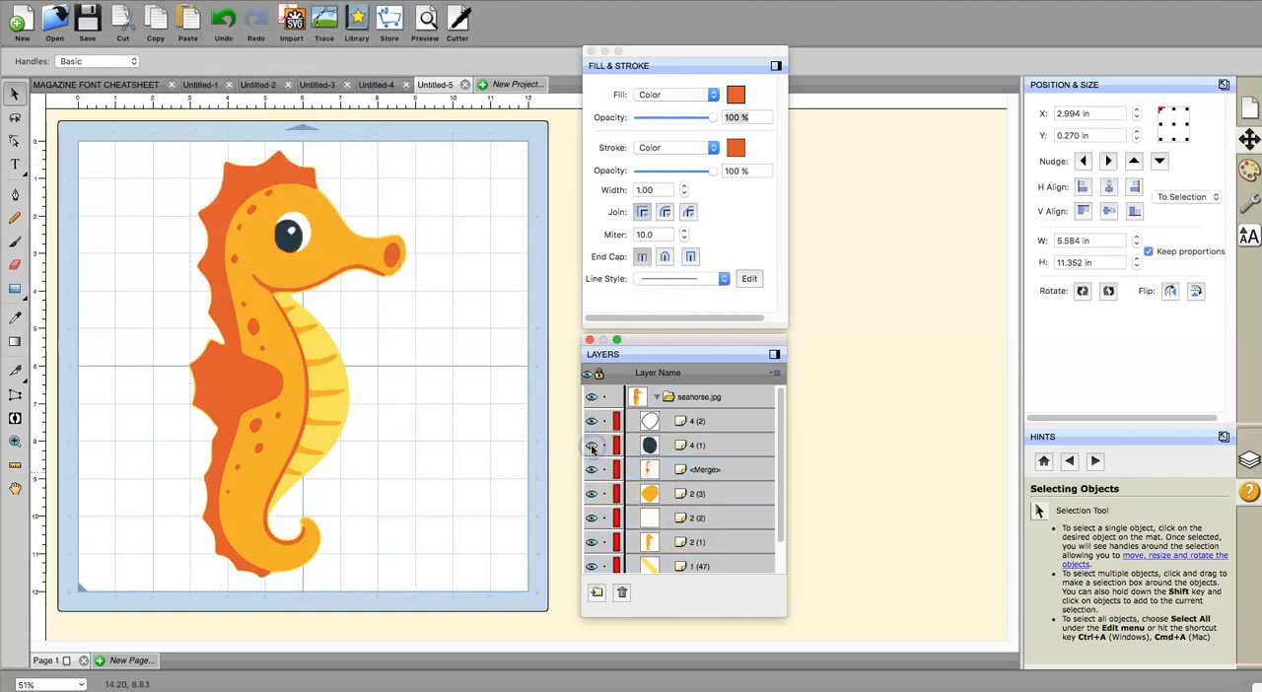
Step: Examine the yellow layers 1 (2), 1 (3) and 1 (4) individually to locate their small pieces on the seahorse
left_click(779, 436)
mouse_move(779, 436)
left_mouse_down()
mouse_move(780, 425)
mouse_move(780, 458)
left_mouse_up()
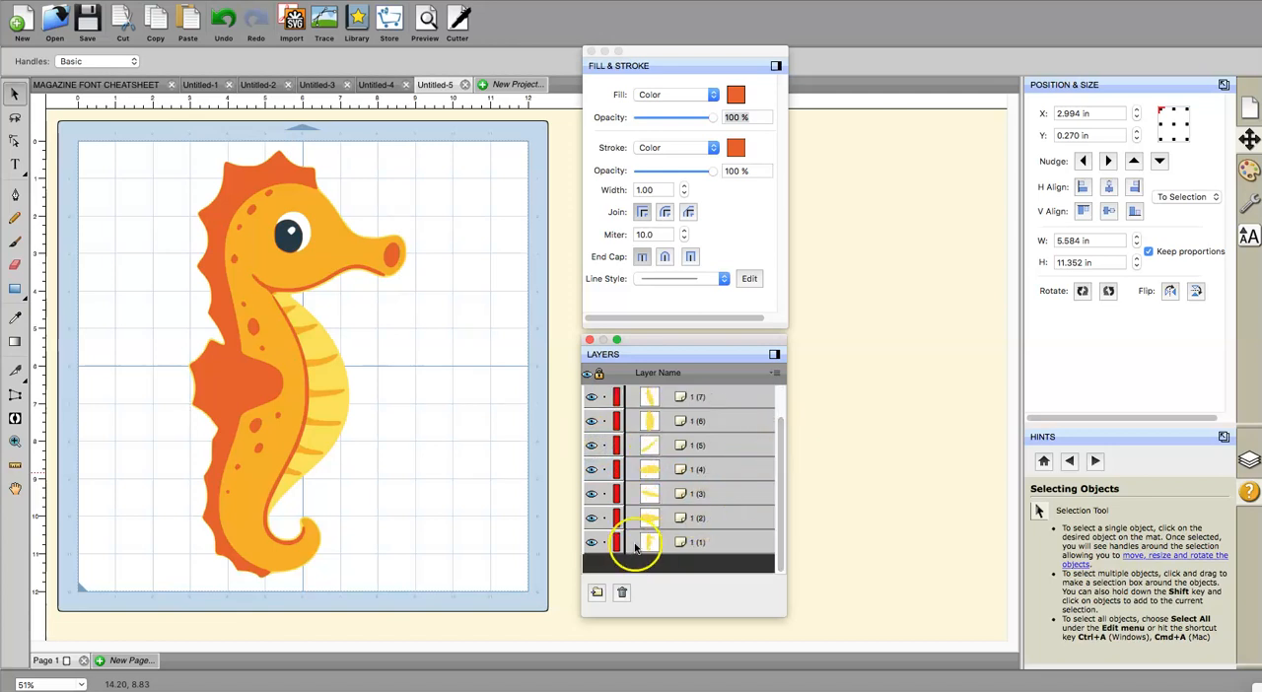
left_click(665, 519)
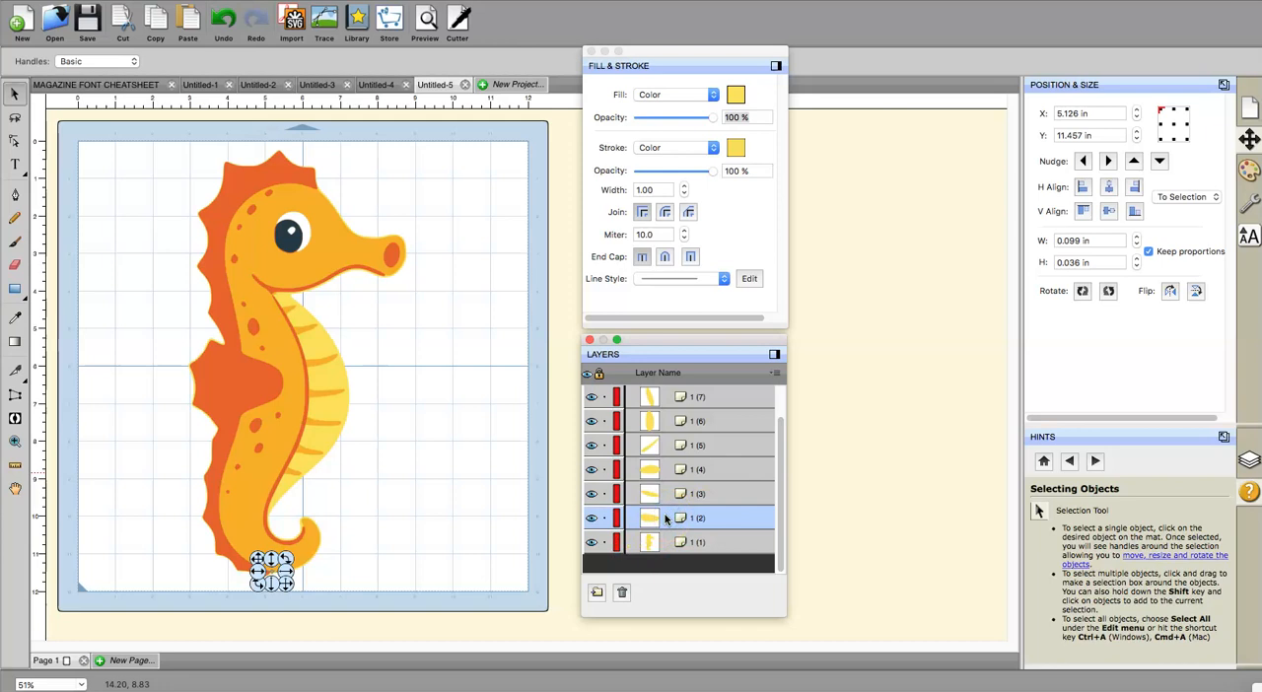
left_click(667, 495)
left_click(668, 480)
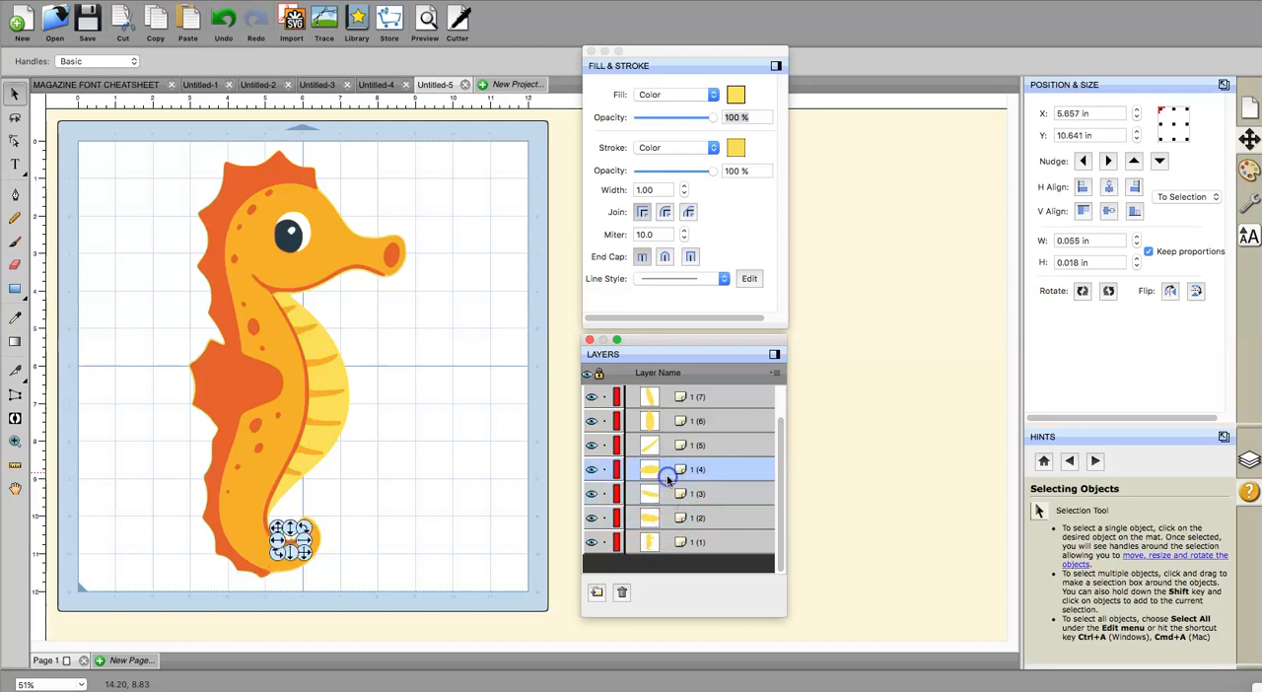
left_click(667, 491)
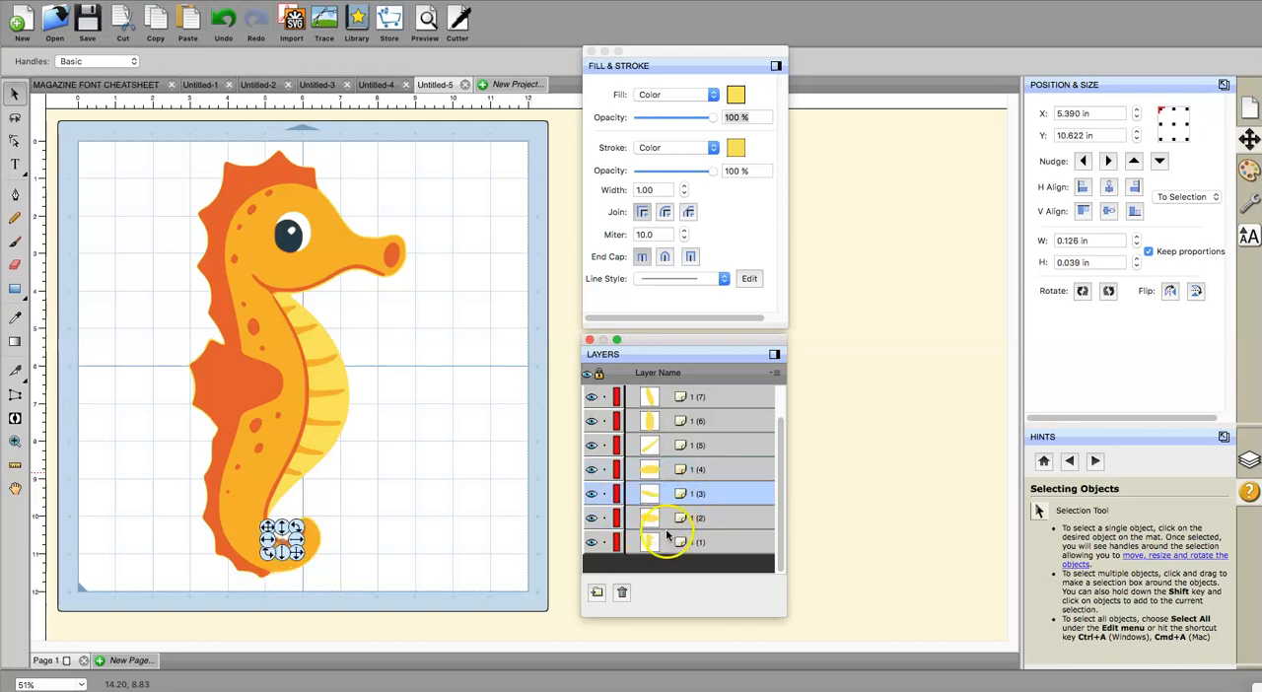
Step: Select the small yellow layers 1 (2) through 1 (7) together, leaving out 1 (1)
left_click(667, 526)
left_click(668, 497, "shift")
left_click(671, 471, "shift")
left_click(673, 447, "shift")
left_click(673, 421, "shift")
left_click(674, 399, "shift")
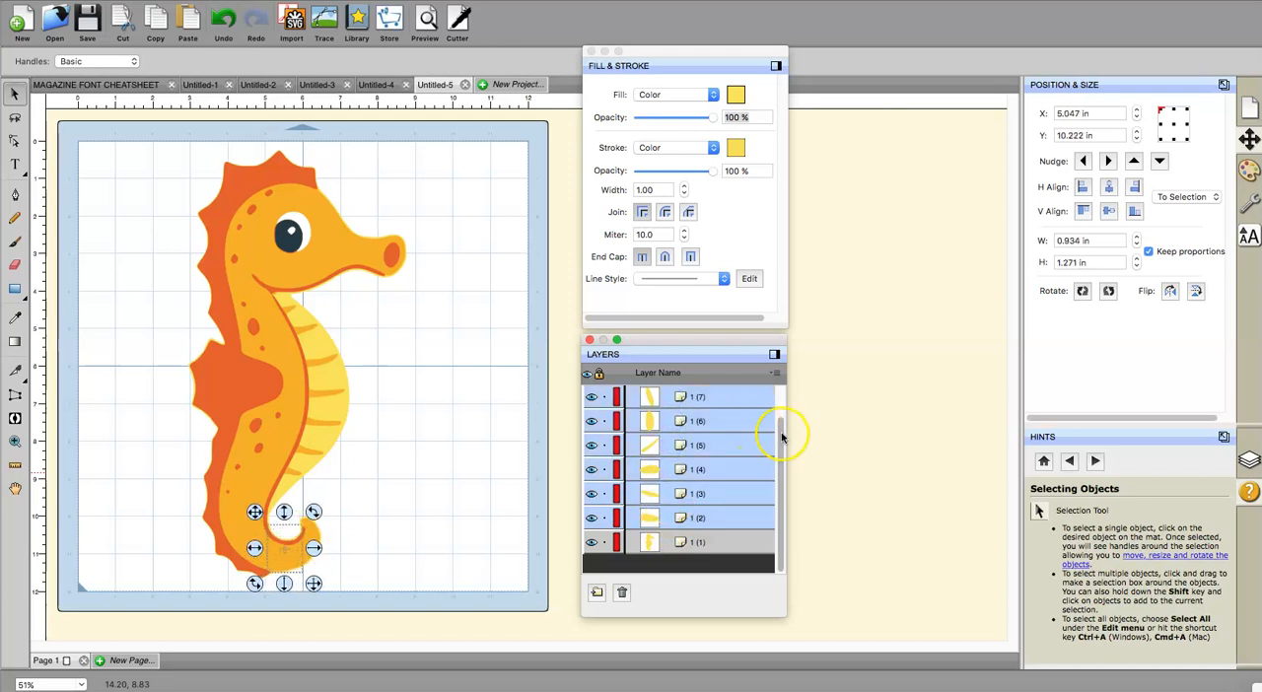
Step: Add the yellow layers 1 (8) through 1 (23) to the selection
left_click(782, 428)
left_click_drag(784, 428, 786, 432)
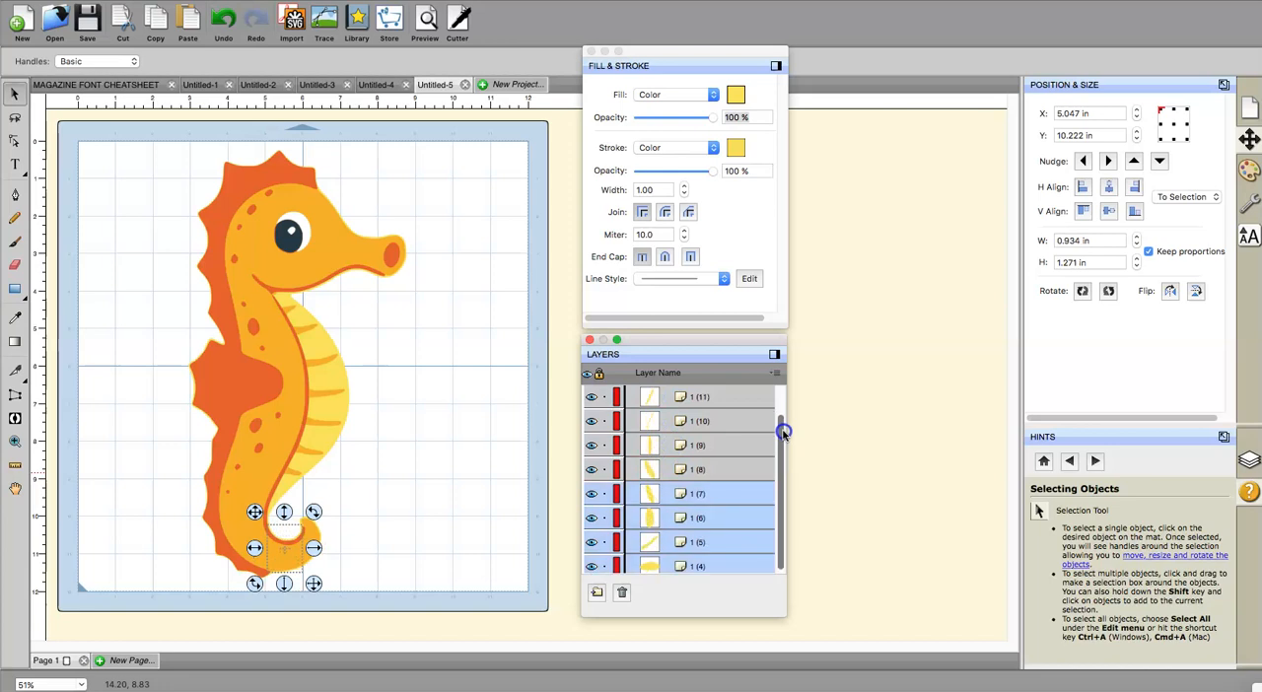
left_click(657, 470, "shift")
left_click(656, 450, "shift")
left_click(659, 422, "shift")
left_click(653, 398, "shift")
left_click_drag(774, 422, 782, 422)
left_click(651, 567, "shift")
left_click(653, 542, "shift")
left_click(654, 517, "shift")
left_click(653, 494, "shift")
left_click(658, 469, "shift")
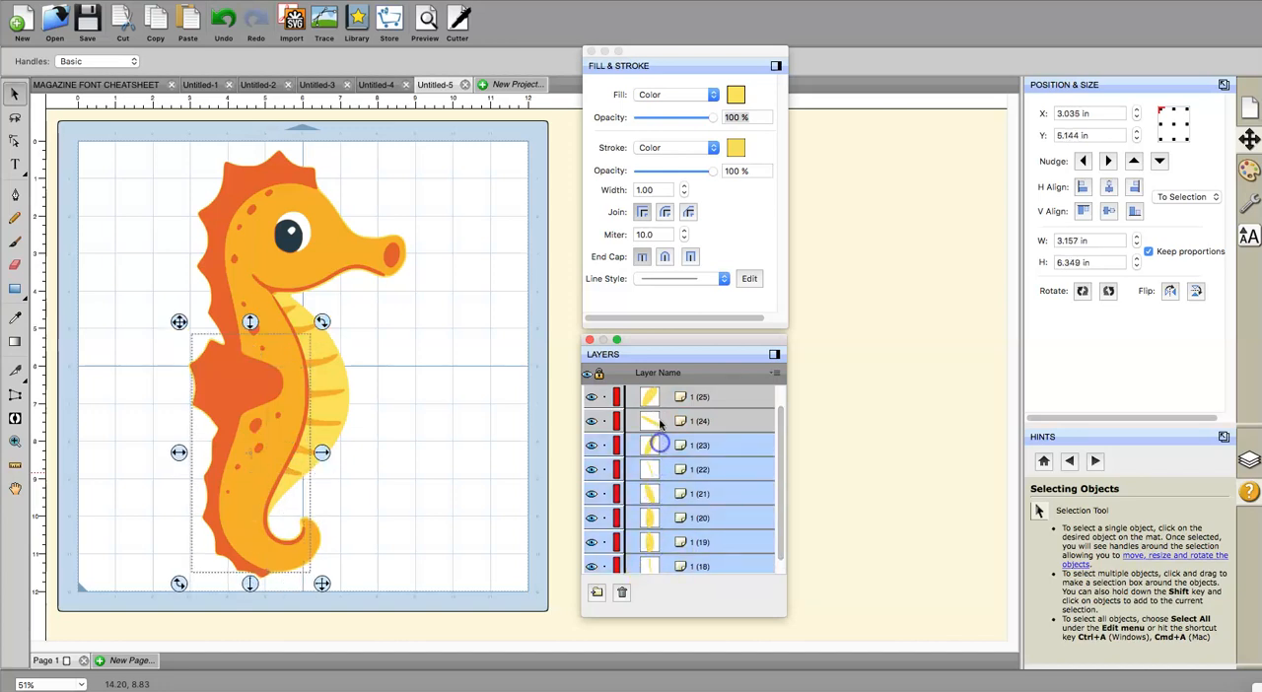
Step: Add the yellow layers 1 (24) through 1 (37) to the selection
left_click_drag(783, 437, 781, 434)
left_click(676, 567, "shift")
left_click(675, 542, "shift")
left_click(676, 517, "shift")
left_click(677, 494, "shift")
left_click(674, 469, "shift")
left_click(672, 445, "shift")
left_click(669, 422, "shift")
left_click(671, 398, "shift")
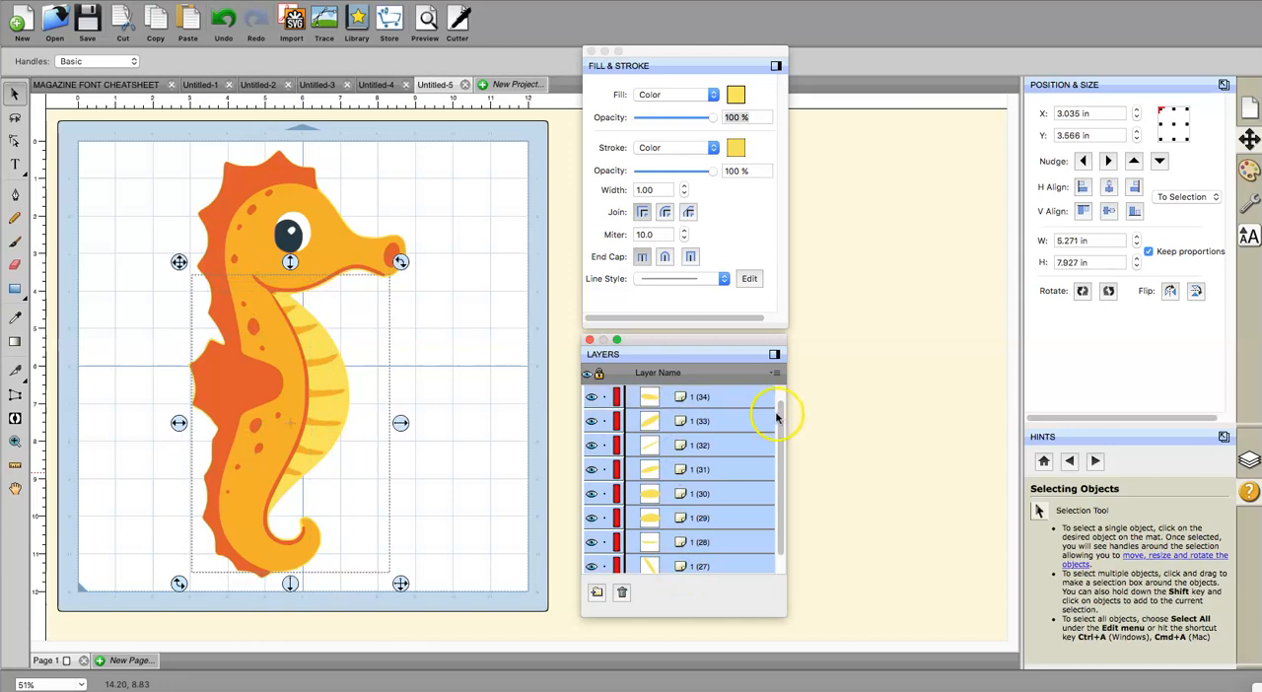
scroll(784, 423, "up", 2)
left_click(680, 445, "shift")
left_click(679, 422, "shift")
left_click(675, 398, "shift")
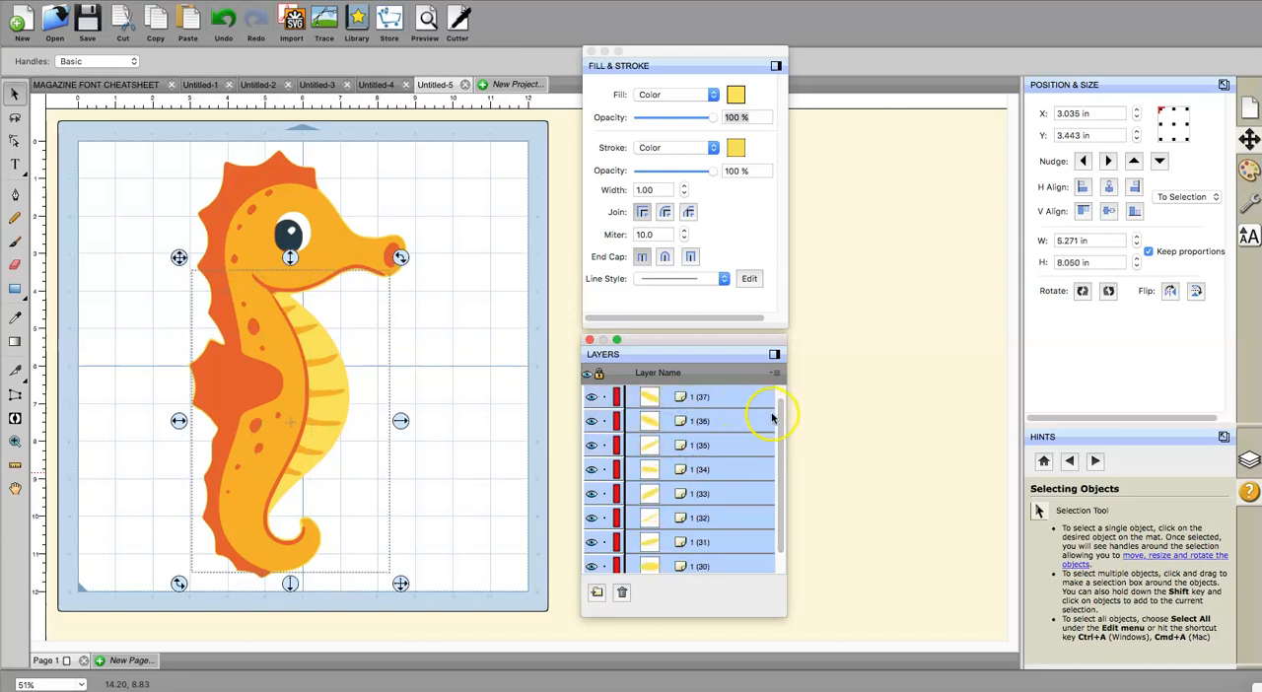
Step: Add the yellow layers 1 (38) through 1 (42) to the selection
scroll(783, 421, "up", 1)
left_click_drag(783, 421, 783, 418)
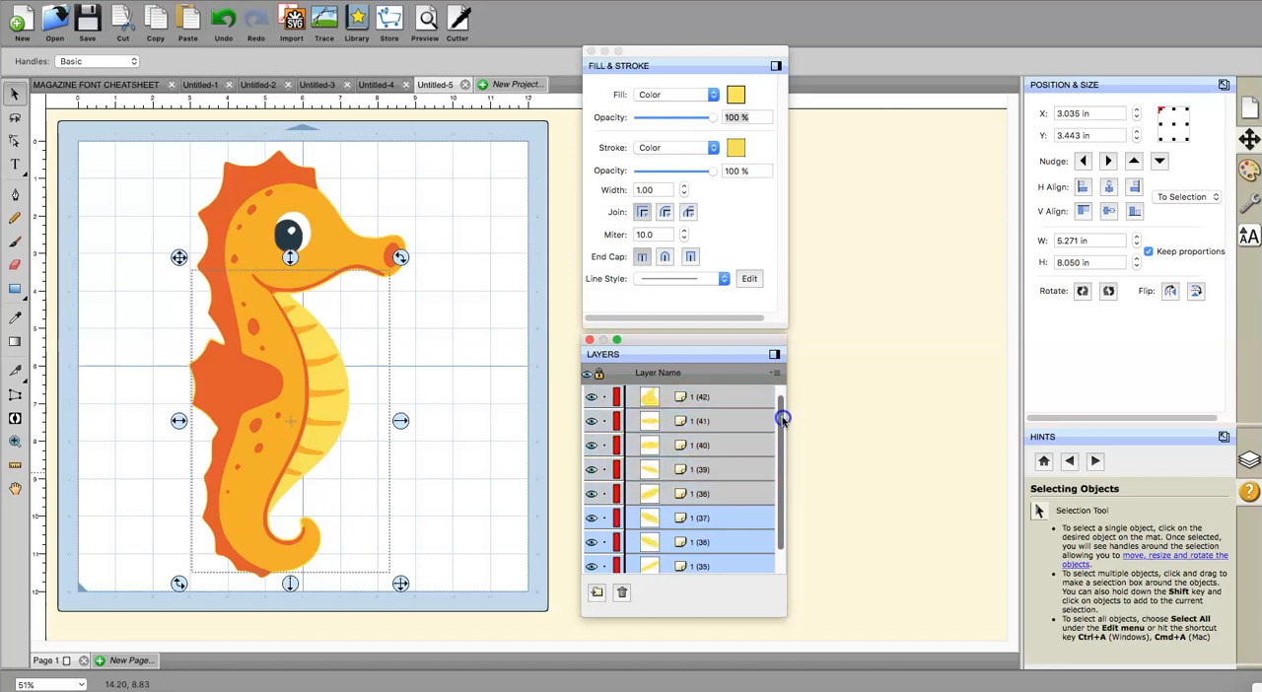
left_click(679, 495, "shift")
left_click(678, 472, "shift")
left_click(678, 446, "shift")
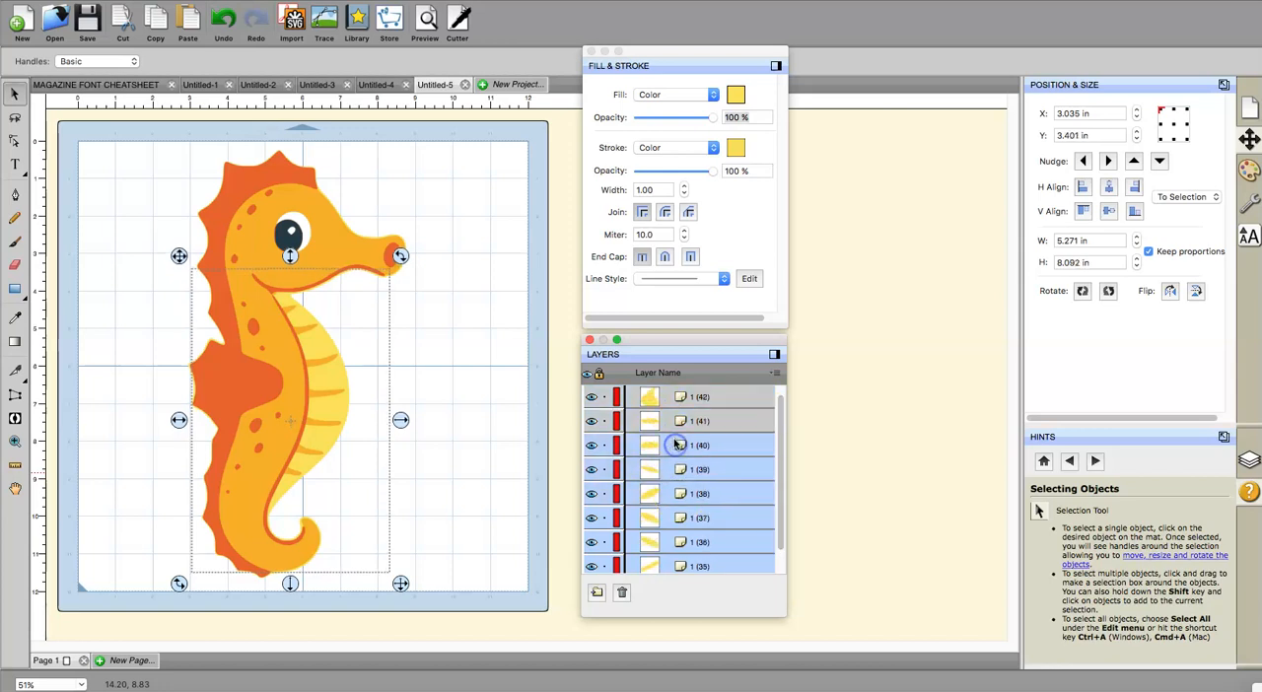
left_click(677, 424, "shift")
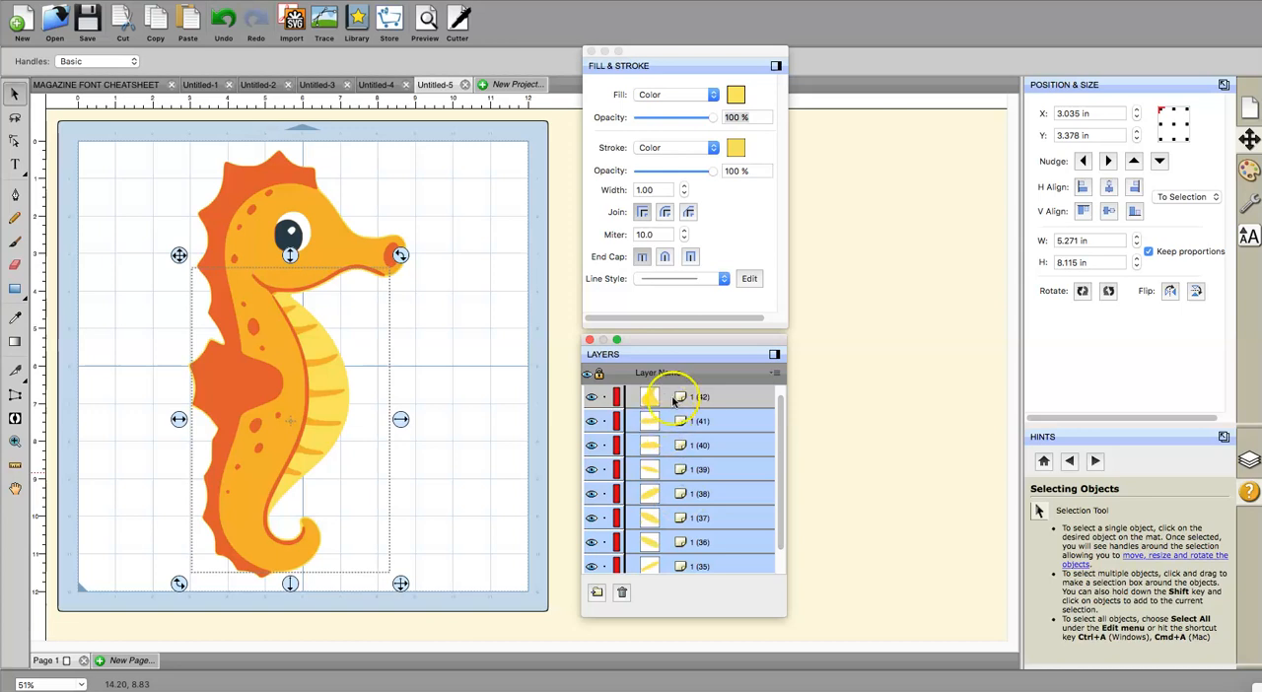
left_click(678, 396, "shift")
Step: Add the yellow layers 1 (43) through 1 (47) to the selection and delete all the selected small pieces
left_click_drag(783, 408, 783, 406)
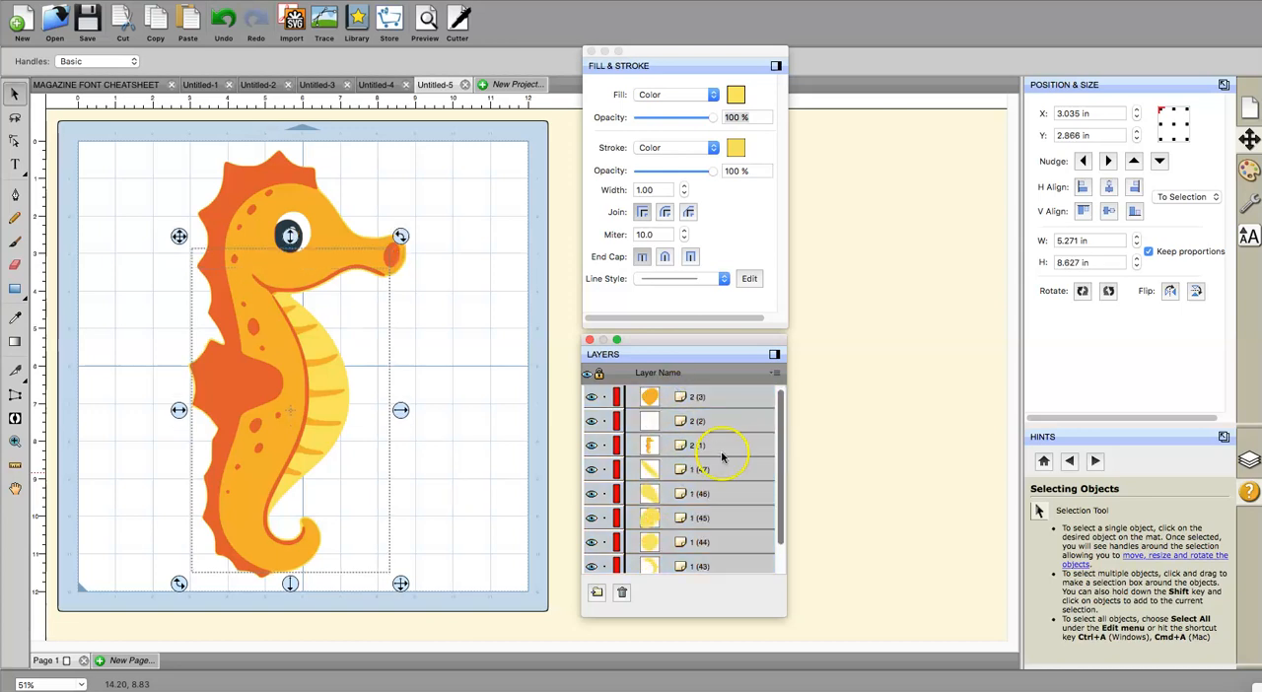
left_click_drag(780, 418, 780, 423)
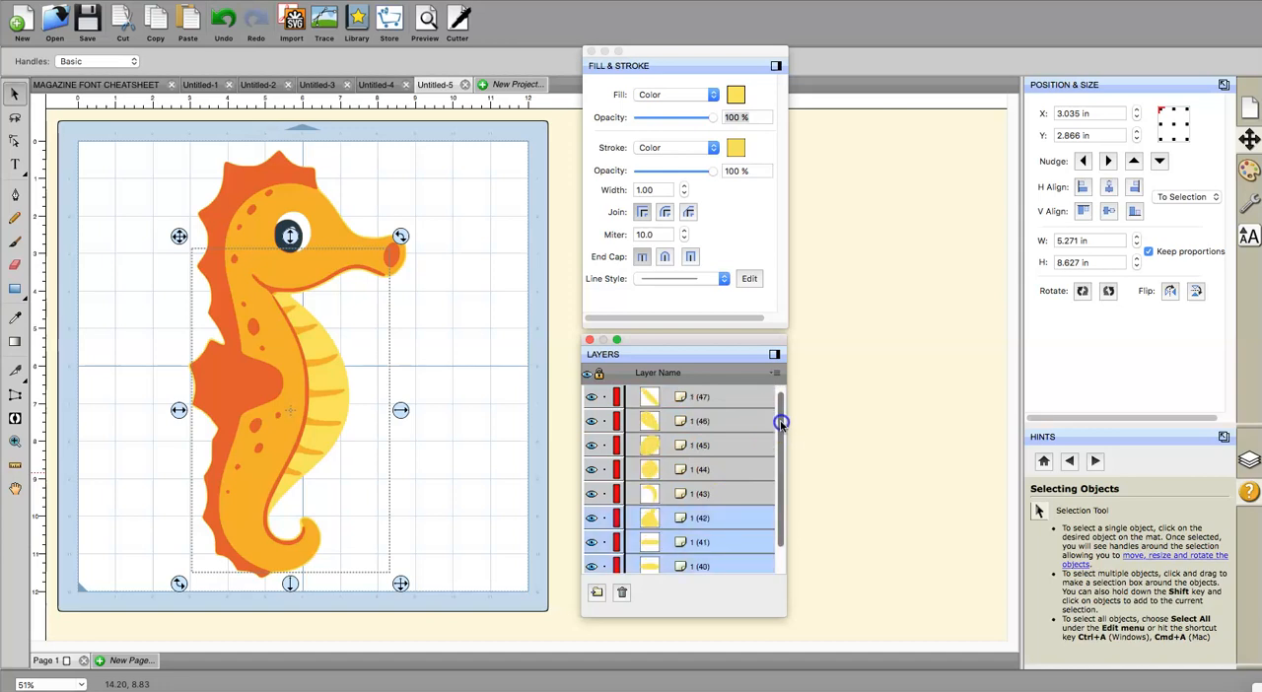
left_click(669, 493, "shift")
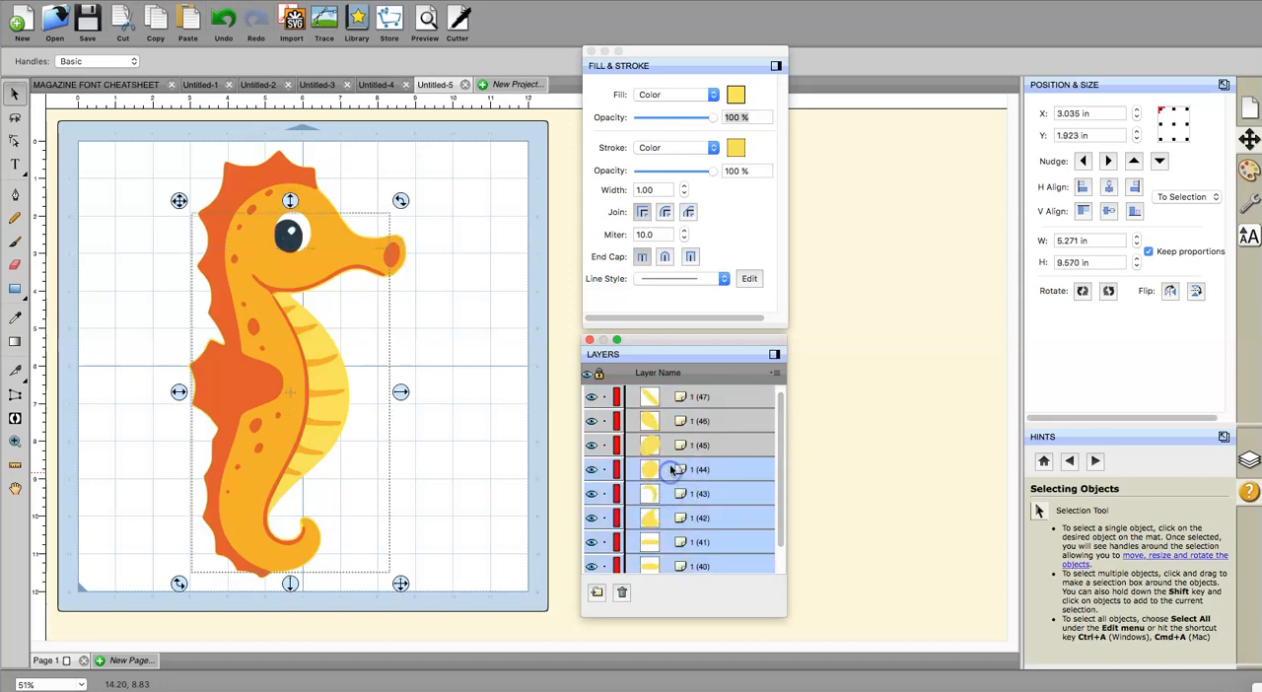
left_click(671, 451, "shift")
left_click(673, 421, "shift")
left_click(674, 401, "shift")
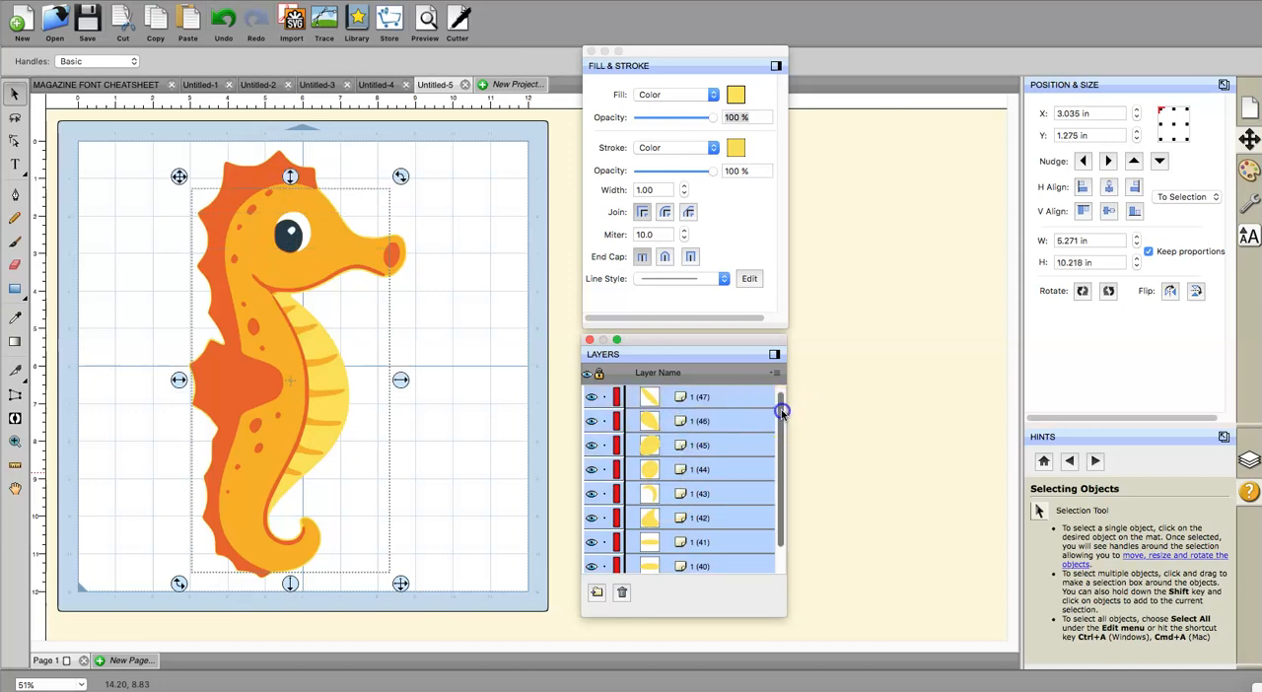
left_click_drag(782, 412, 782, 408)
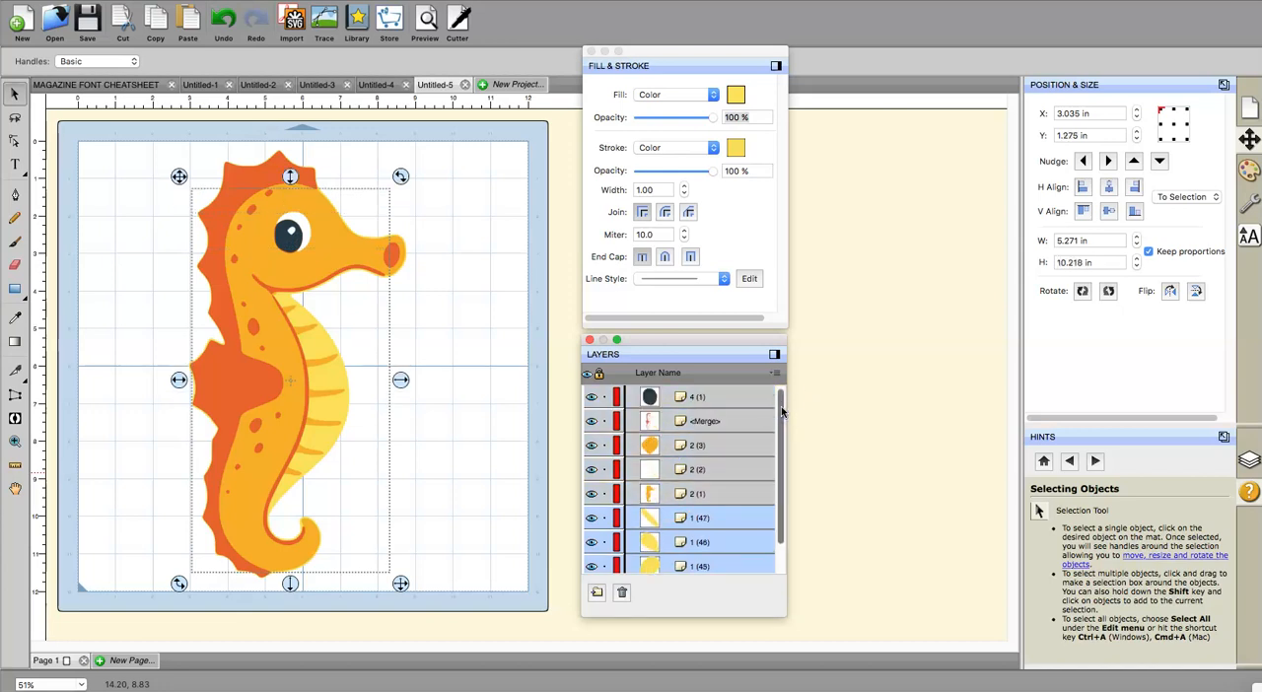
key("Delete")
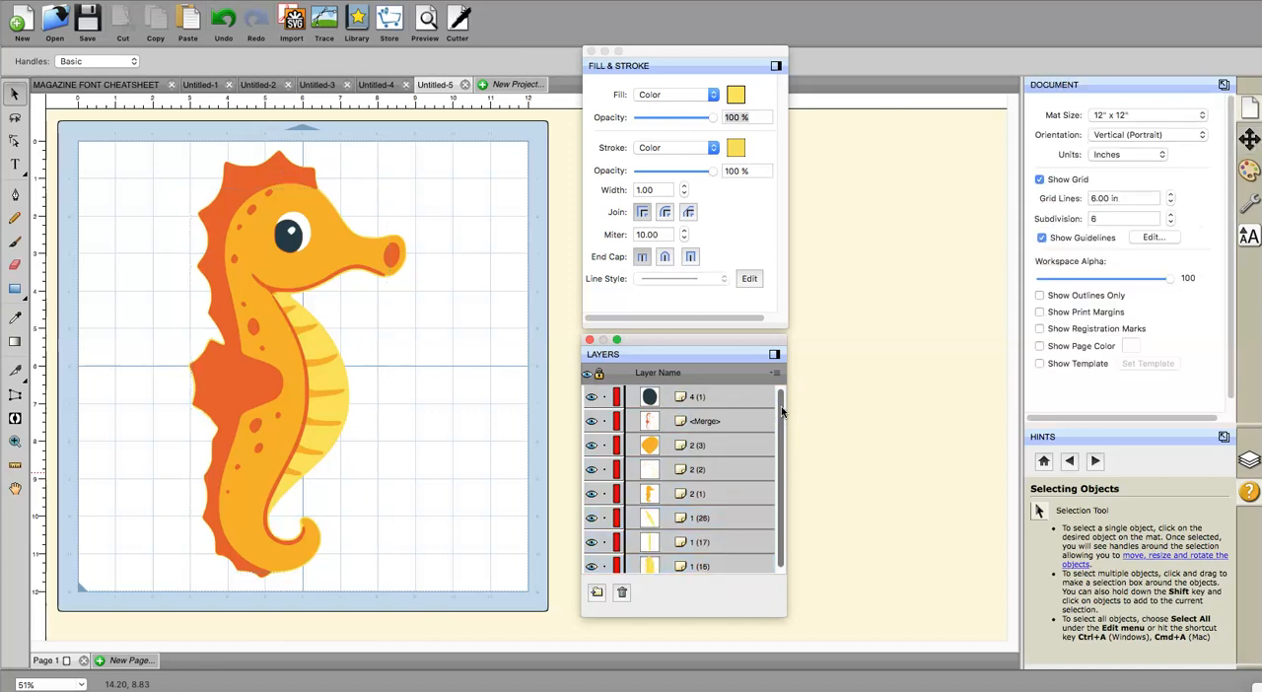
Step: Delete the leftover yellow layers 1 (12) through 1 (17) and 1 (26), keeping the large yellow layer 1 (1)
left_click_drag(782, 412, 780, 432)
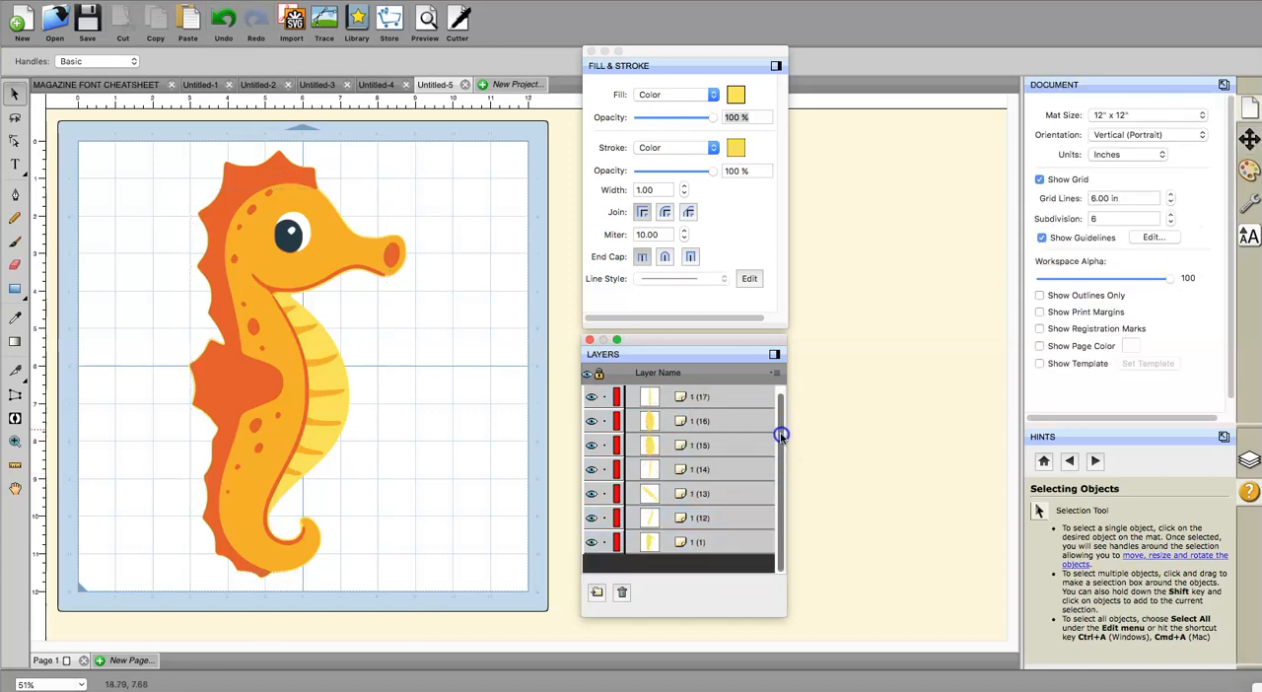
left_click(657, 519)
left_click(657, 493, "shift")
left_click(663, 470, "shift")
left_click(662, 445, "shift")
left_click(663, 422, "shift")
left_click(664, 395, "shift")
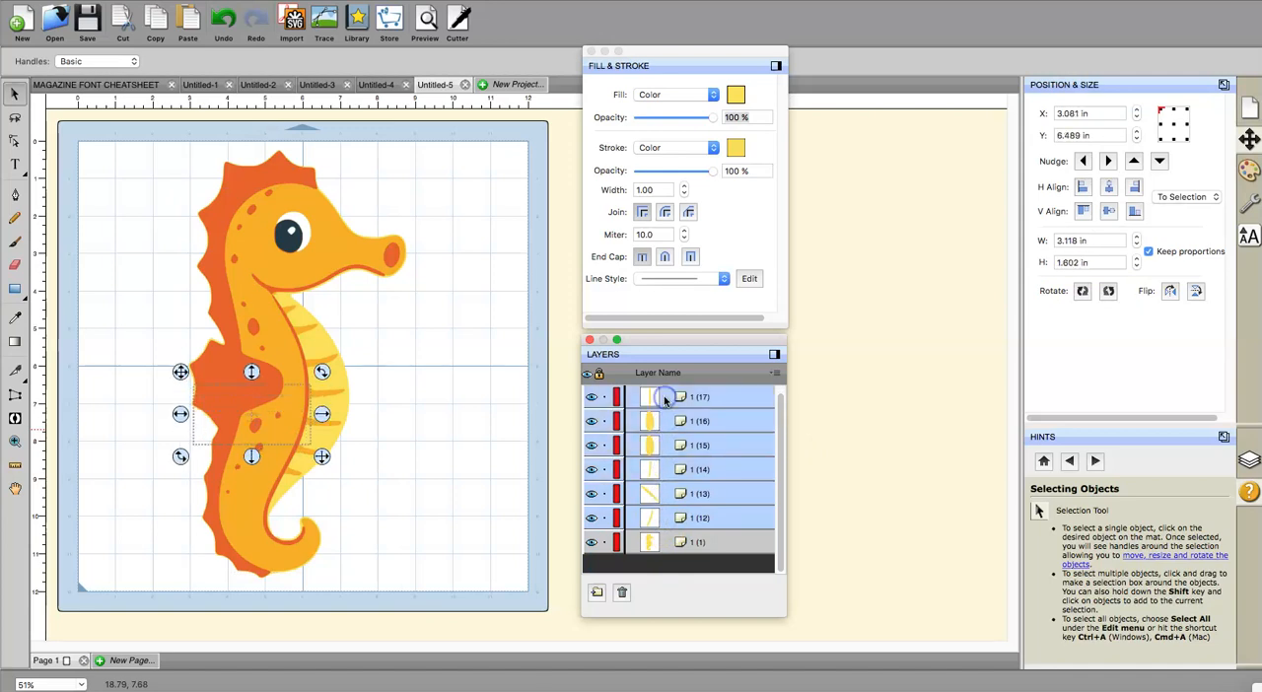
key("Delete")
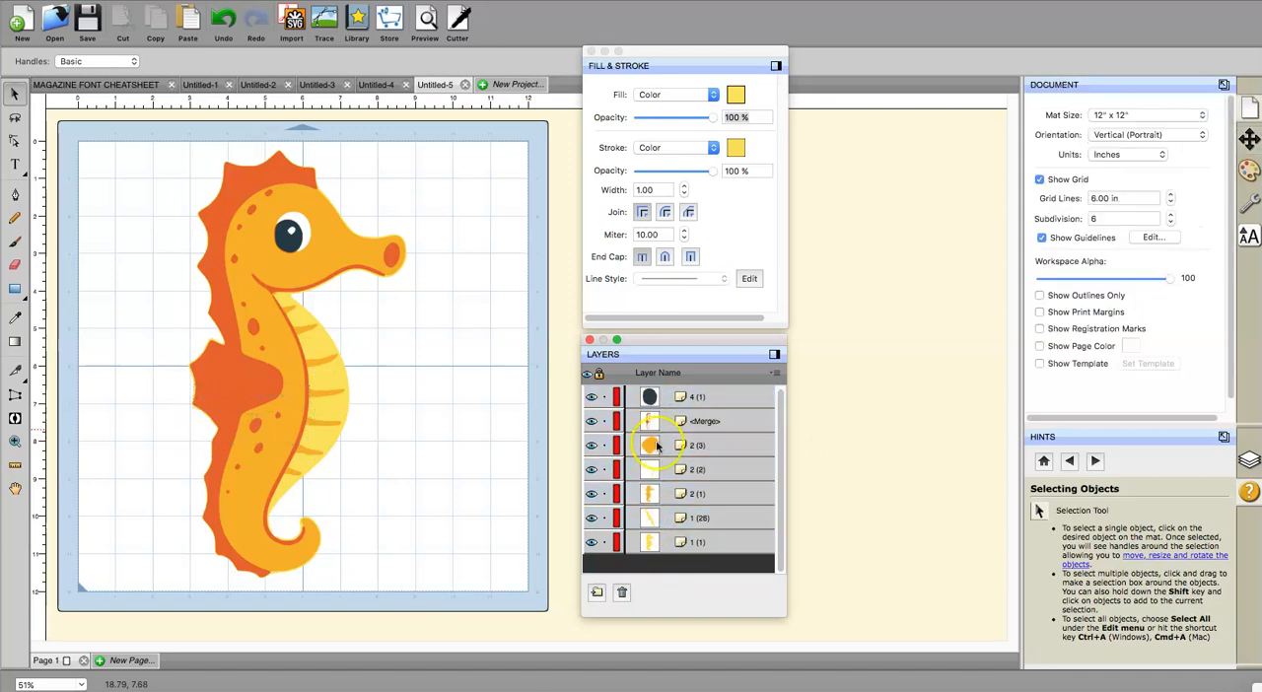
left_click(657, 524)
key("Delete")
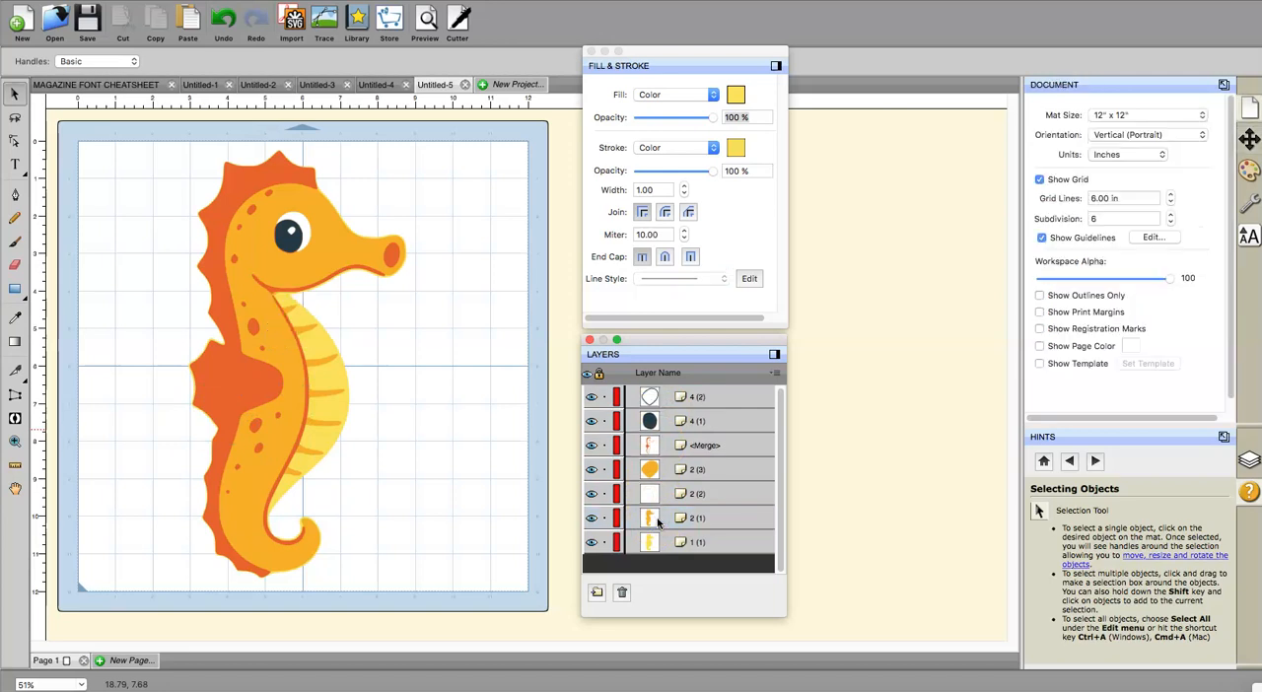
Step: Move the white eye layer 2 (2) up in the layer order so it sits between 4 (1) and <Merge>
left_click(651, 496)
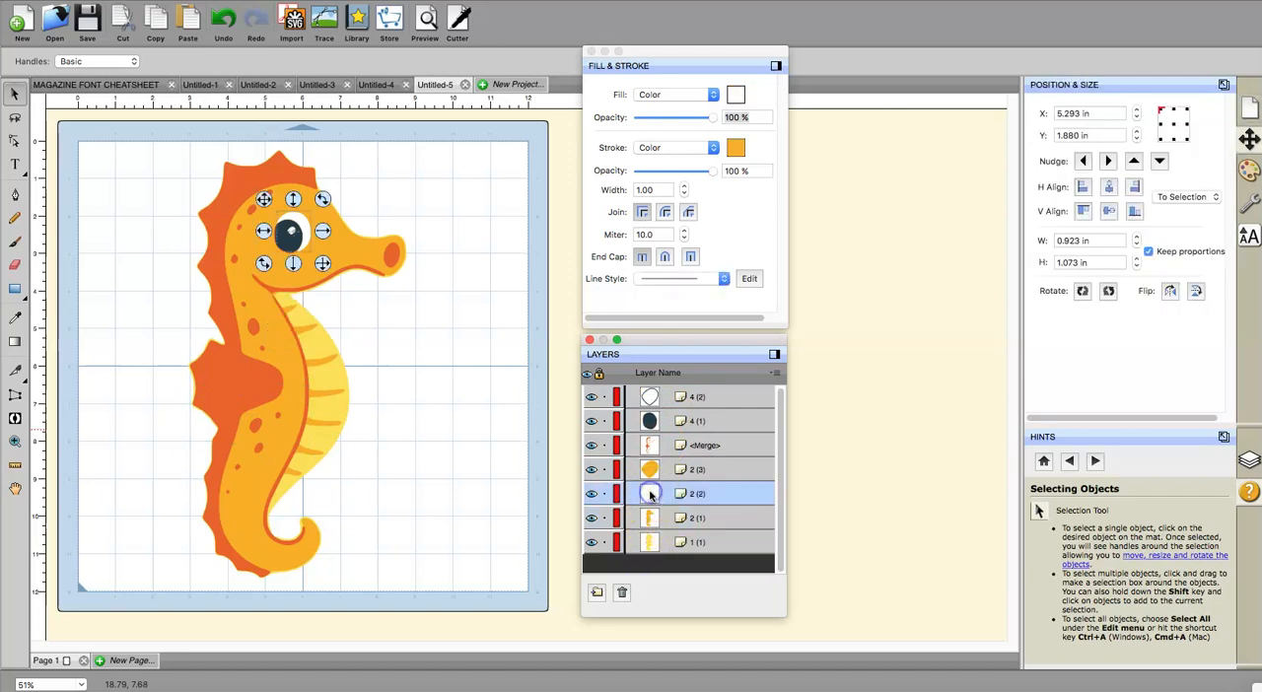
left_click(667, 501)
left_click_drag(666, 496, 664, 430)
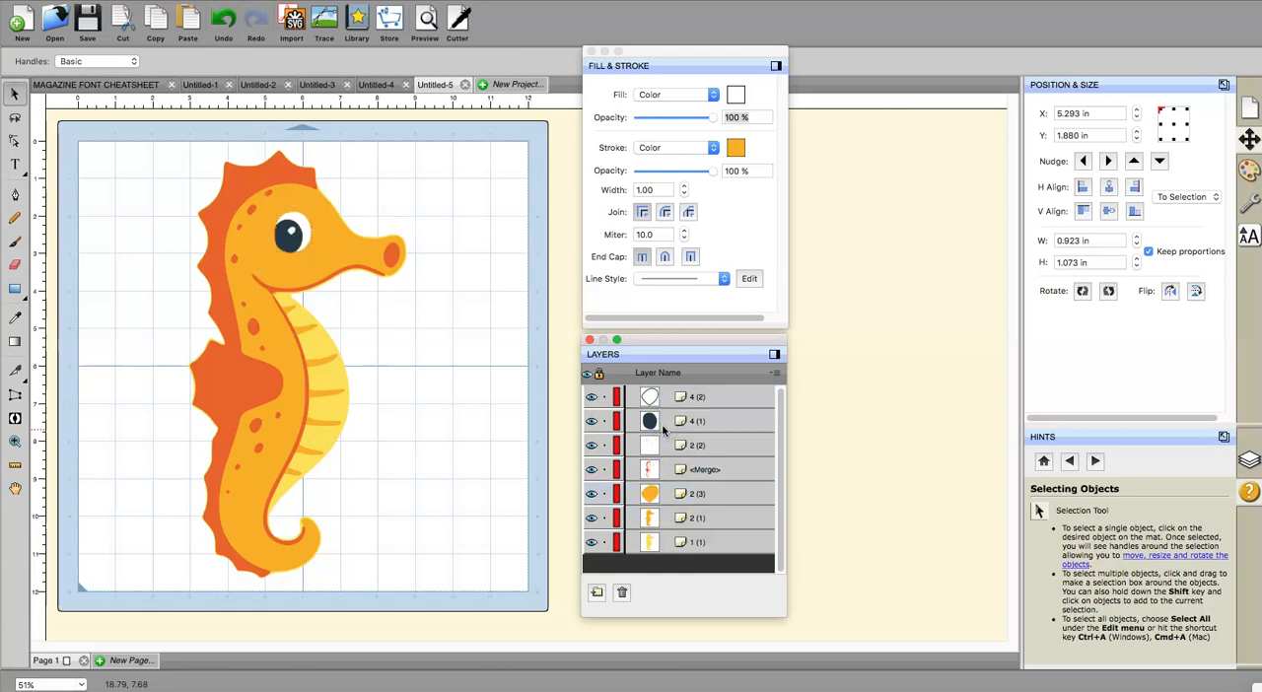
left_click(702, 544)
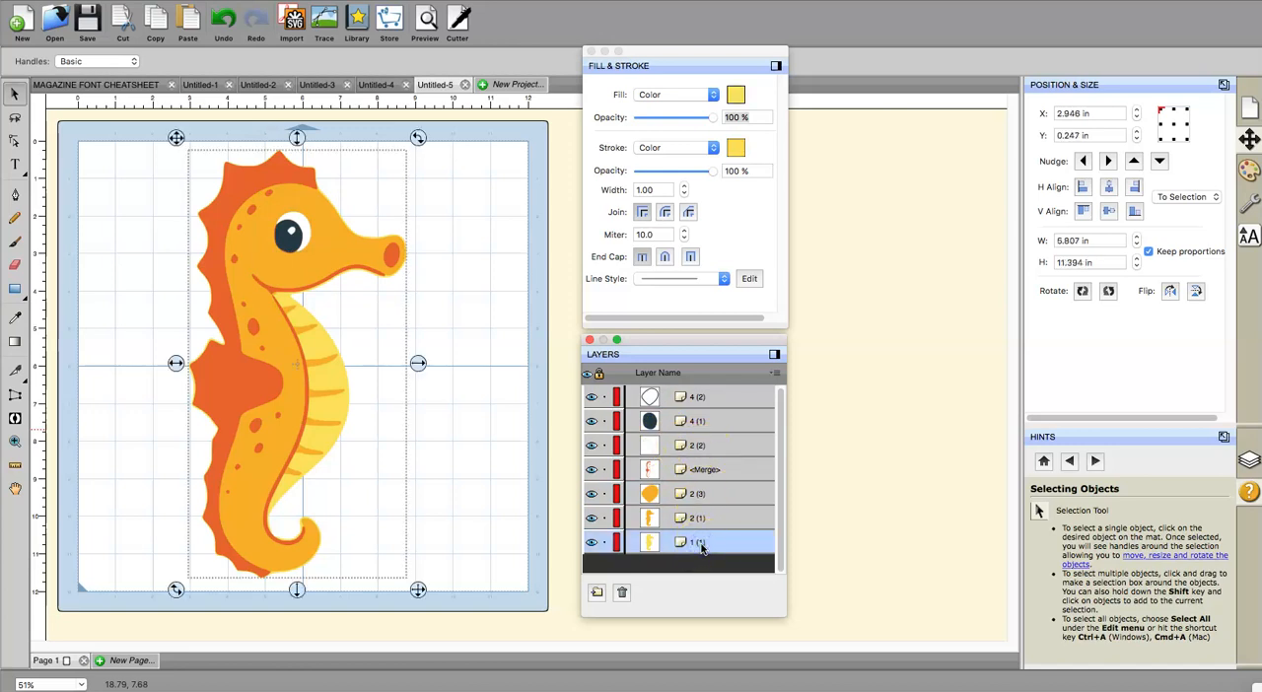
left_click(701, 545)
left_click(698, 546)
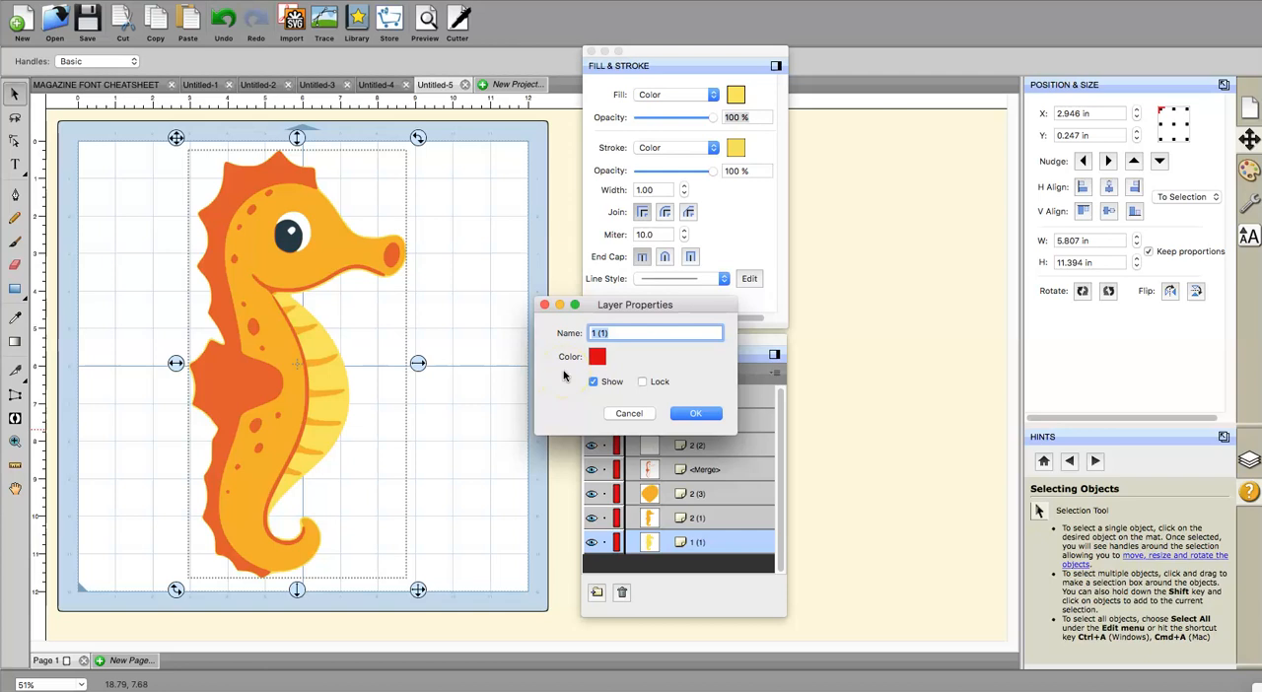
type("a")
left_click(577, 393)
left_click(687, 417)
left_click(688, 415)
left_click(629, 413)
Step: Rename the white eye highlight layer 4 (2) as 1 and the dark pupil layer 4 (1) as 2
left_click(665, 397)
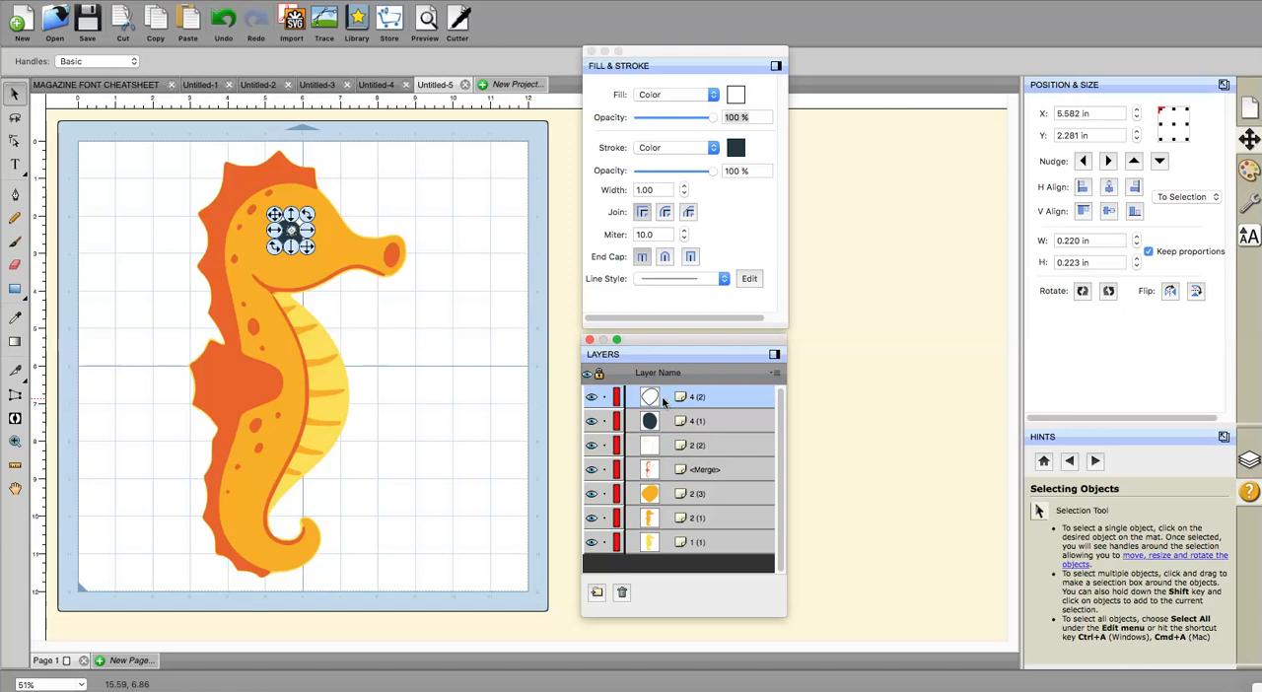
double_click(704, 397)
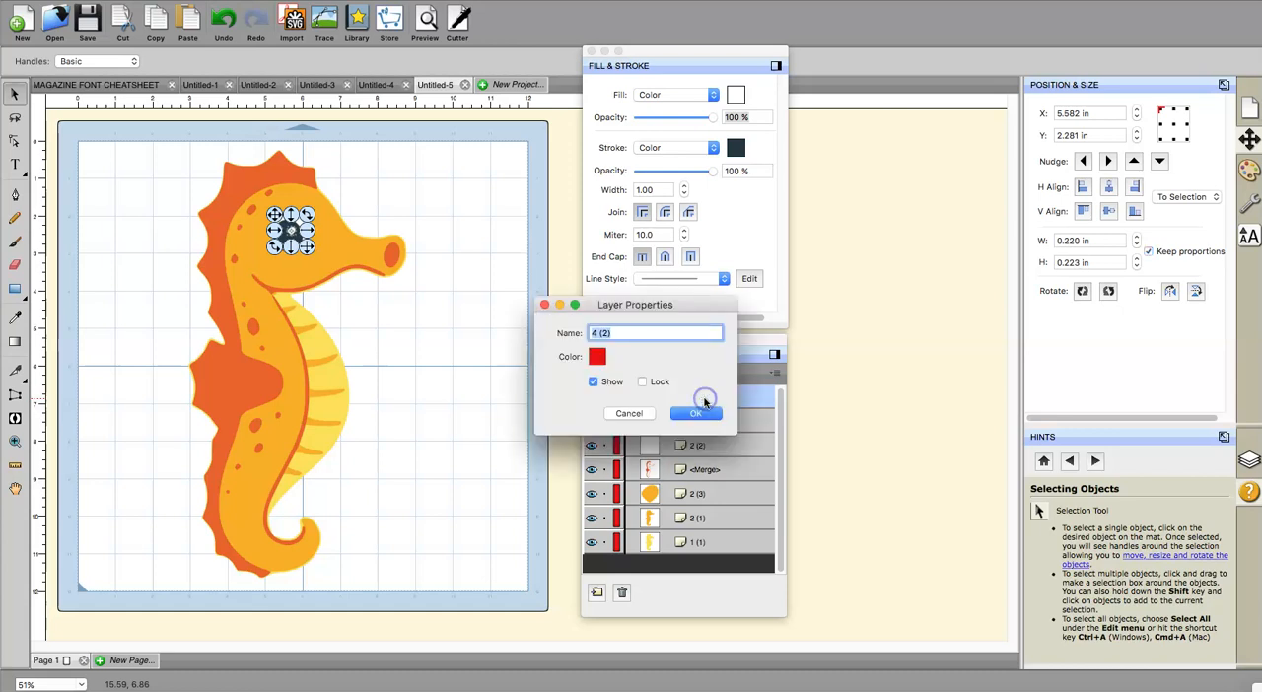
type("1")
left_click(696, 414)
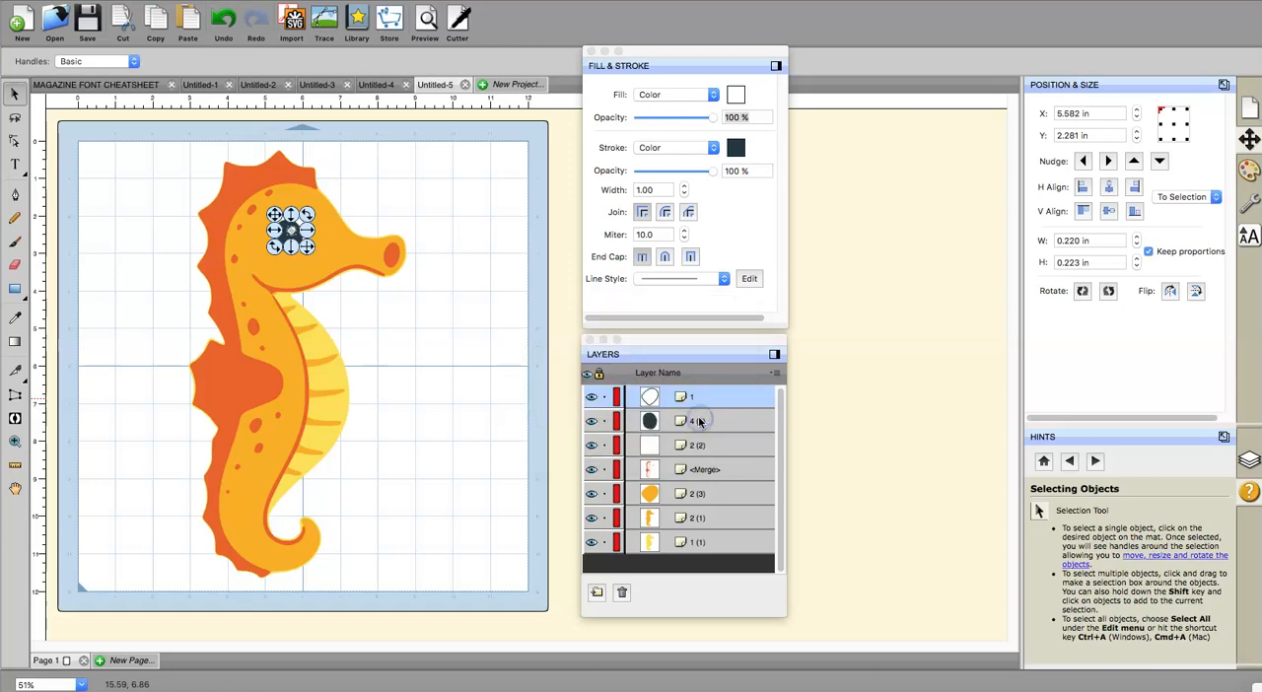
left_click(699, 421)
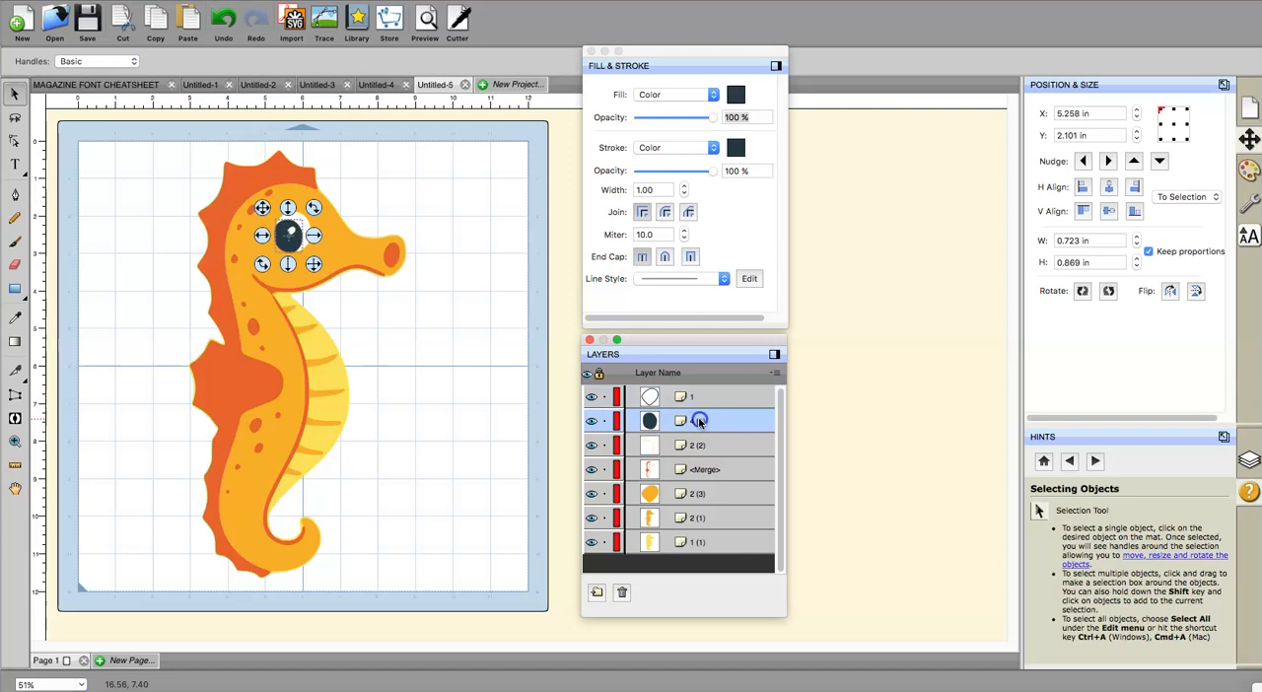
double_click(698, 421)
type("2")
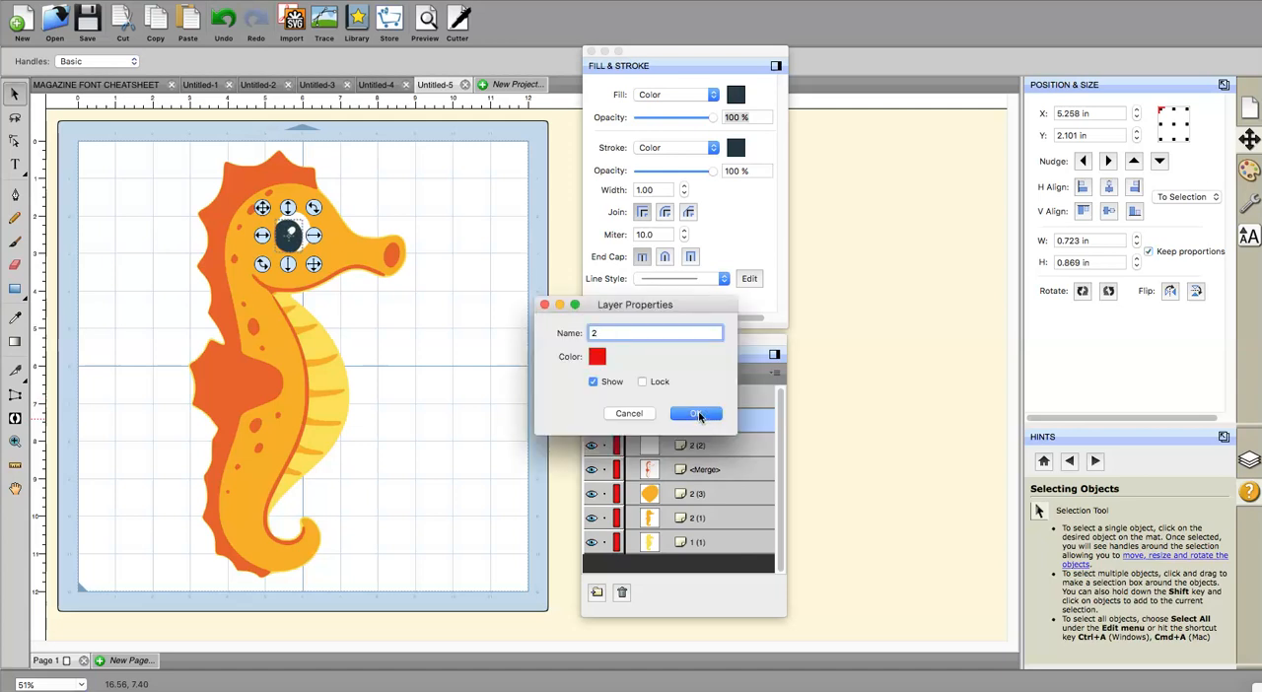
left_click(698, 415)
Step: Rename the white eye layer 2 (2) as 3 and the dark orange <Merge> layer as 4
left_click(700, 445)
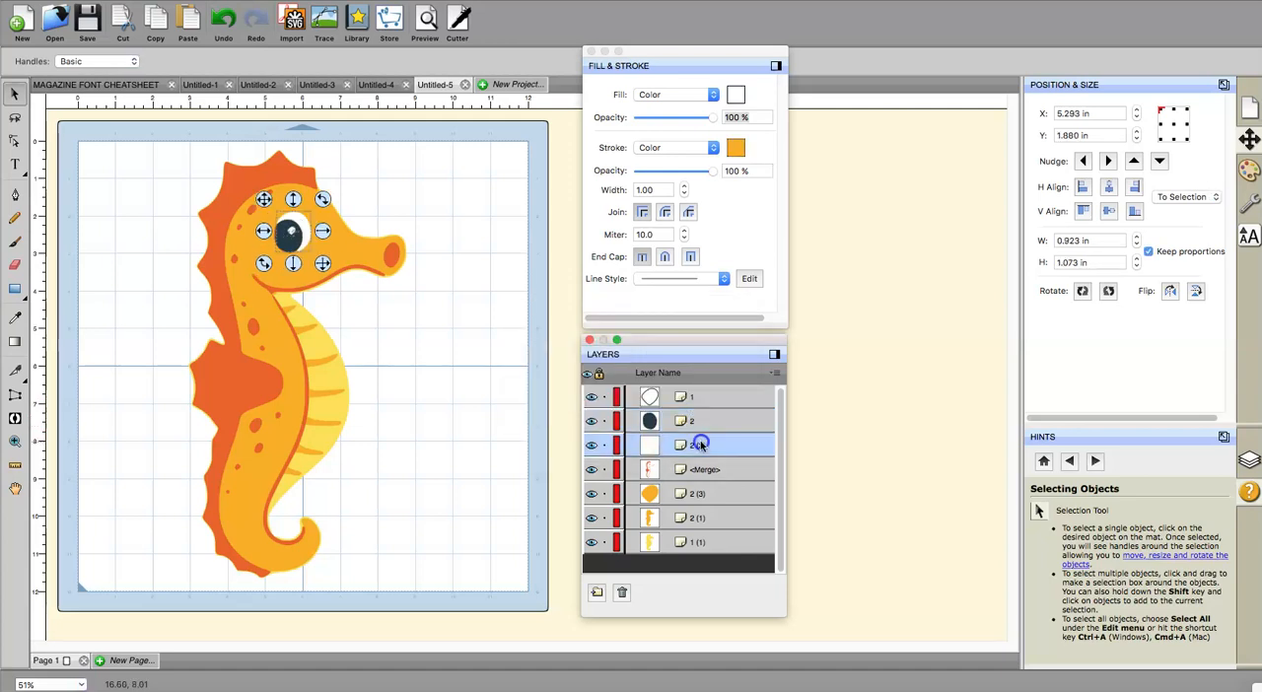
double_click(699, 445)
type("3")
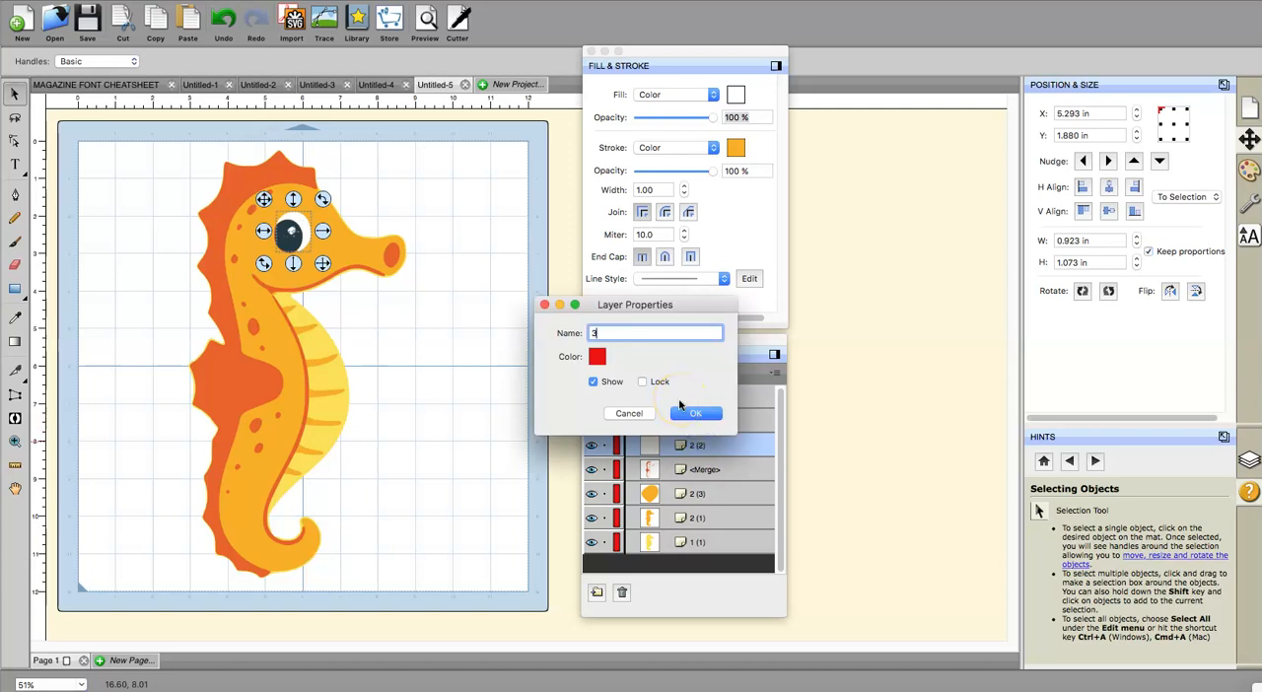
left_click(687, 416)
left_click(687, 473)
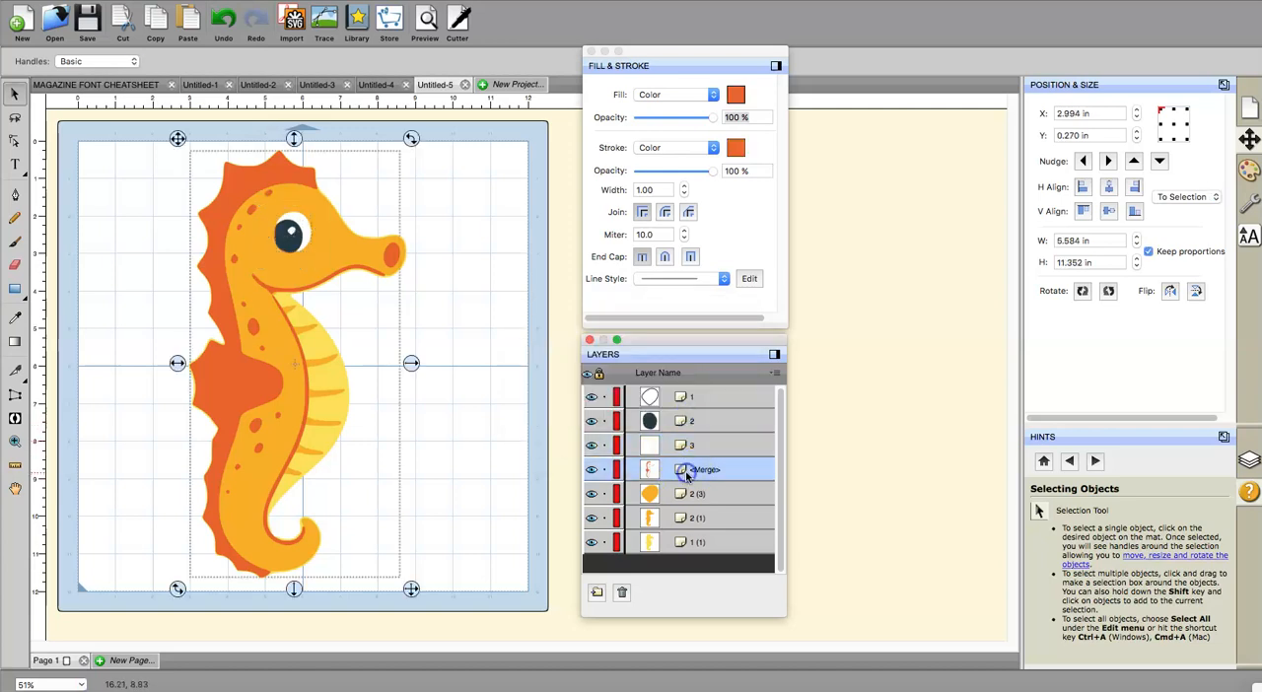
left_click(687, 476)
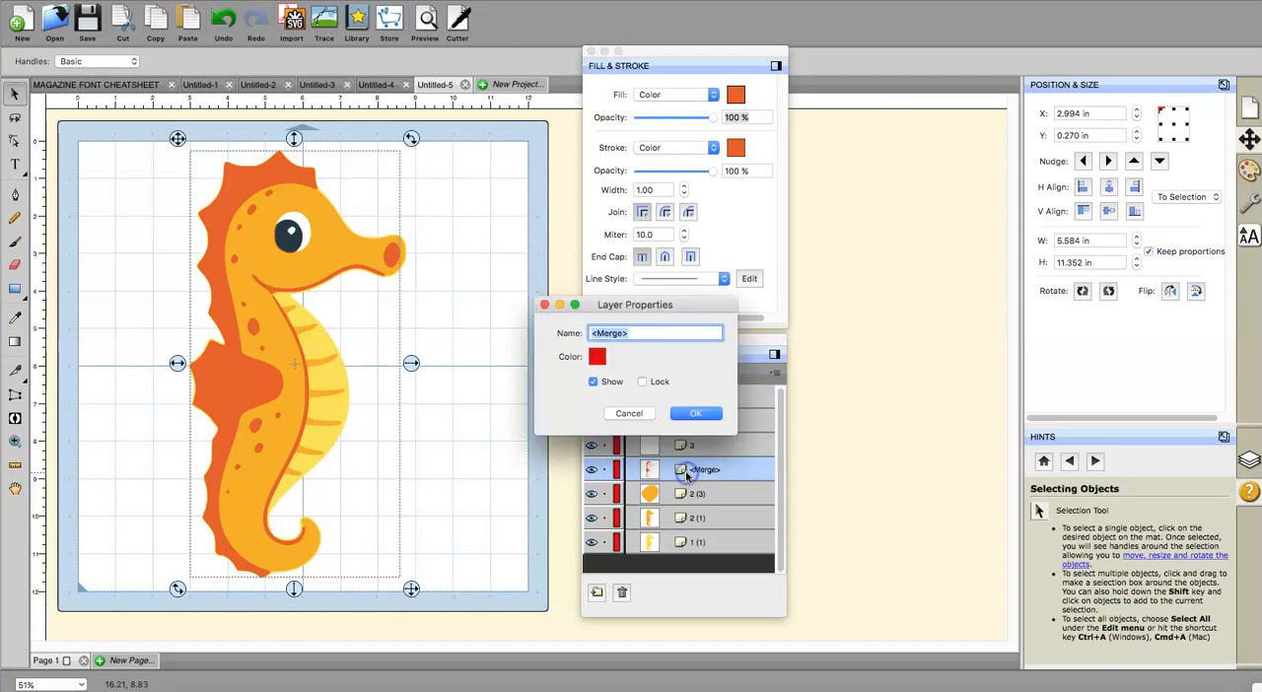
type("4")
left_click(695, 413)
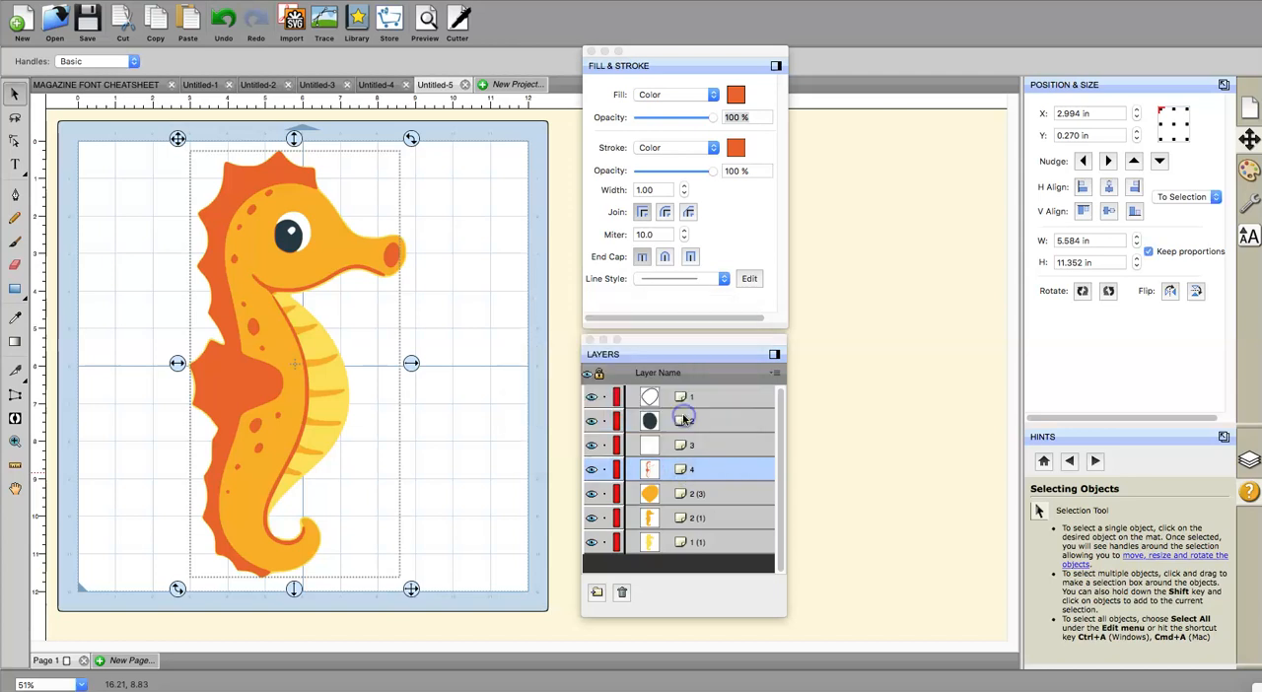
Step: Delete the small orange layer 2 (3) hidden beneath the eye highlight
double_click(700, 495)
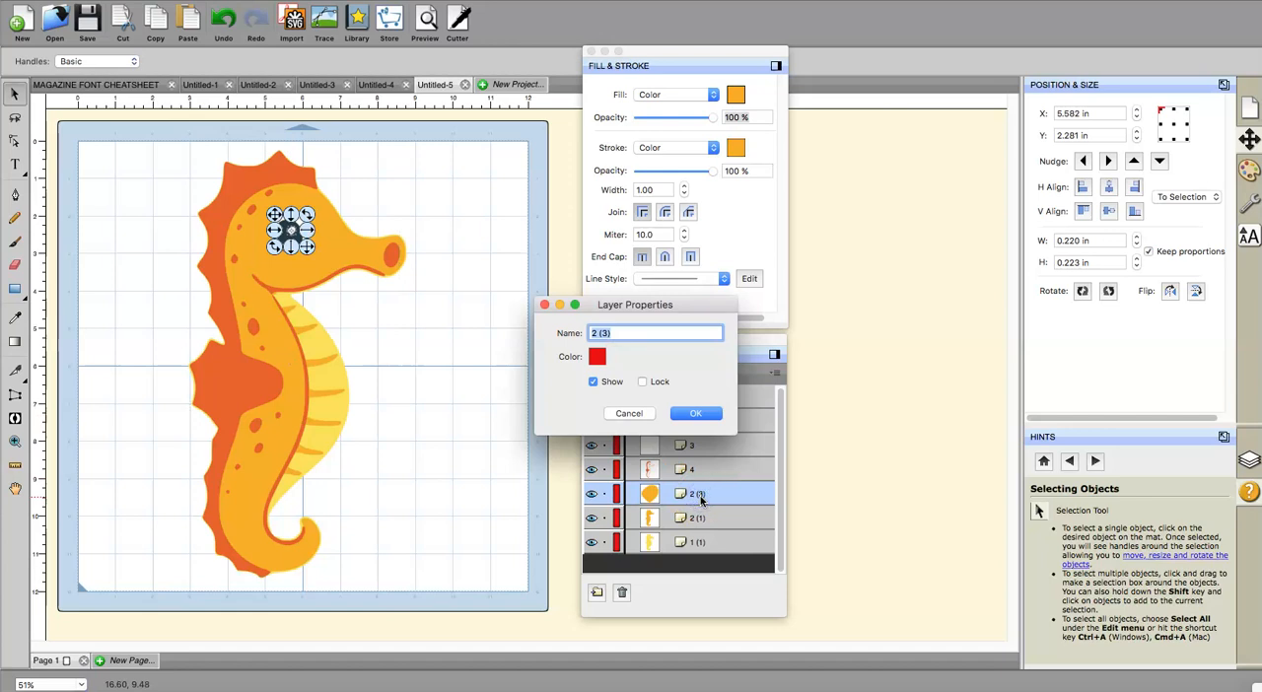
left_click(619, 416)
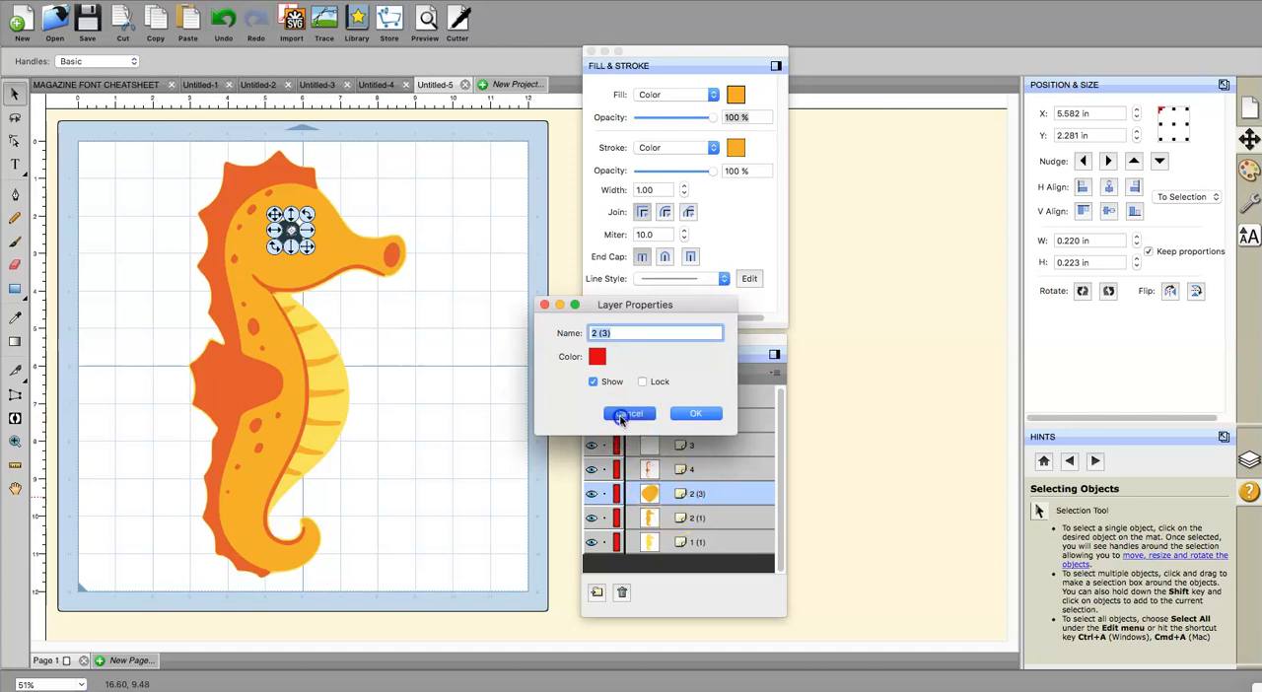
left_click(661, 494)
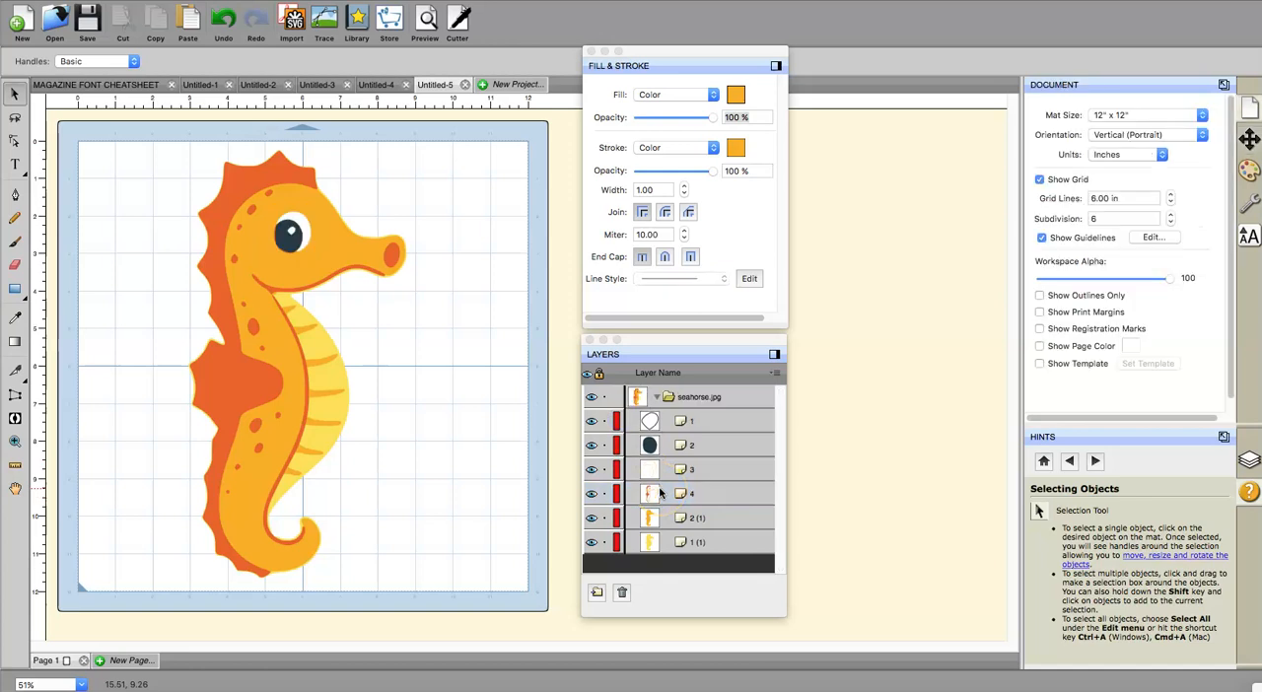
Step: Rename the light orange body layer 2 (1) as 5 and the yellow layer 1 (1) as 6
left_click(668, 470)
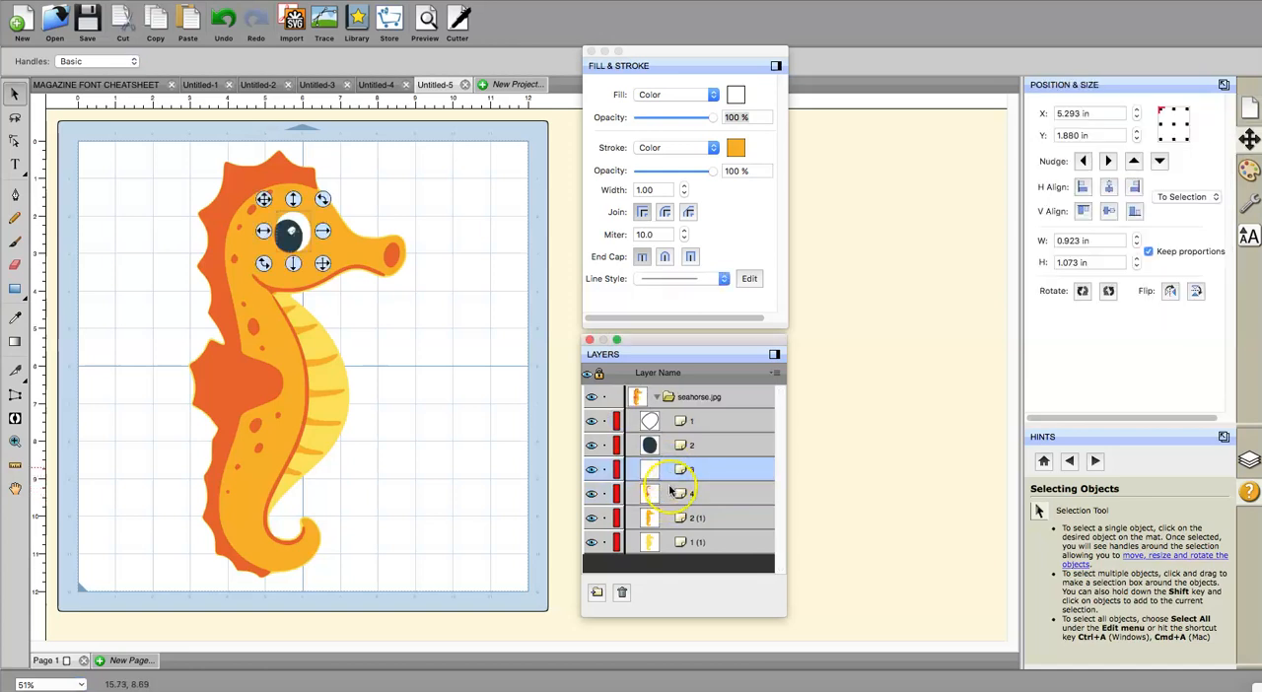
left_click(672, 497)
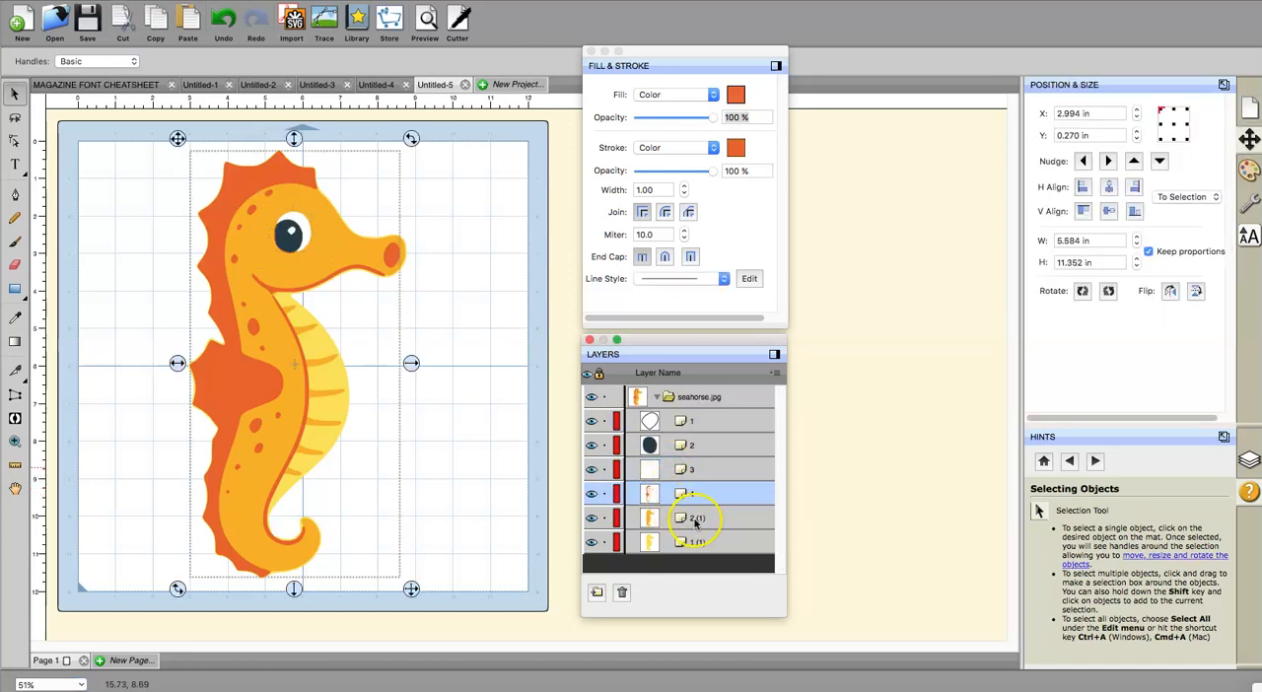
double_click(696, 519)
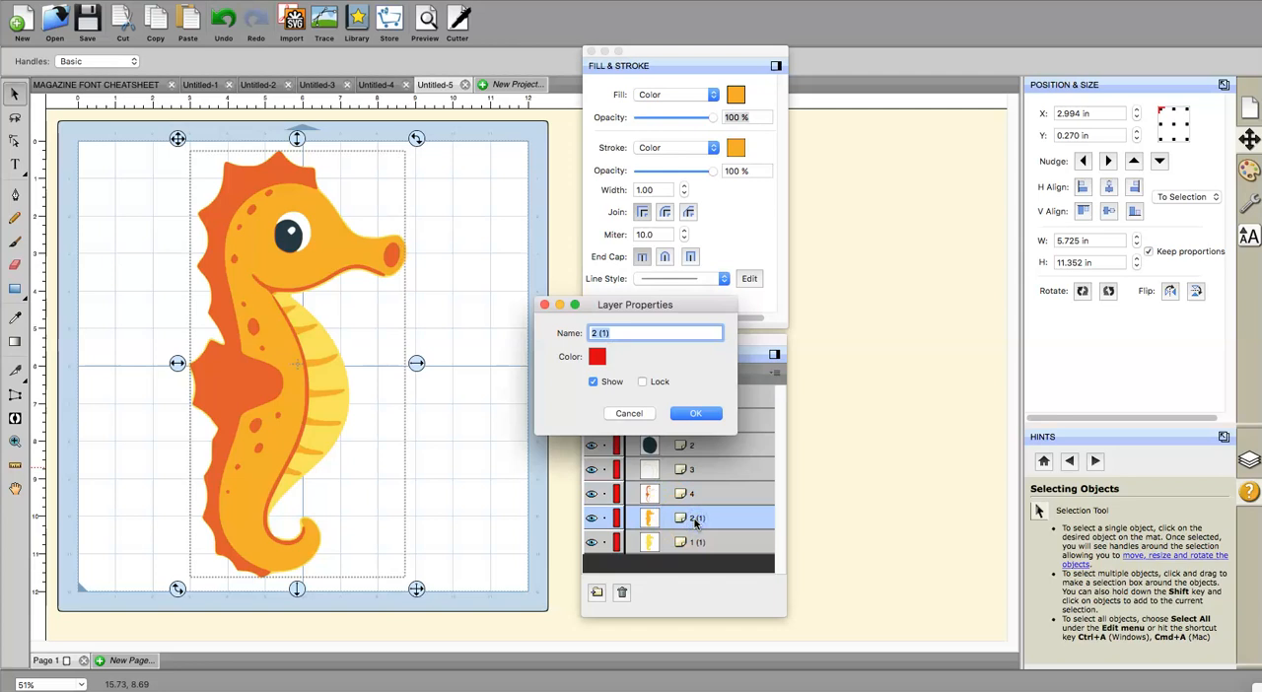
type("5")
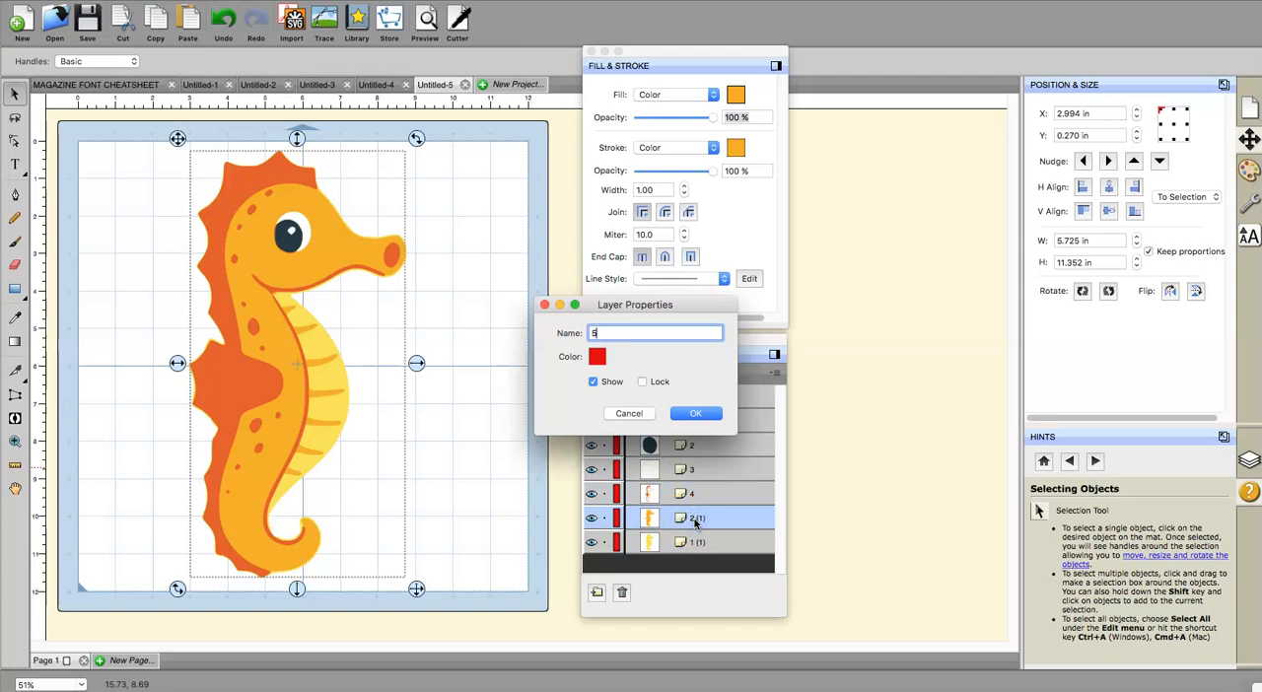
left_click(695, 414)
double_click(695, 542)
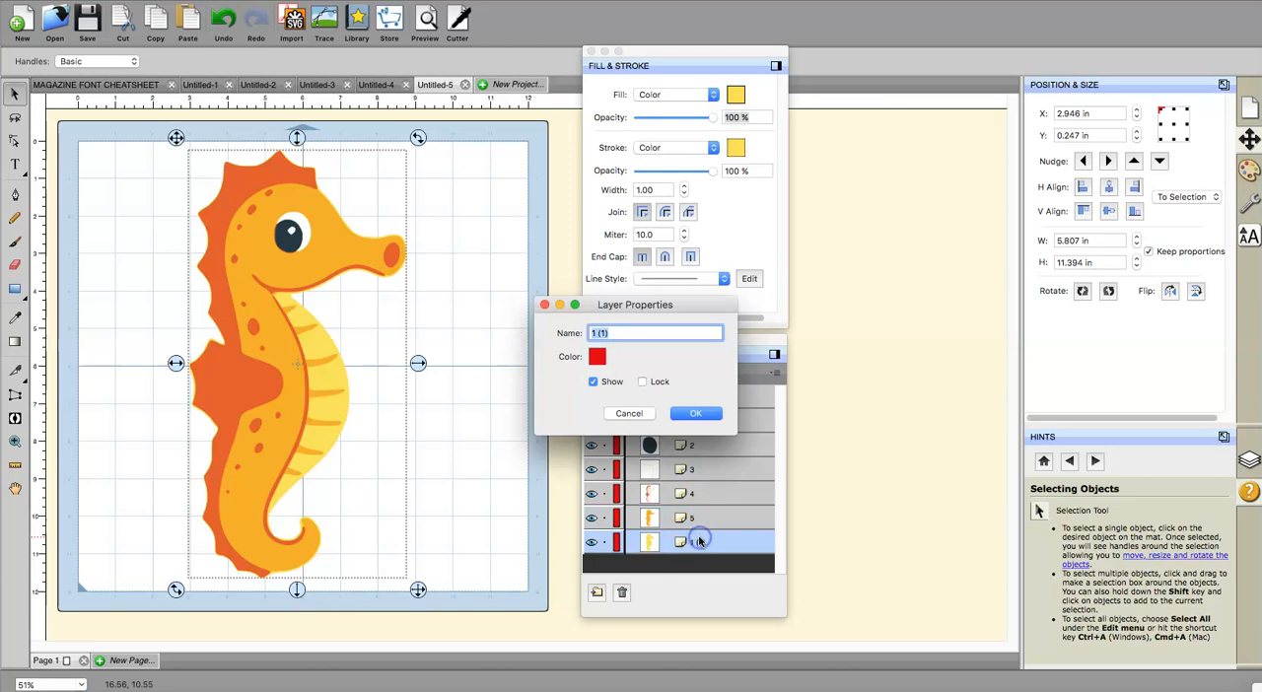
type("6")
left_click(694, 414)
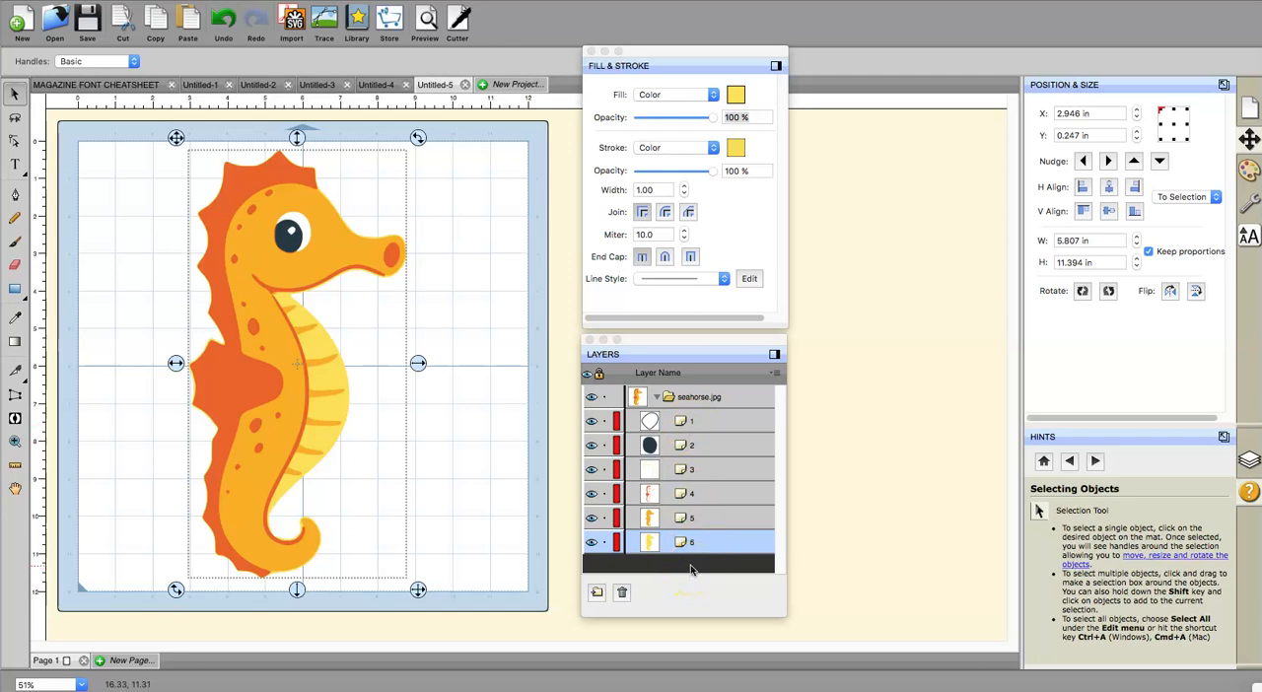
Step: Hide layers 6, 5, 4, 3 and 2 so that only the eye highlight layer 1 is shown
left_click(592, 542)
left_click(591, 518)
left_click(592, 493)
left_click(592, 470)
left_click(592, 445)
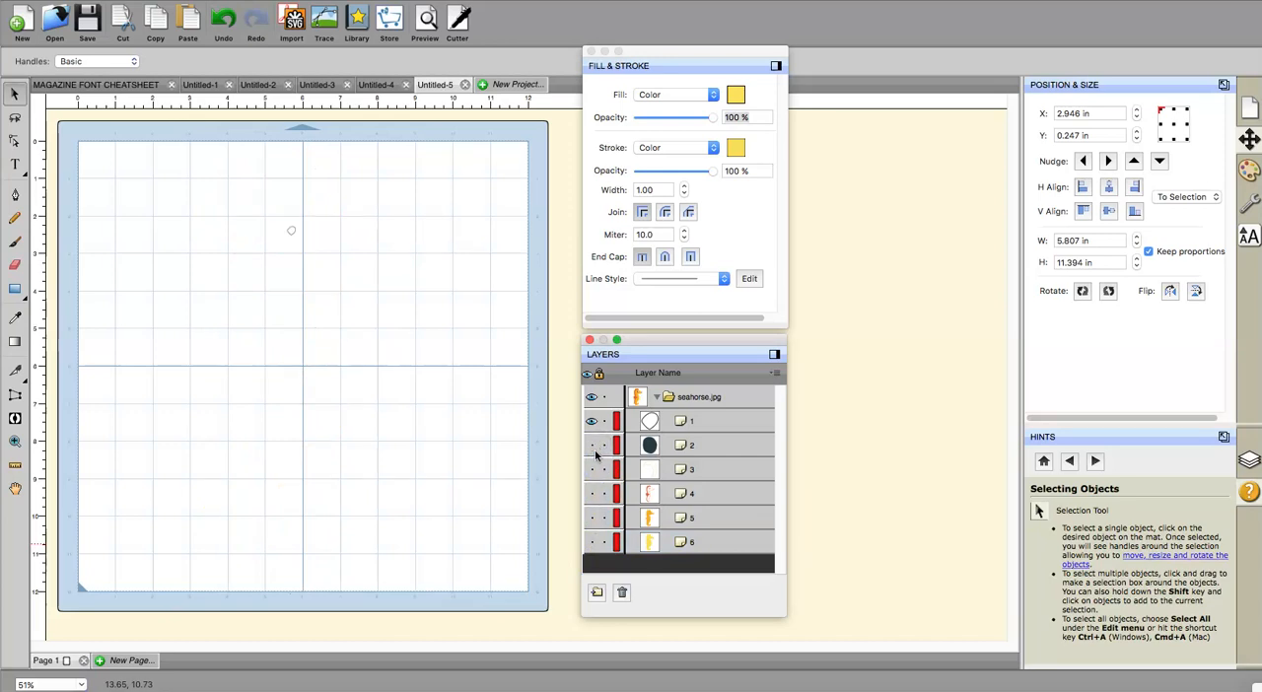
Step: Show the dark pupil layer 2 and the white eye layer 3 again
left_click(595, 473)
left_click(594, 444)
left_click(594, 446)
left_click(594, 445)
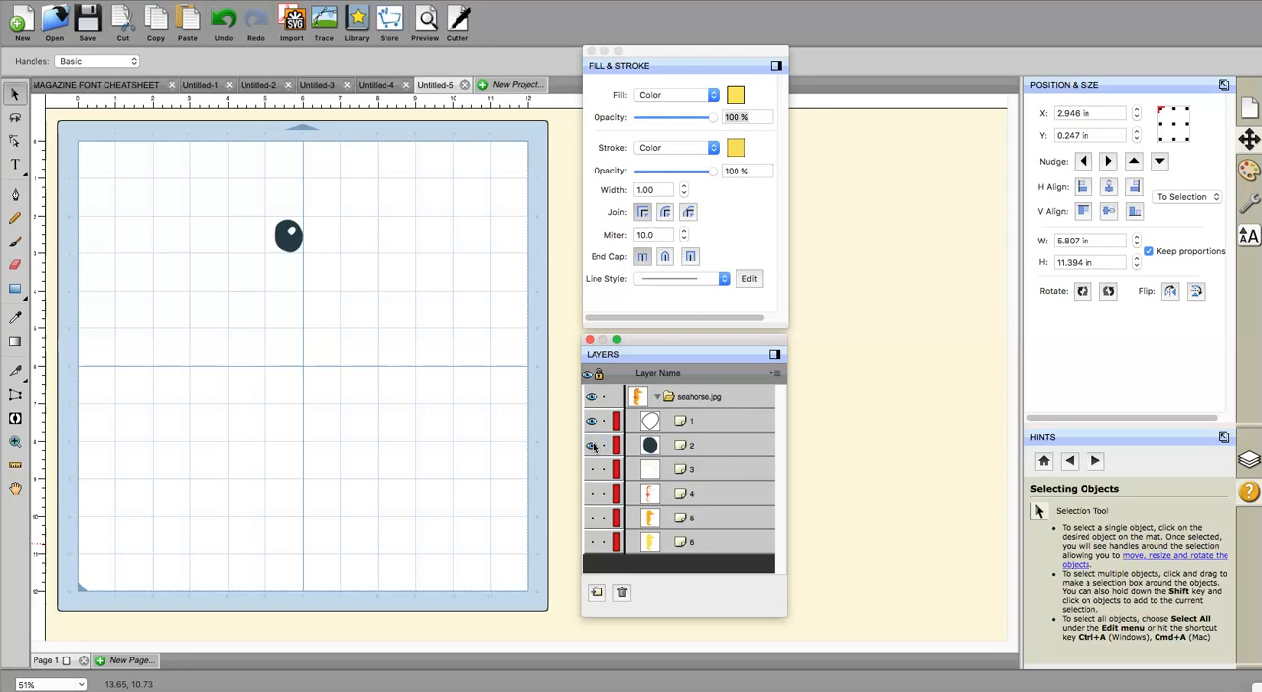
left_click(592, 470)
Step: Try to set the fill color to white (FFFFFF) without selecting a visible layer
left_click(735, 95)
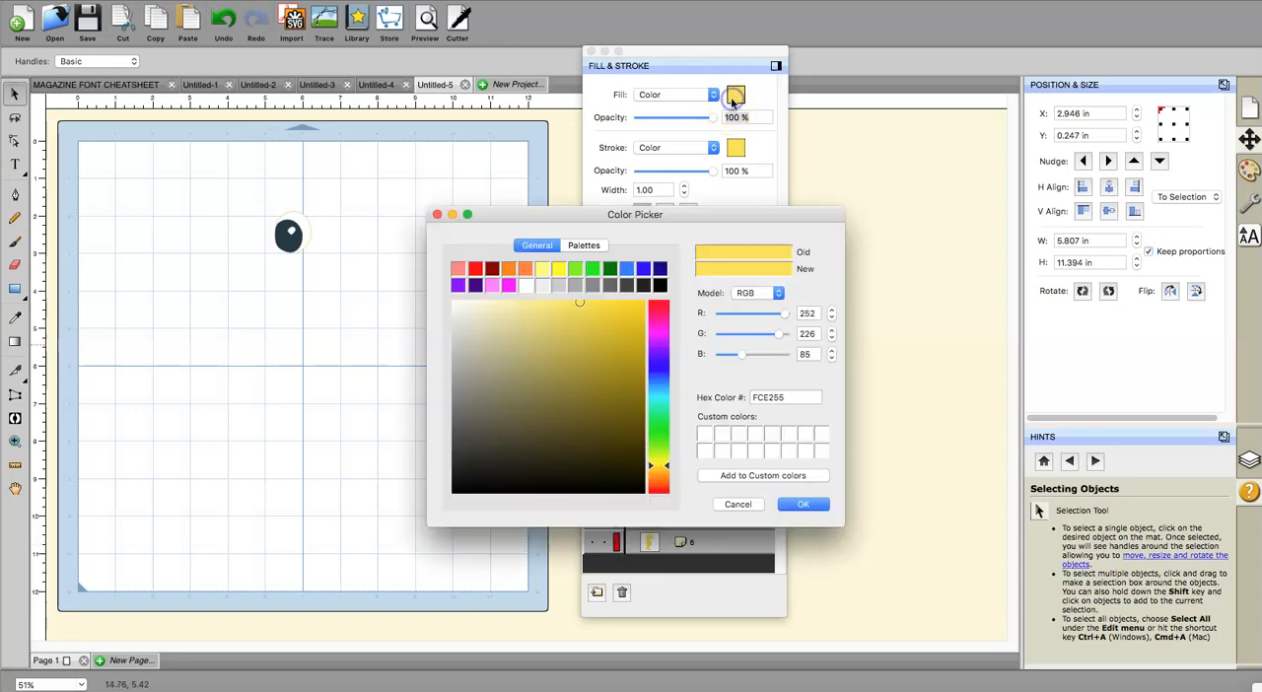
left_click(525, 285)
left_click(797, 507)
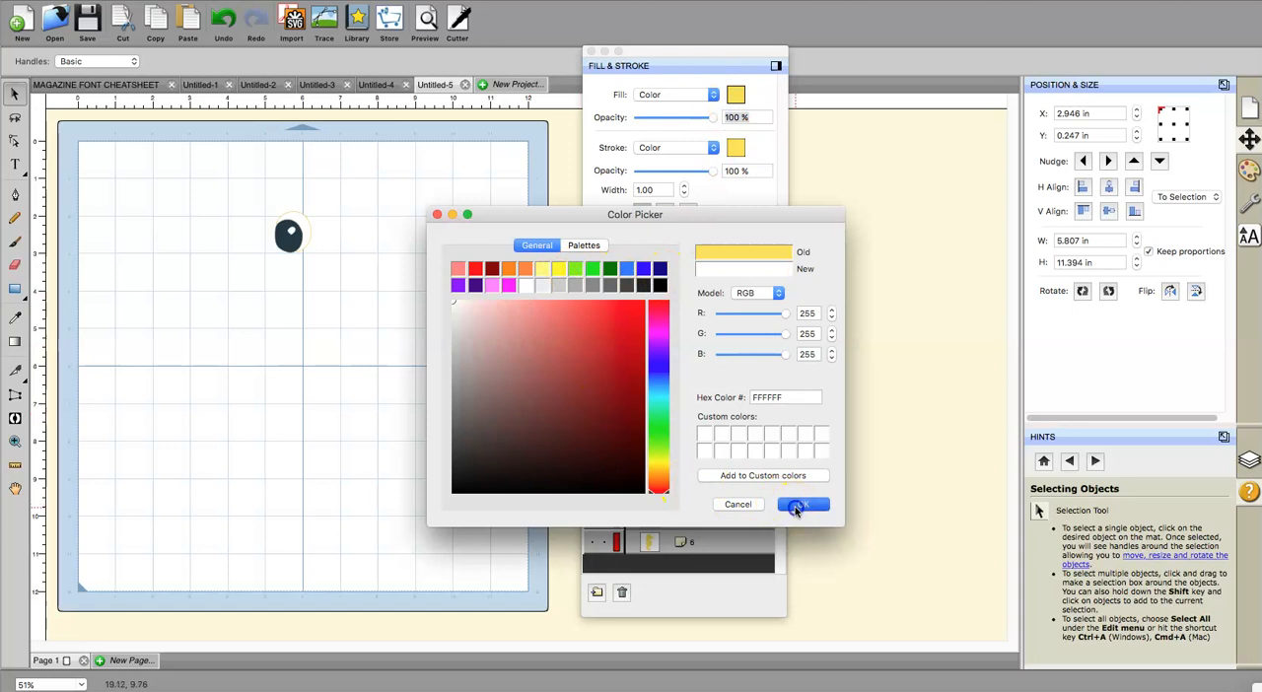
Step: Set the stroke color of the white eye layer 3 to white (FFFFFF)
left_click(694, 473)
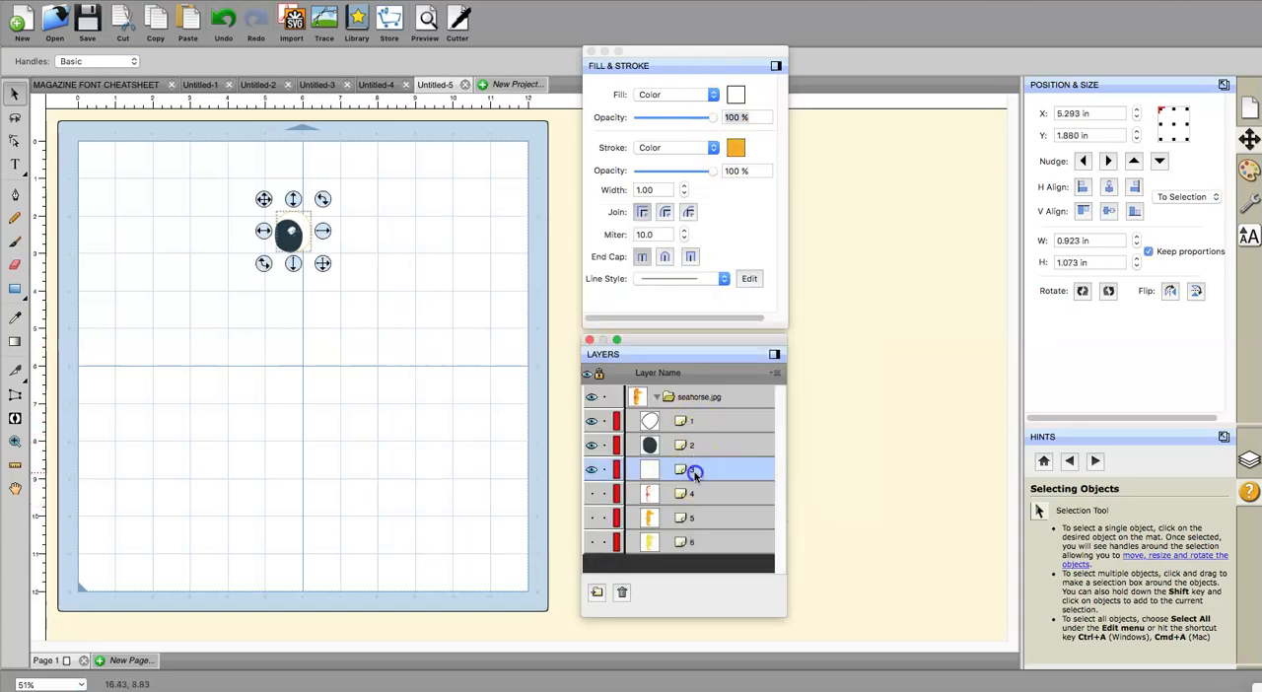
left_click(738, 149)
left_click(526, 285)
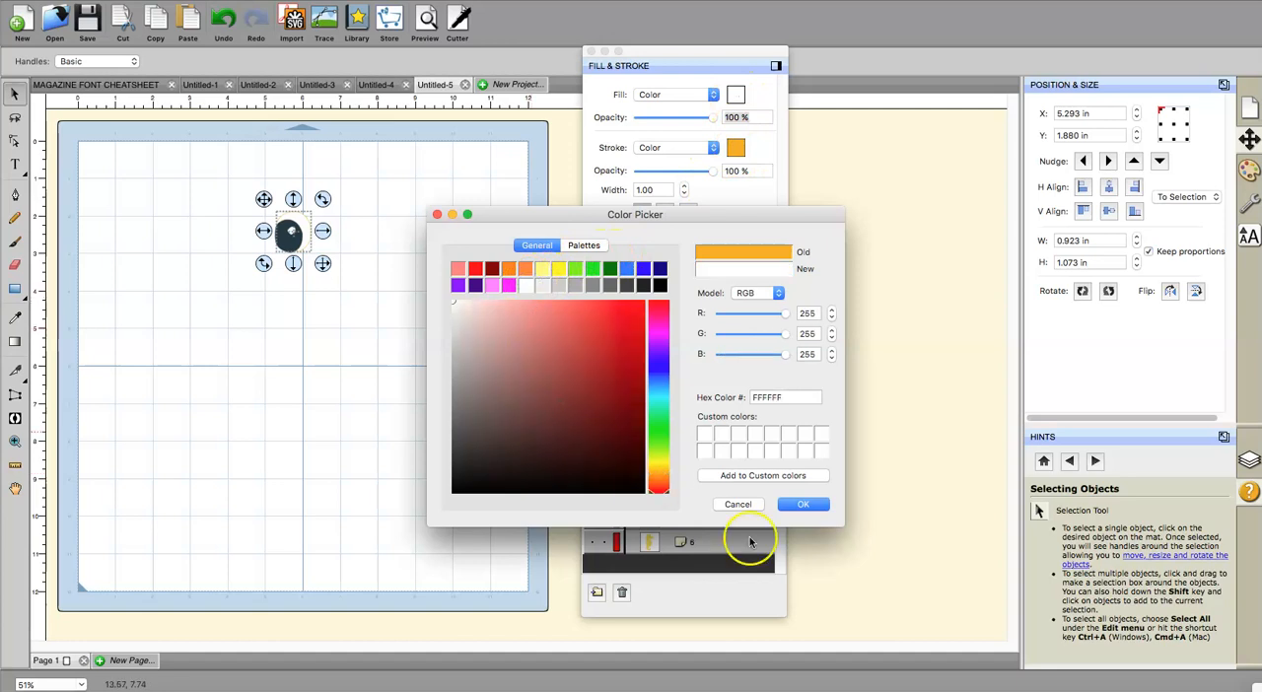
left_click(802, 505)
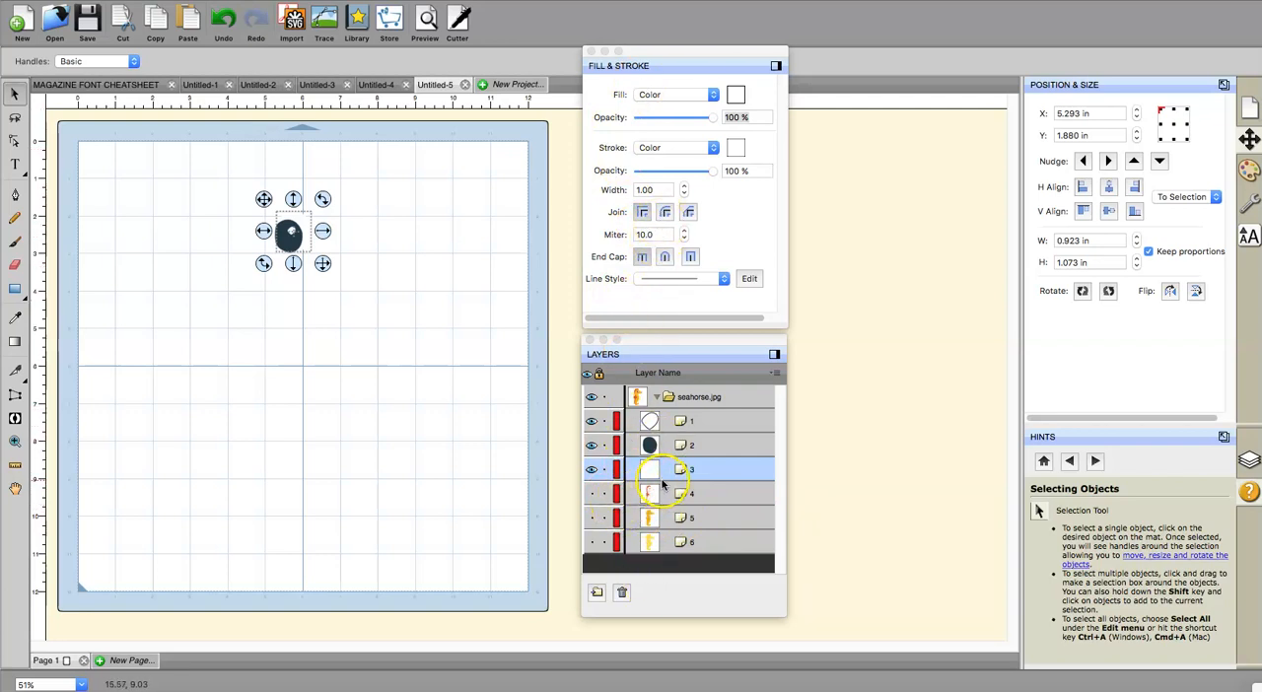
Step: Show layers 4, 5 and 6 again to complete the seahorse and clear the selection
left_click(593, 494)
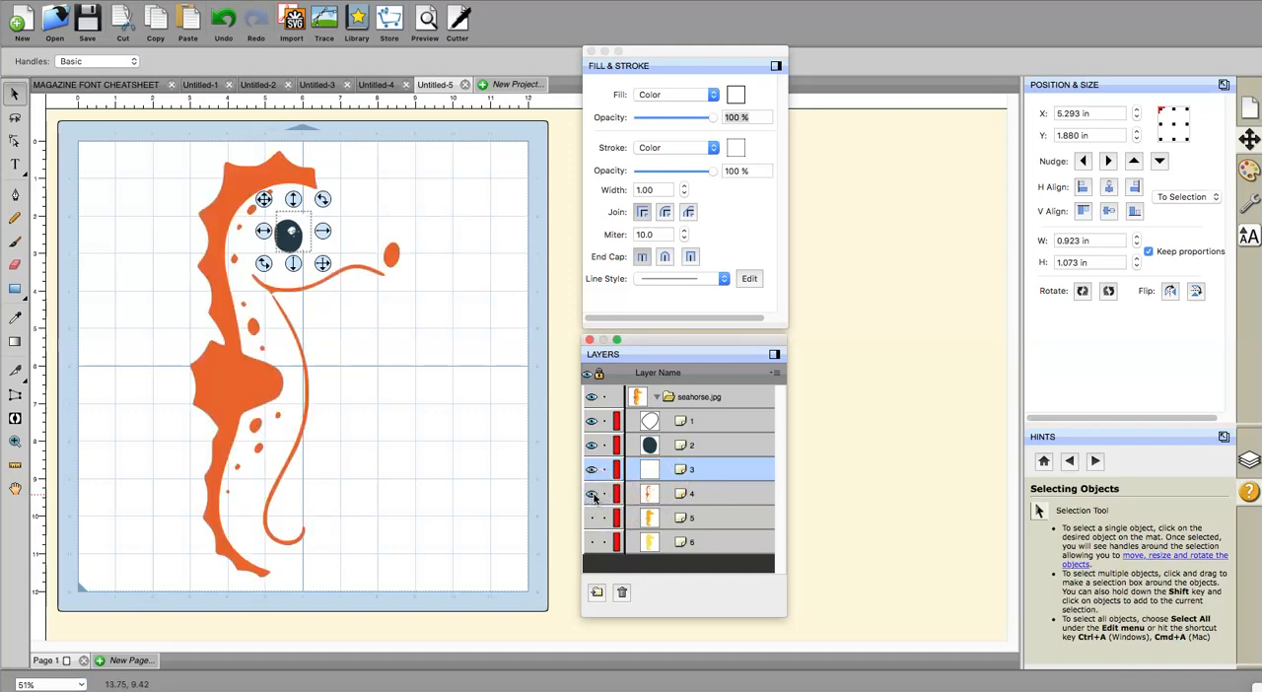
left_click(592, 518)
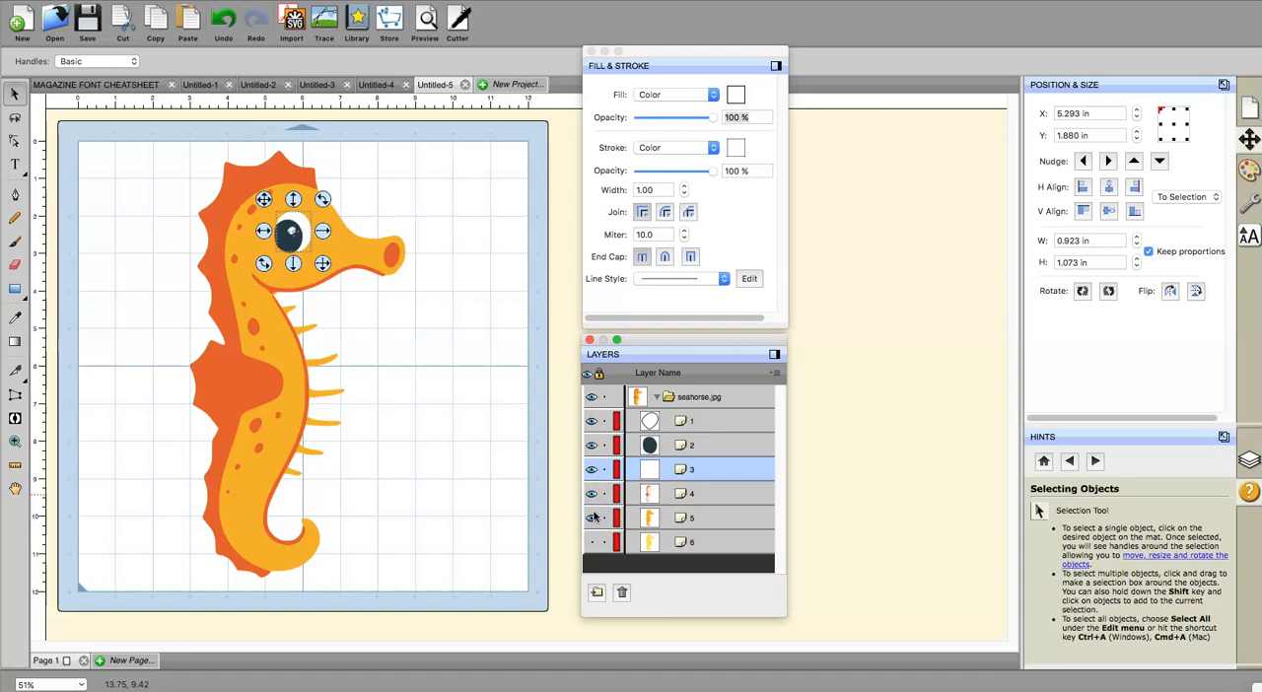
left_click(591, 542)
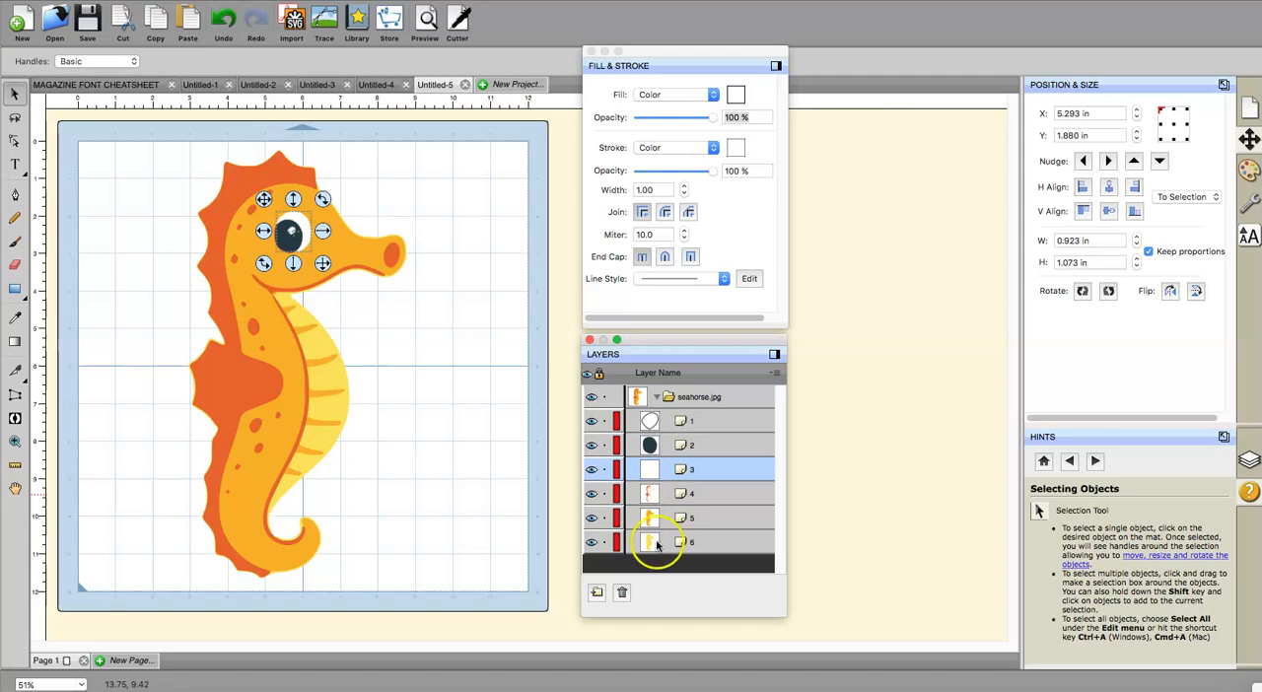
left_click(516, 431)
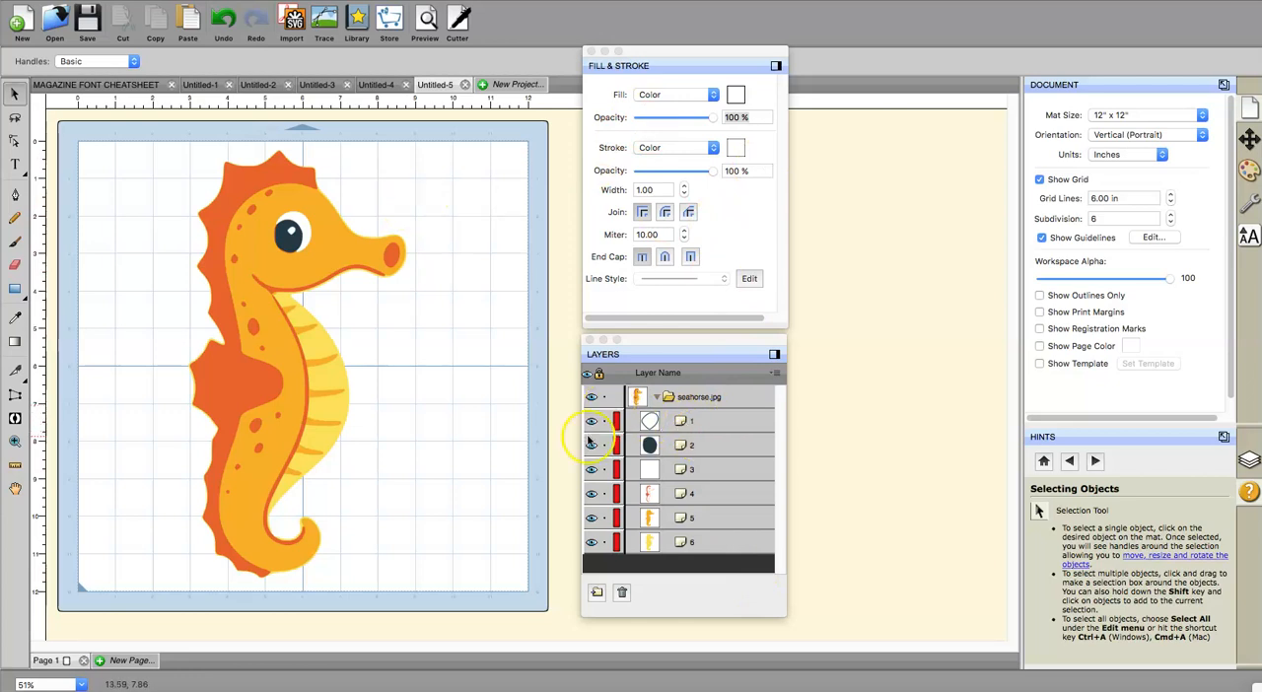
Step: Export all seahorse layers to the Desktop as an SVG named SCAL5 Seahorse SVG, with Selection only and Design Space compatible enabled
left_click(187, 0)
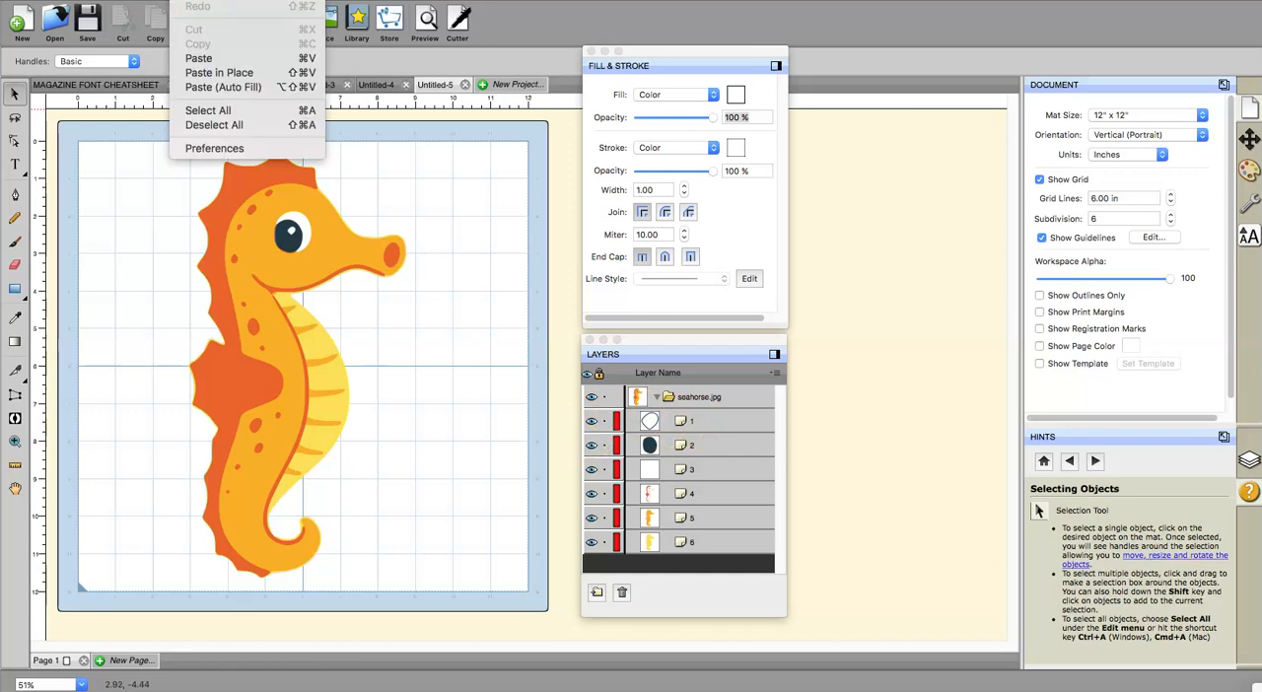
left_click(197, 109)
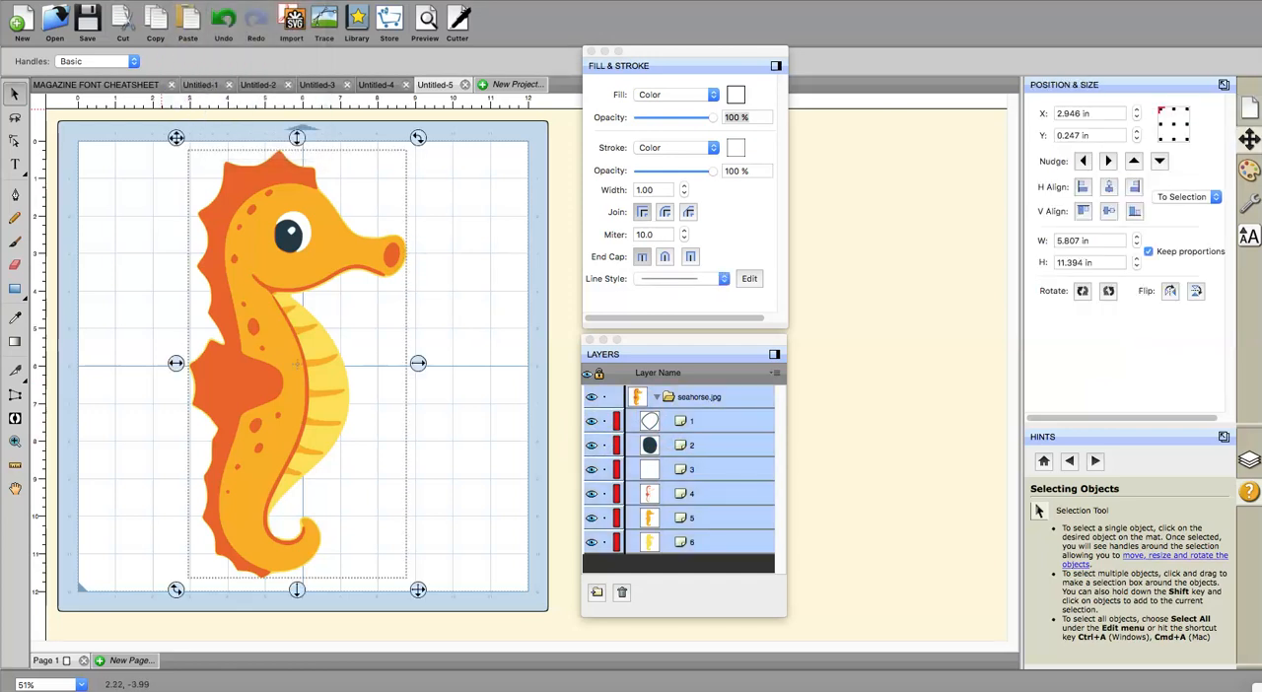
left_click(156, 0)
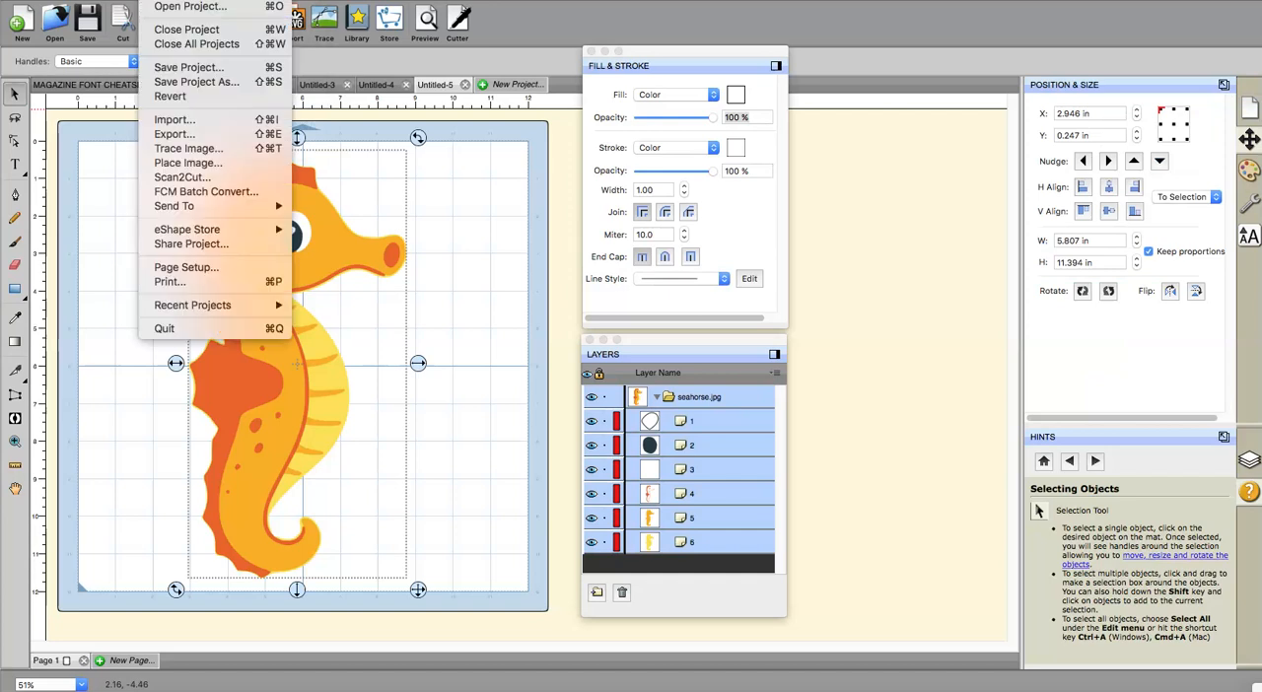
left_click(167, 133)
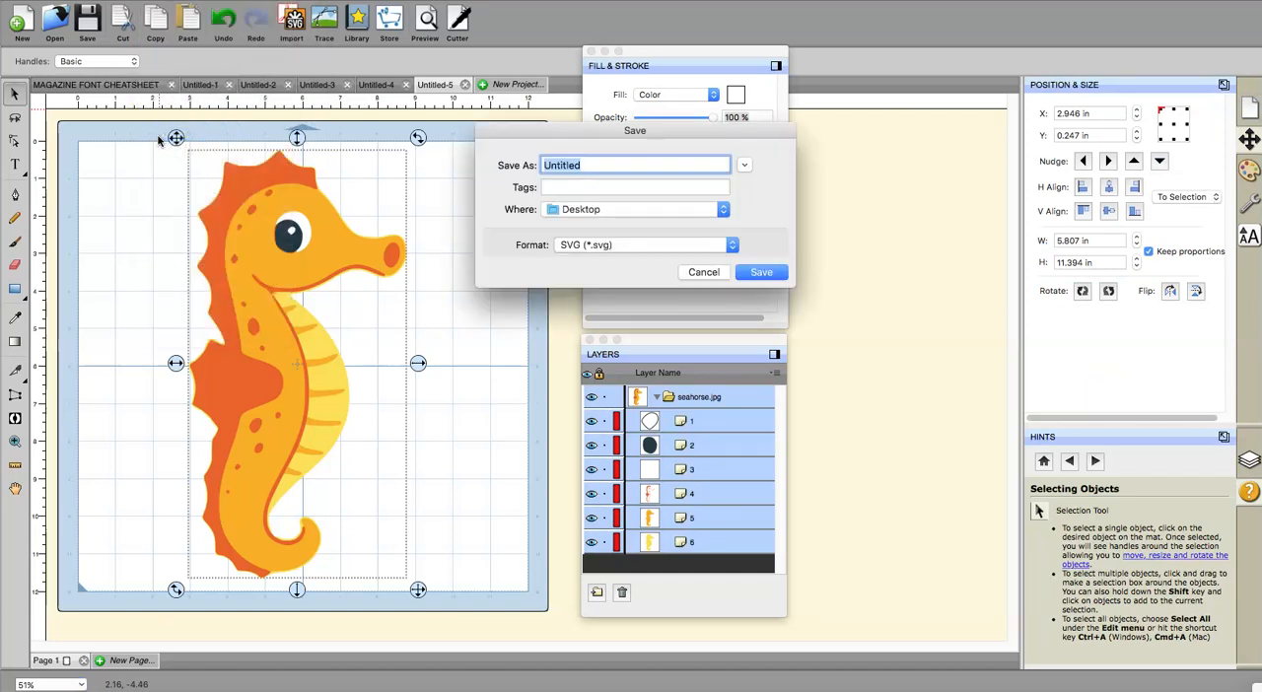
left_click(570, 246)
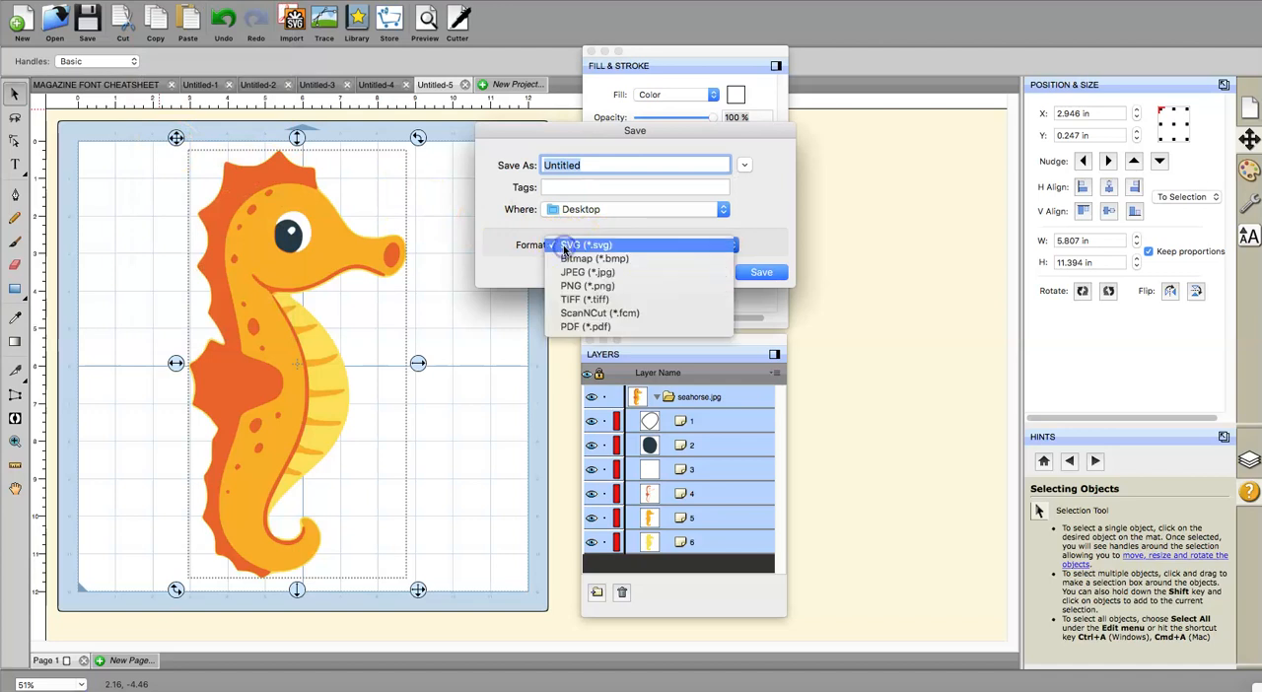
left_click(568, 273)
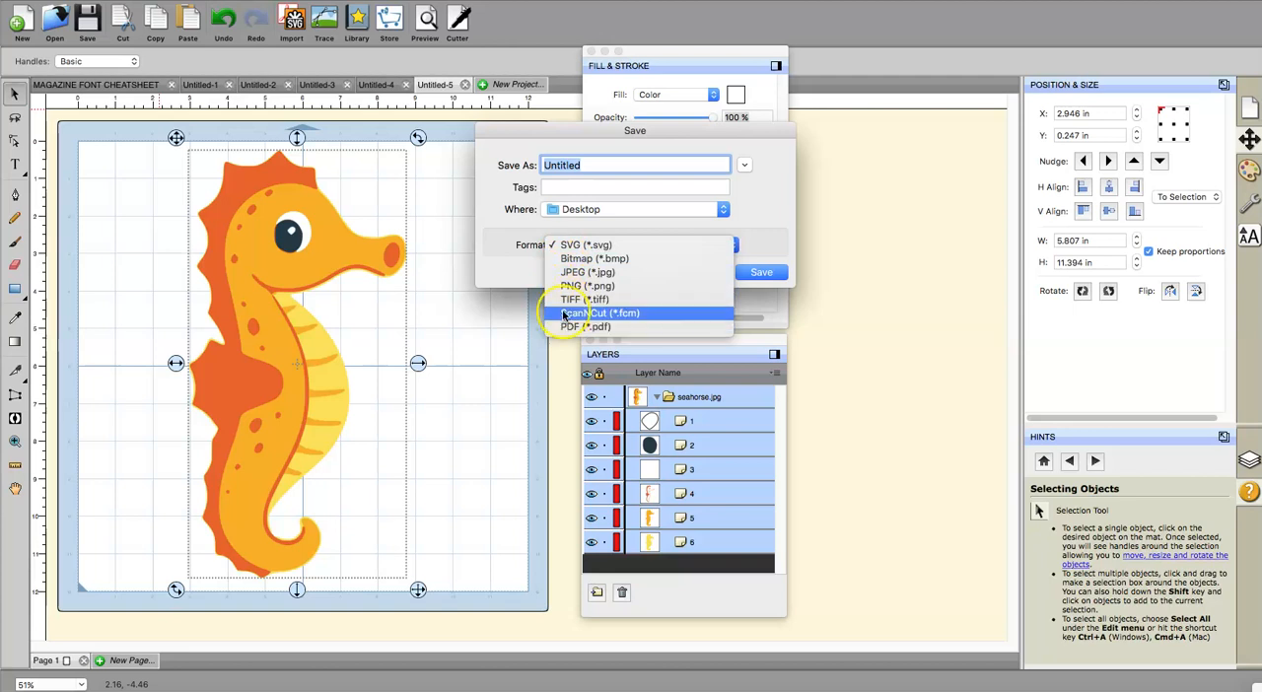
left_click(573, 246)
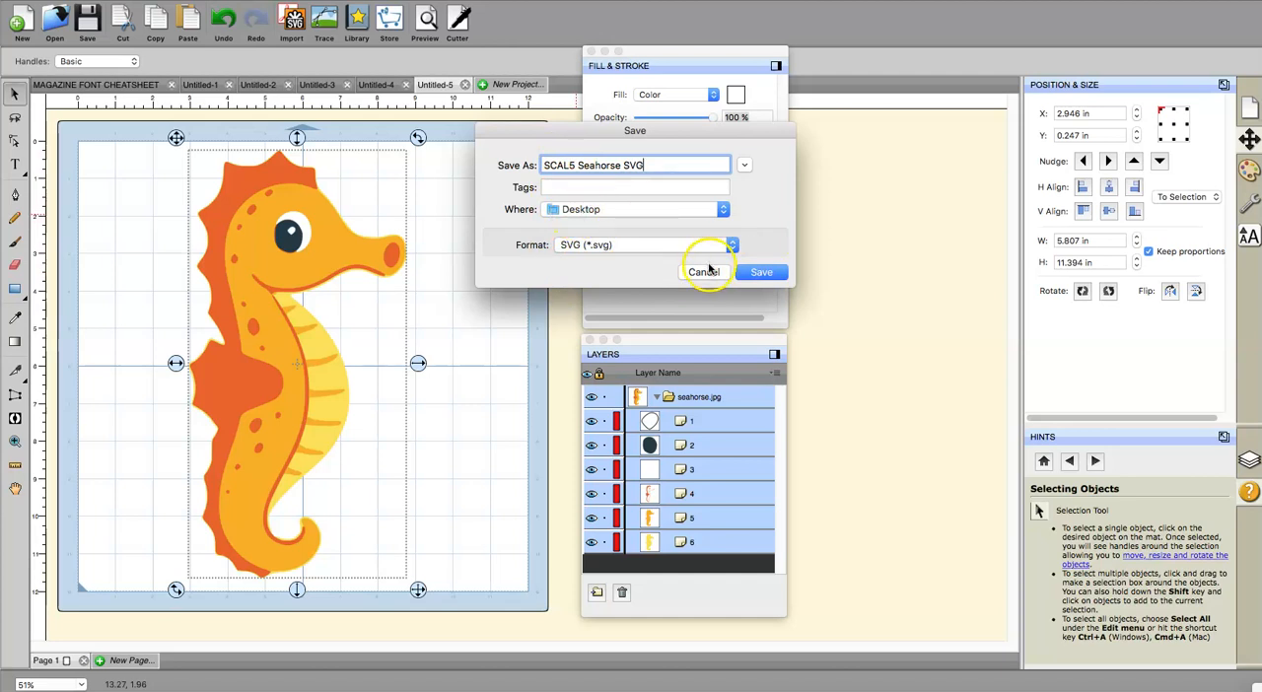
left_click(767, 273)
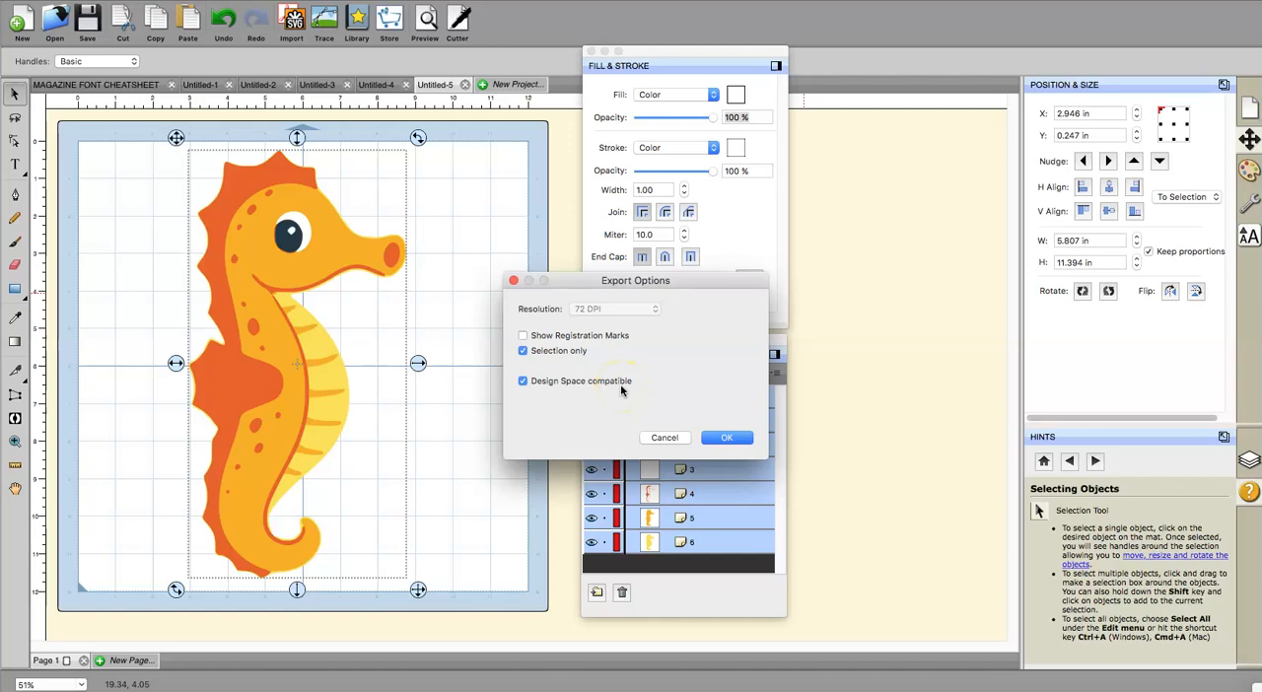
left_click(720, 436)
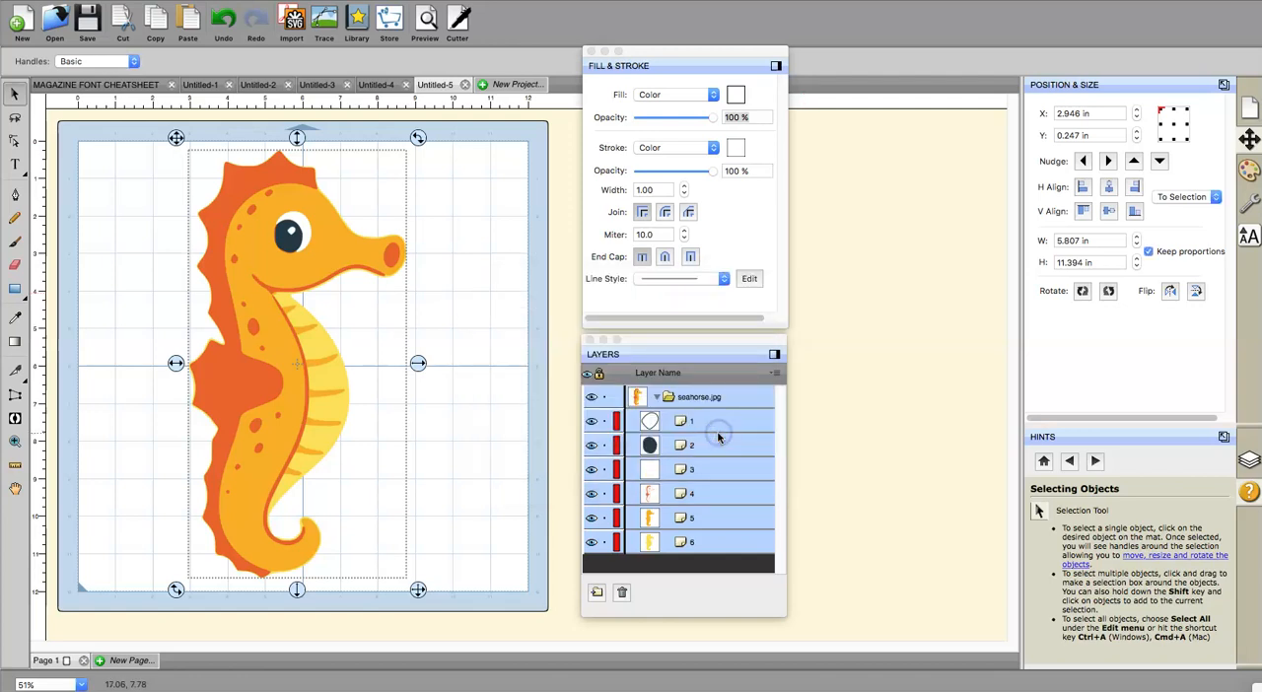
Step: Deselect the entire seahorse artwork
left_click(187, 0)
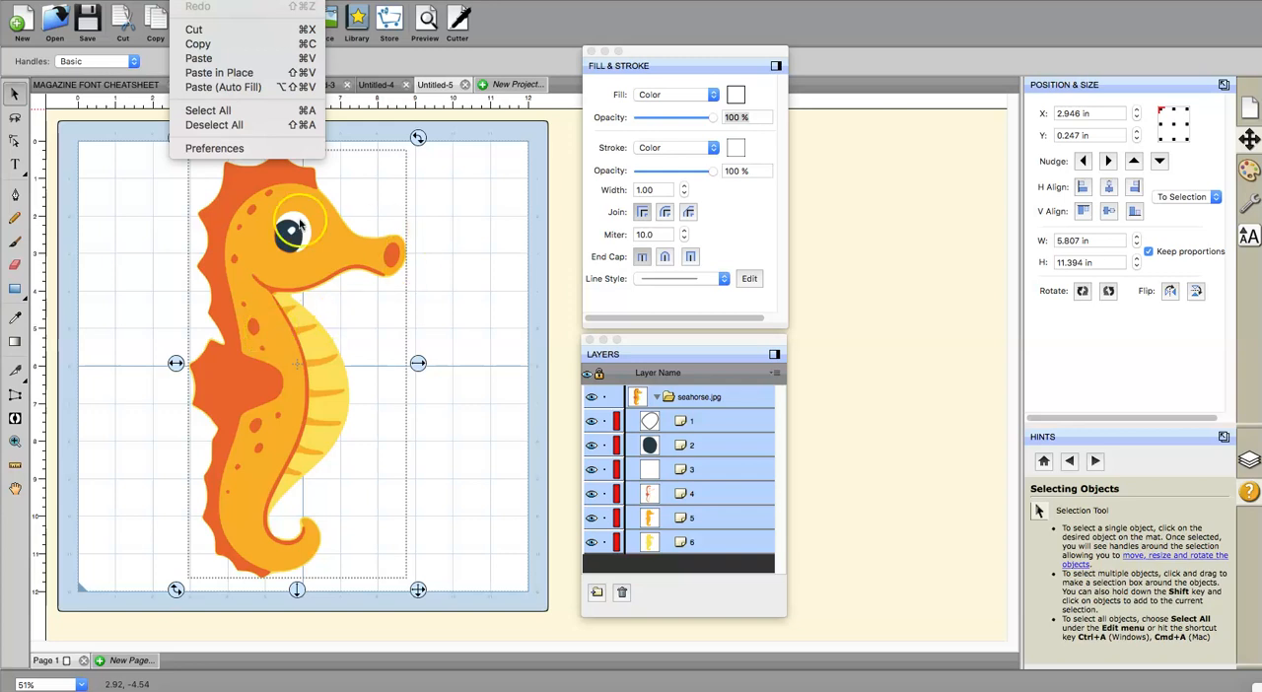
left_click(451, 312)
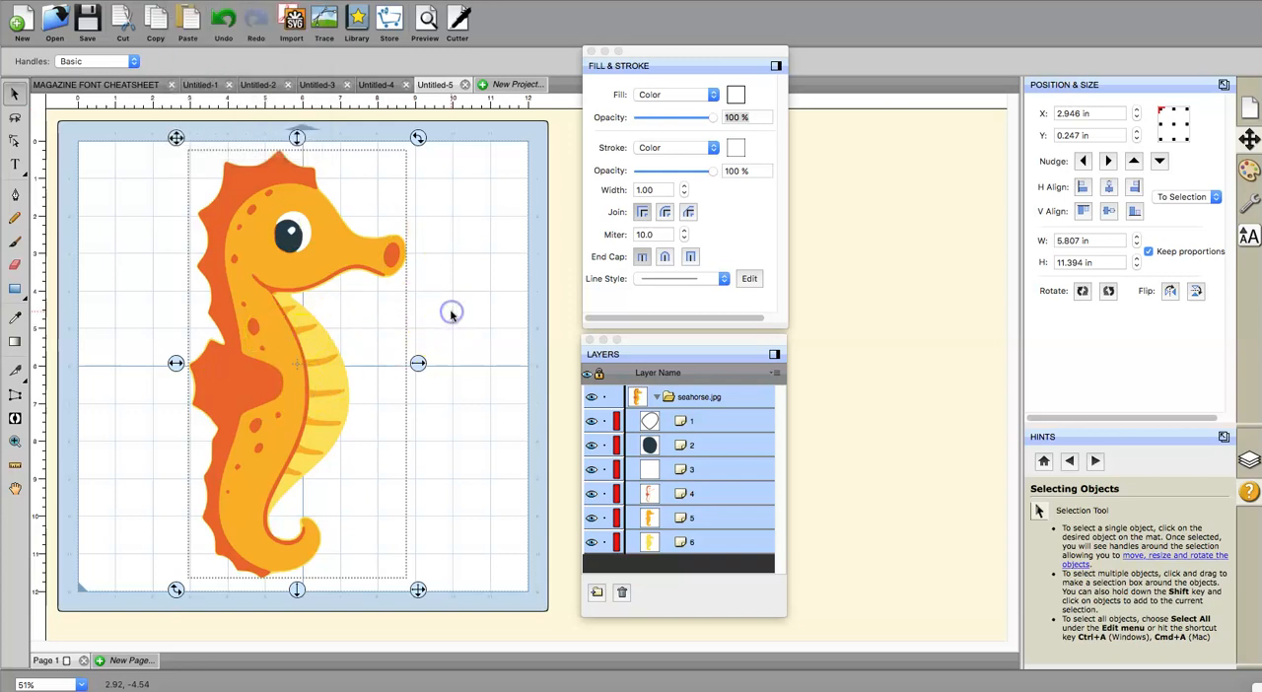
left_click(451, 315)
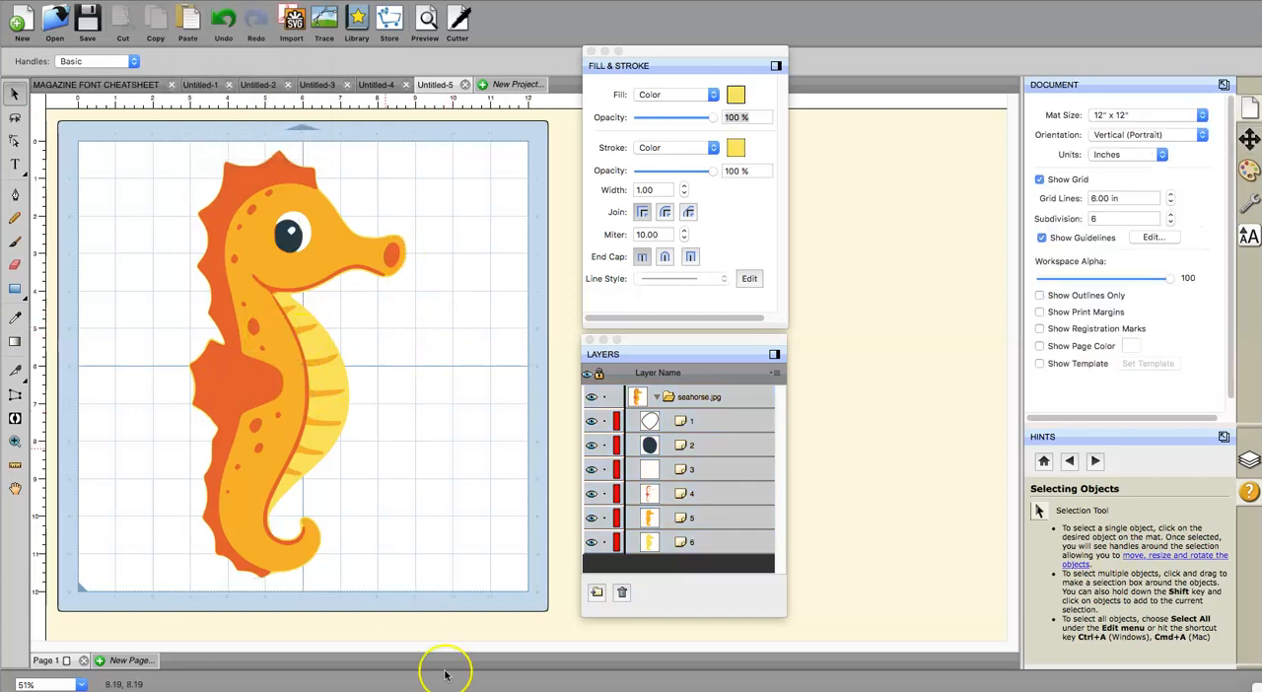
Step: Switch to Cricut Design Space and start a new blank project that replaces the unsaved canvas, with the window enlarged
left_click(468, 689)
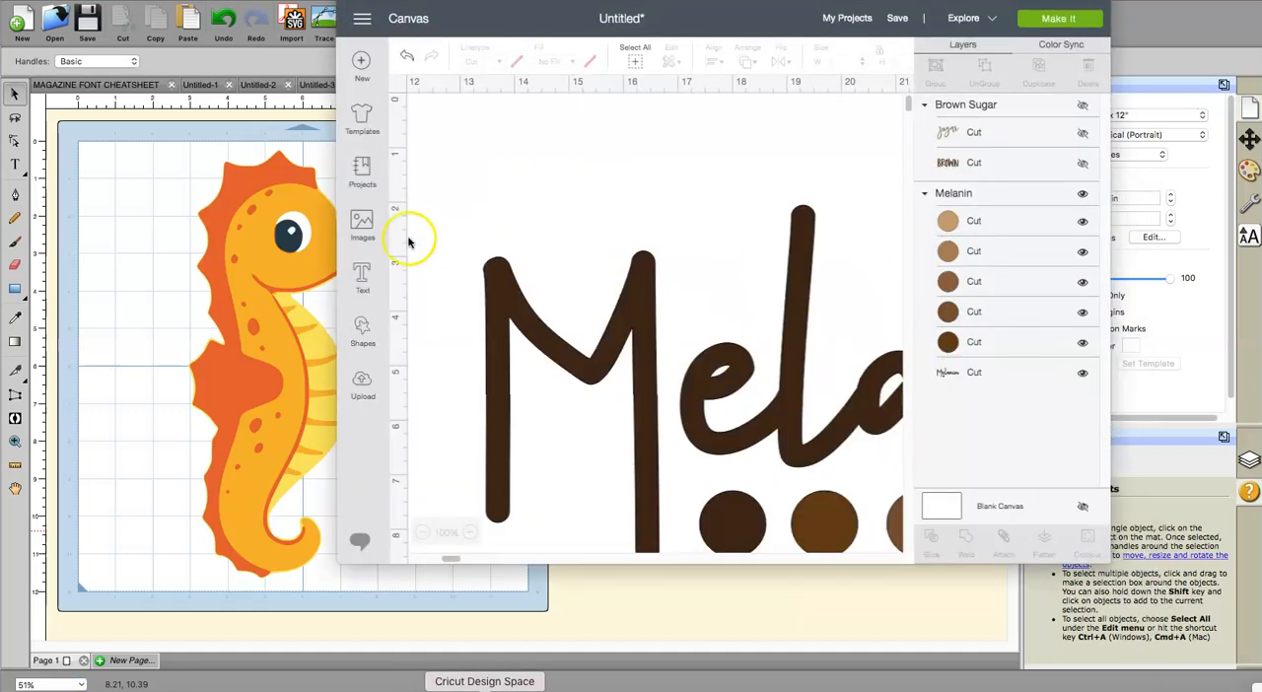
left_click(358, 65)
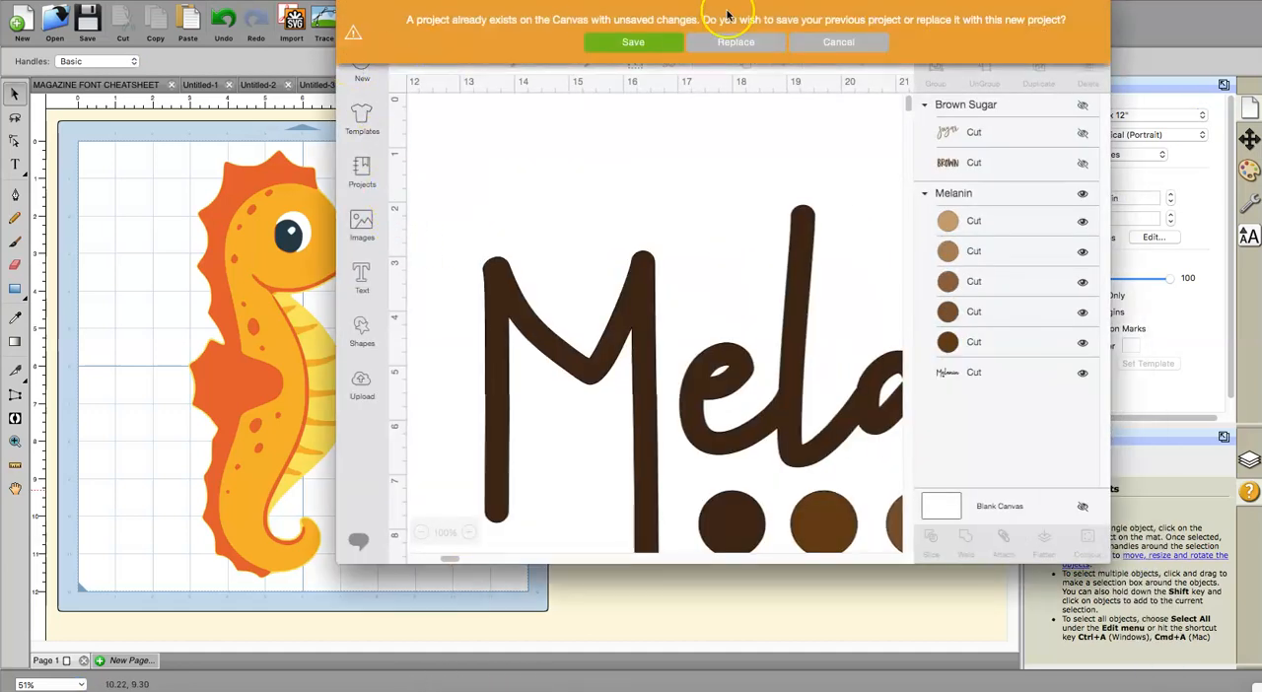
left_click(735, 42)
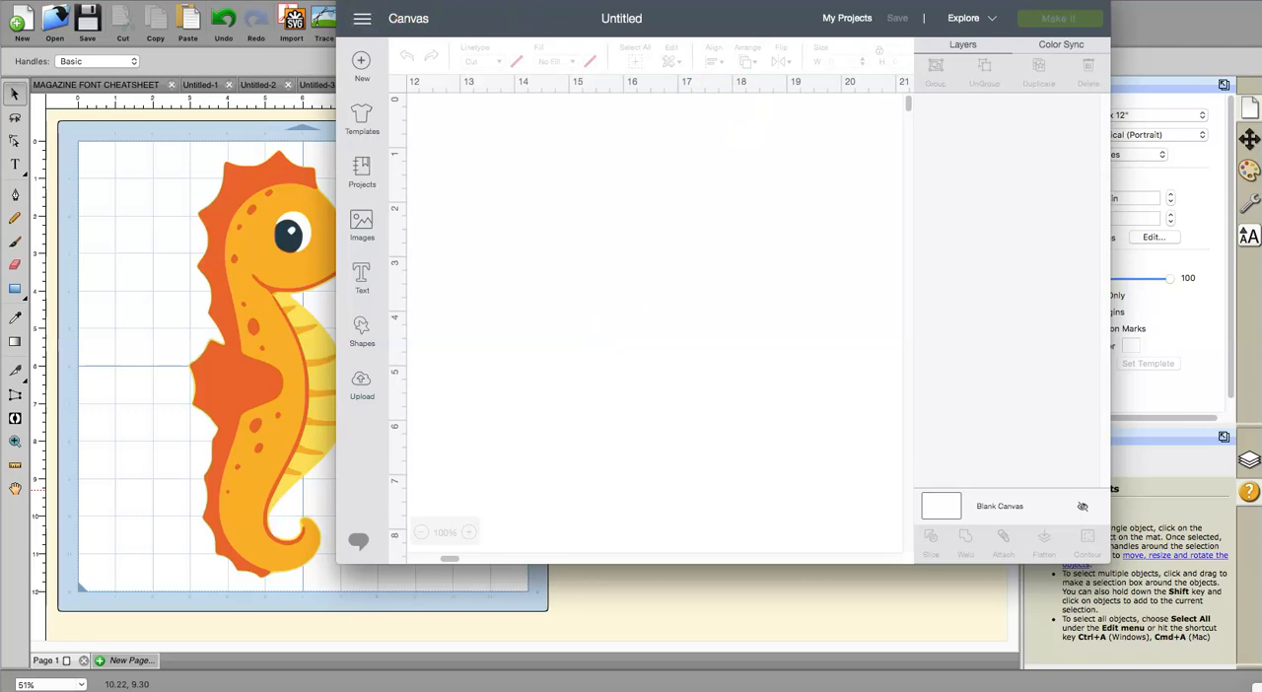
left_click(383, 1)
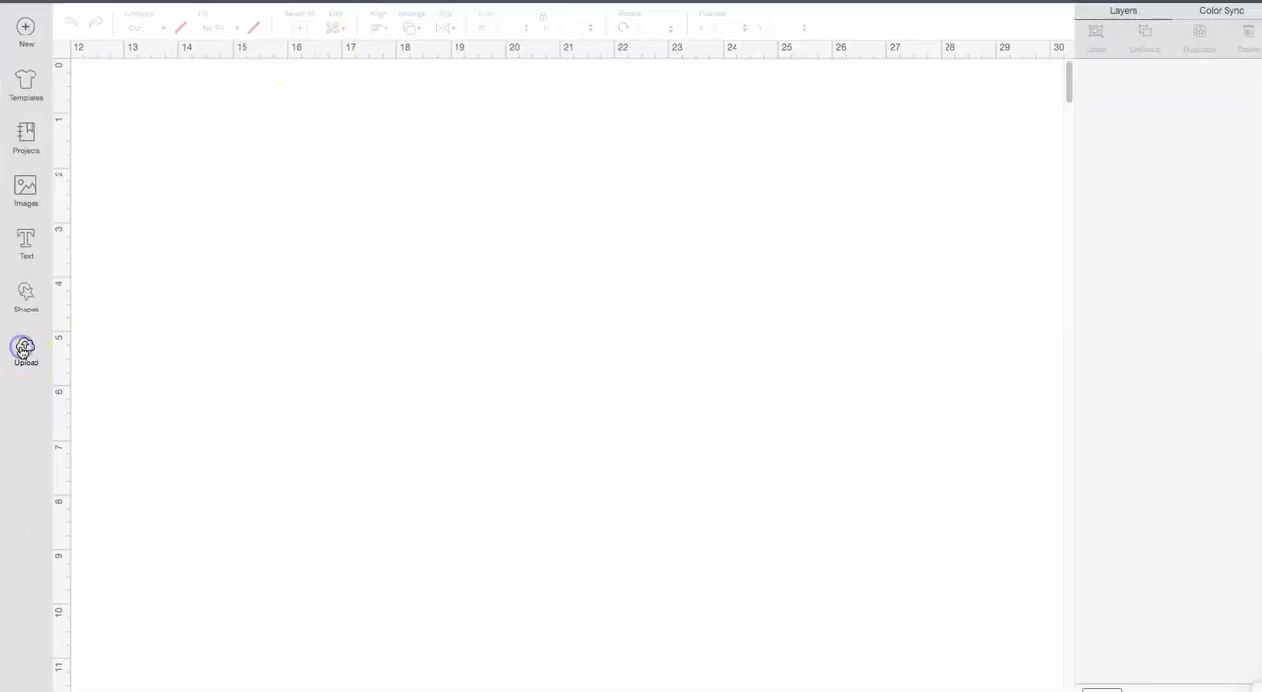
Step: Upload SCAL5 Seahorse SVG.svg from the Desktop as a new image, finding the file by searching for its name
left_click(24, 351)
left_click(367, 320)
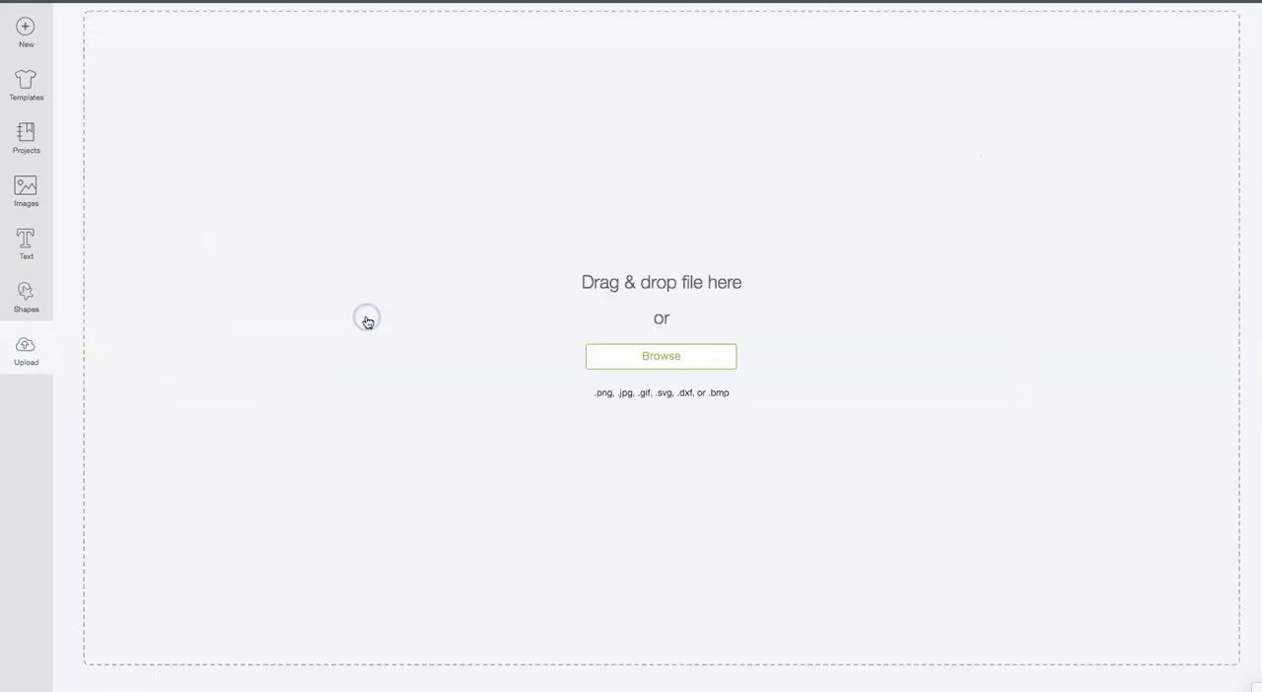
left_click(661, 357)
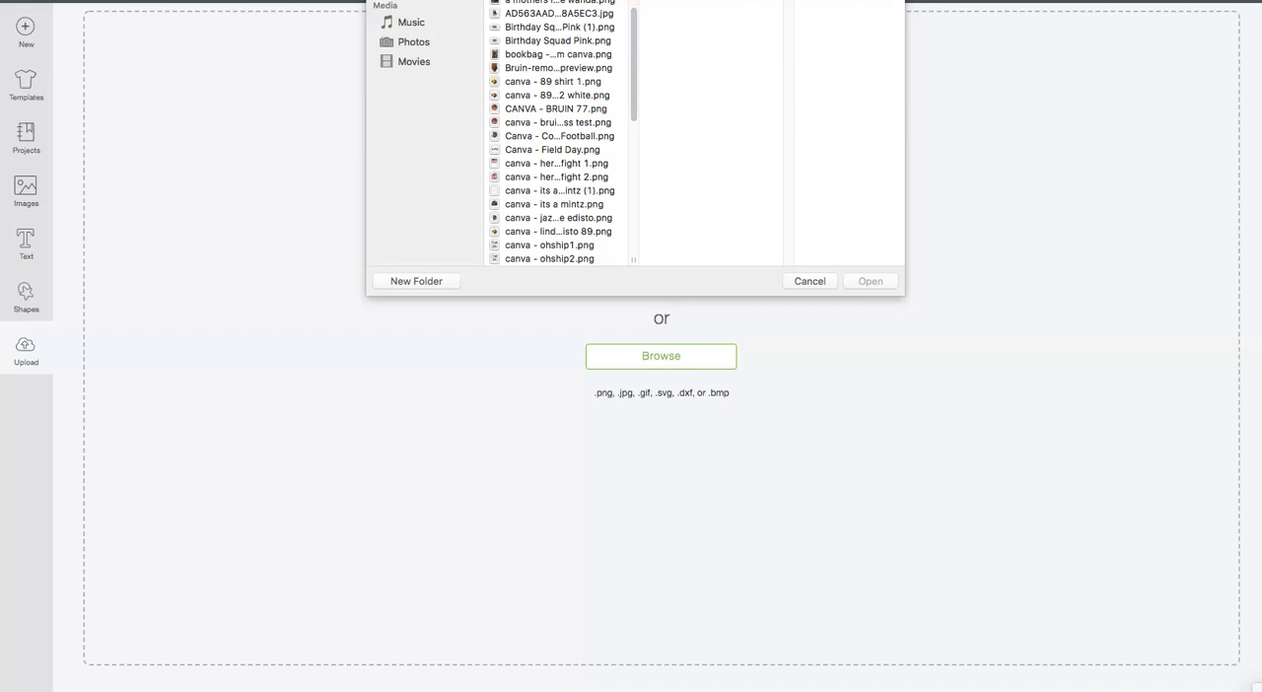
type("c")
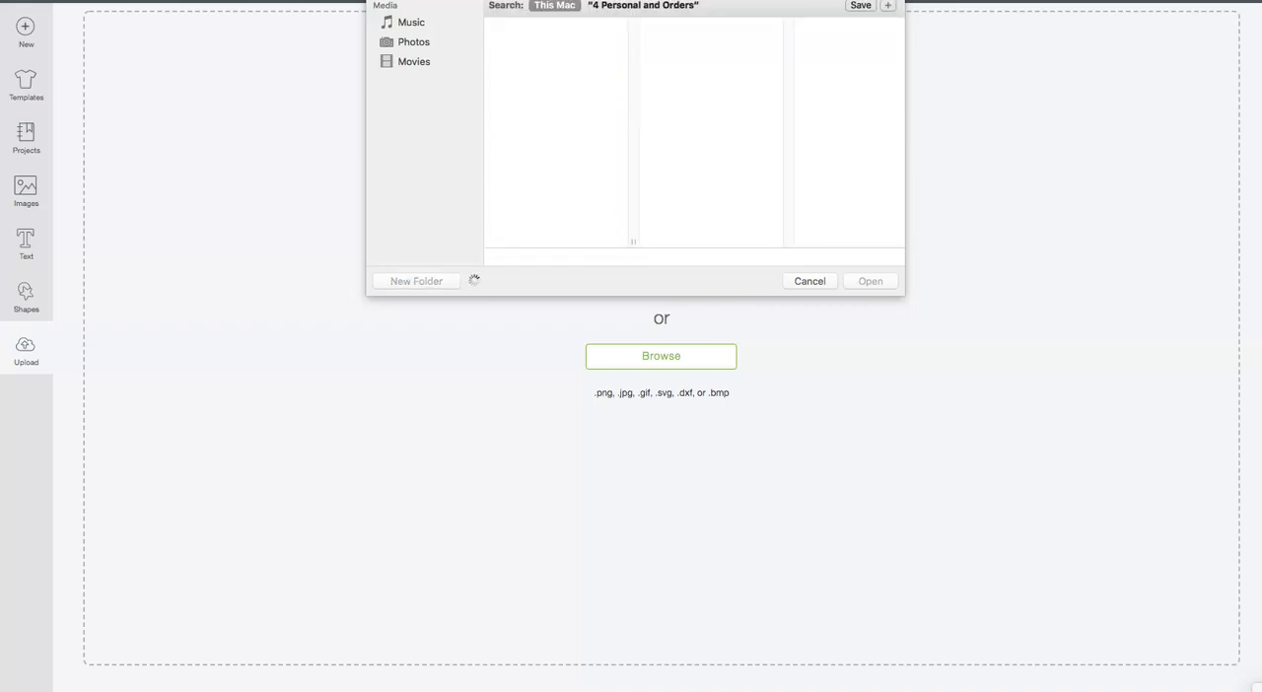
type("scal5 seaho")
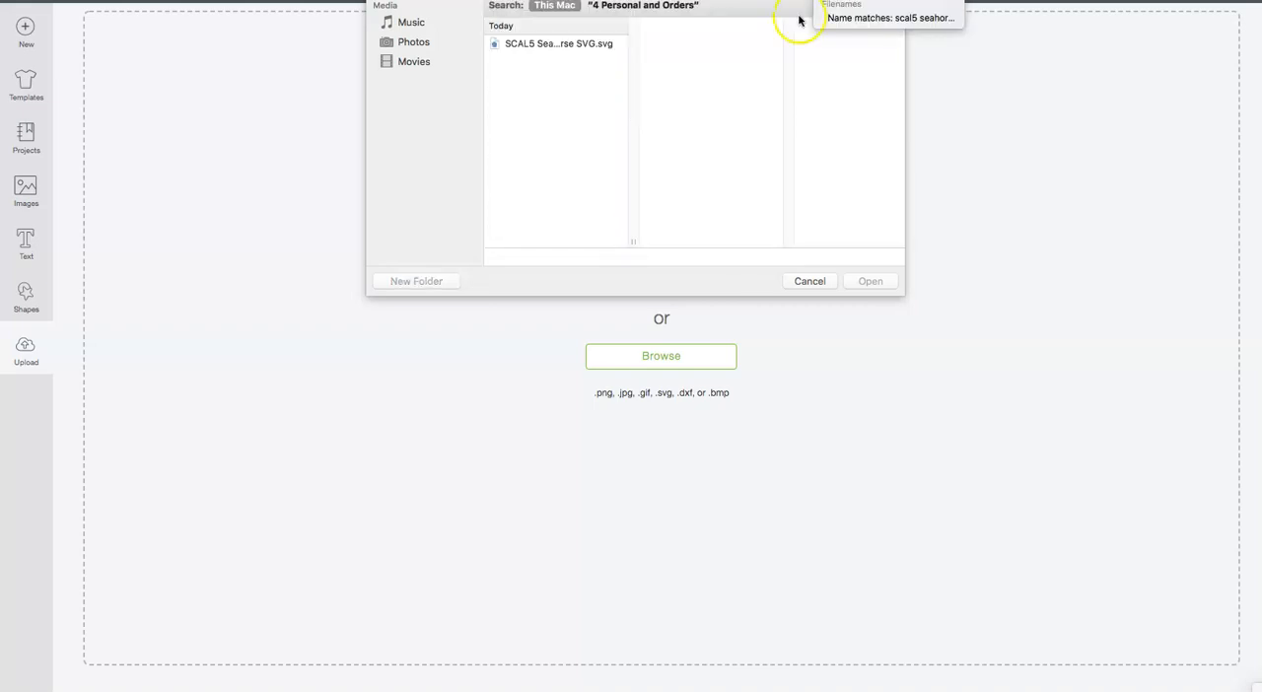
left_click(526, 43)
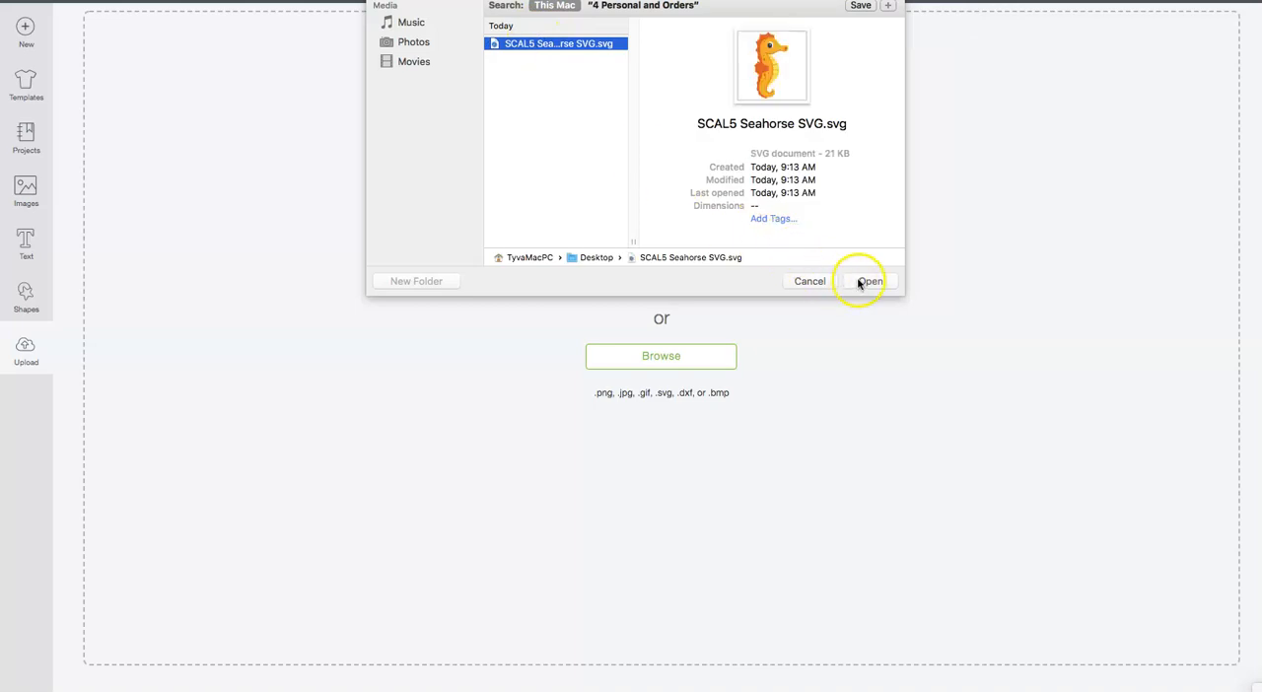
left_click(865, 281)
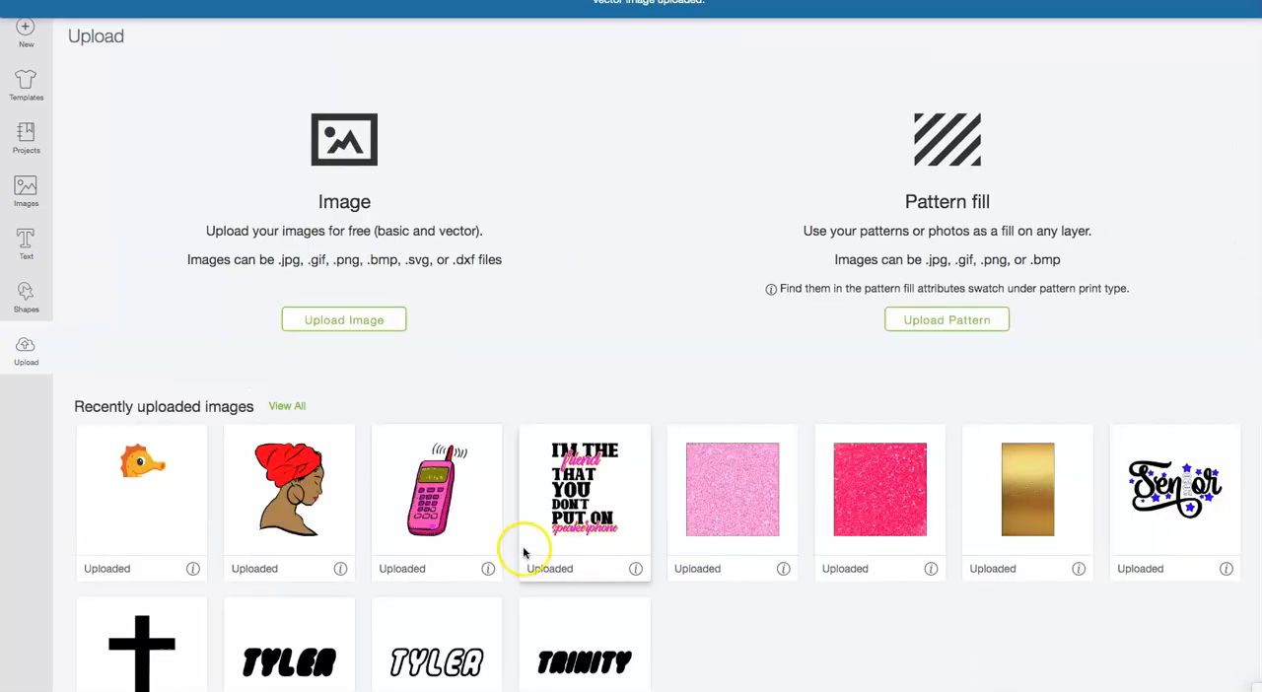
Step: Insert the uploaded seahorse near the middle of the canvas, ungroup it into separate layers and clear the selection
left_click(149, 490)
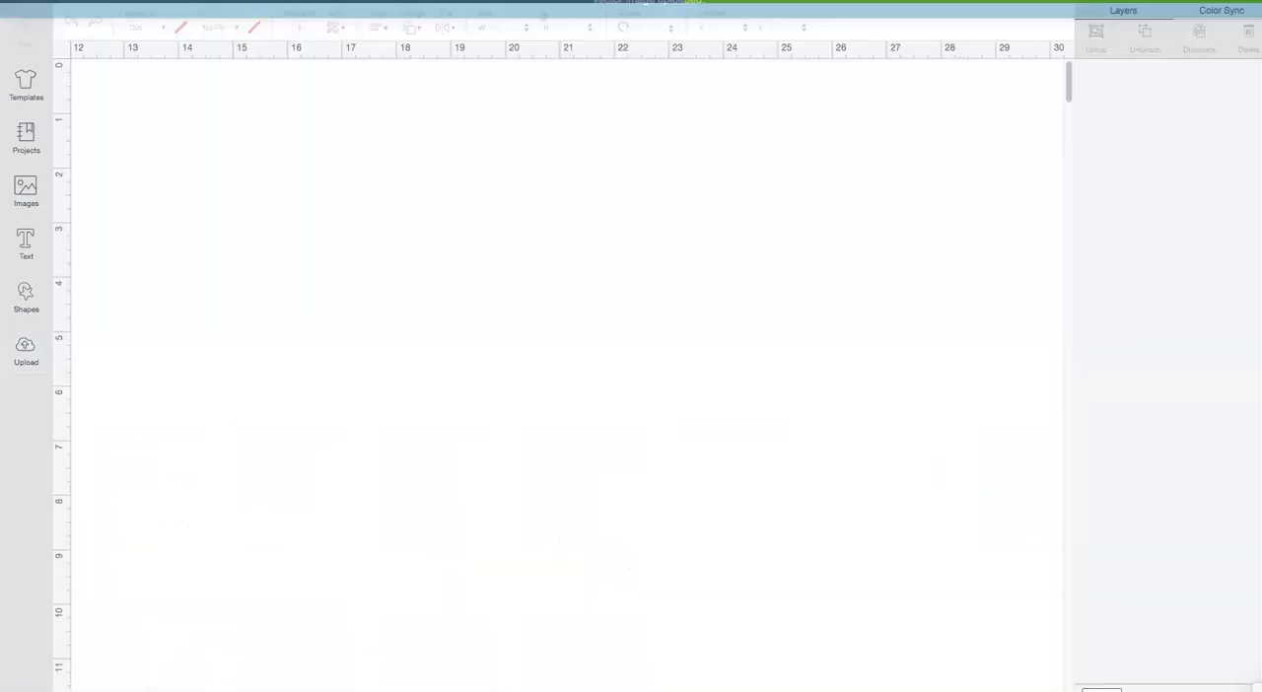
left_click_drag(550, 504, 570, 410)
left_click_drag(660, 687, 606, 467)
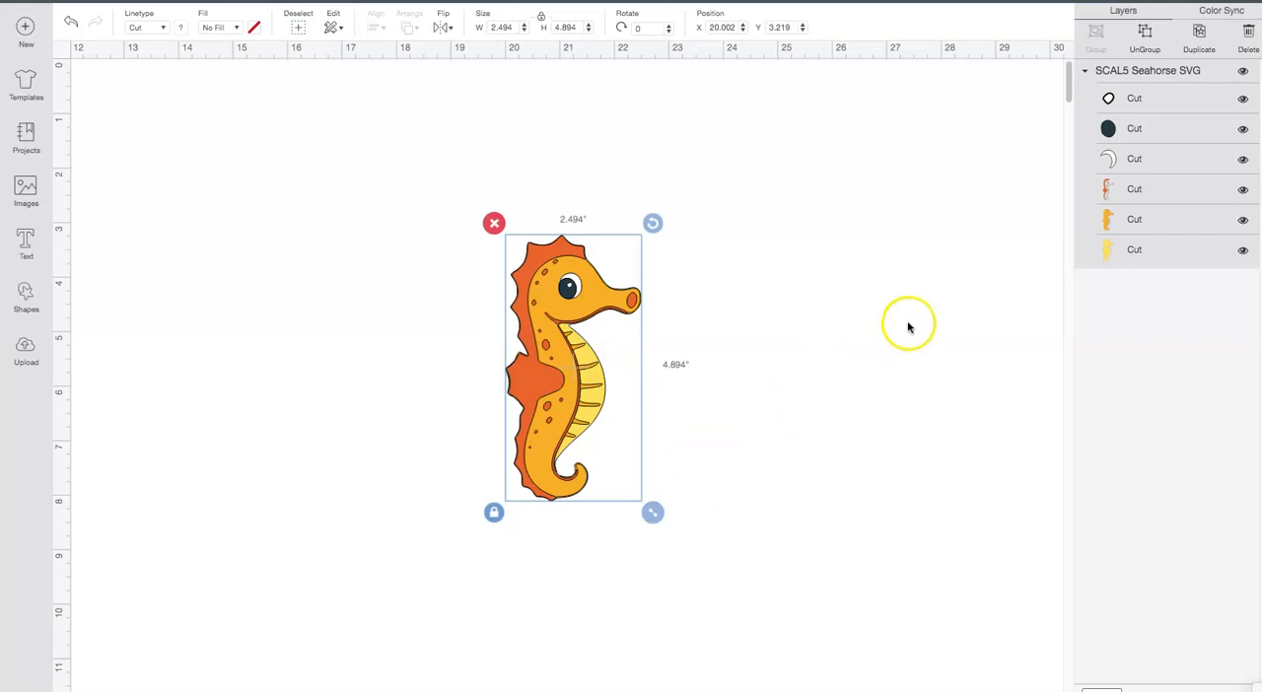
left_click(1146, 31)
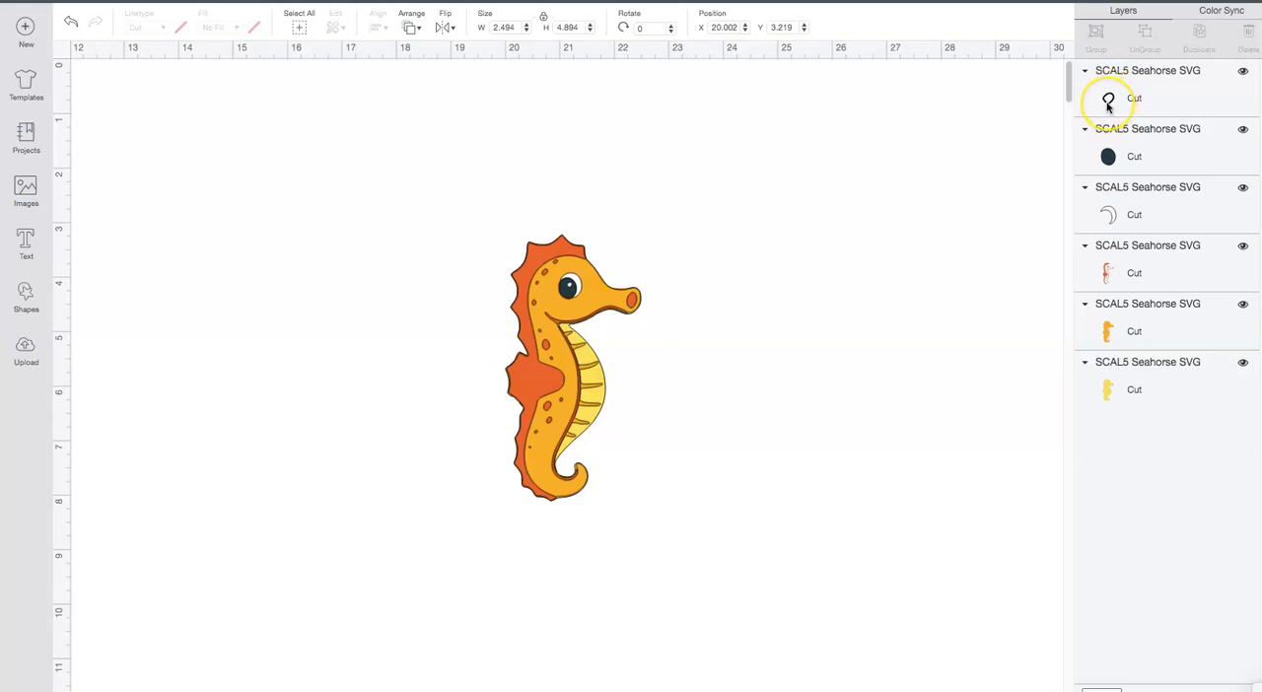
left_click(786, 367)
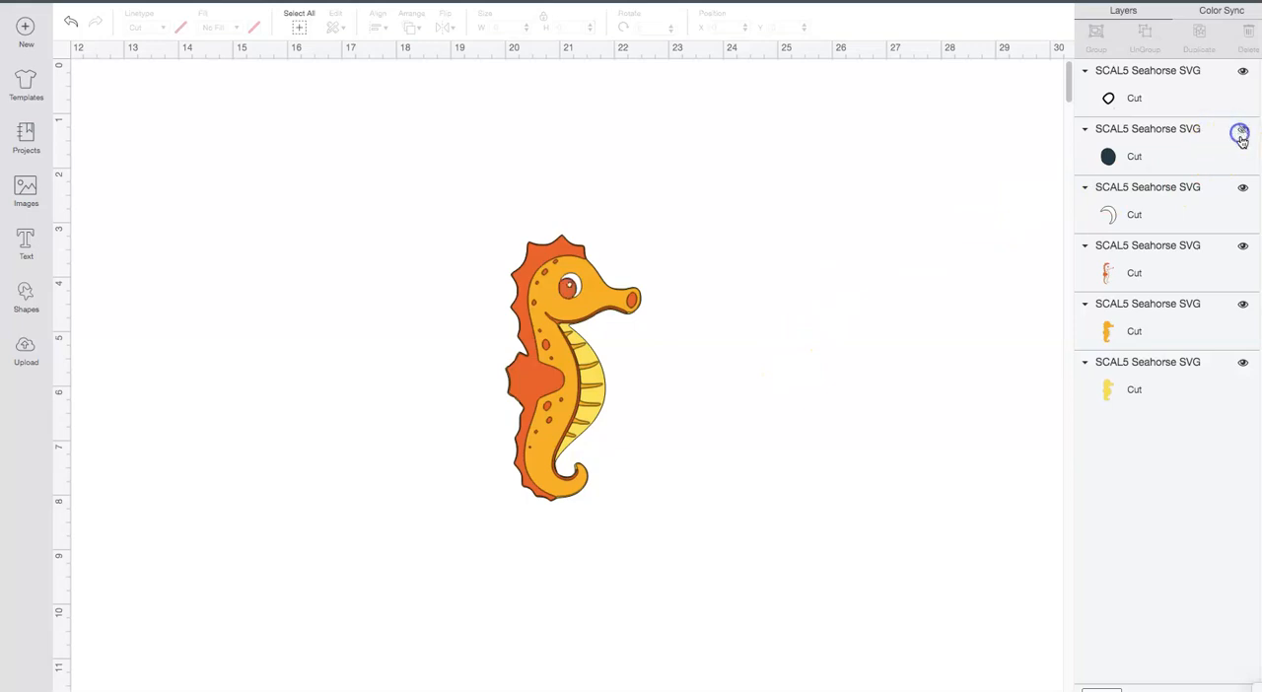
Step: Hide the remaining red, orange and yellow seahorse layers so only the small eye highlight stays visible
left_click(1243, 244)
left_click(1242, 304)
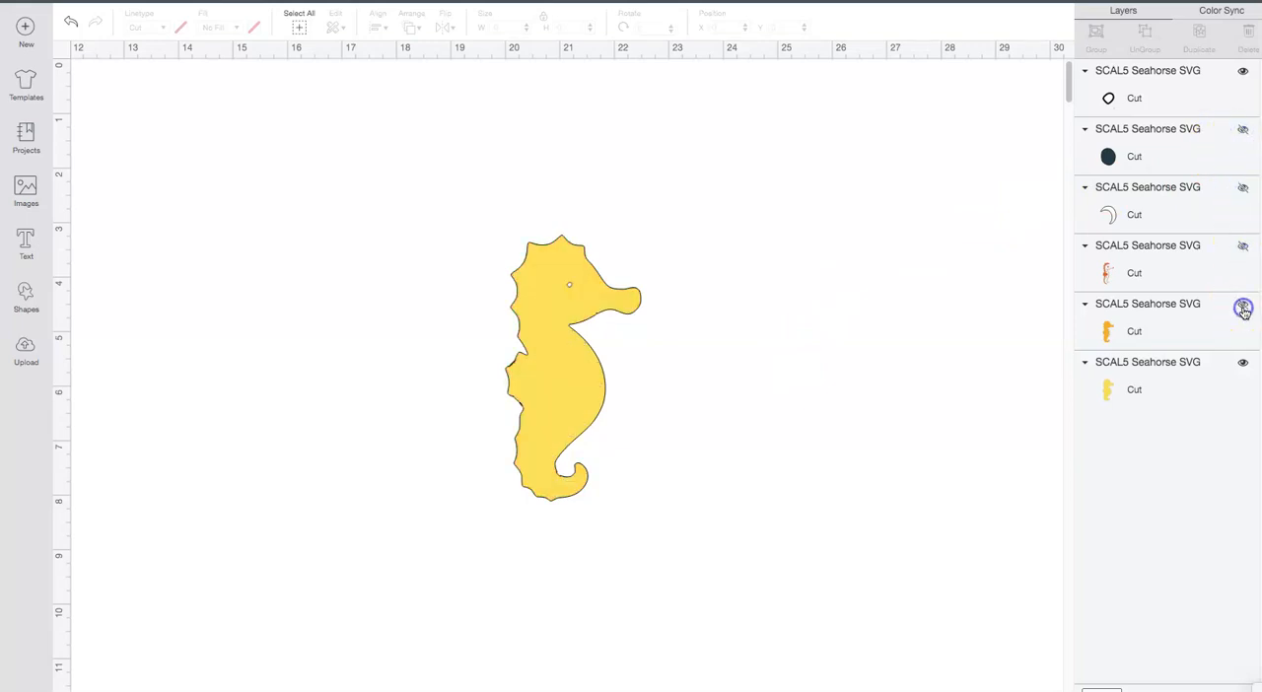
left_click(1243, 367)
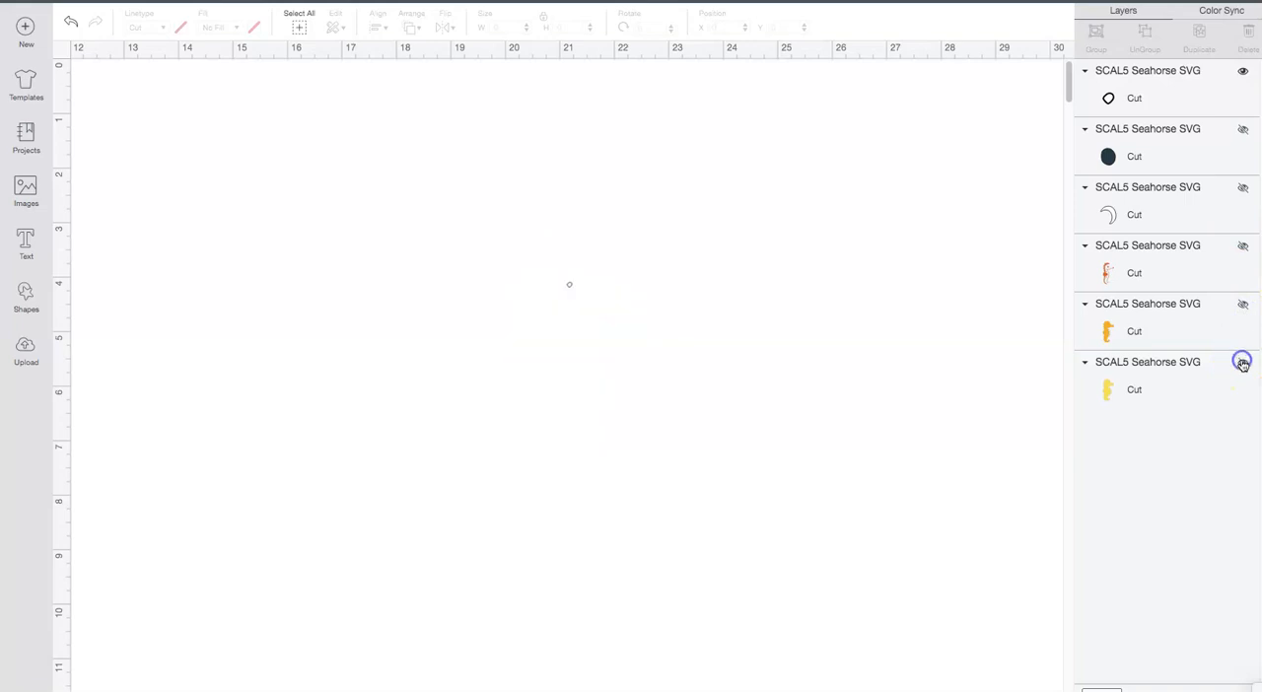
Step: Add a star shape about 0.354 by 0.337 inches and place it above and beyond the seahorse's snout
left_click(21, 298)
left_click(87, 352)
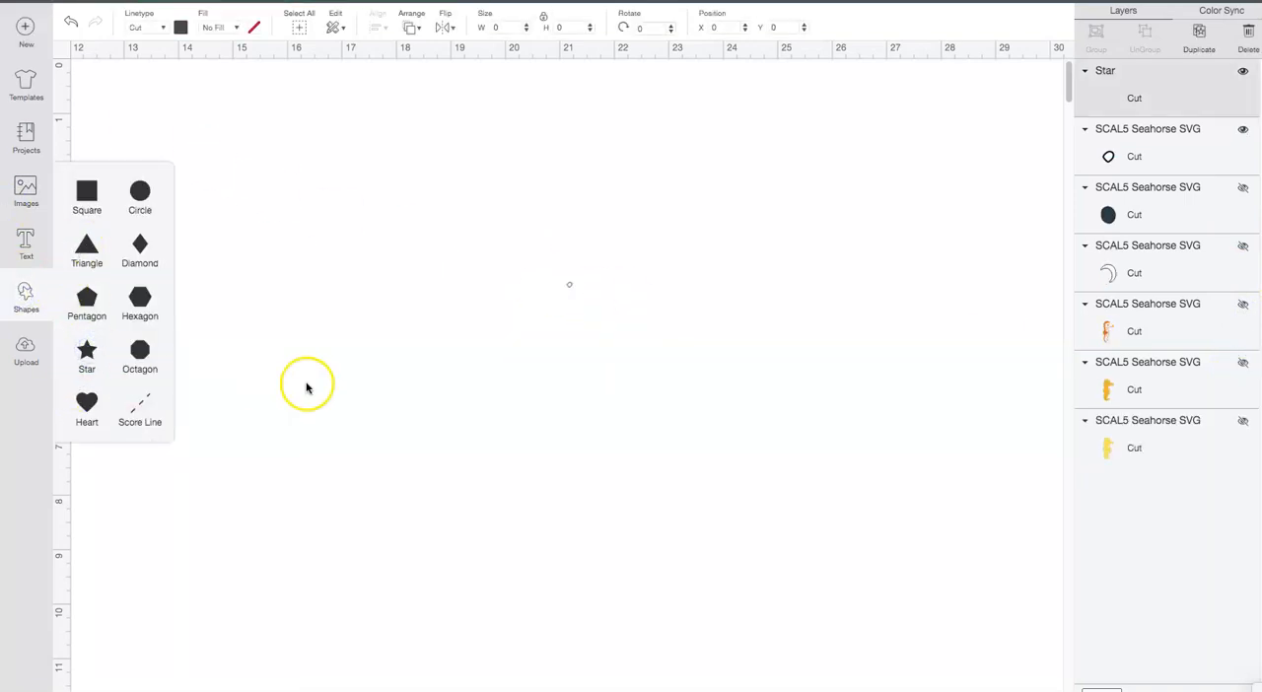
left_click_drag(366, 349, 672, 218)
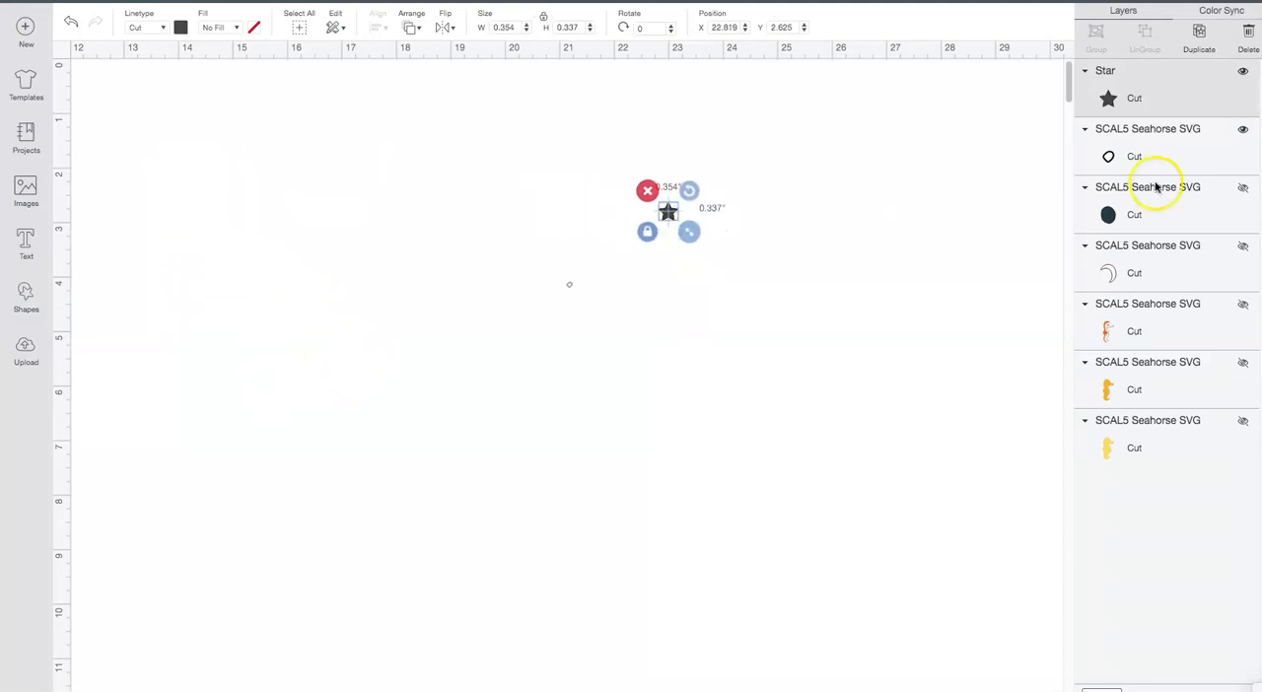
Step: Show the seahorse layers again beneath the star, leaving the yellow base layer hidden
left_click(1243, 131)
left_click(1244, 187)
left_click(1243, 248)
left_click(1243, 305)
left_click(1244, 363)
left_click(1244, 423)
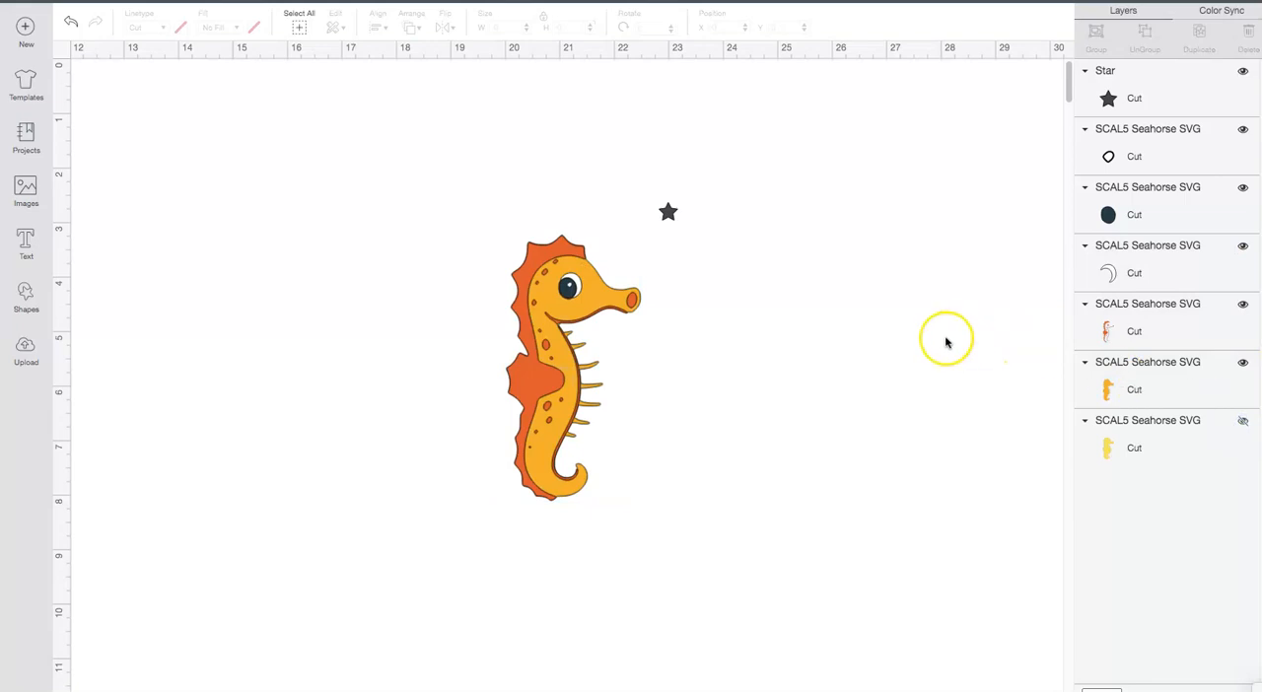
Step: Move the star just above the snout to about X 21.847, Y 3.625, and check it against the yellow base layer
left_click(667, 213)
left_click_drag(667, 216, 618, 276)
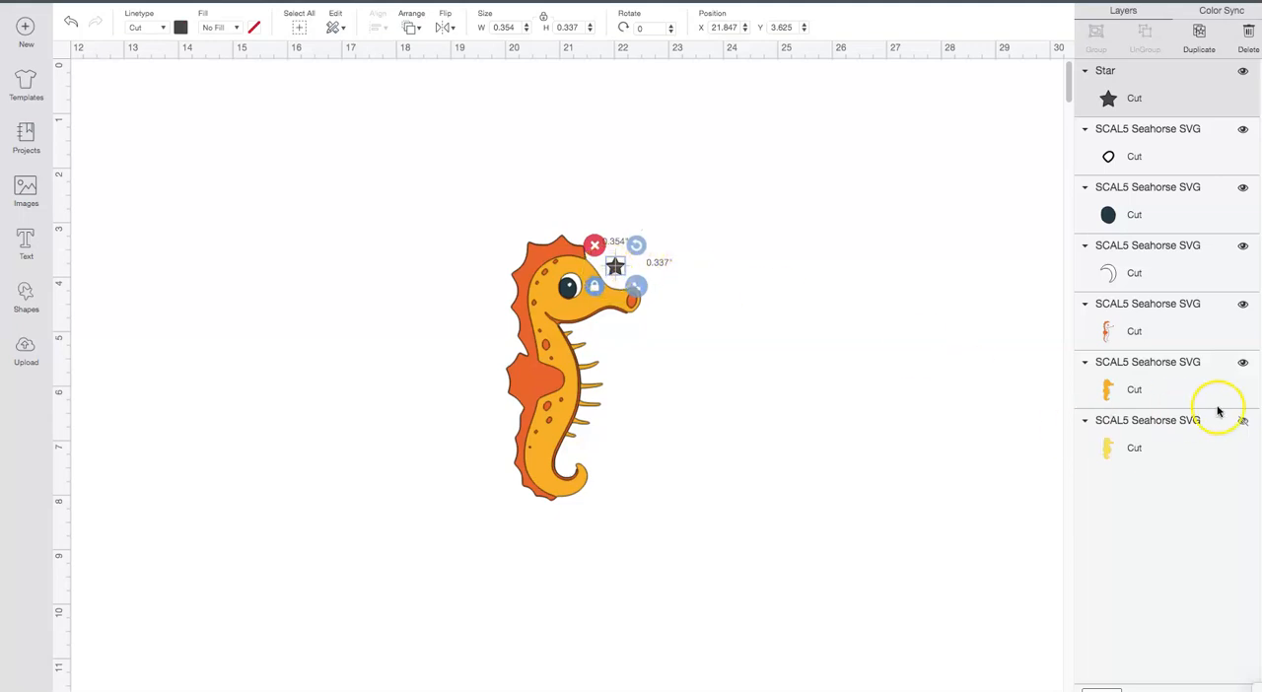
left_click(1244, 422)
left_click(1244, 423)
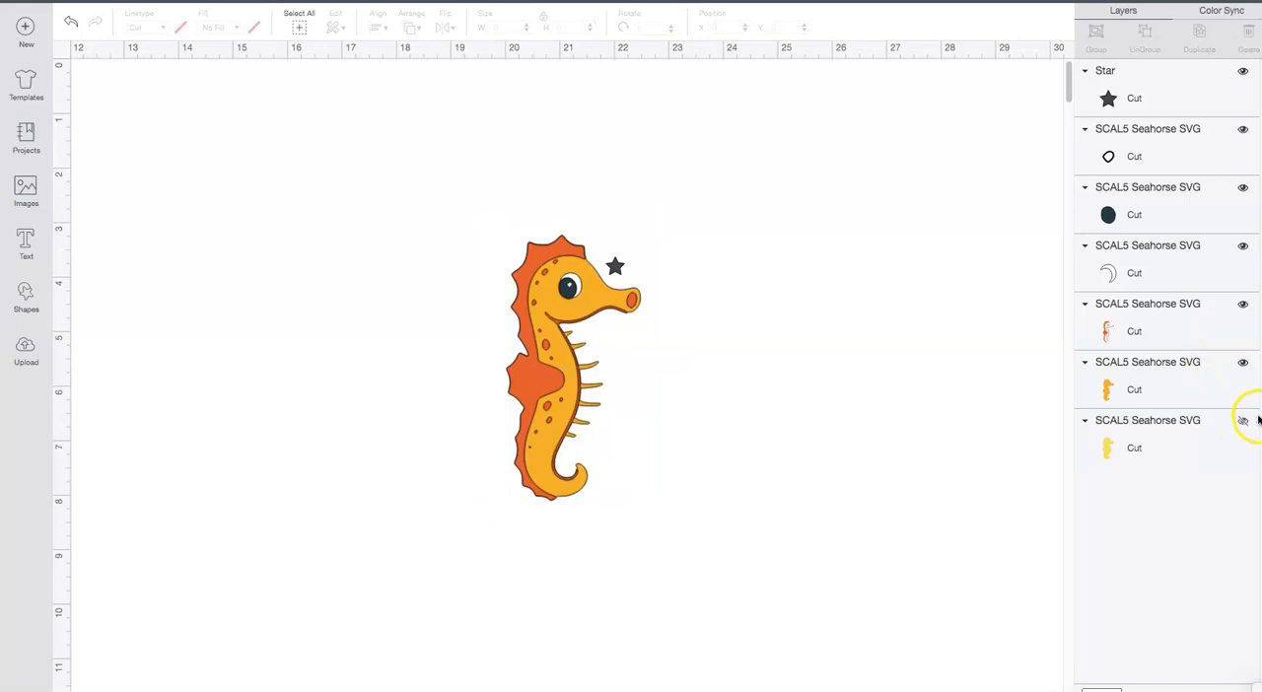
Step: Hide the five visible seahorse layers so only the star remains on the canvas
left_click(1244, 363)
left_click(1243, 305)
left_click(1243, 246)
left_click(1244, 186)
left_click(1244, 130)
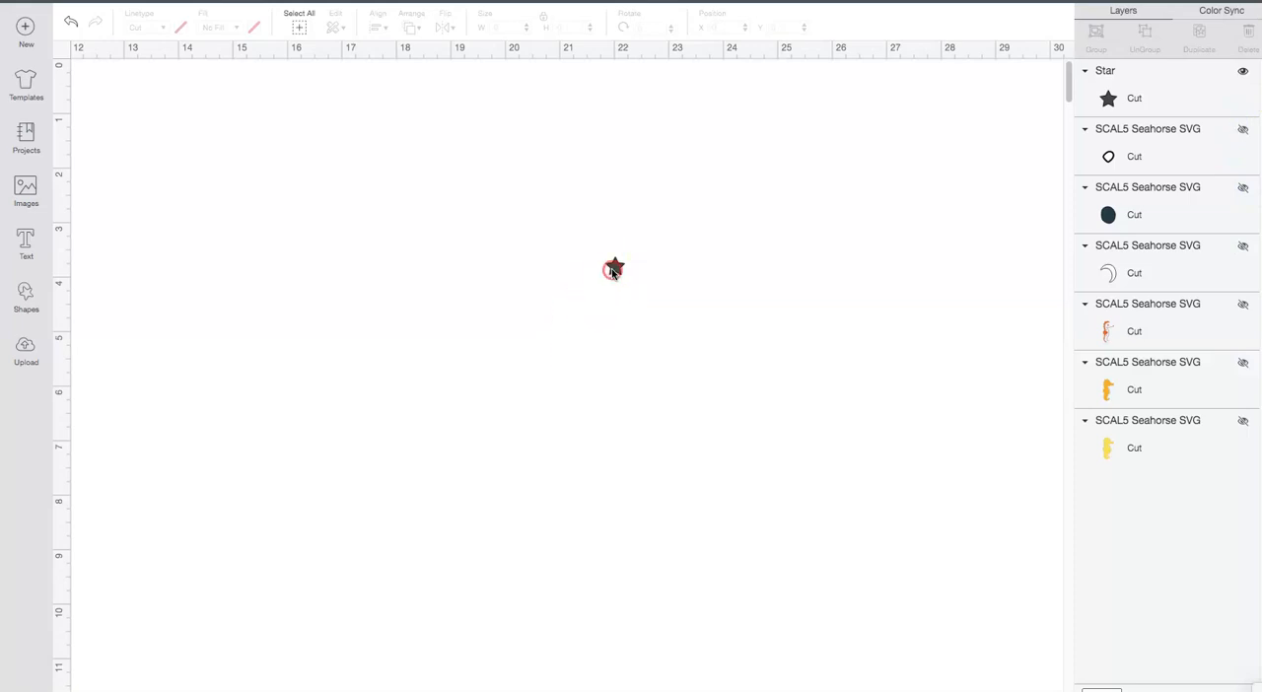
Step: Duplicate the star and place the copy directly beside the original
right_click(612, 271)
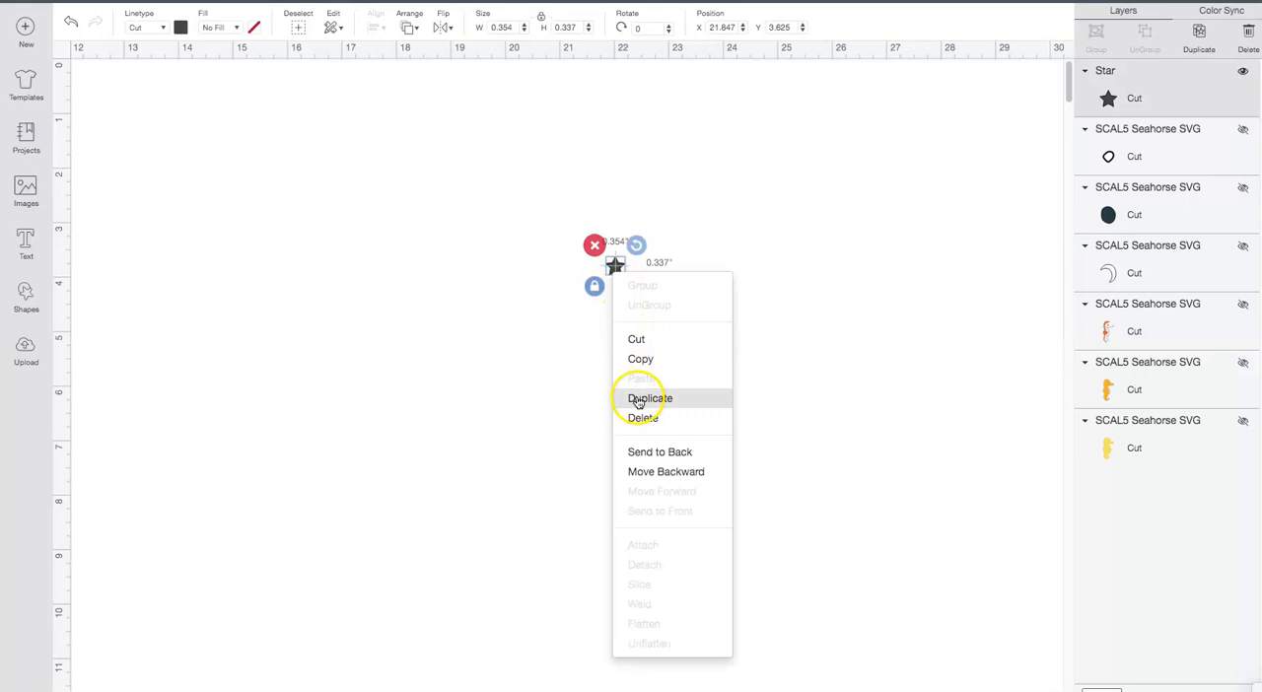
left_click(638, 399)
left_click_drag(614, 266, 656, 278)
left_click_drag(789, 164, 642, 264)
left_click_drag(581, 214, 691, 329)
Step: Duplicate both stars together and move the copied pair up and away to about X 25.722, Y 1.528
right_click(642, 264)
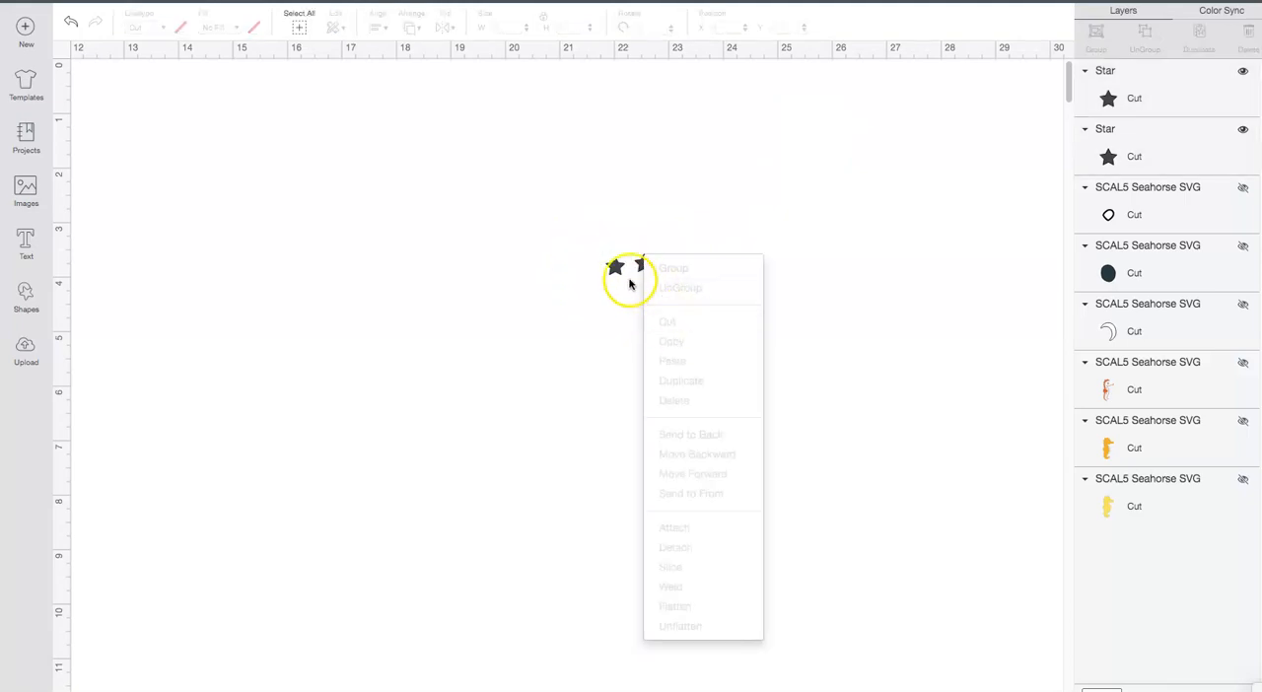
left_click(718, 285)
left_click_drag(597, 225, 678, 304)
right_click(643, 264)
left_click(676, 387)
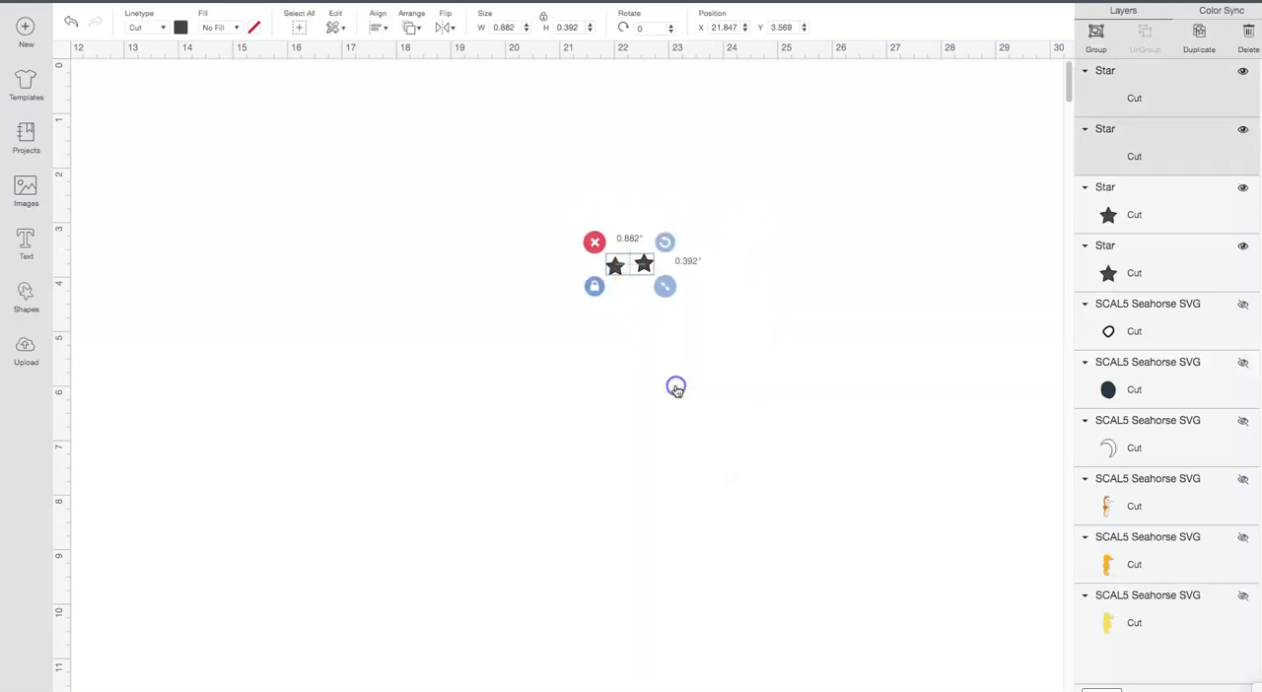
left_click_drag(647, 298, 831, 160)
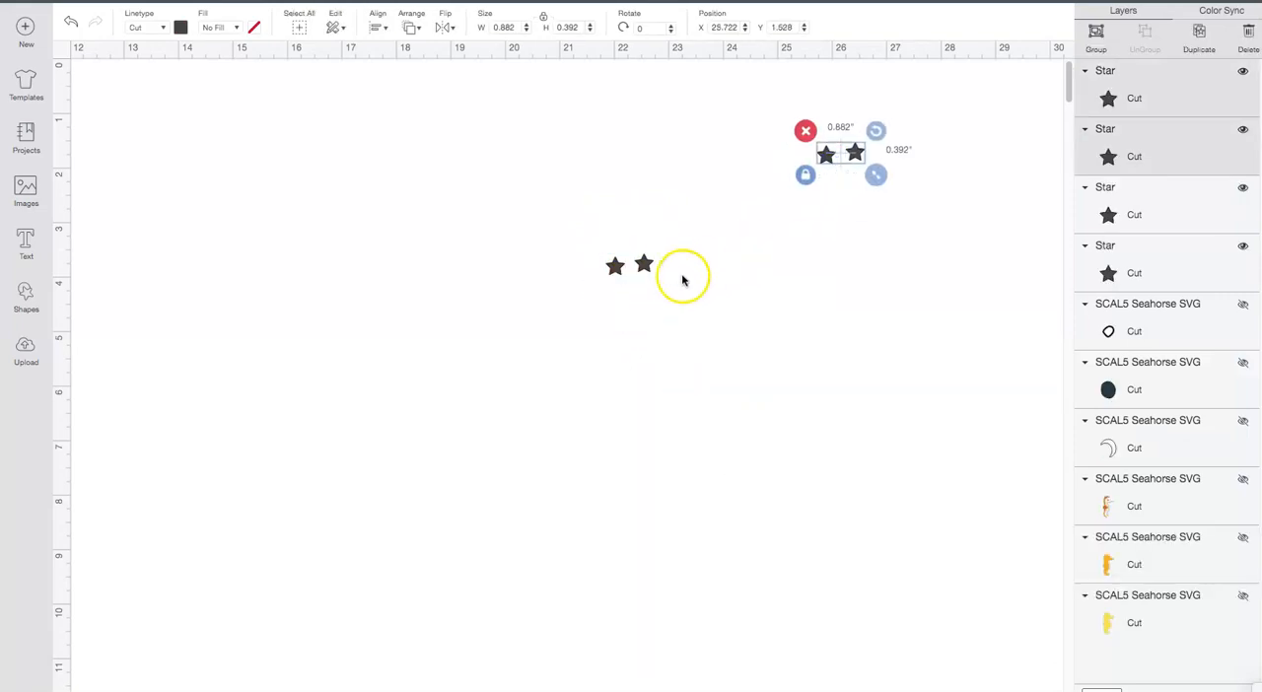
Step: Move the second original star to the copied pair and duplicate those three stars to form a cluster of six
left_click_drag(646, 267, 845, 174)
left_click_drag(775, 125, 870, 194)
right_click(861, 181)
left_click(819, 144)
right_click(833, 166)
left_click(867, 250)
left_click(821, 125)
left_click_drag(801, 124, 887, 200)
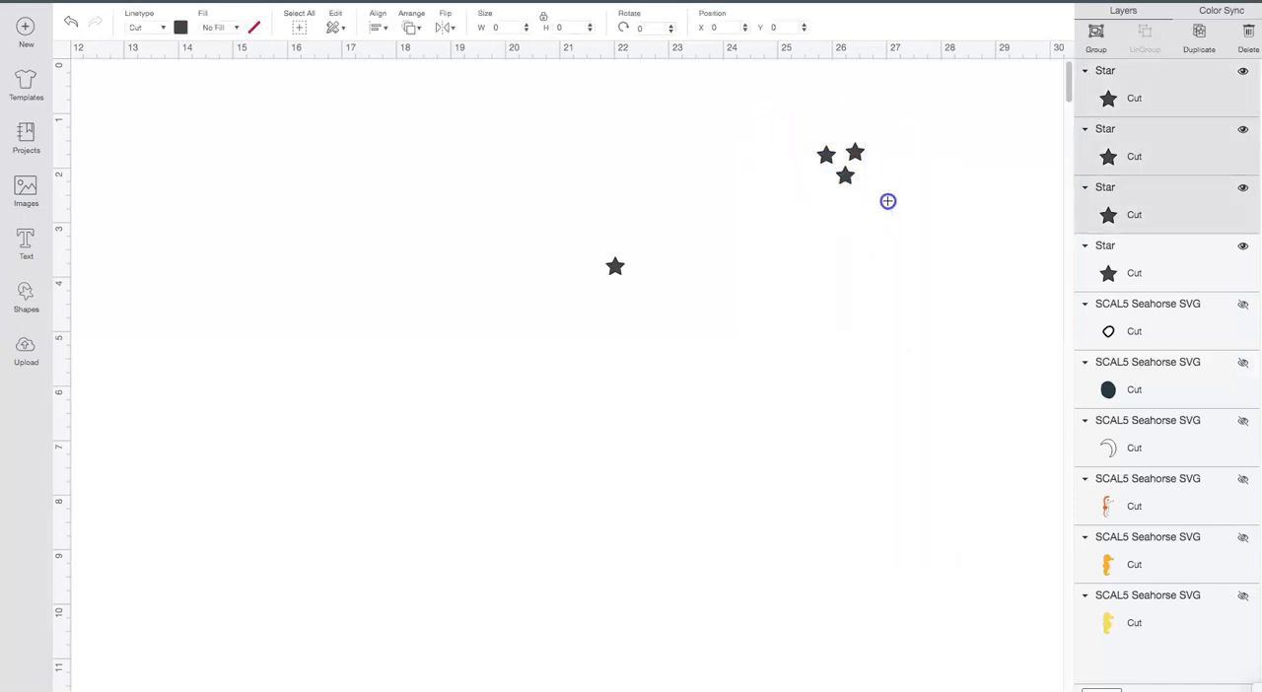
right_click(856, 161)
left_click(892, 287)
left_click(892, 184)
left_click_drag(893, 185, 919, 148)
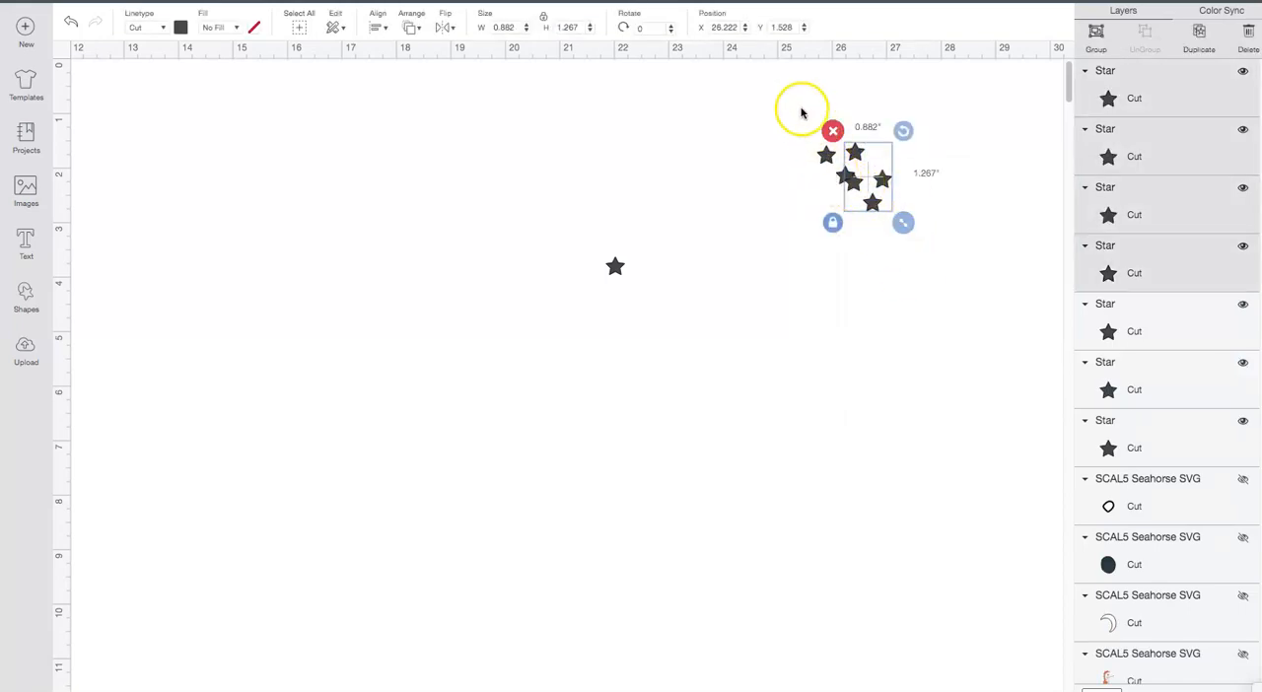
Step: Move the cluster of six spare stars to the upper right area of the canvas, leaving the original star in place
left_click(806, 167)
left_click_drag(801, 108, 922, 234)
left_click(902, 194)
left_click_drag(833, 197, 914, 189)
left_click_drag(806, 116, 991, 146)
left_click(961, 431)
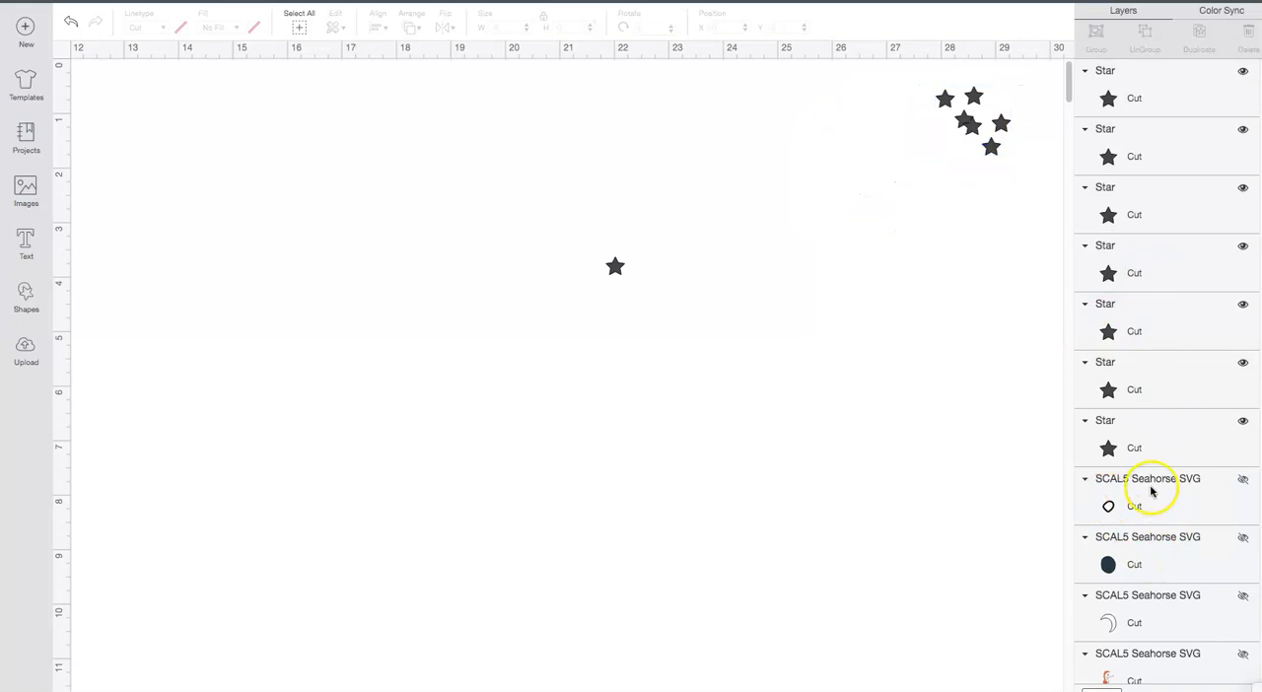
Step: Show the small eye highlight layer and weld it to the original star
left_click(1245, 484)
left_click(746, 437)
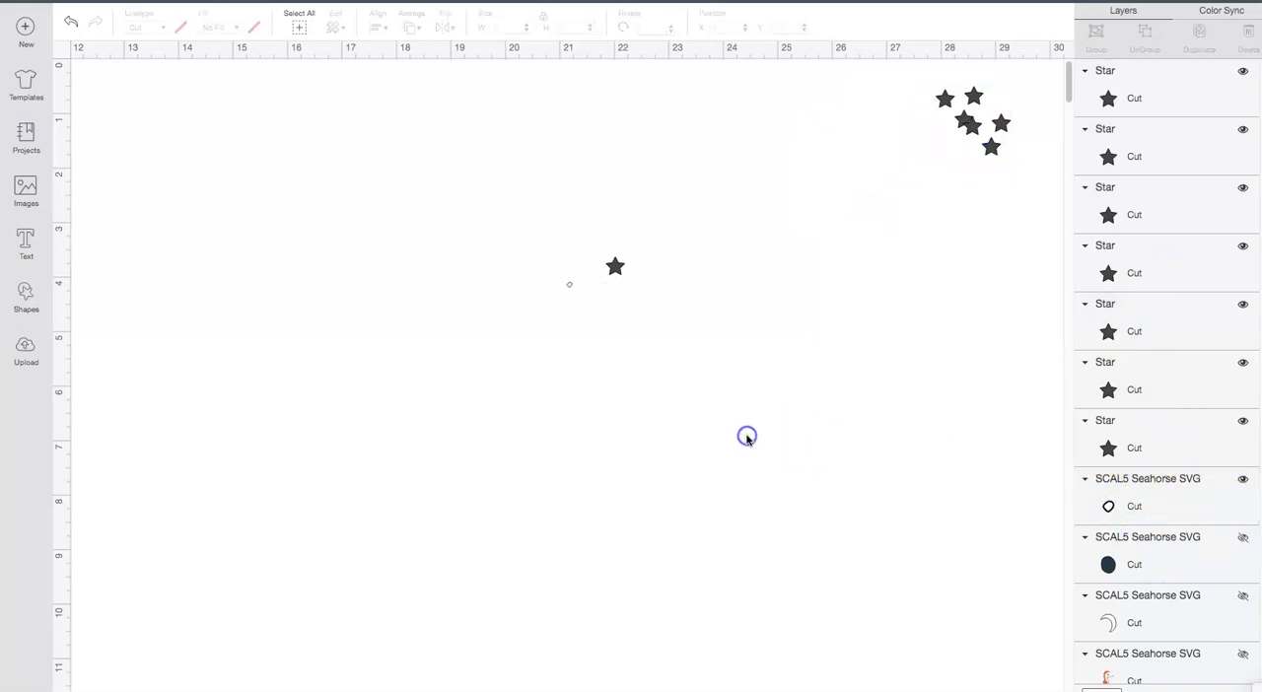
left_click_drag(527, 215, 691, 341)
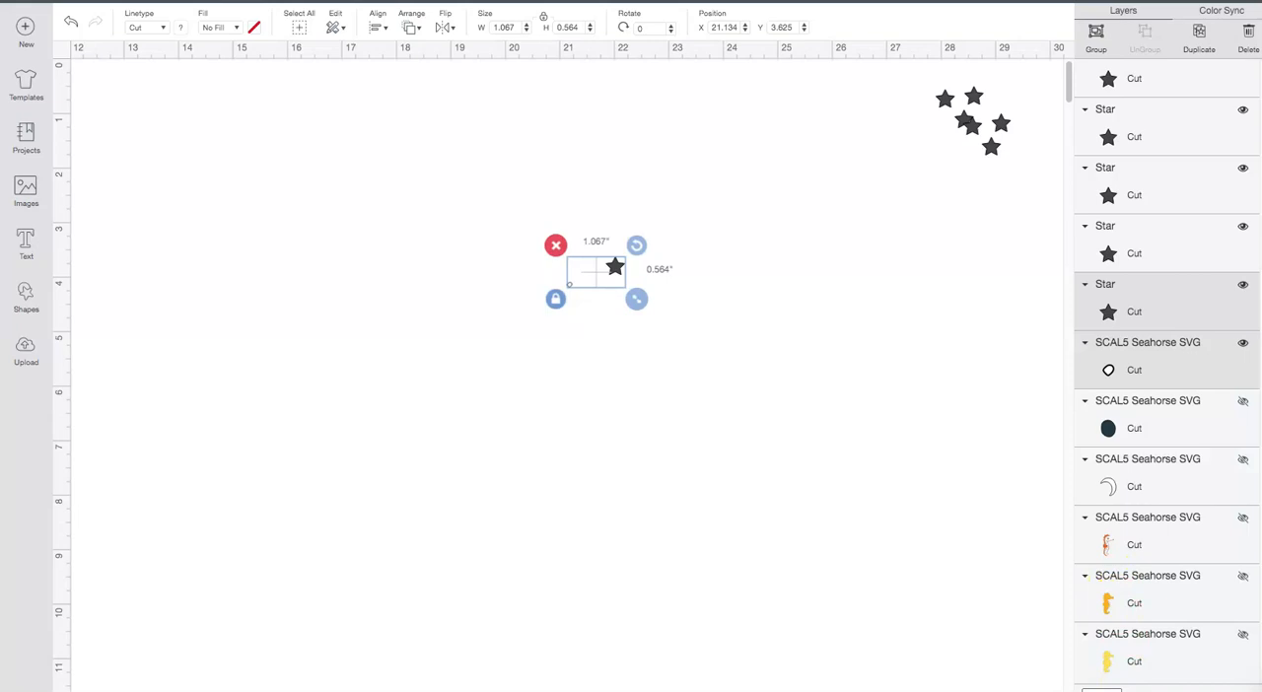
key("Delete")
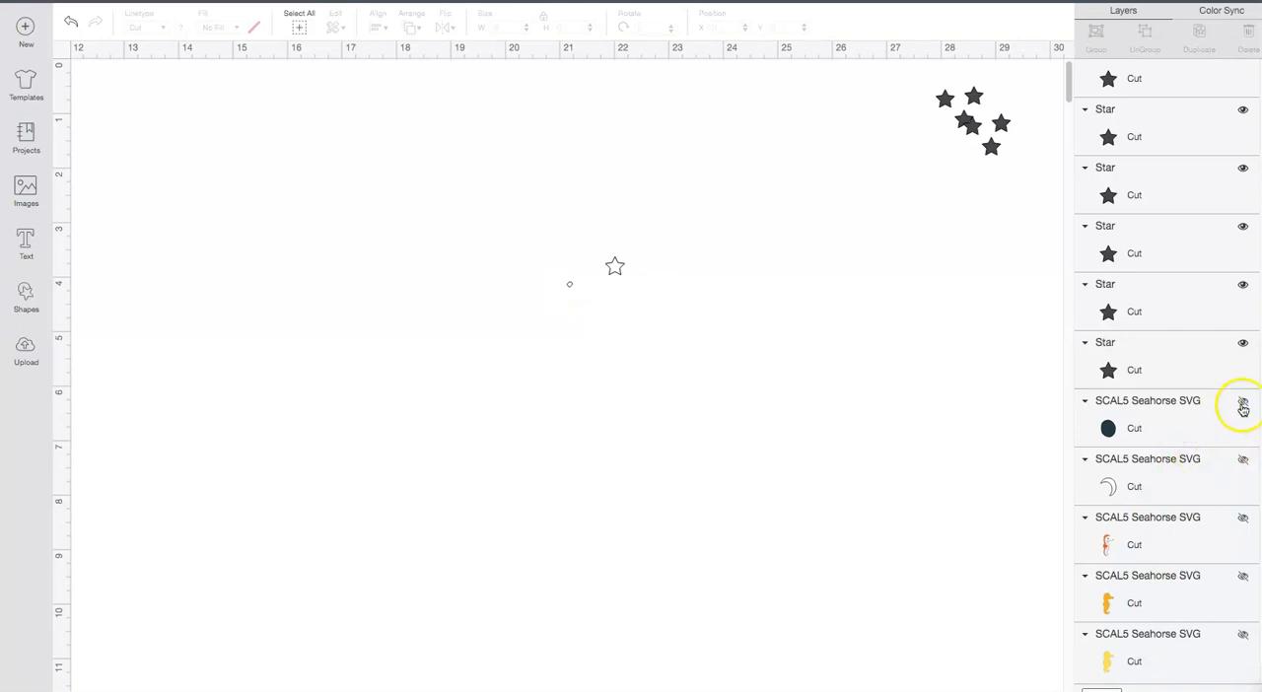
left_click(616, 268)
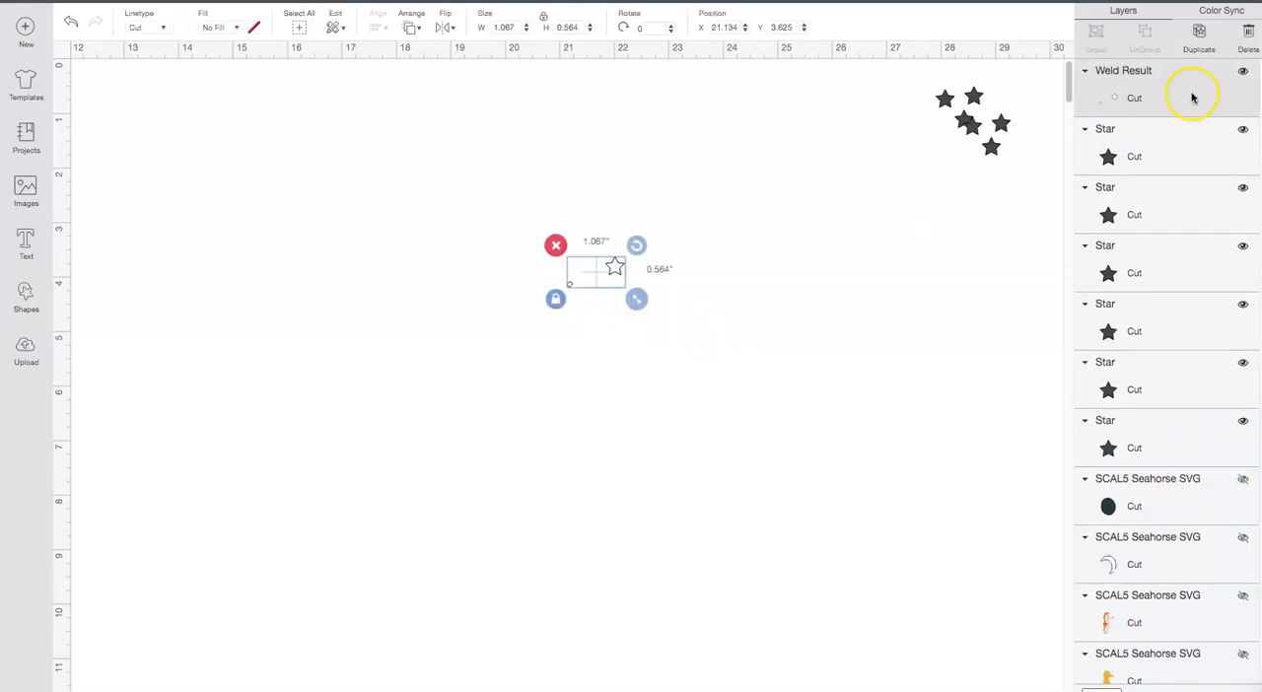
Step: Hide the welded highlight and star, and show only the dark pupil layer of the seahorse
left_click(1244, 74)
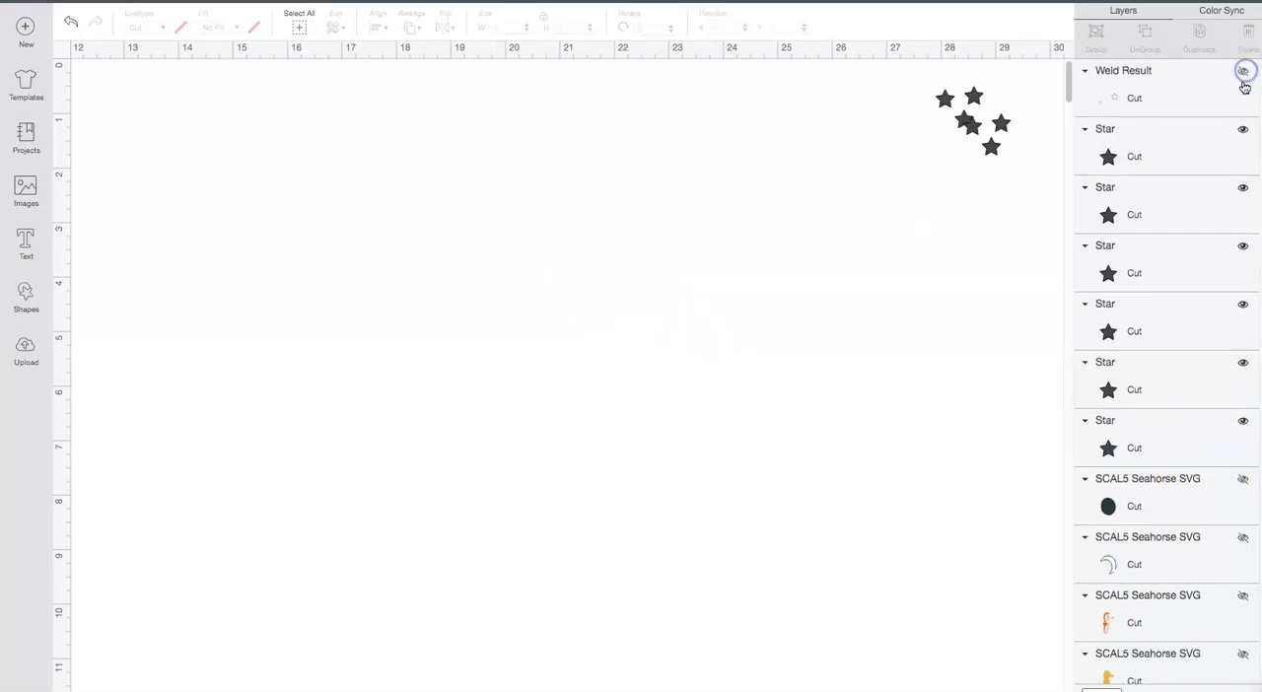
left_click(1243, 542)
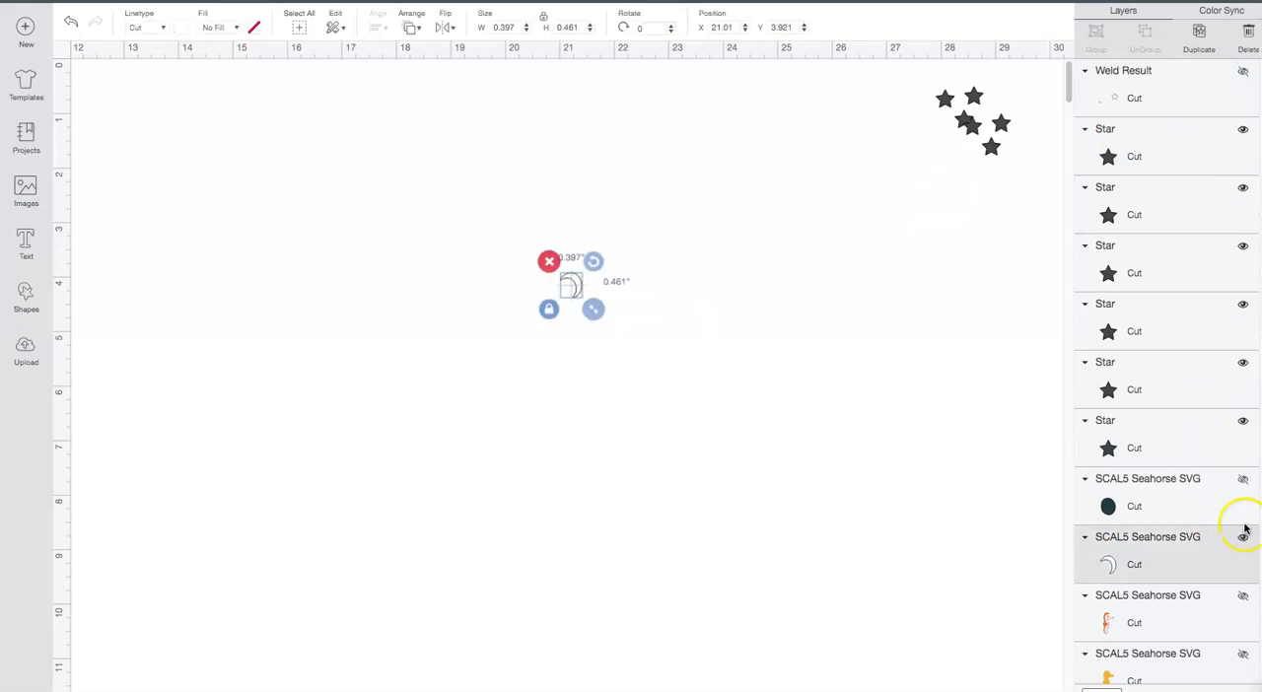
left_click(1244, 542)
left_click(1246, 480)
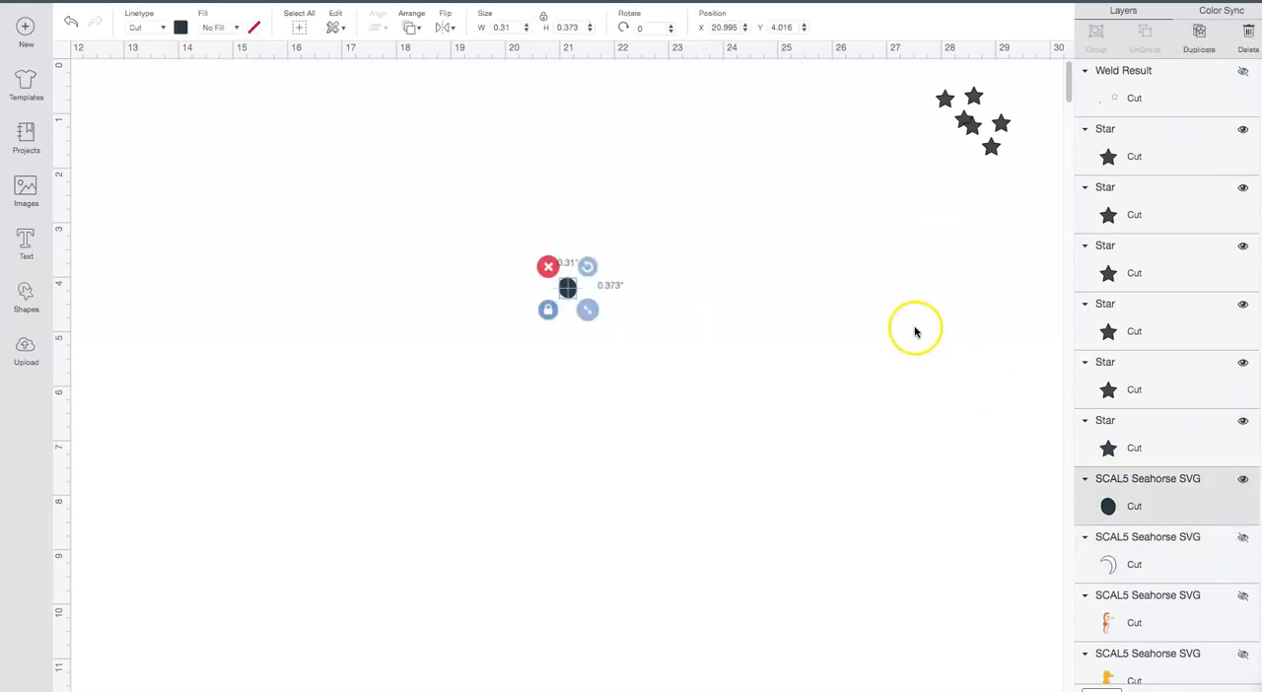
Step: Using the welded layer as a guide, place a spare star exactly over its star at about X 21.847, Y 3.625, and hide that layer again
left_click(1243, 72)
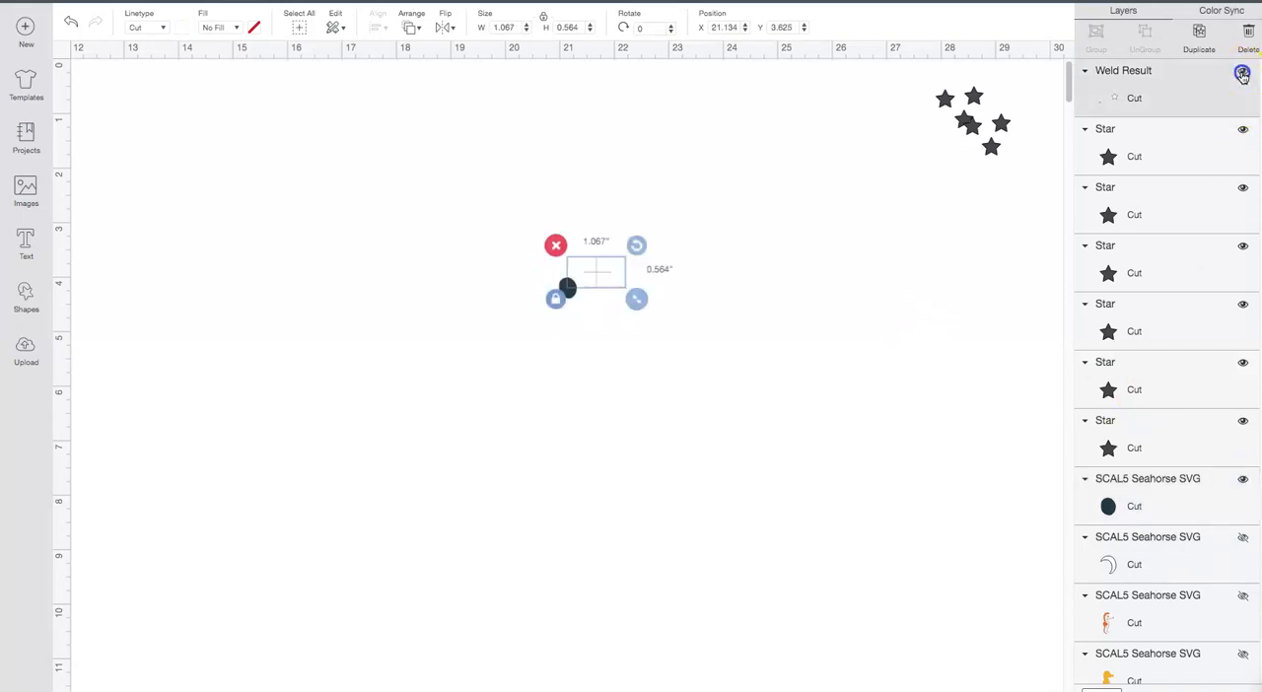
left_click_drag(991, 146, 616, 271)
left_click(827, 271)
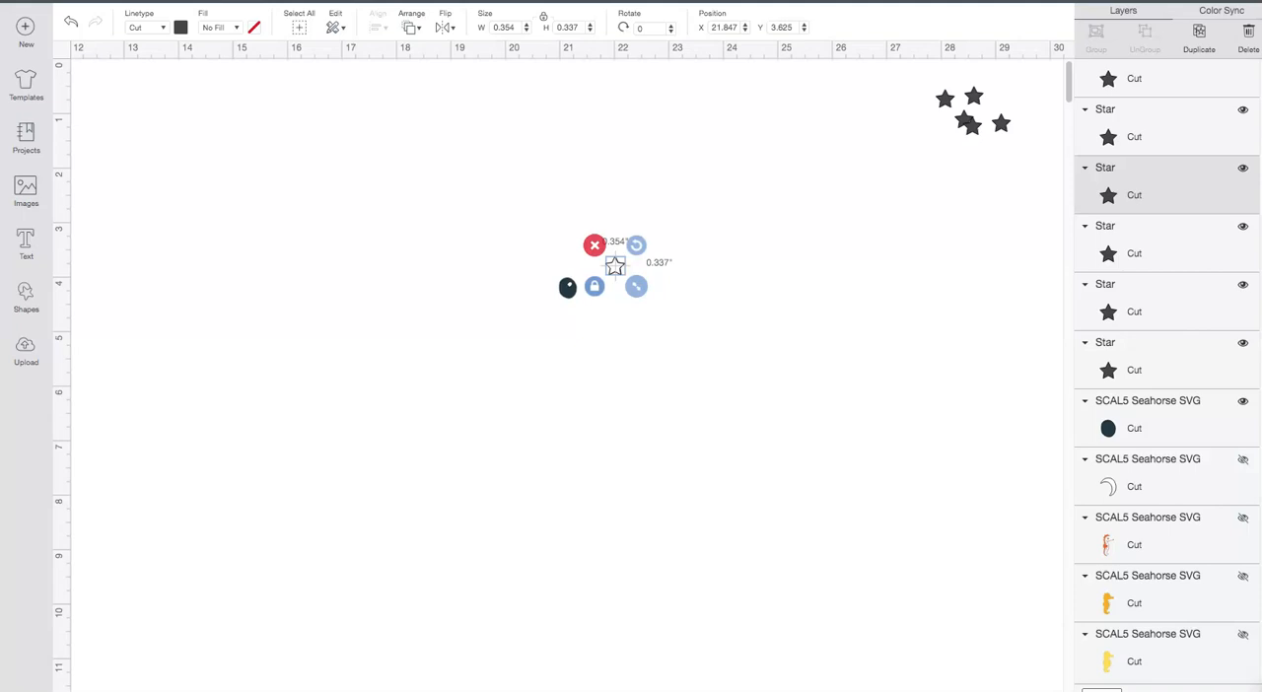
left_click_drag(1261, 183, 1254, 109)
left_click(1244, 72)
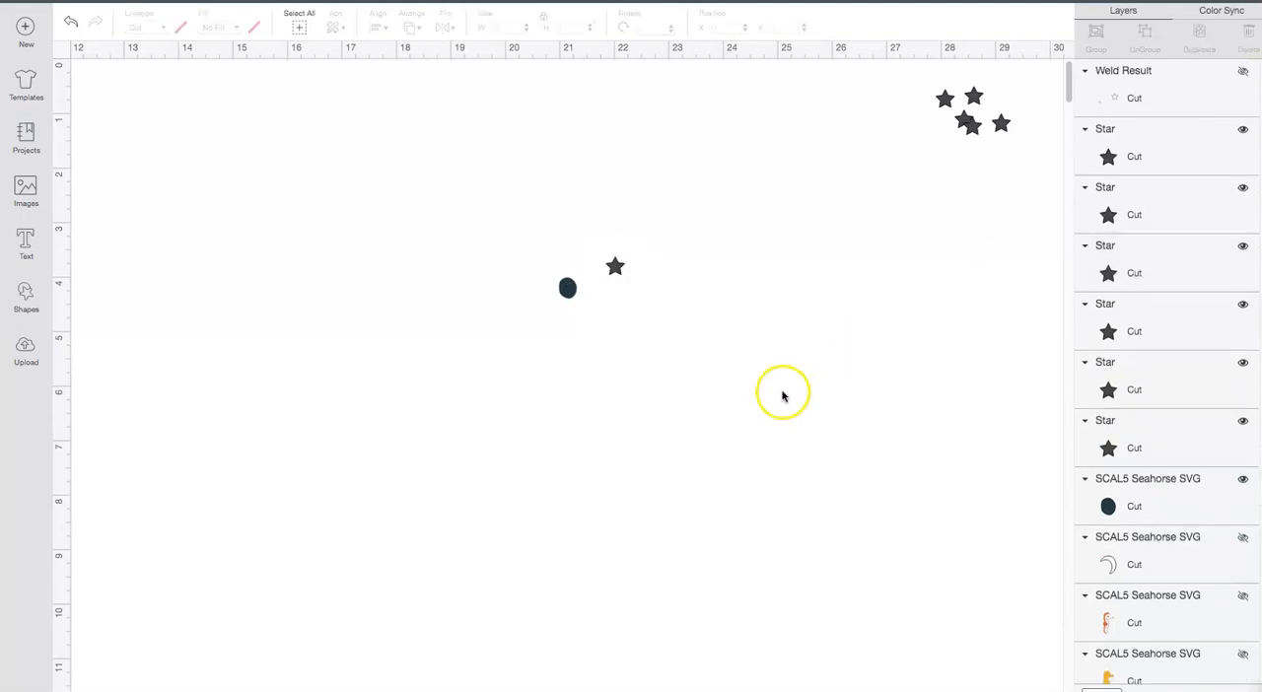
Step: Weld the dark pupil layer to the star placed beside it and select the welded shape
left_click_drag(604, 386, 635, 399)
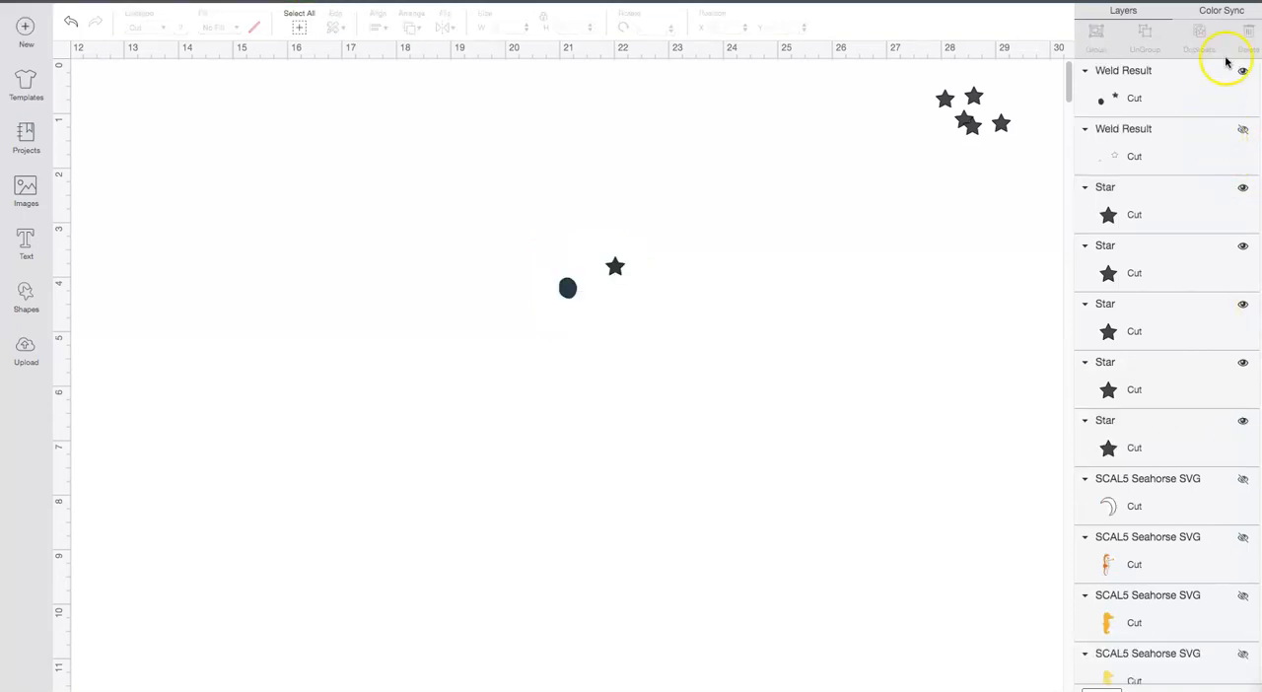
left_click(568, 288)
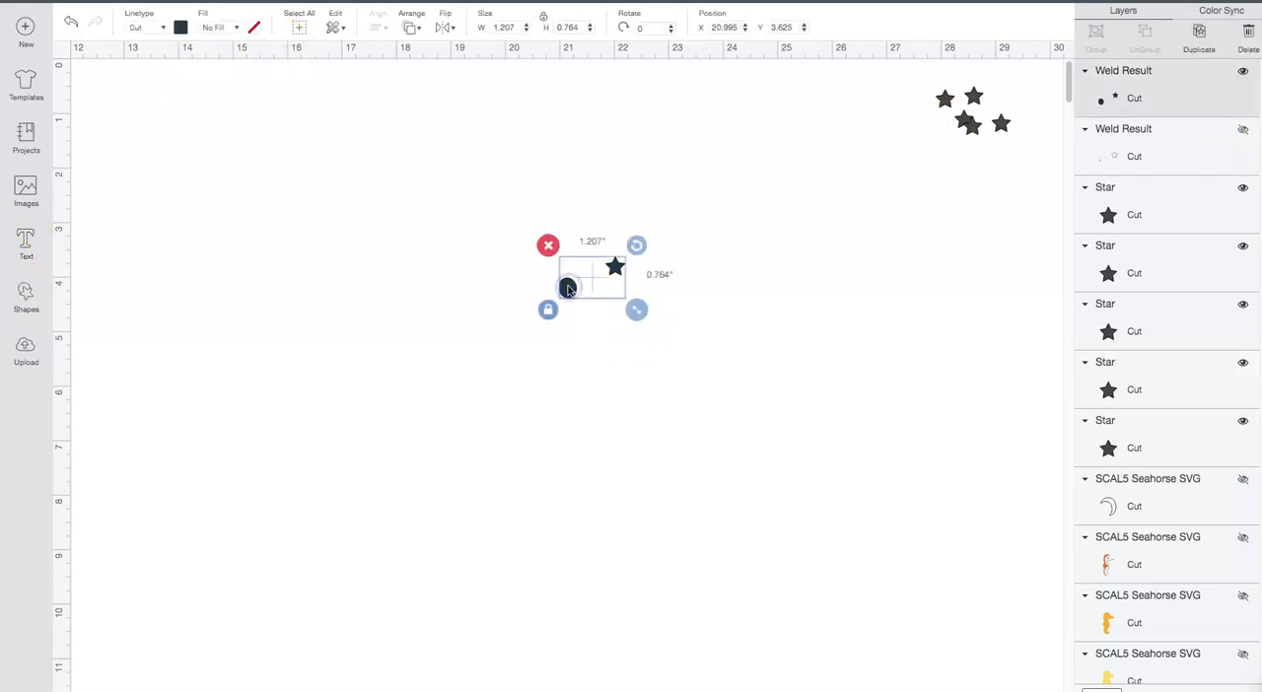
left_click(235, 28)
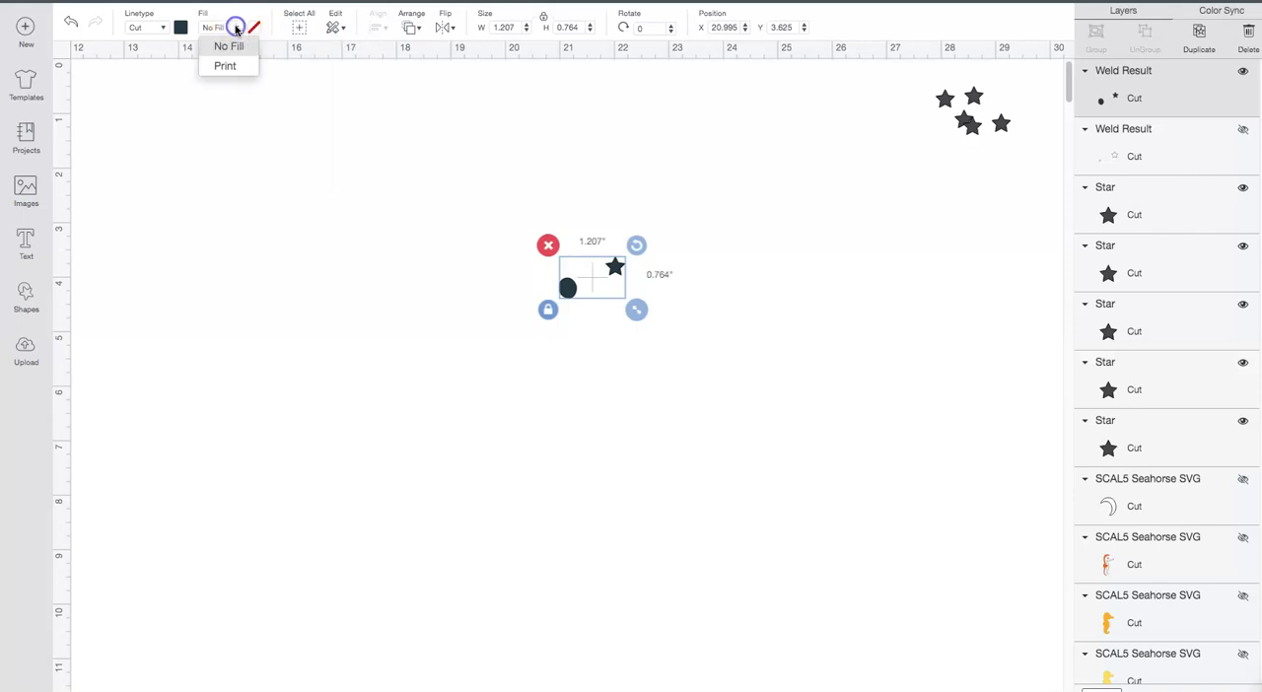
left_click(229, 50)
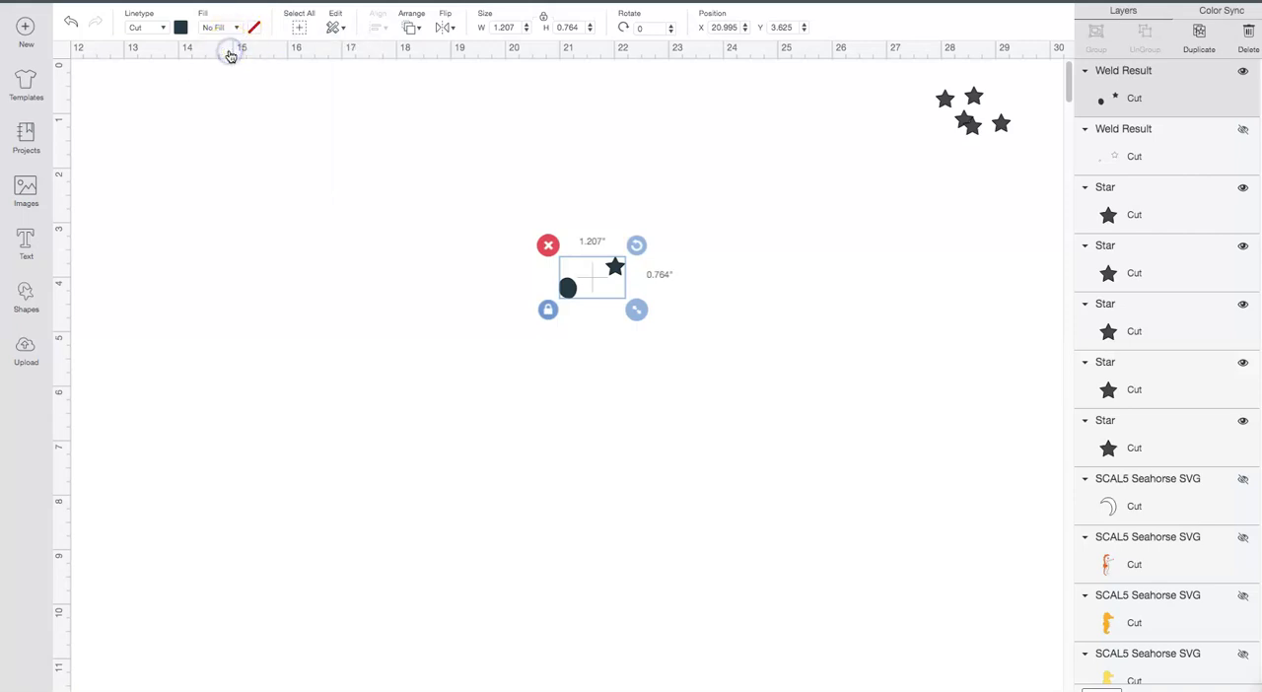
left_click(238, 32)
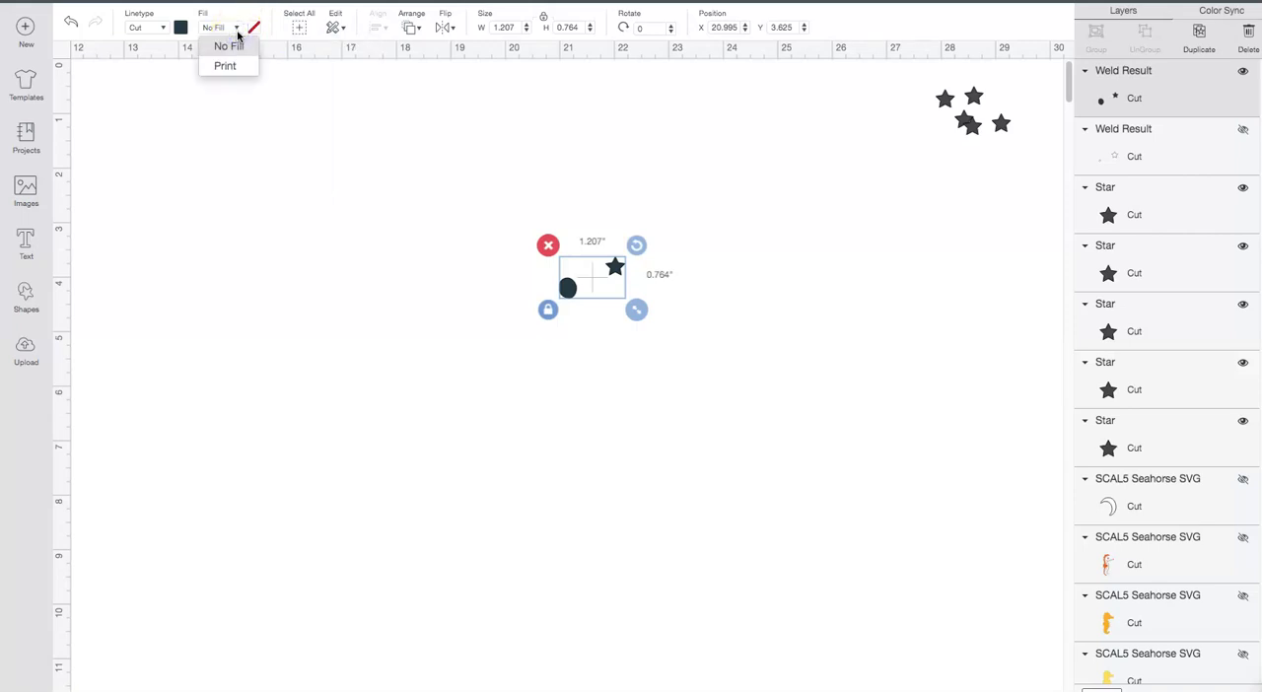
left_click(233, 65)
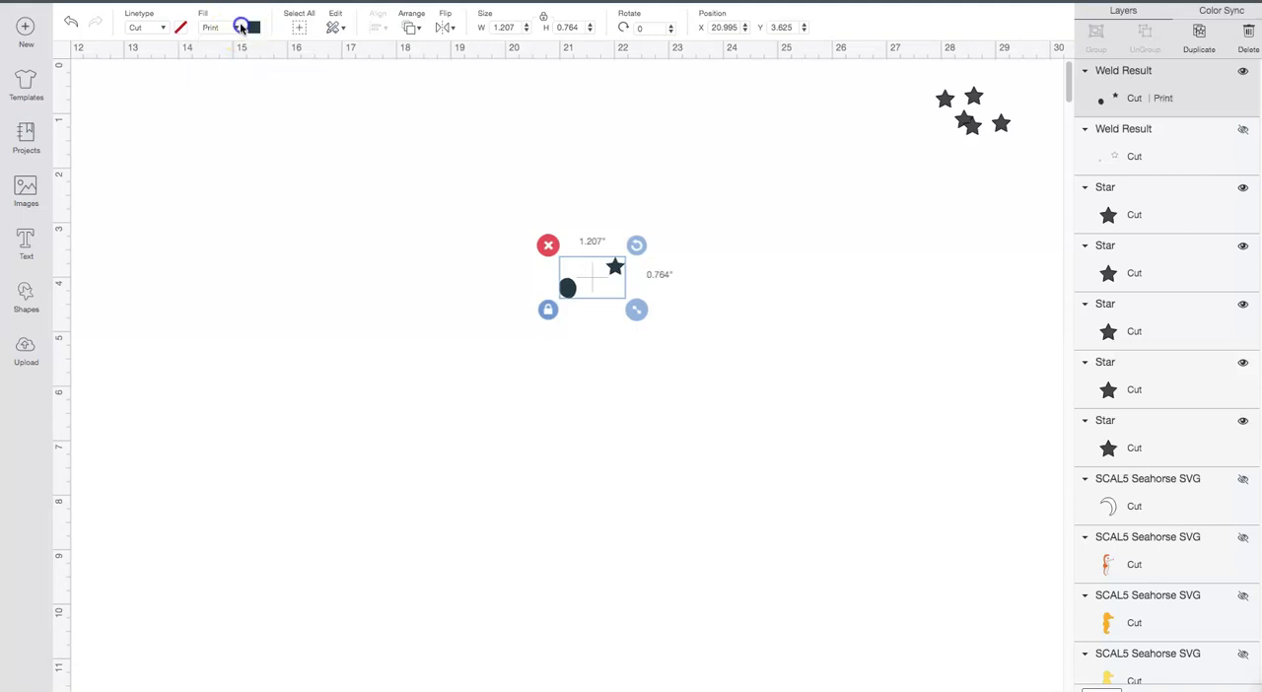
left_click(241, 28)
left_click(231, 46)
left_click(236, 27)
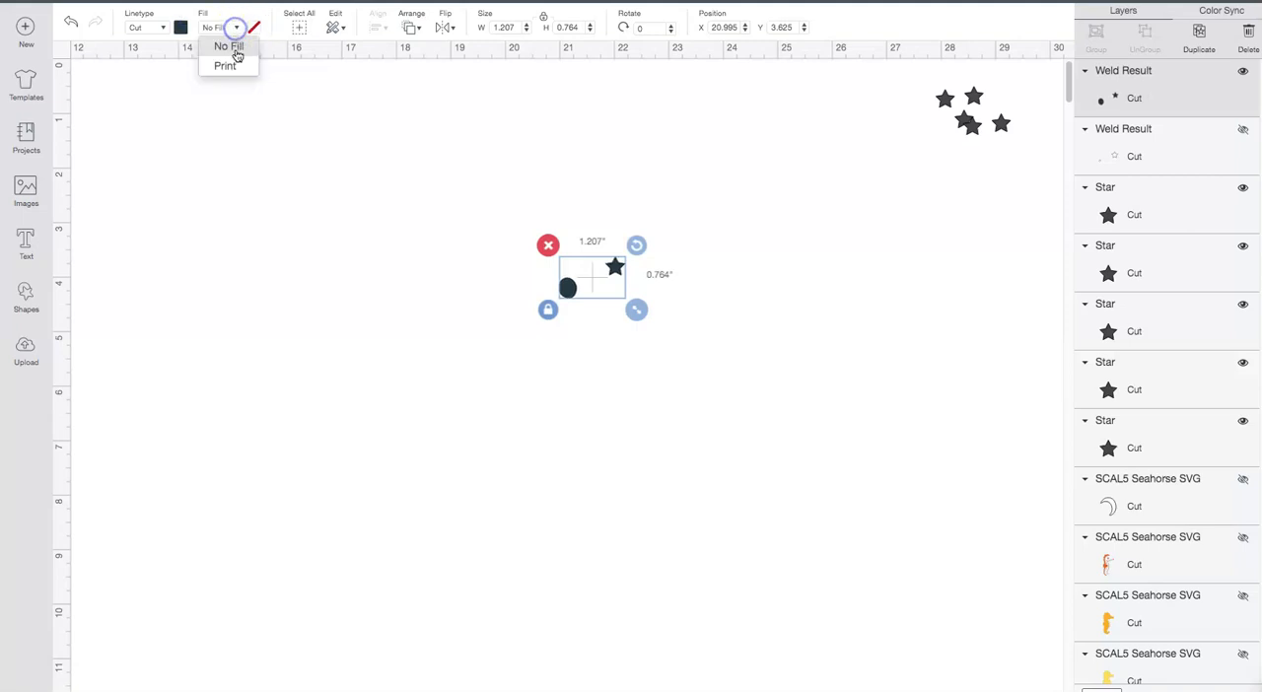
left_click(233, 65)
left_click(234, 28)
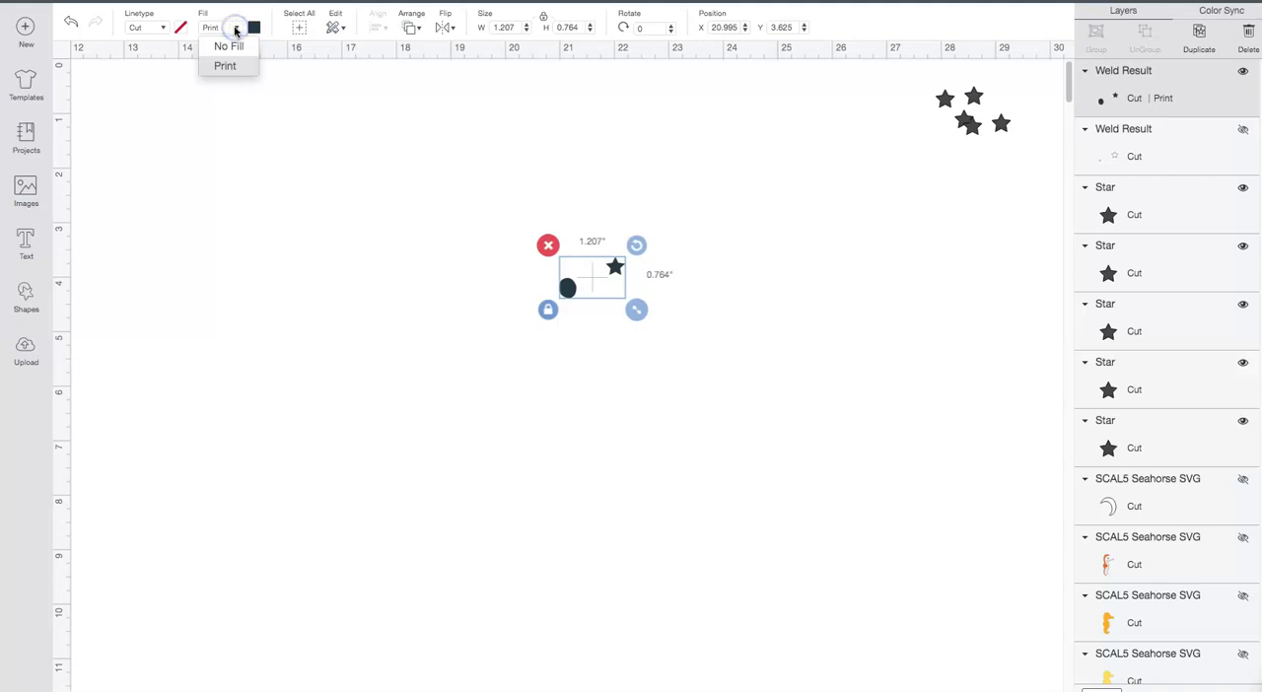
left_click(228, 46)
Step: Set the material color of the welded pupil and star to the same dark grey as the spare stars
left_click(180, 28)
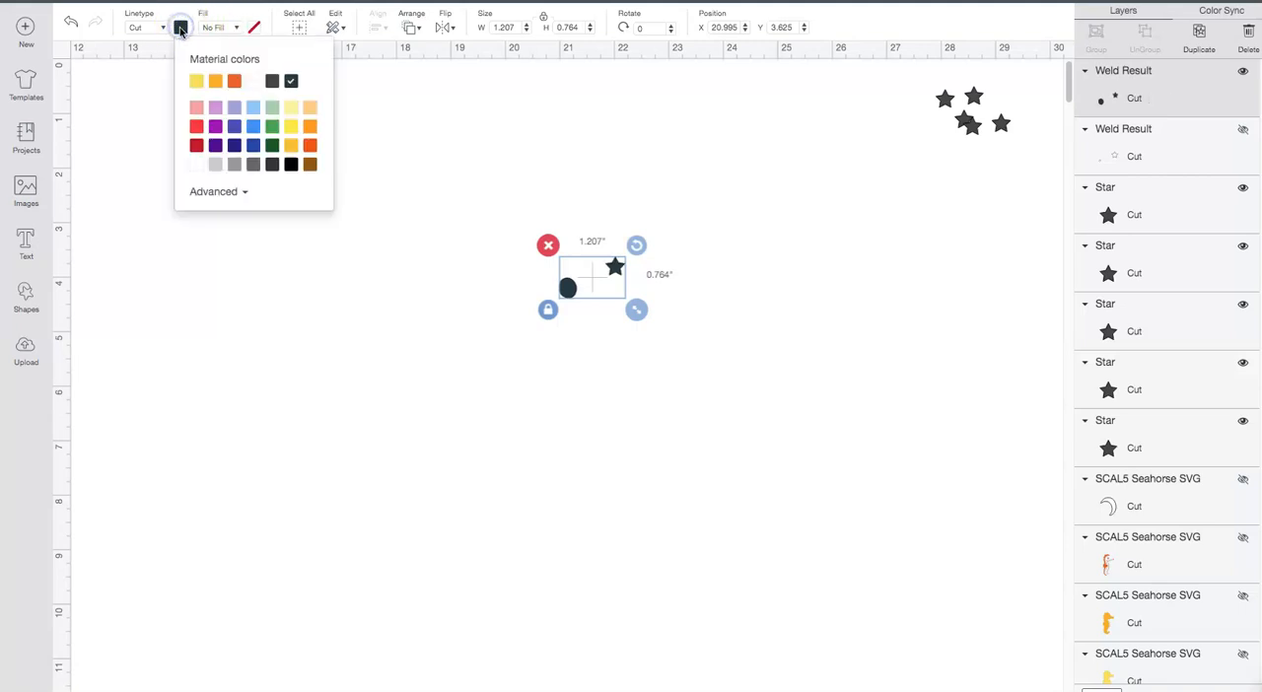
left_click(274, 81)
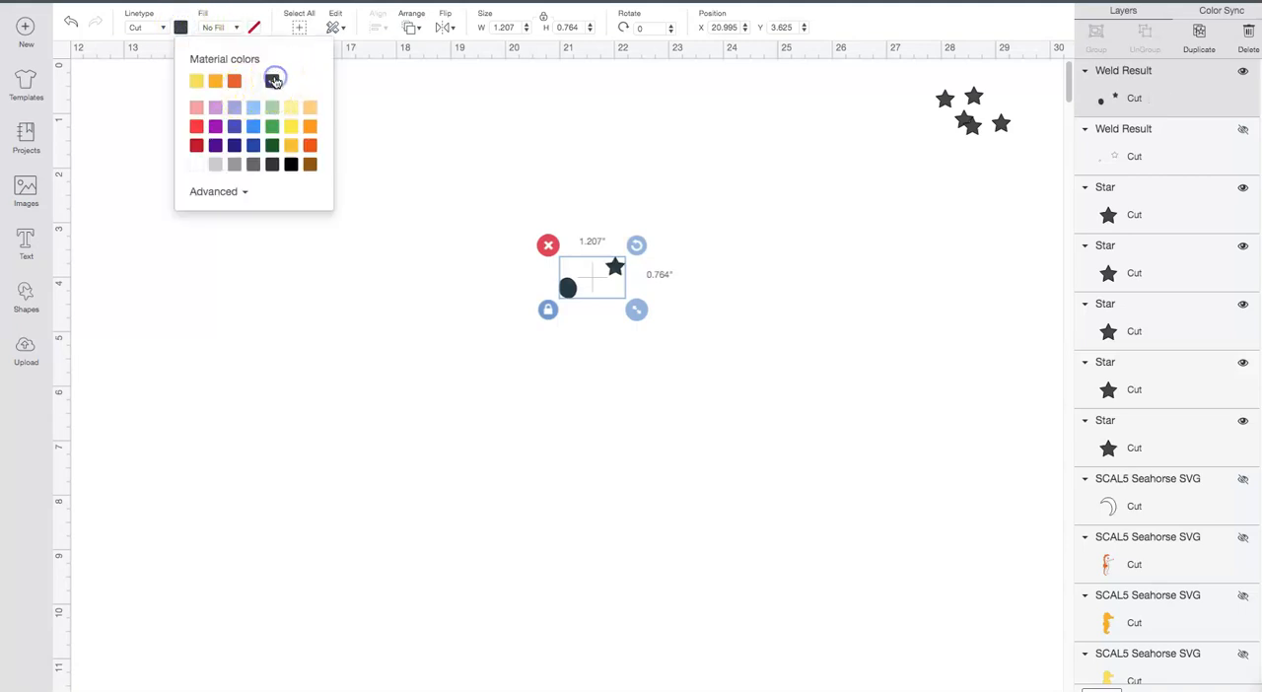
left_click(495, 280)
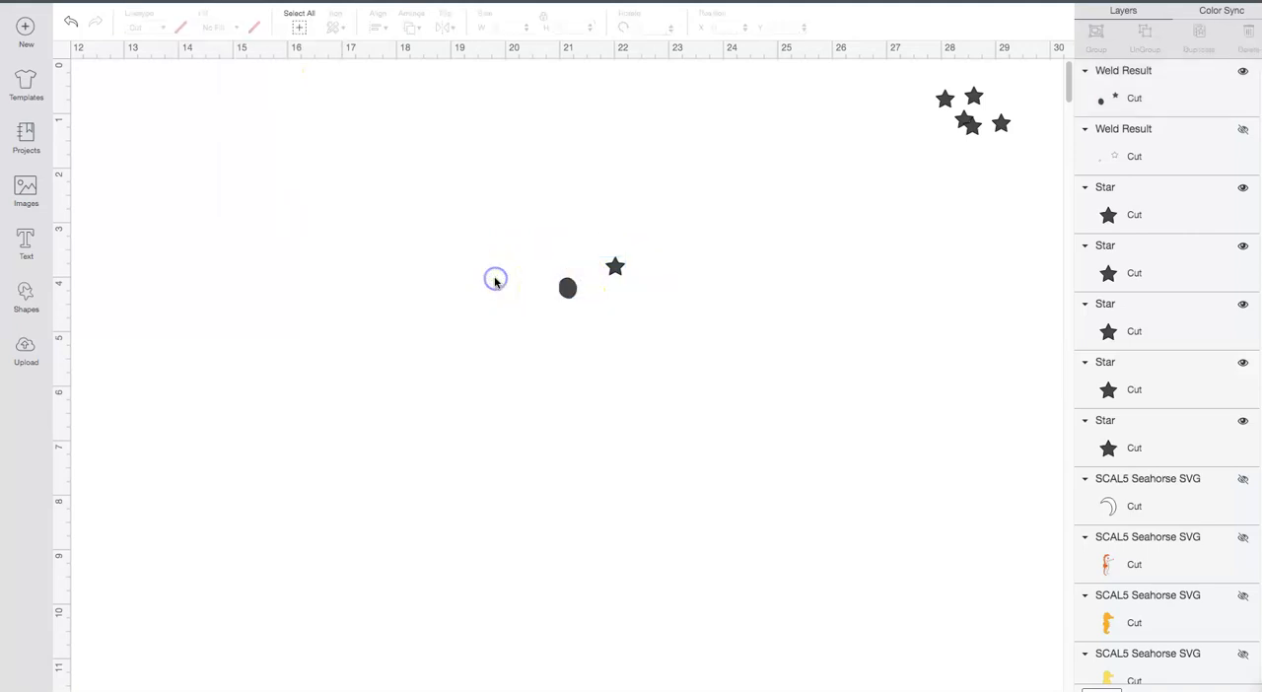
Step: Give the welded pupil and star a Print fill in black
left_click(570, 291)
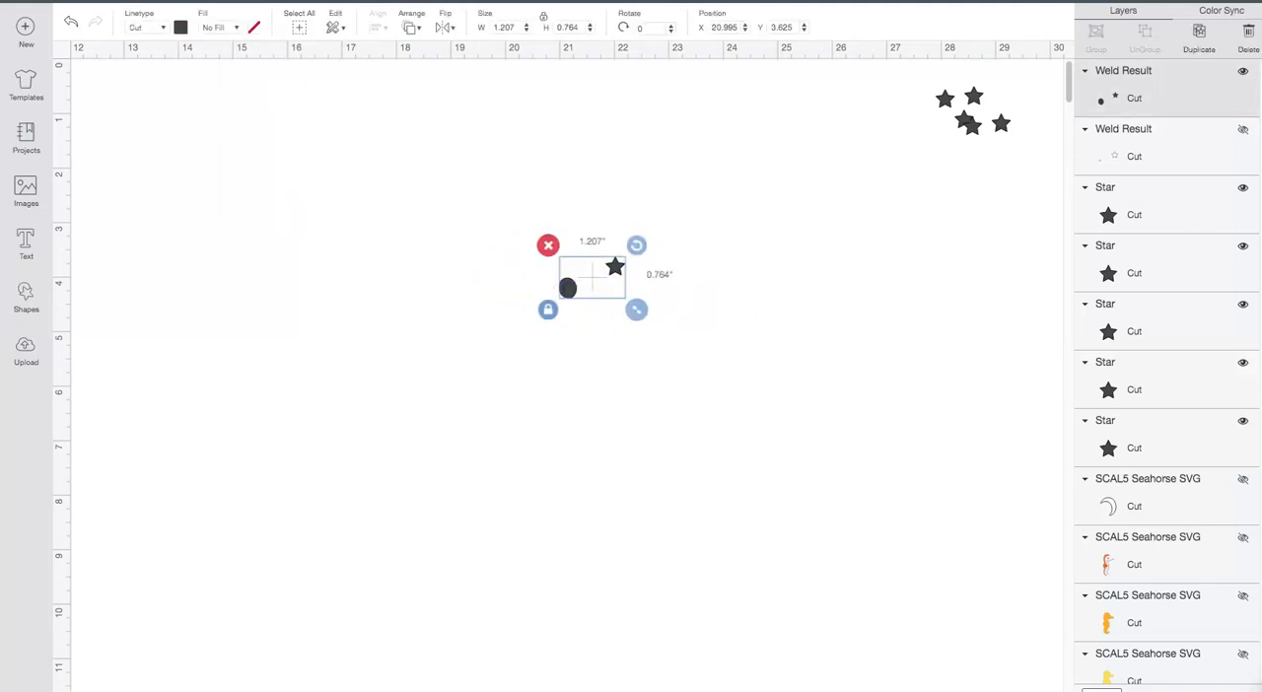
left_click(180, 27)
left_click(211, 28)
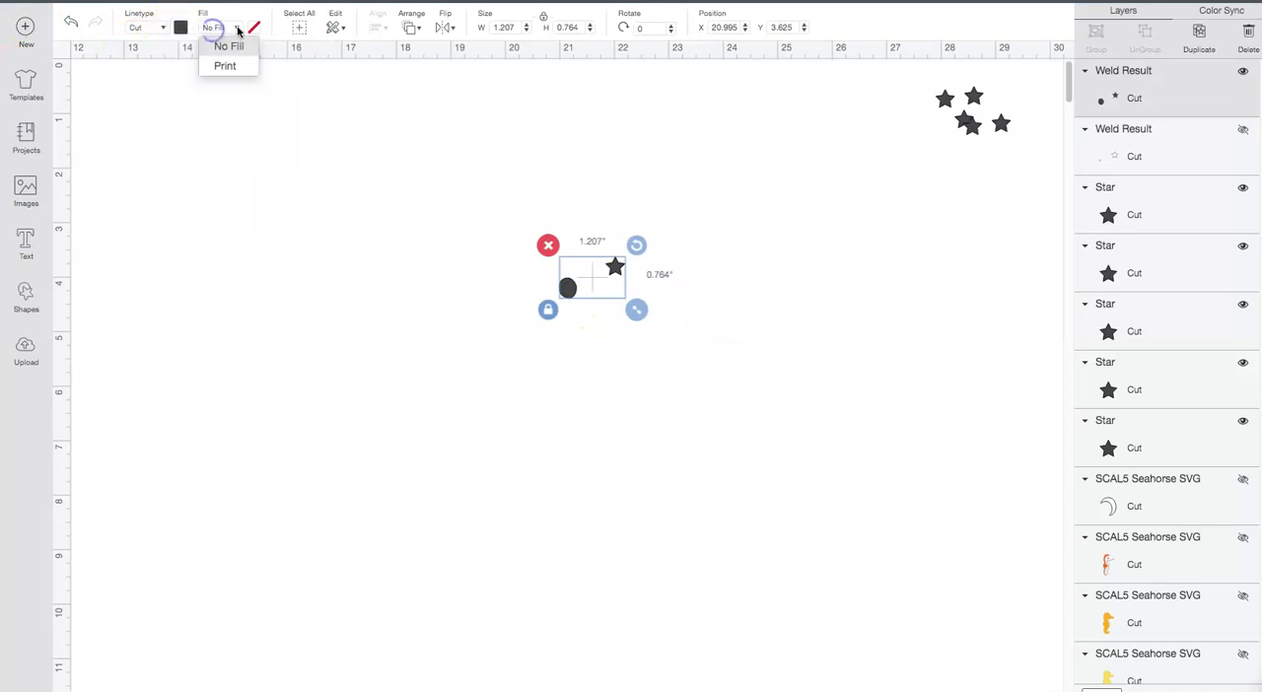
left_click(253, 29)
left_click(238, 30)
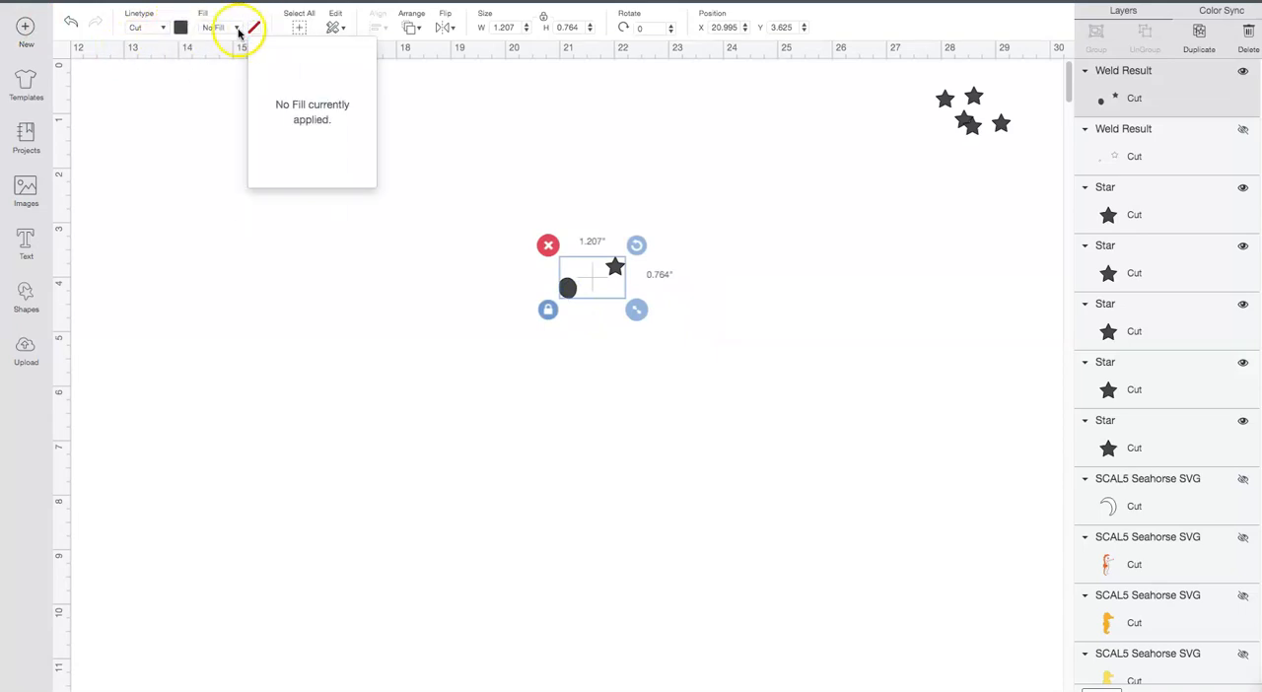
left_click(225, 65)
left_click(253, 27)
left_click(345, 112)
left_click(365, 196)
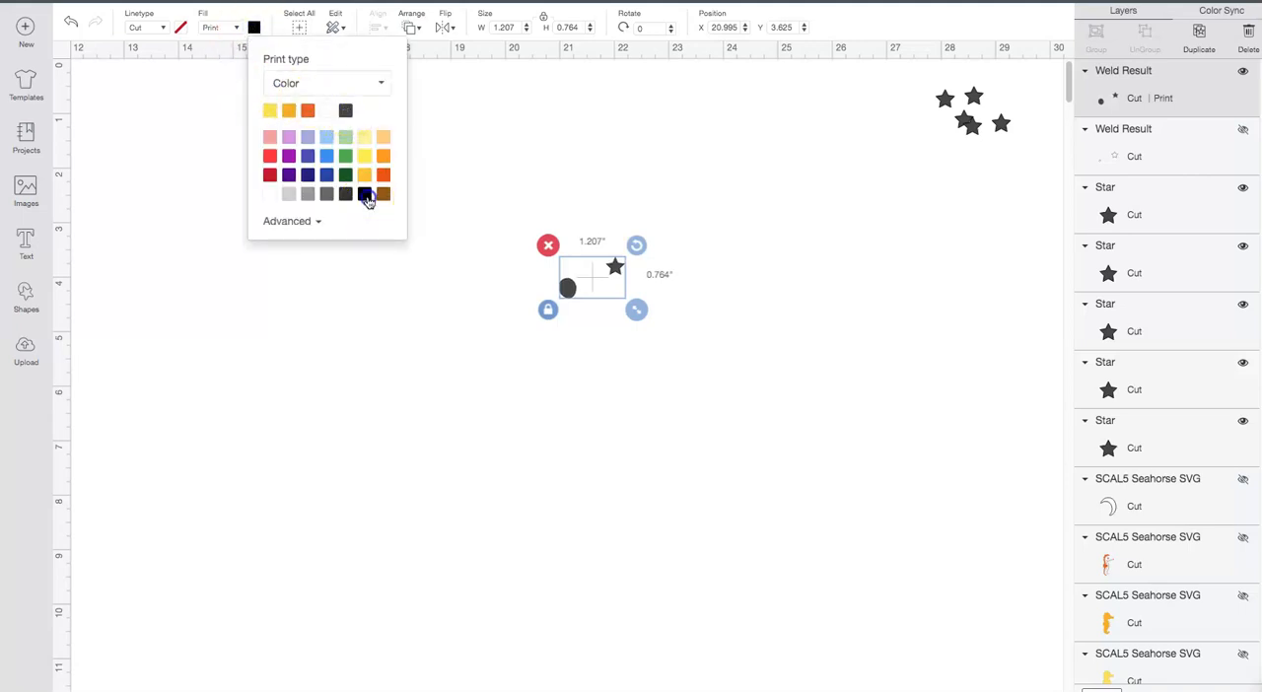
left_click(429, 197)
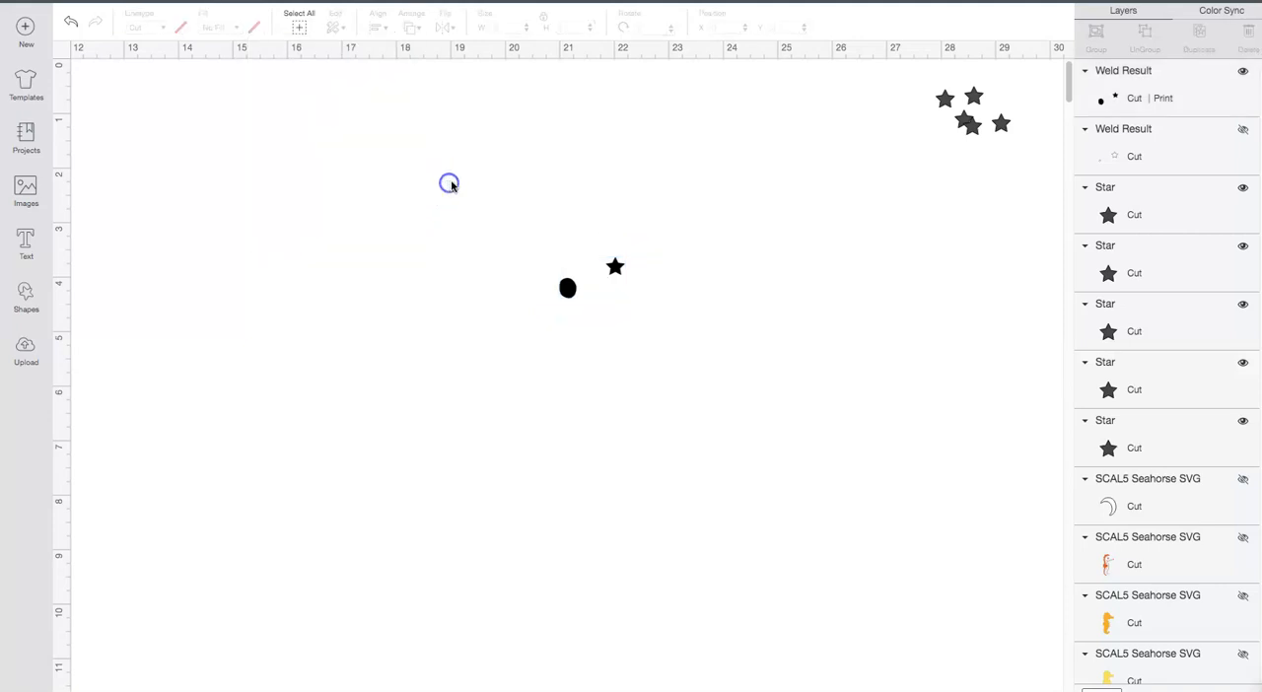
left_click(1165, 100)
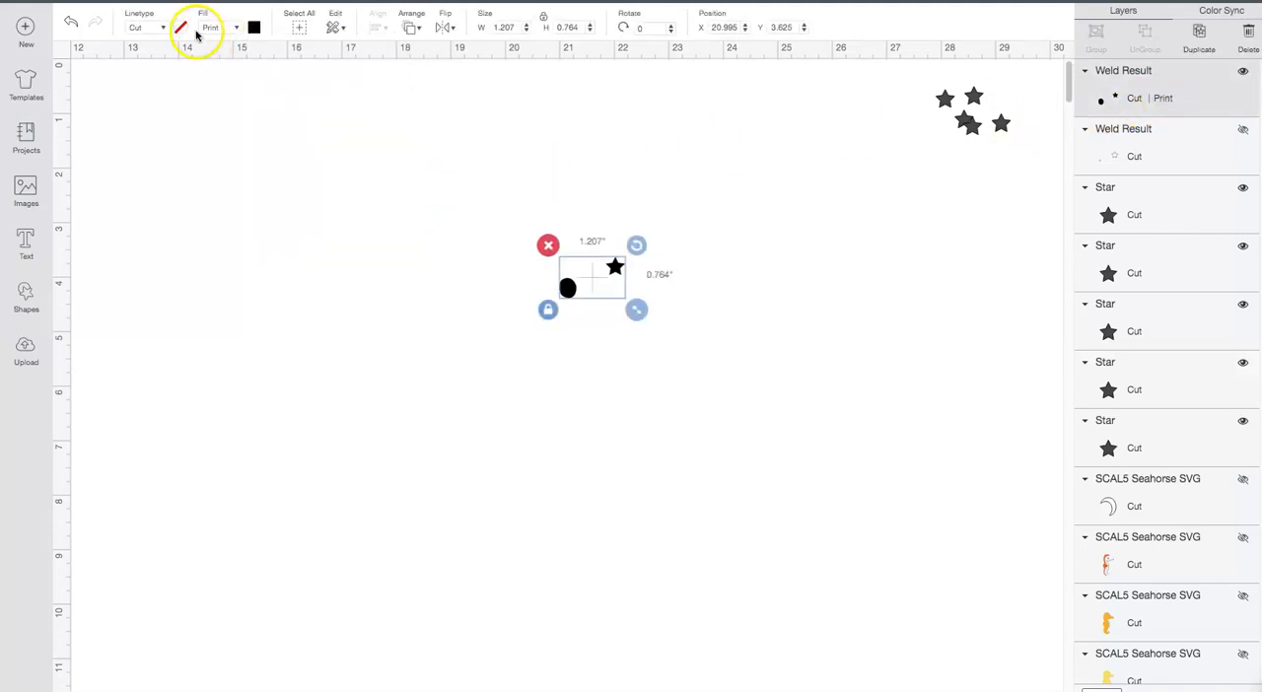
left_click(676, 341)
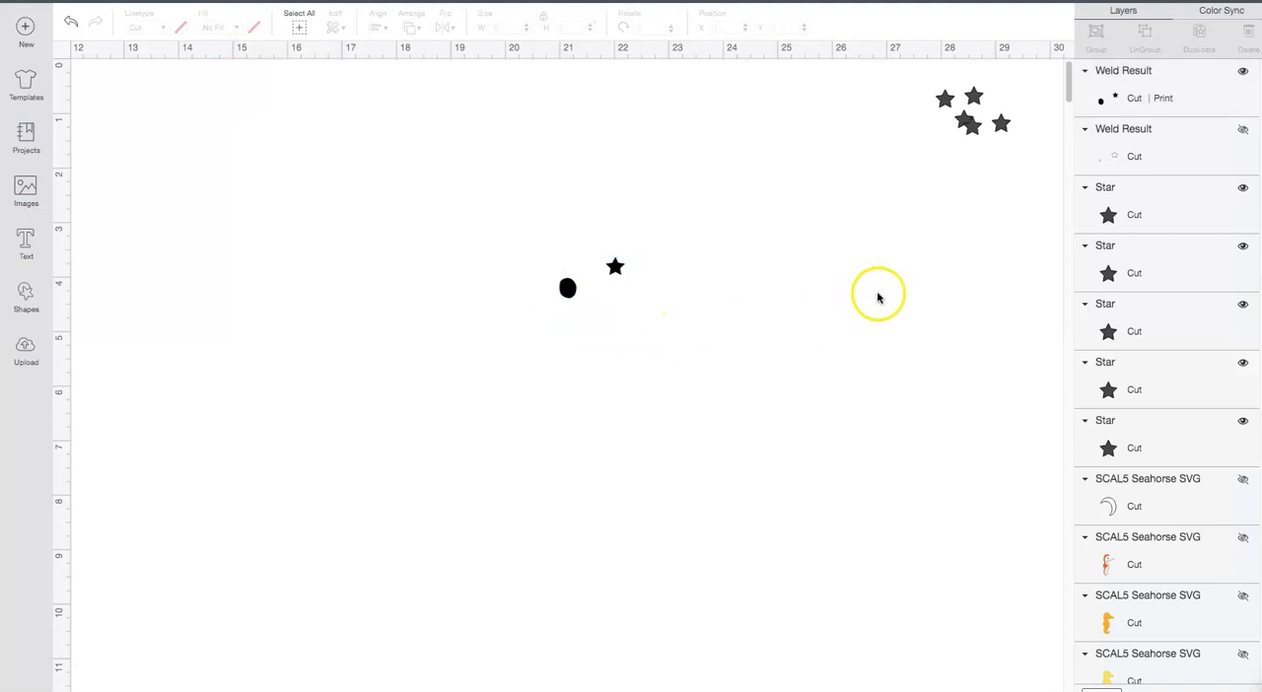
Step: Check the welded highlight layer briefly, and hide both it and the welded pupil and star
left_click(1225, 134)
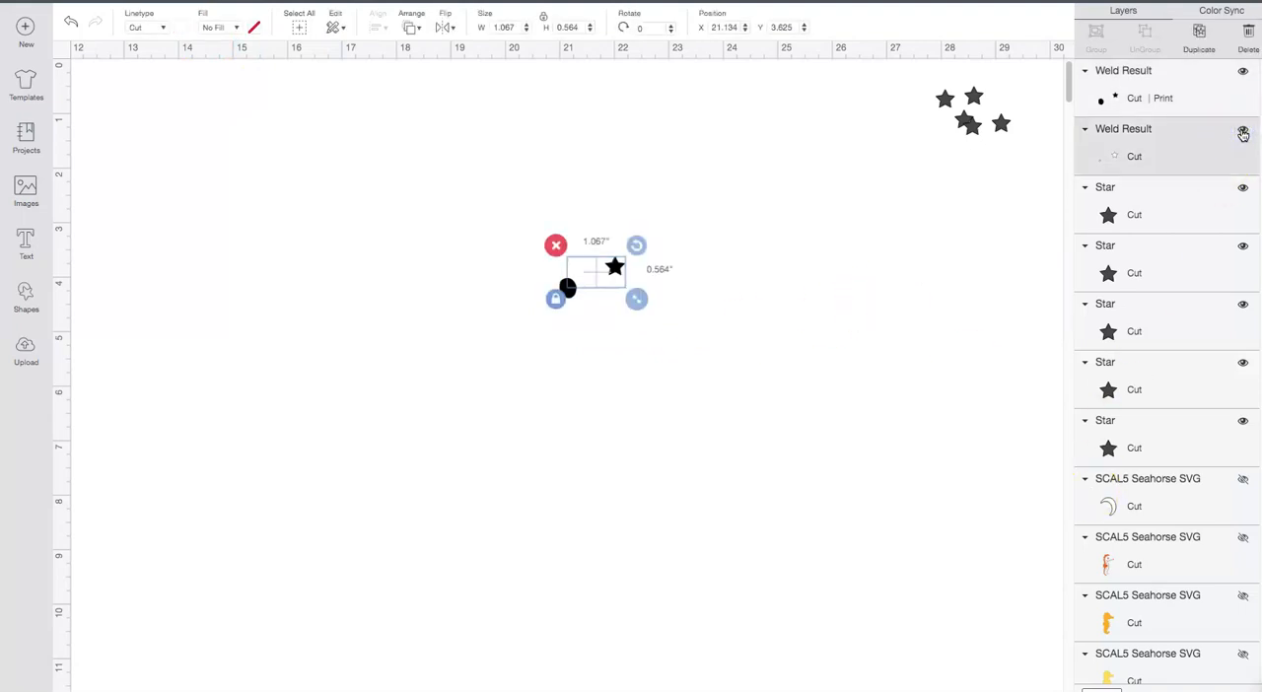
left_click(1246, 131)
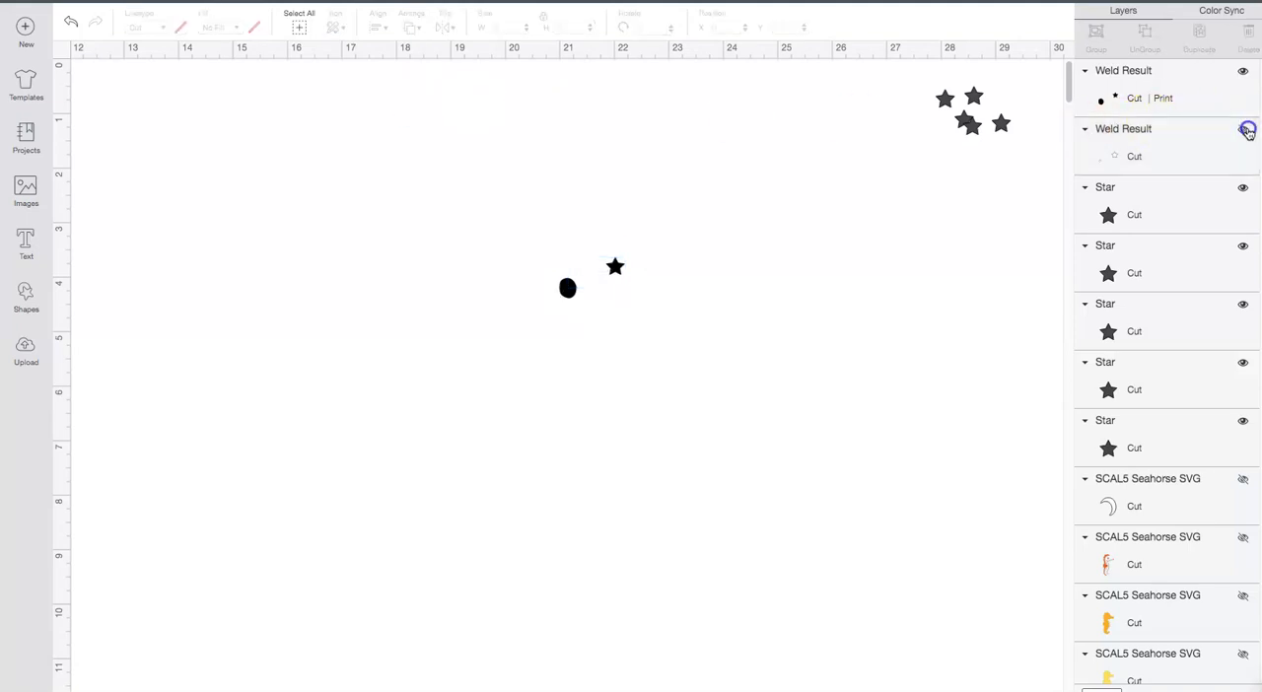
left_click(1242, 72)
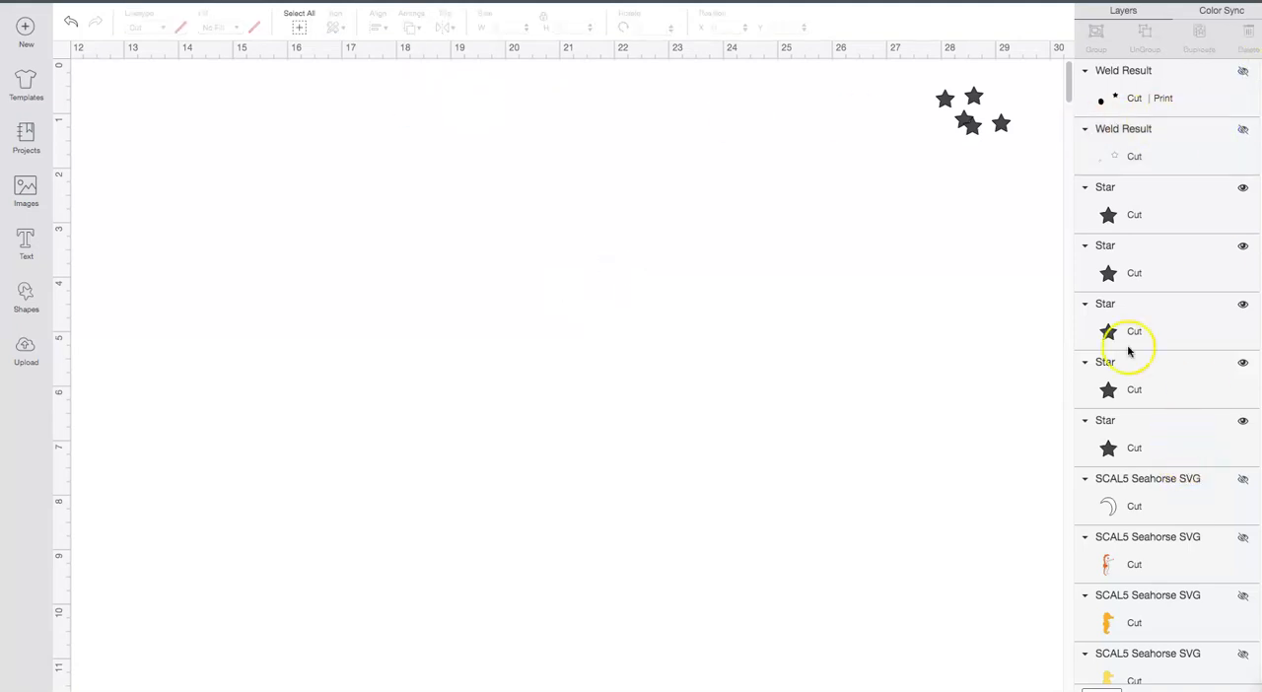
Step: Place a spare star at X 21.847, Y 3.625 and check its alignment against the welded highlight layer
left_click(945, 99)
left_click(720, 30)
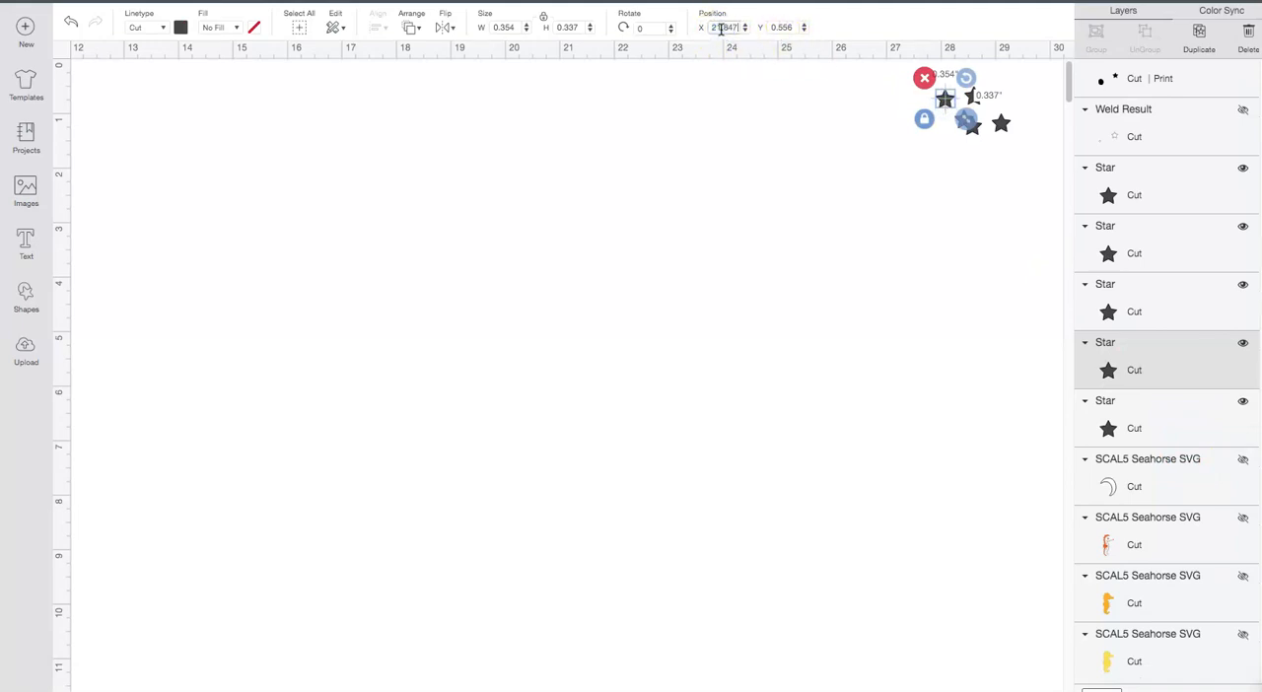
type("21.847")
key("Return")
left_click(781, 28)
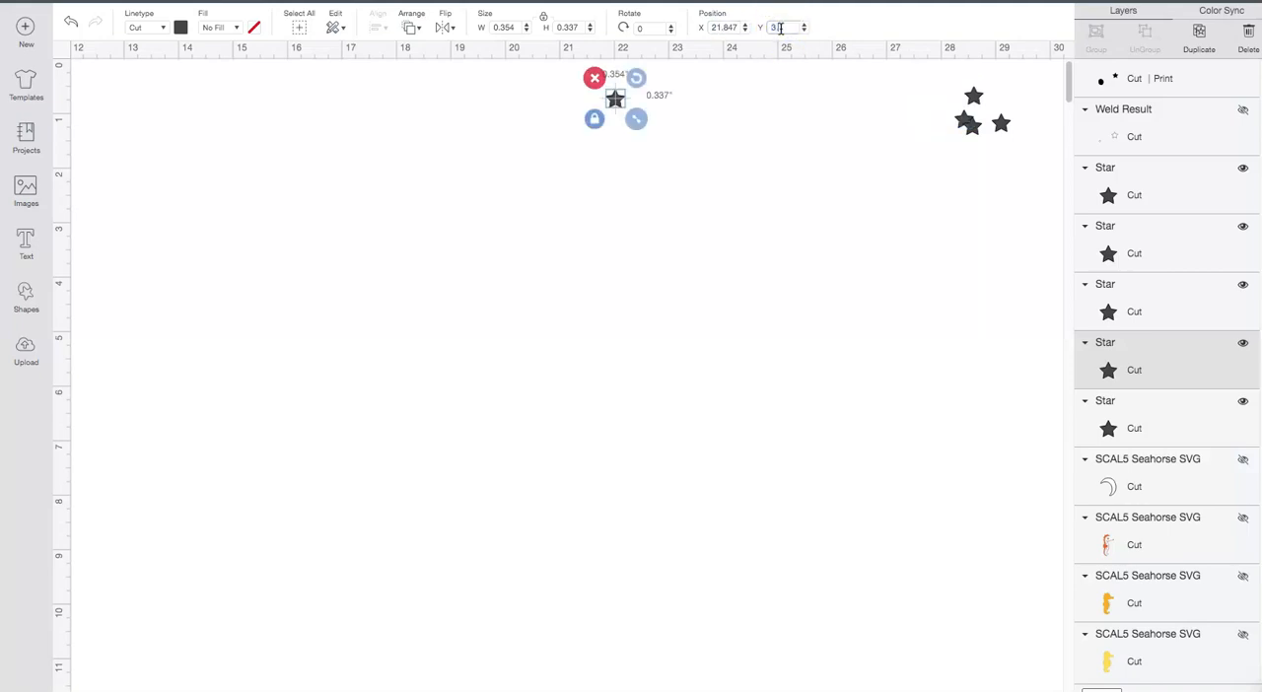
type("3.625")
key("Return")
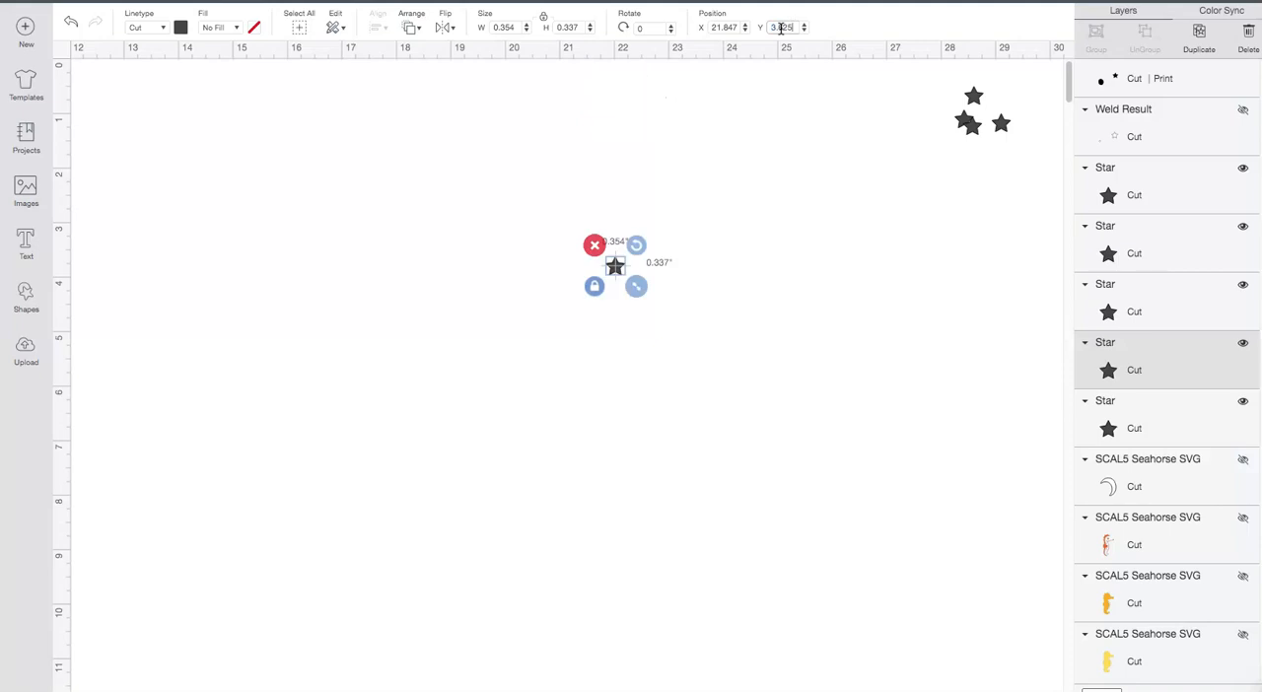
left_click(1245, 112)
left_click(1244, 111)
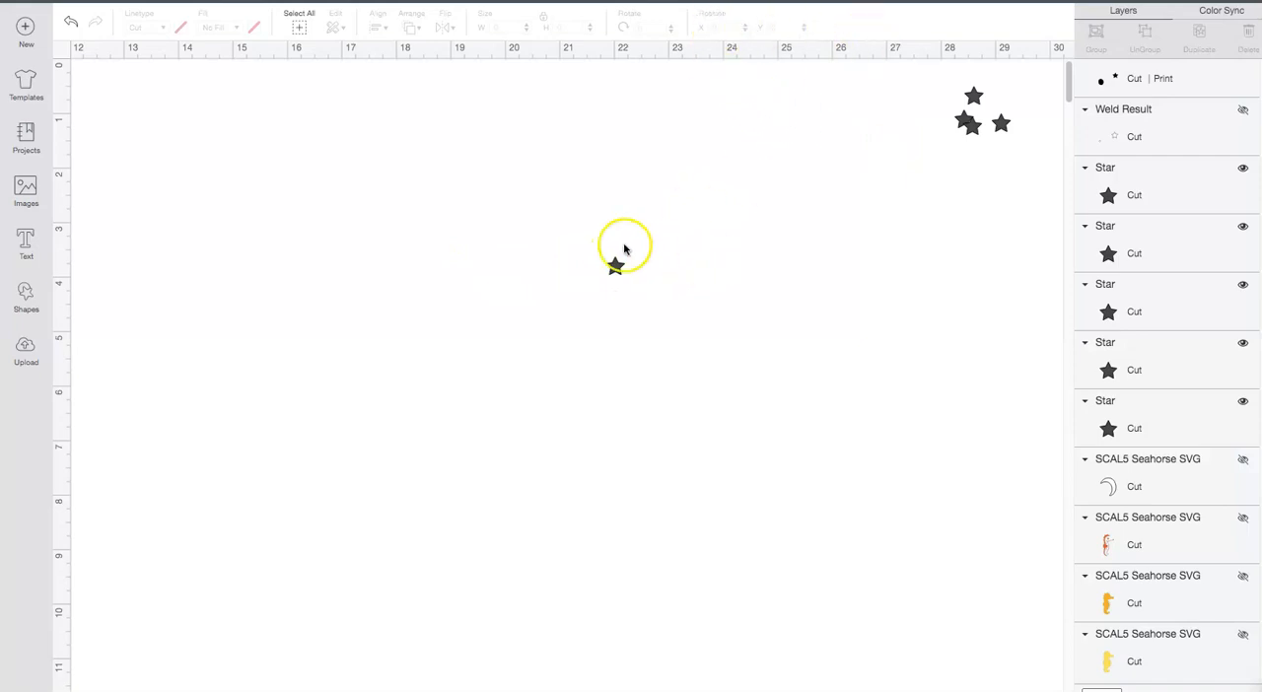
Step: Show the crescent-shaped eye layer and weld it to the placed star
left_click(1243, 463)
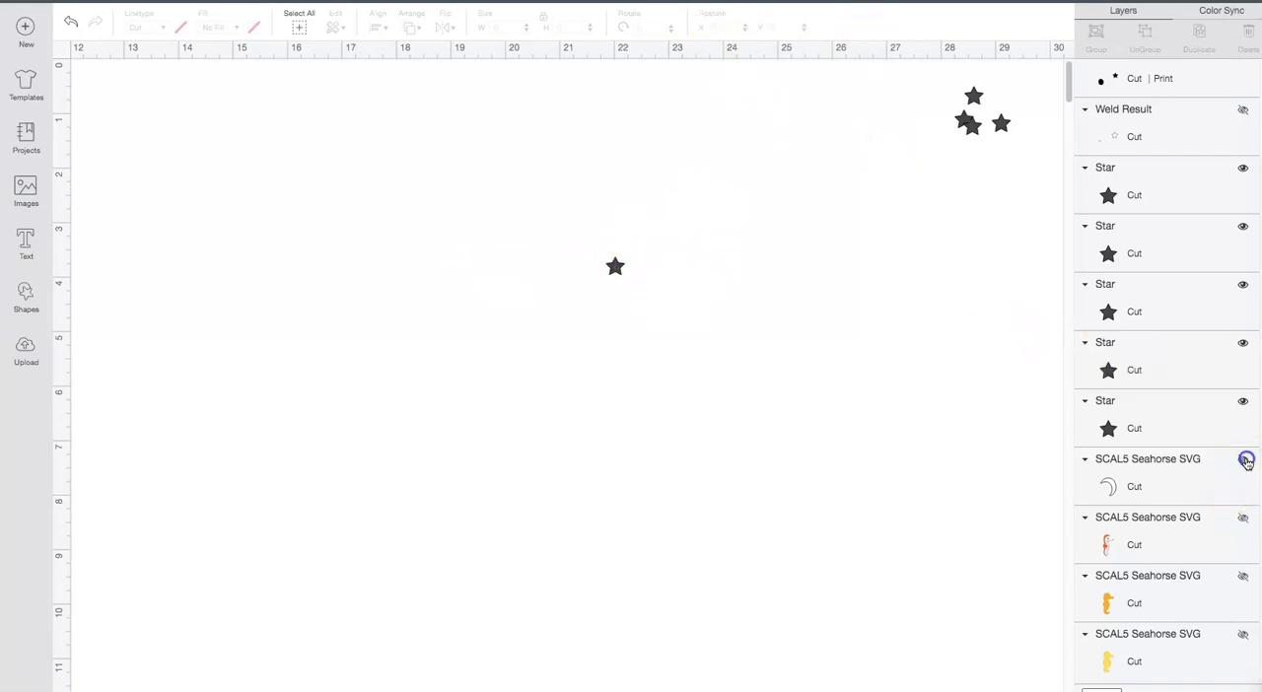
left_click(983, 423)
left_click_drag(511, 226, 693, 326)
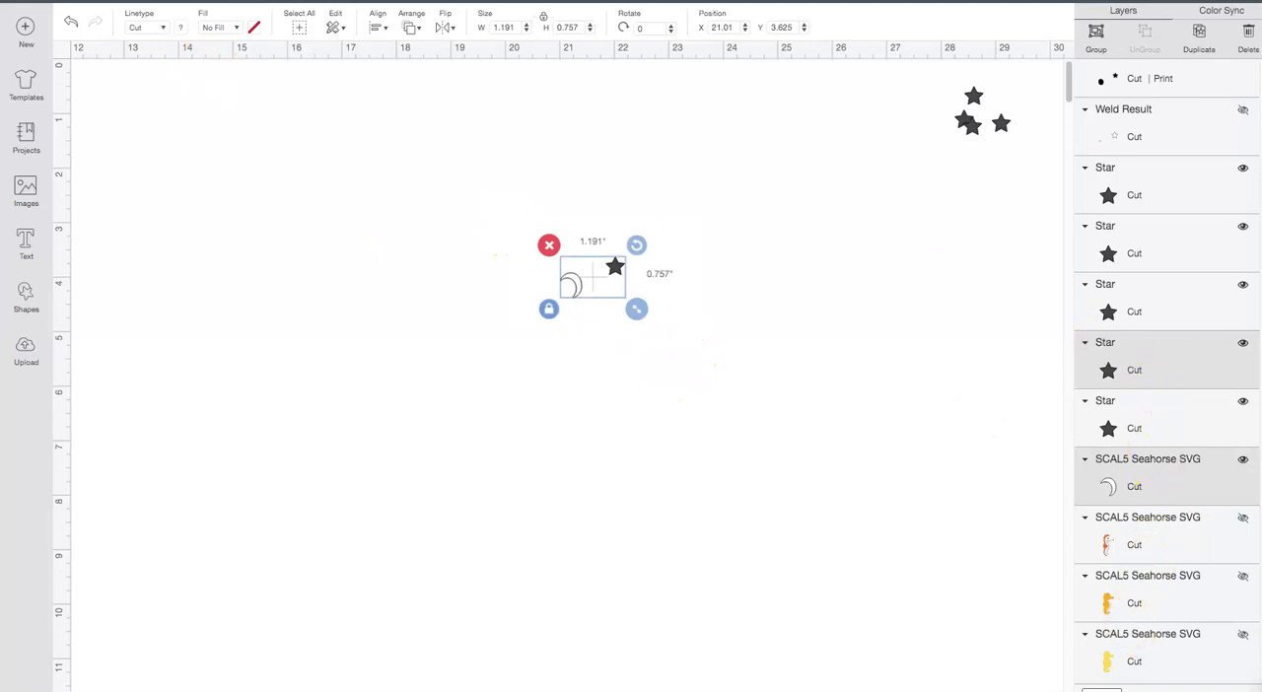
key("Delete")
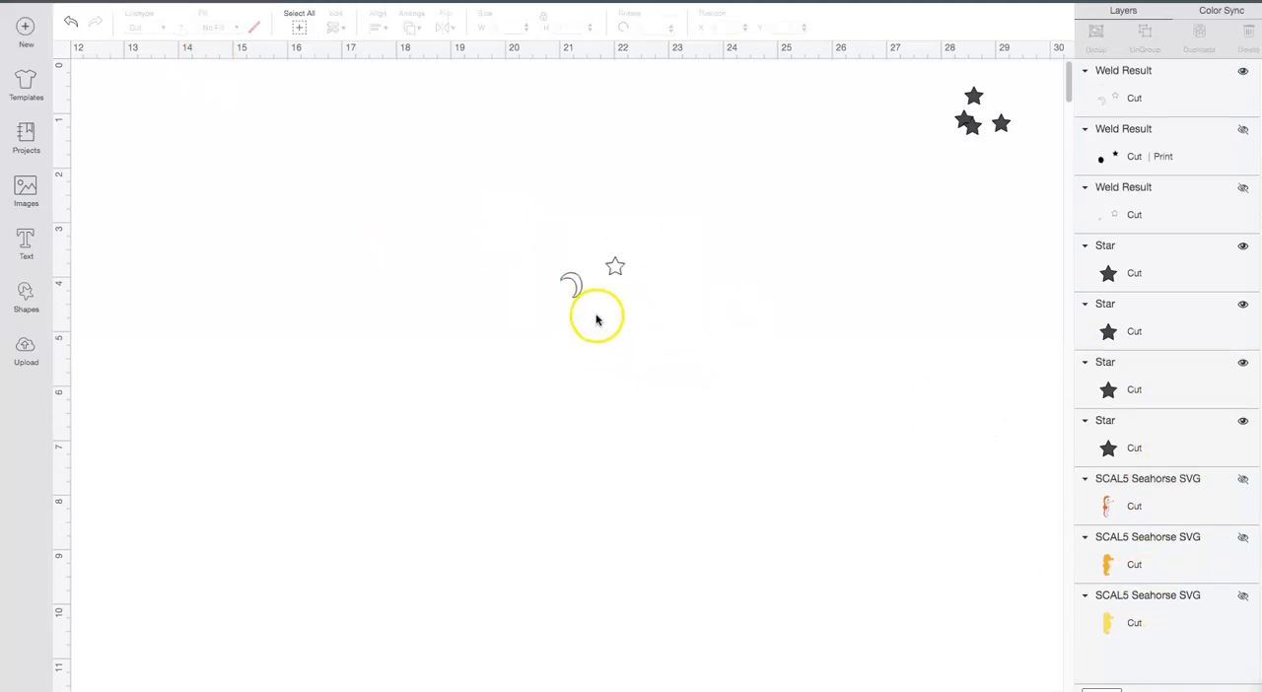
Step: Hide the welded crescent and star, and place another spare star at X 21.847, Y 3.625
left_click(1242, 71)
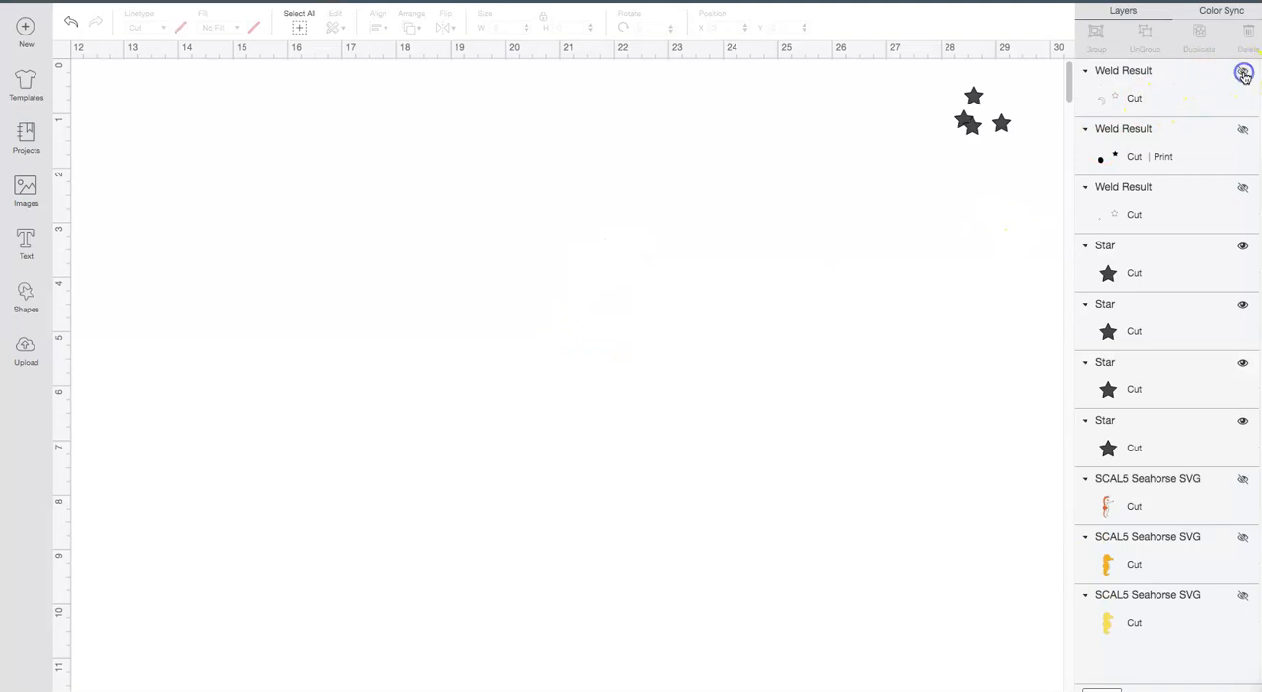
left_click(1003, 122)
left_click(723, 27)
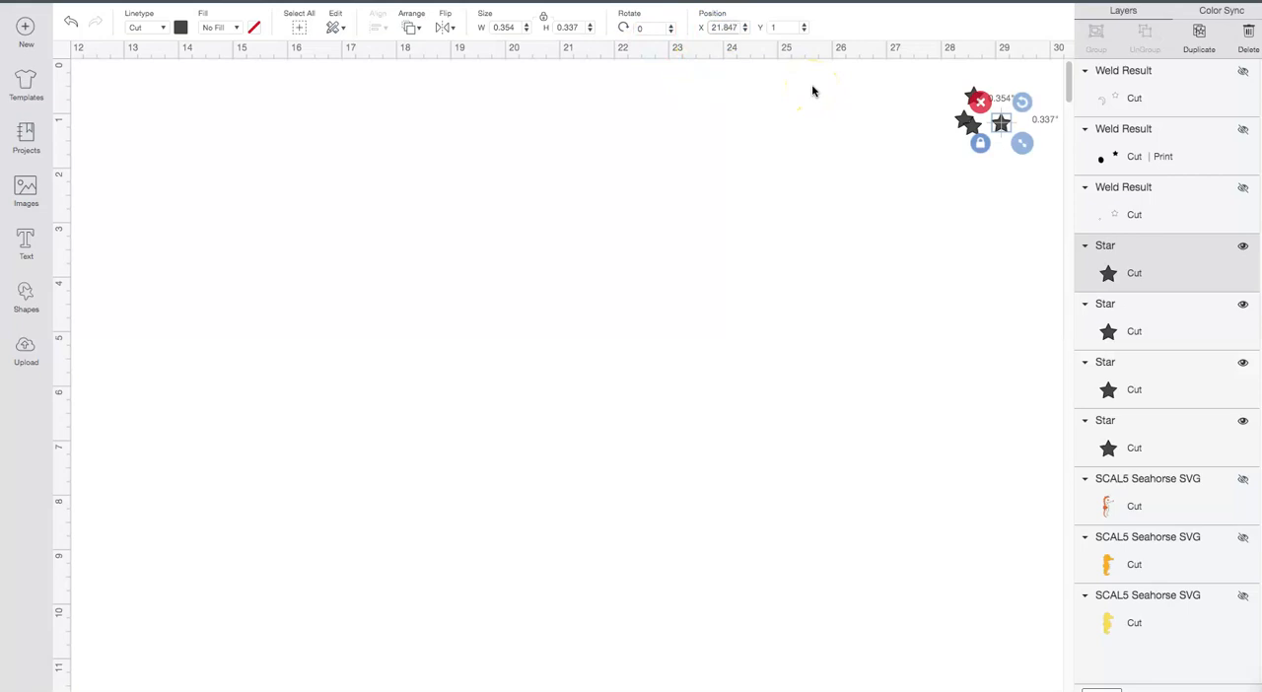
left_click(780, 26)
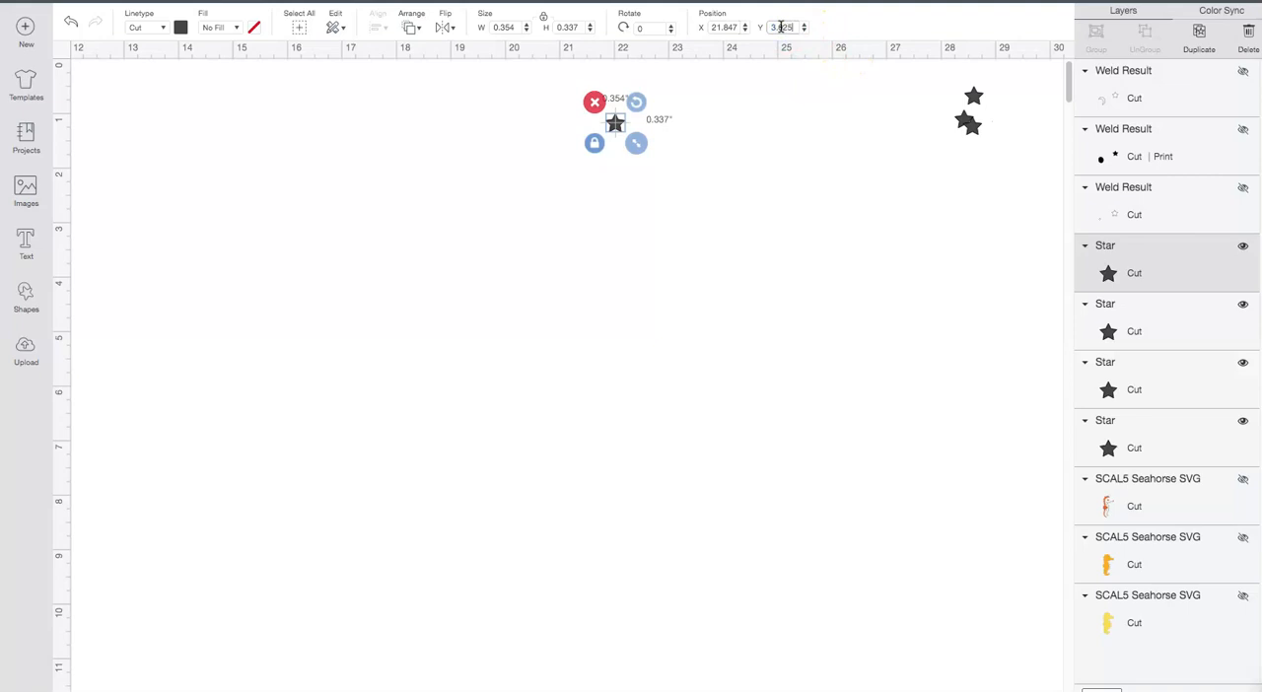
type("3.625")
key("Return")
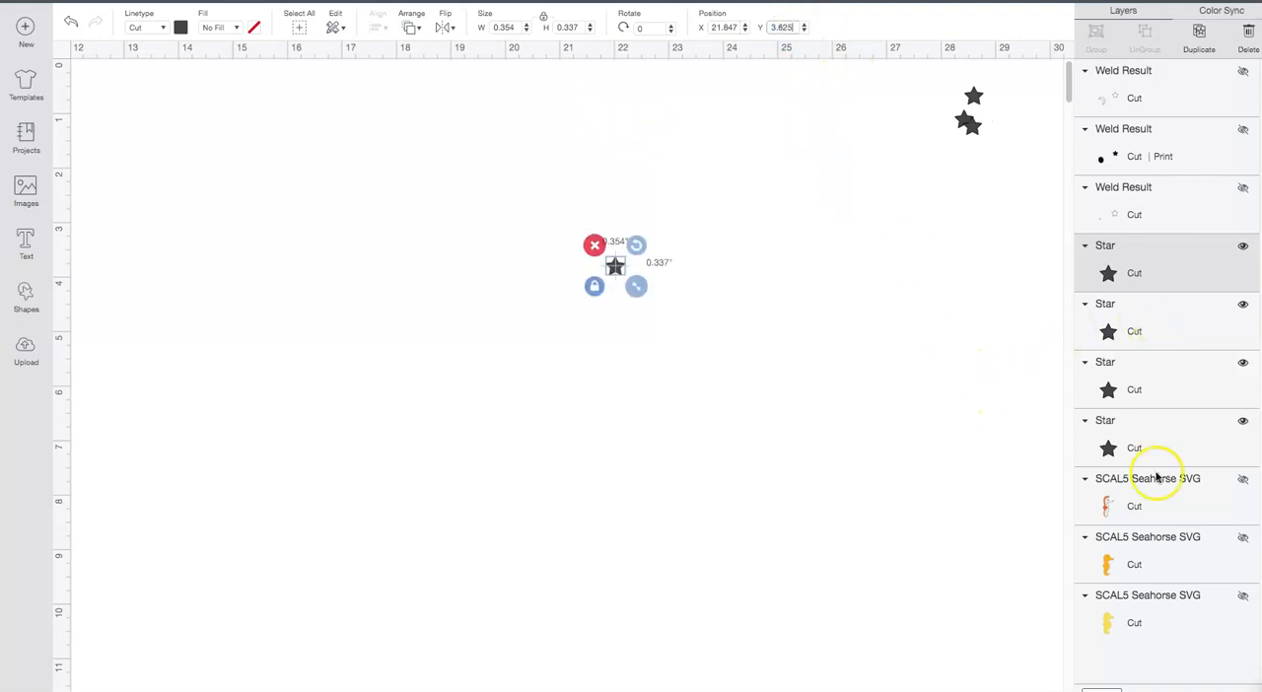
Step: Show the orange seahorse detail layer together with the three welded eye layers
left_click(1157, 512)
left_click(1244, 481)
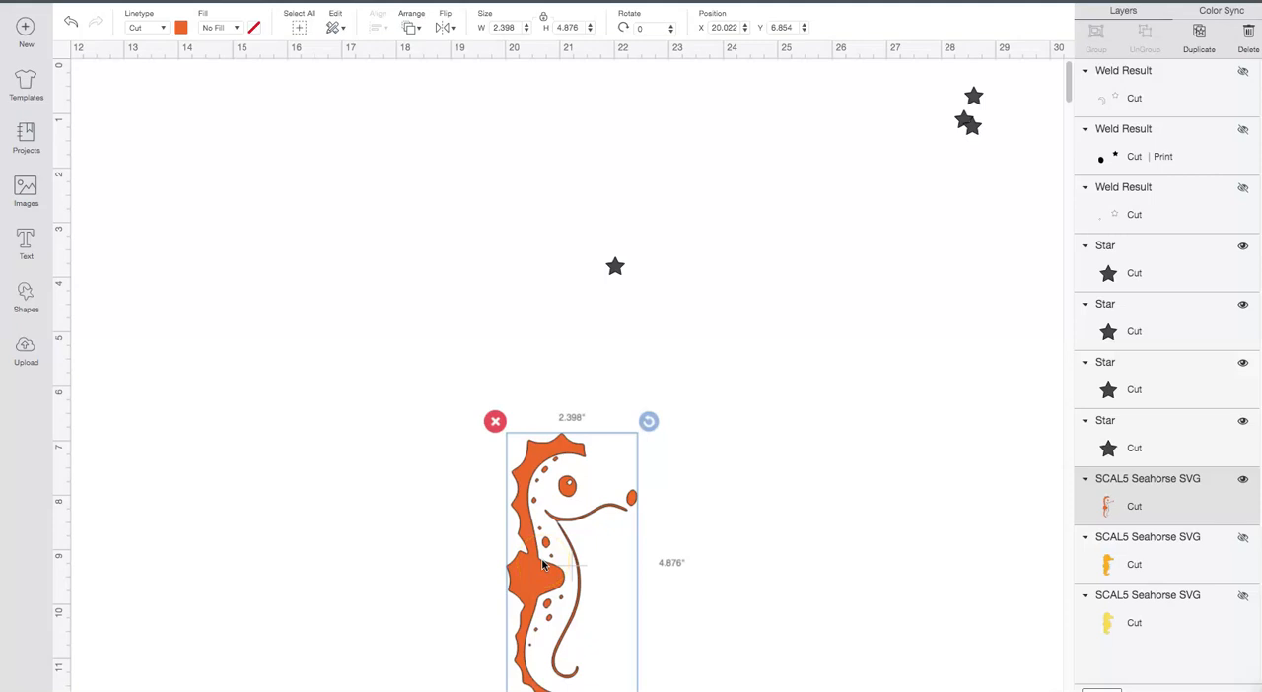
left_click(1243, 71)
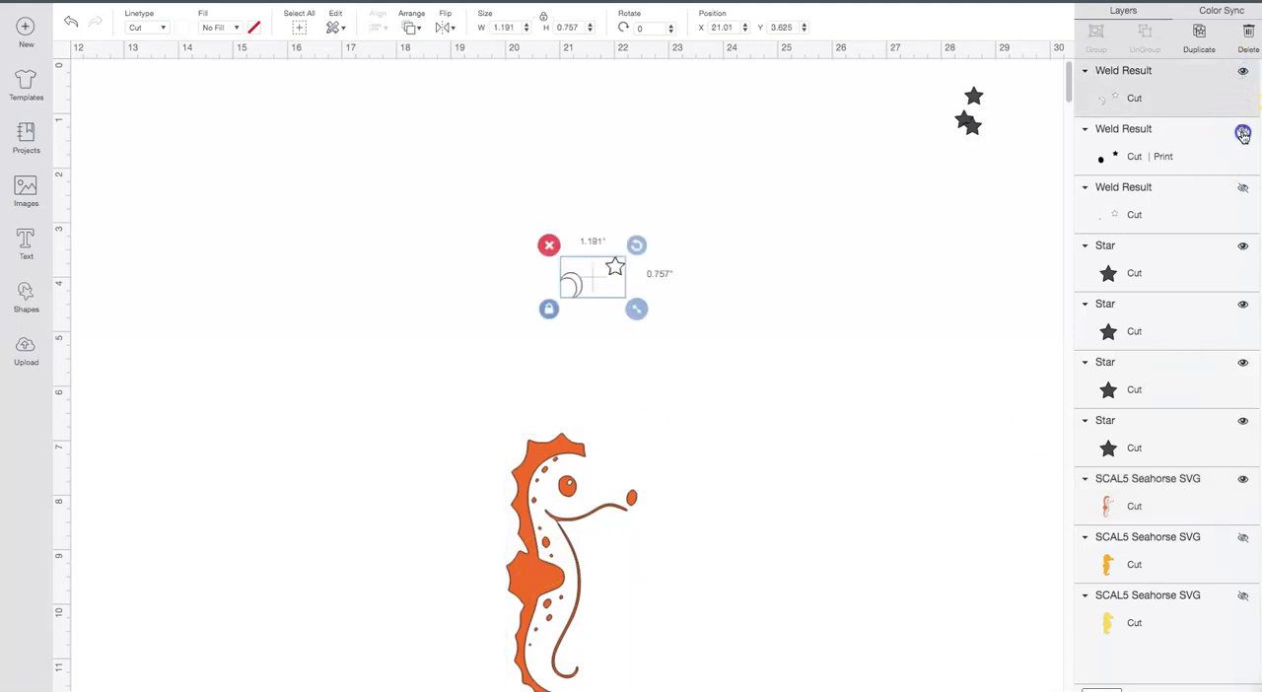
left_click(1243, 134)
left_click(1244, 188)
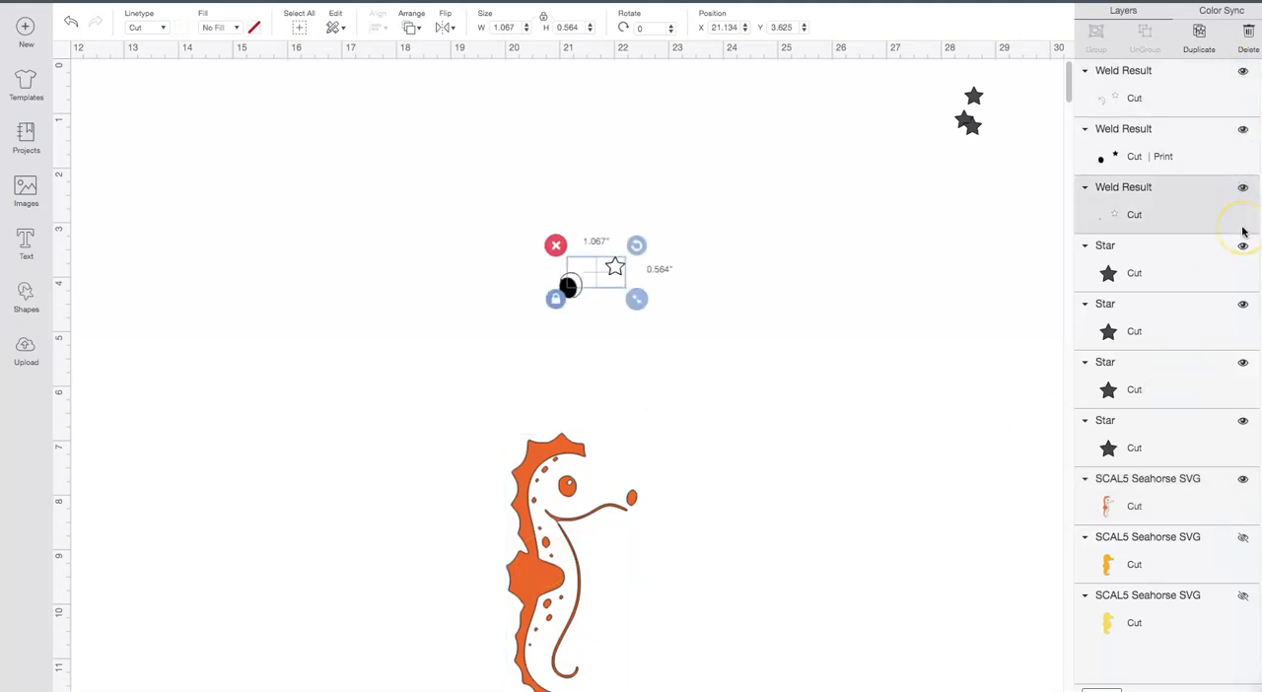
Step: Move the orange seahorse detail layer up over the welded eye layers, to about X 20.078, Y 3.187
left_click(543, 537)
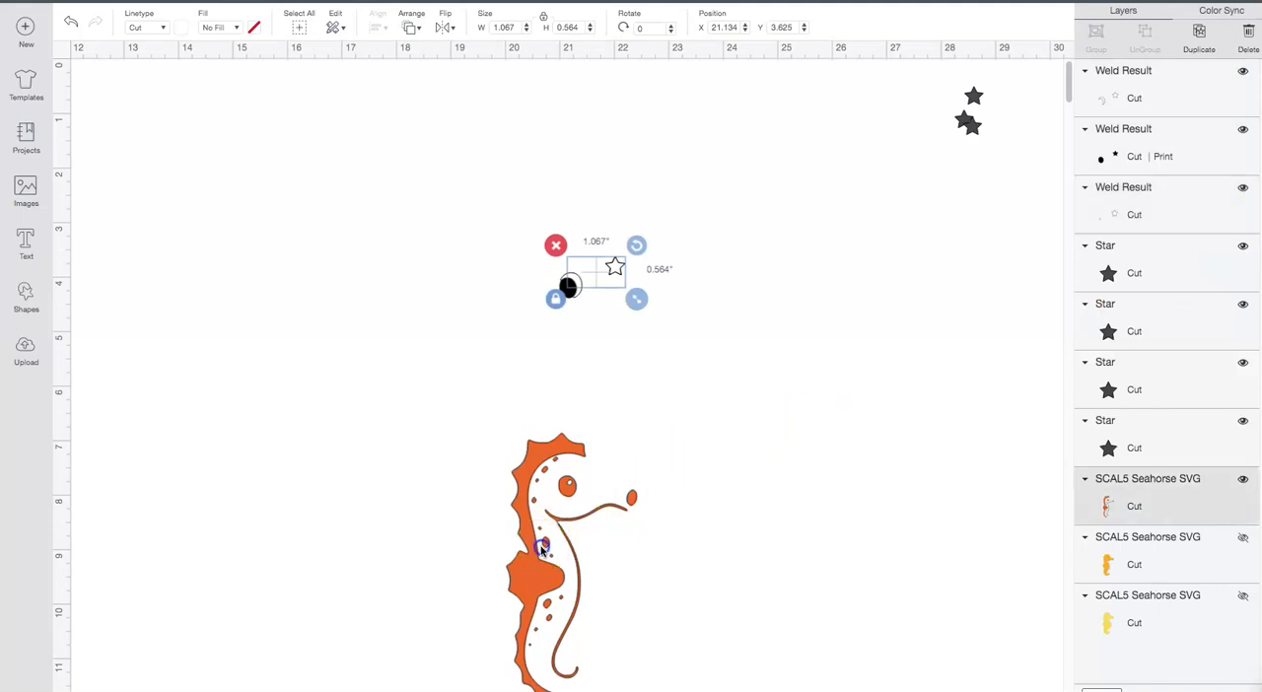
left_click_drag(543, 463, 545, 347)
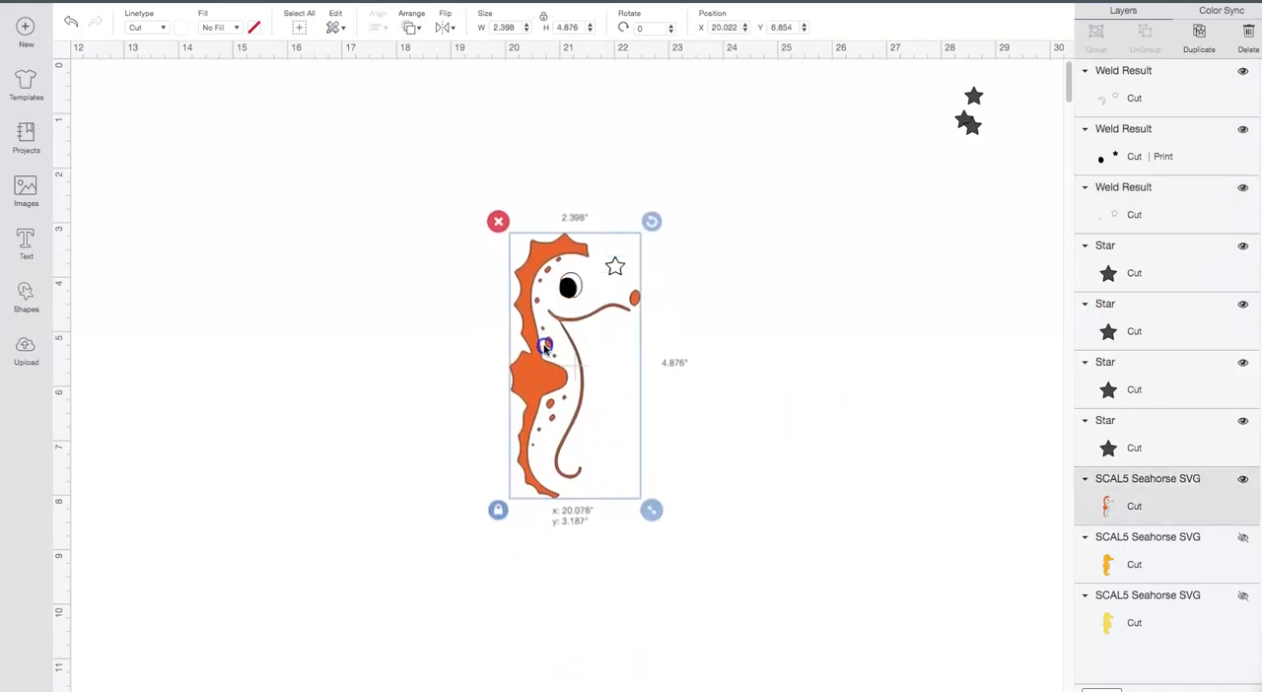
left_click(720, 411)
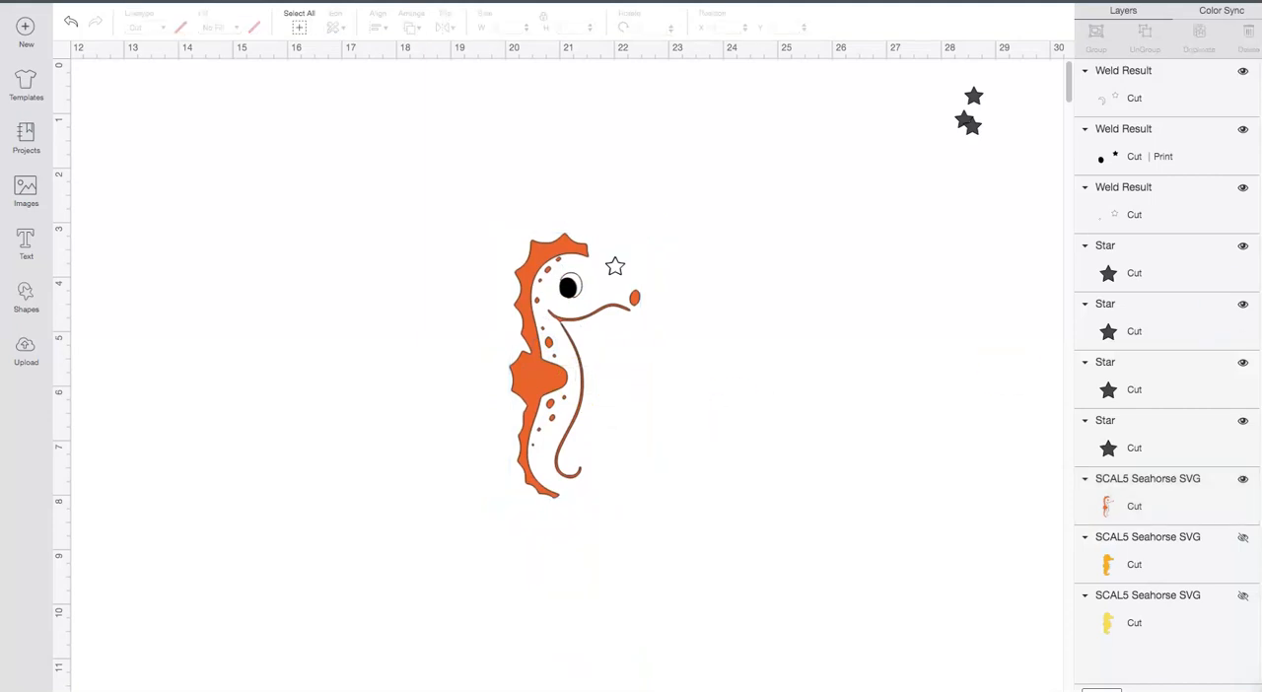
Step: Hide the three welded eye layers, leaving the orange detail layer and the placed star visible
left_click(1244, 75)
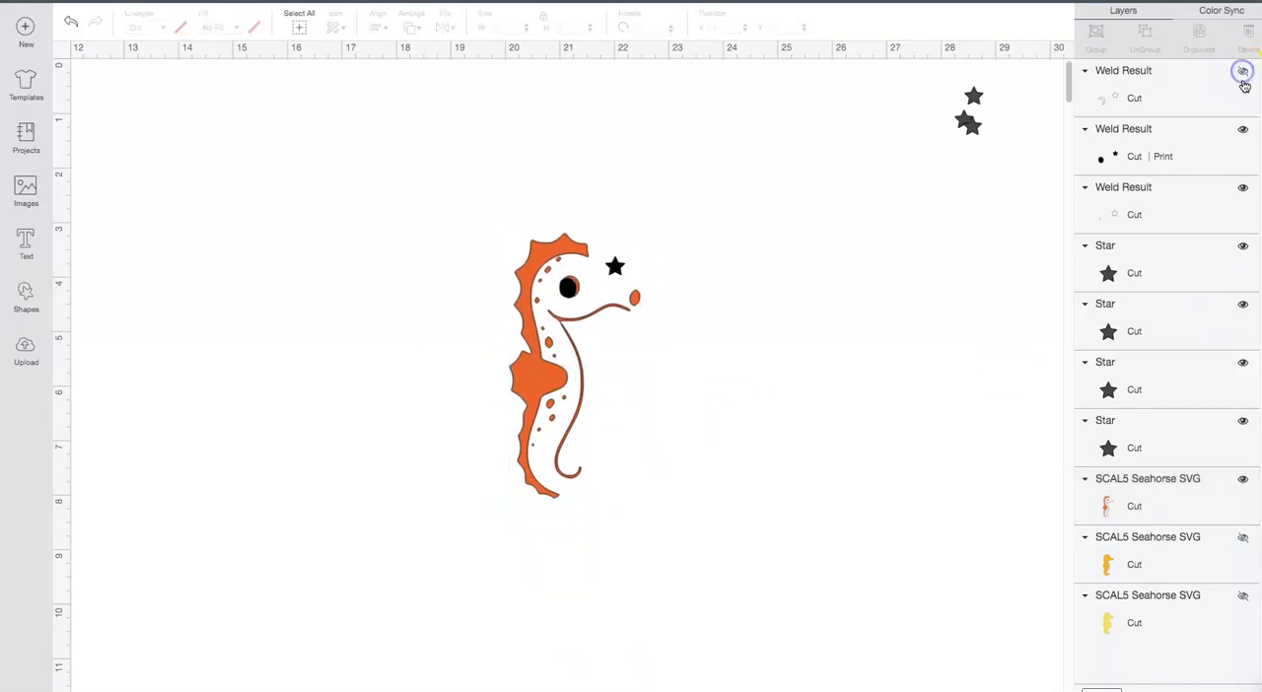
left_click(1243, 132)
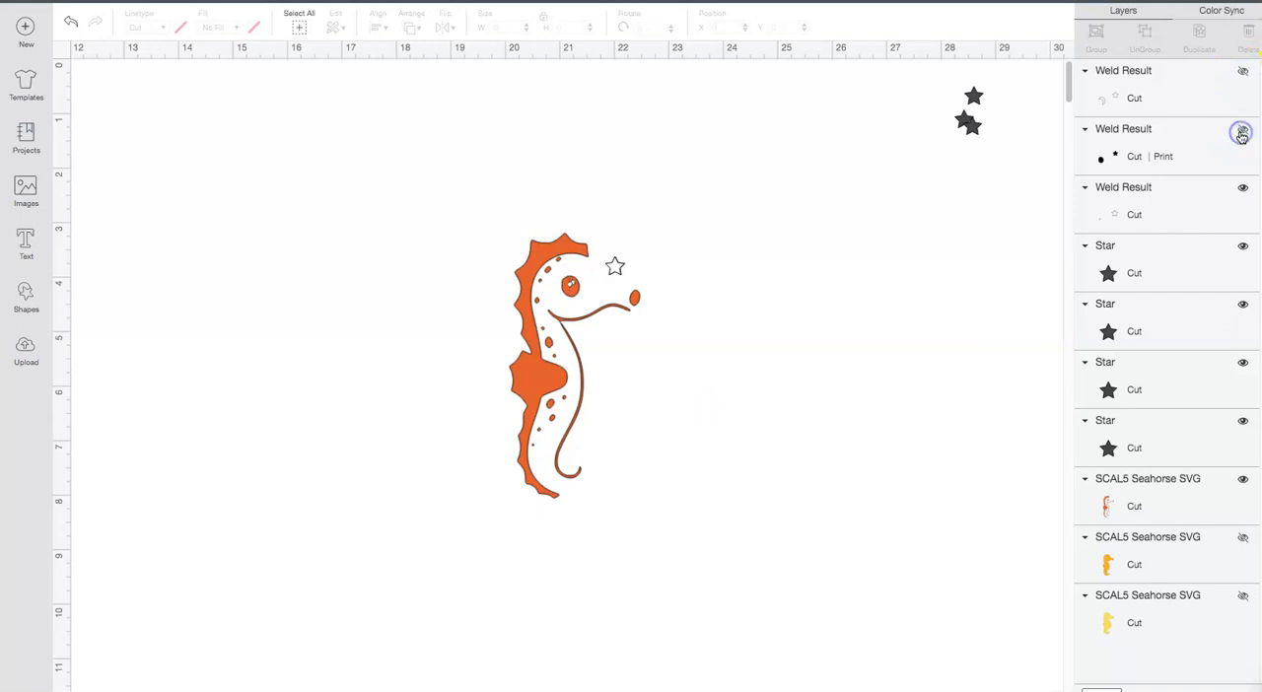
left_click(1244, 189)
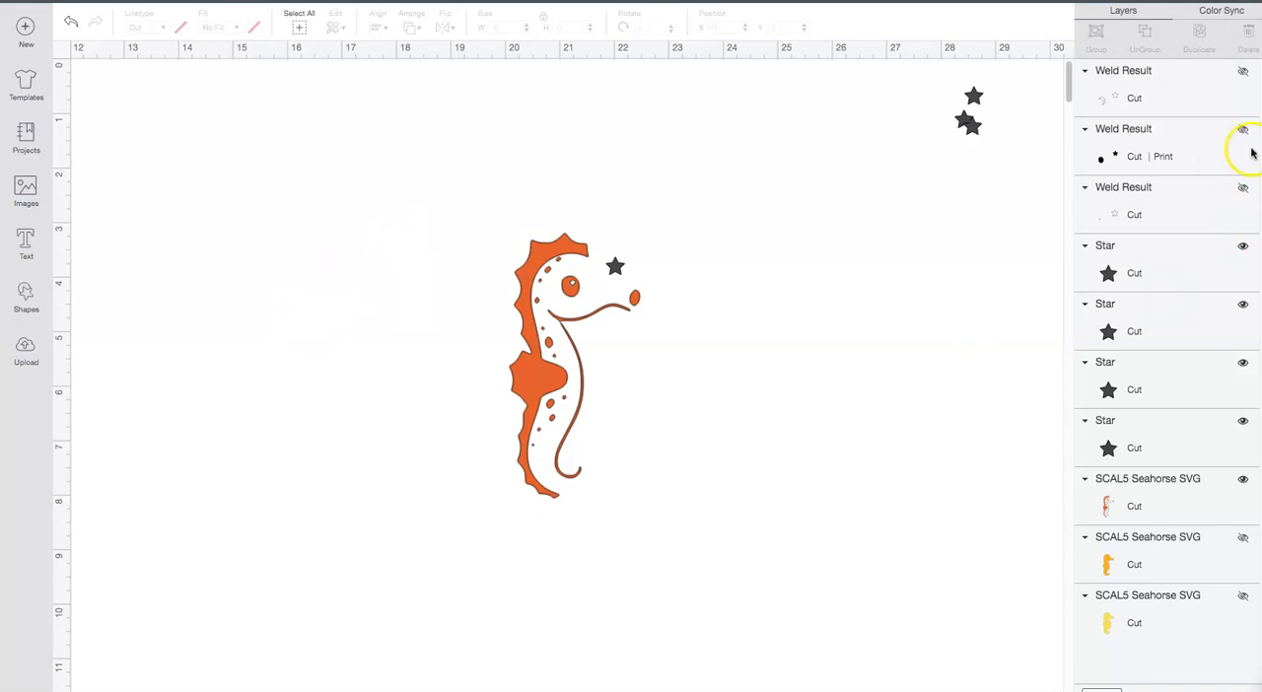
Step: Show the golden body layer and shift the orange detail layer to about X 20.036, Y 3.229 to line up with it
left_click(1244, 539)
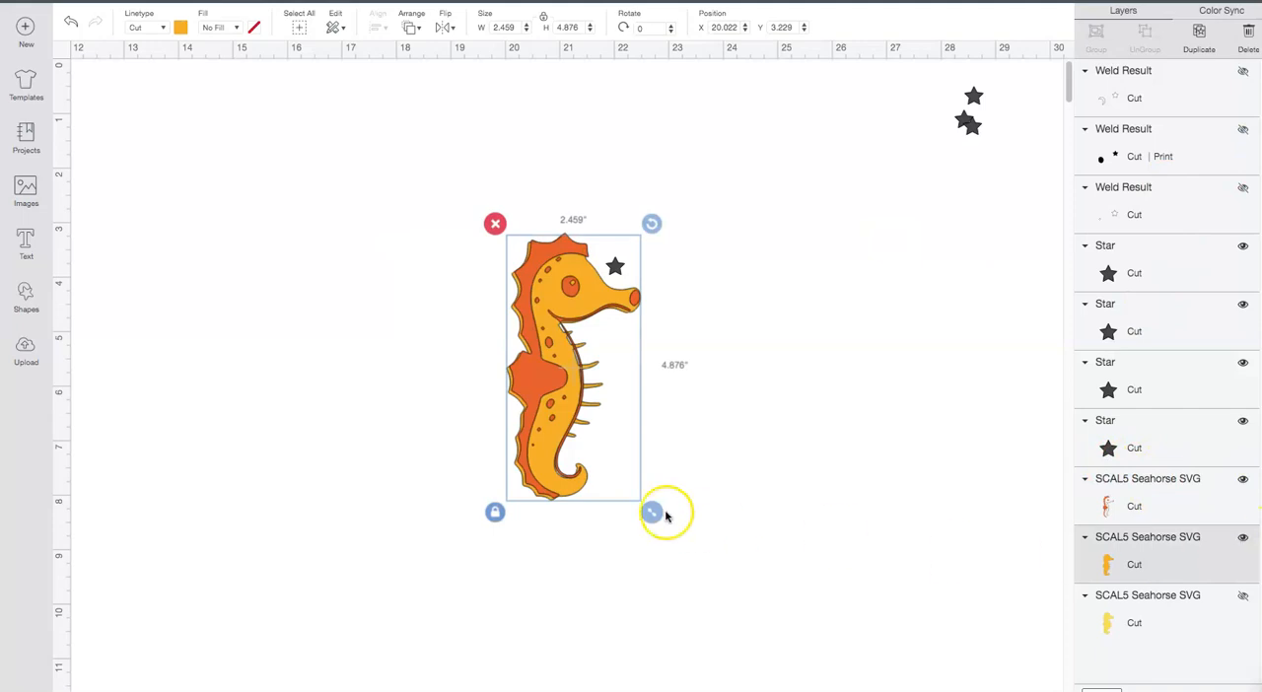
left_click_drag(558, 463, 561, 471)
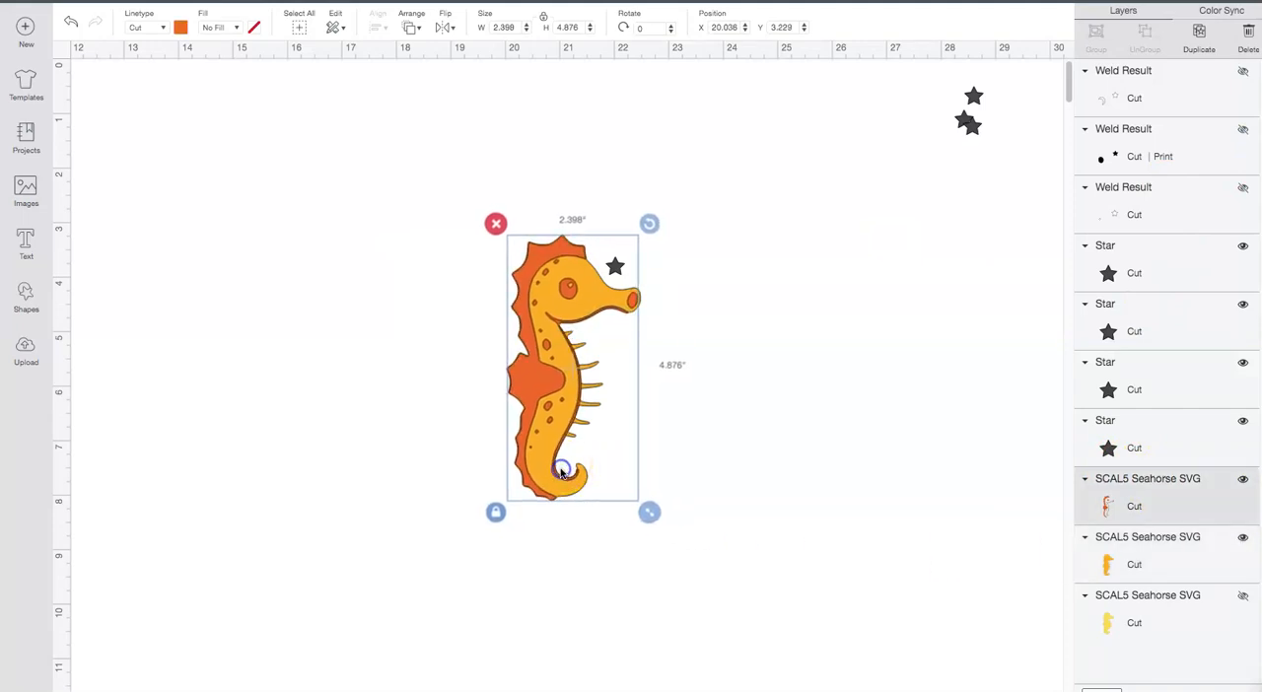
left_click(1159, 566)
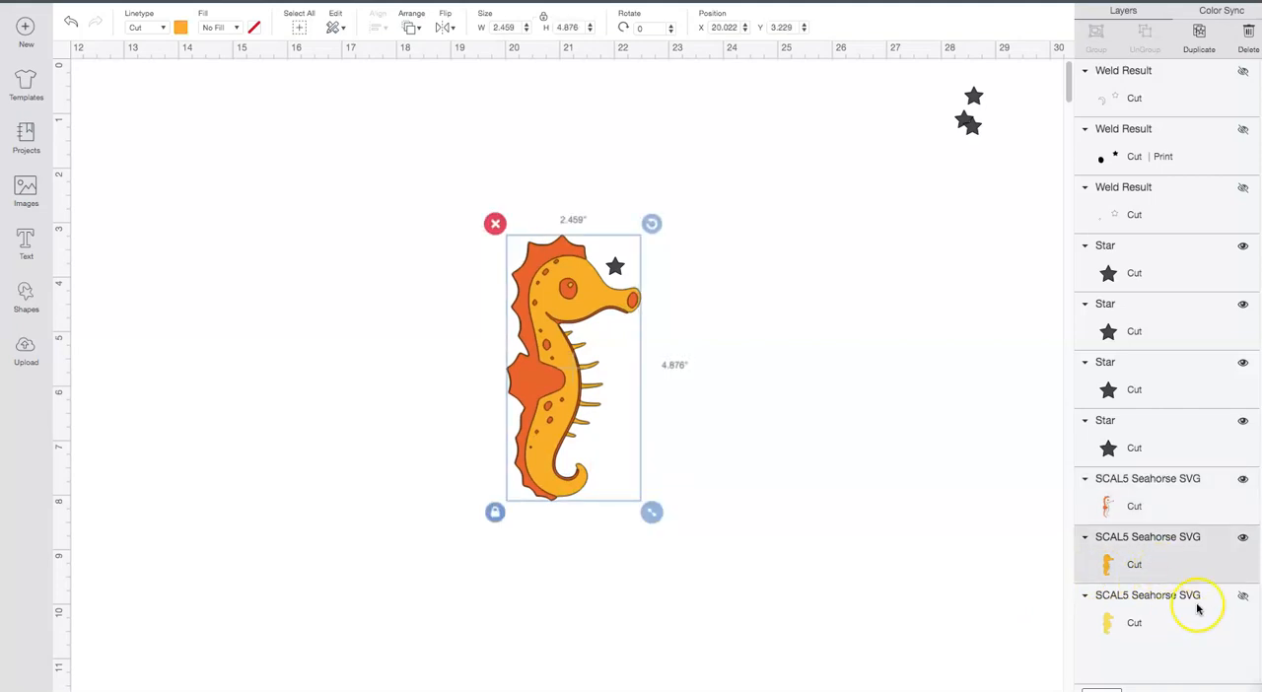
Step: Preview the pale yellow silhouette layer beneath the others, and hide it together with the golden body layer
left_click(1244, 596)
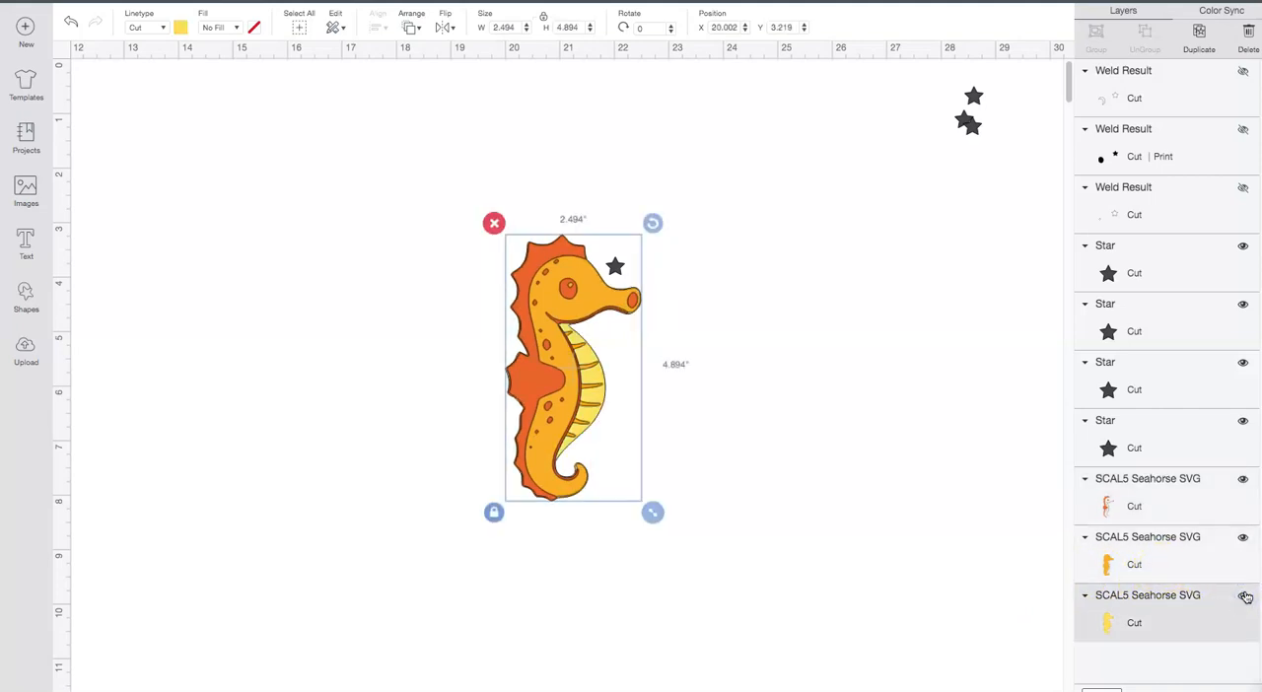
left_click(1244, 597)
left_click(1242, 537)
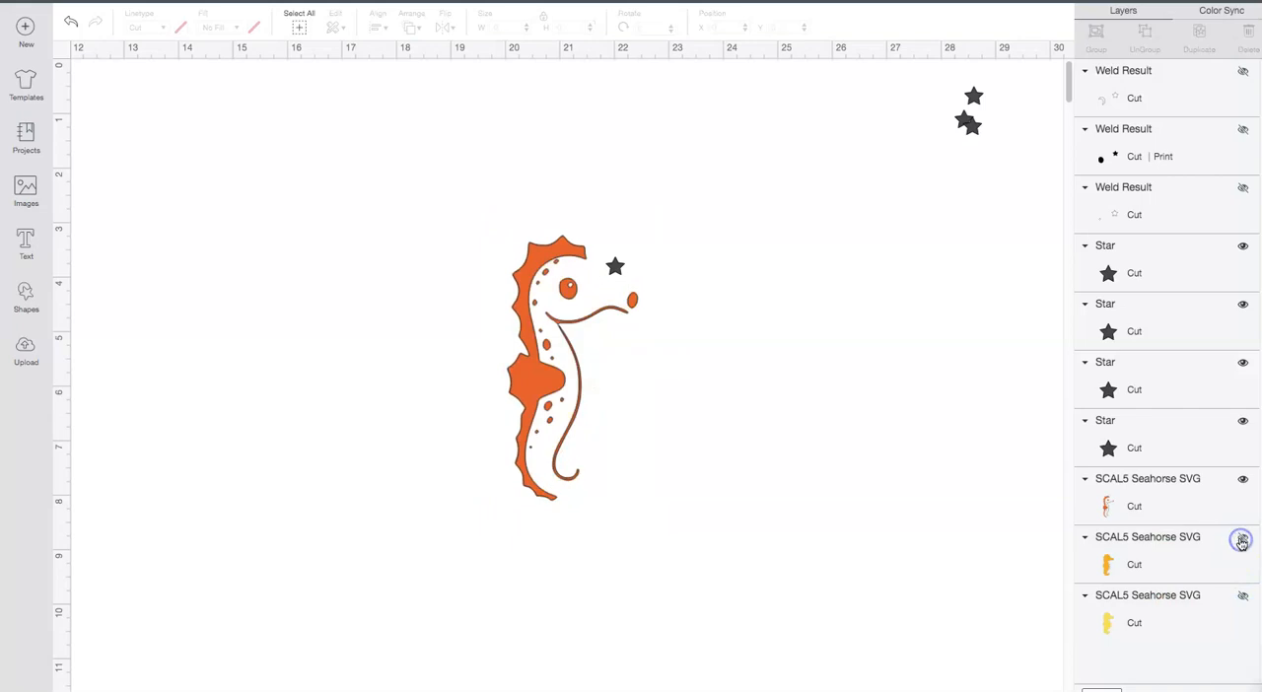
Step: Weld the orange detail layer to the placed star and hide the welded result
left_click_drag(458, 186, 761, 562)
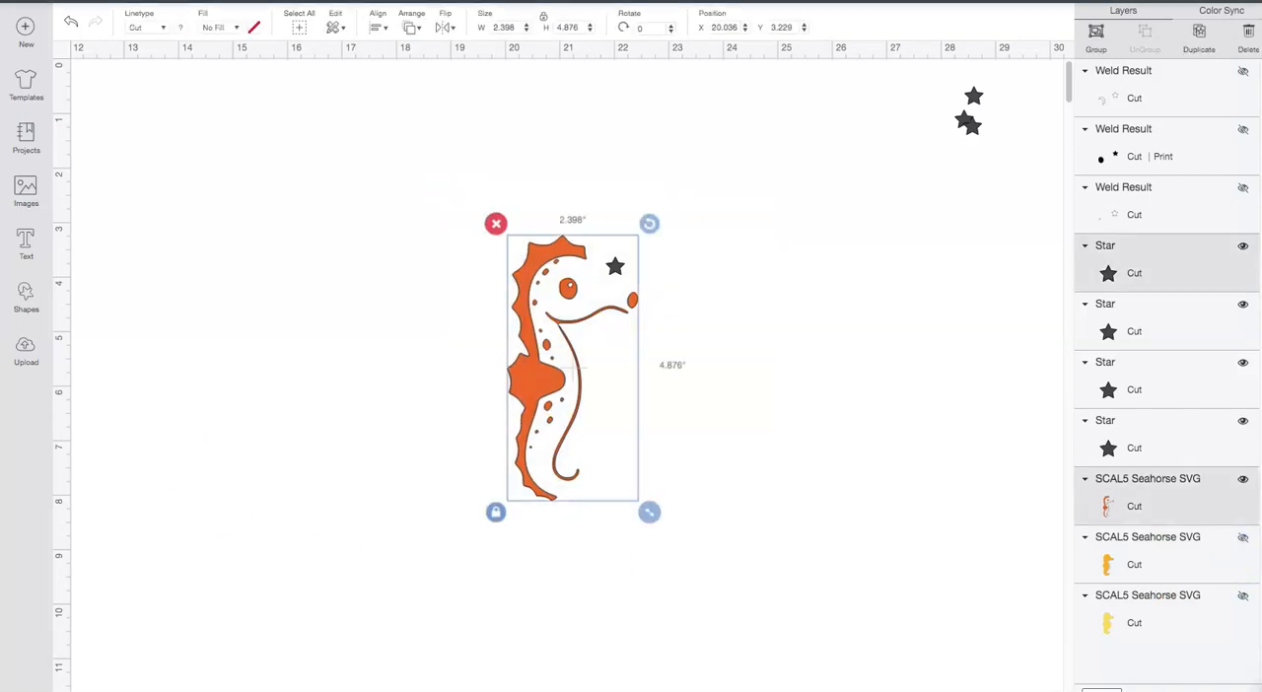
key("ctrl+super+f")
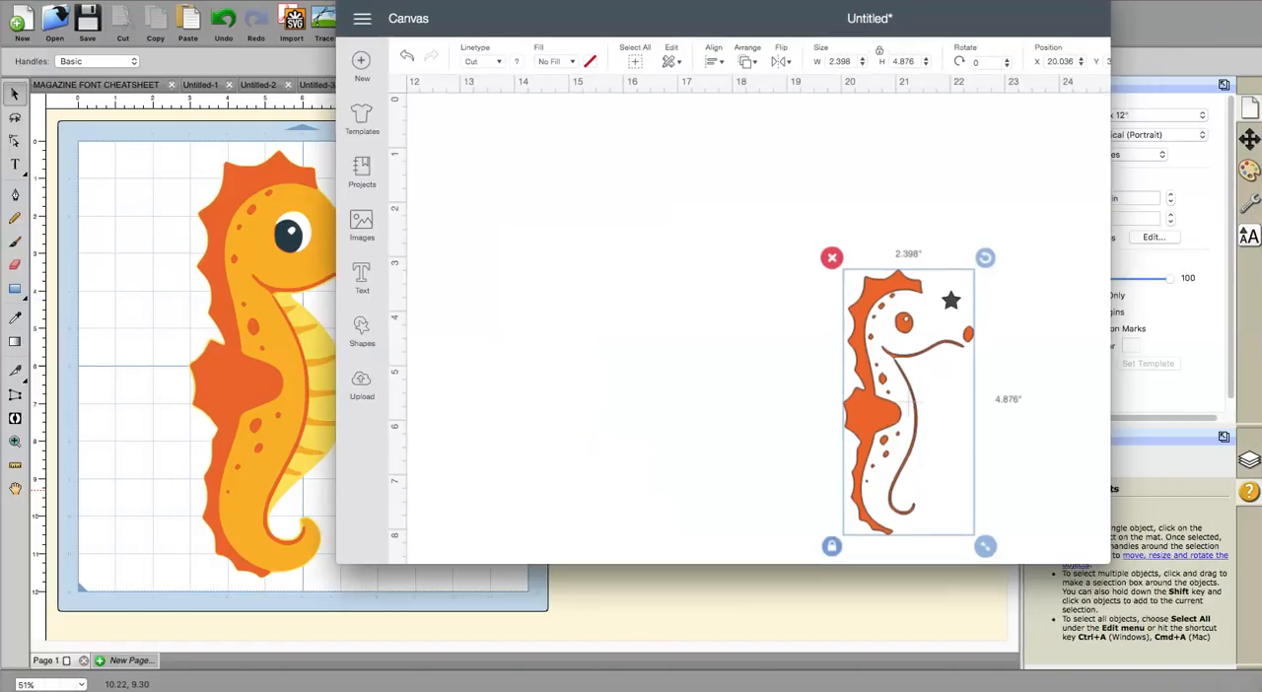
key("ctrl+super+f")
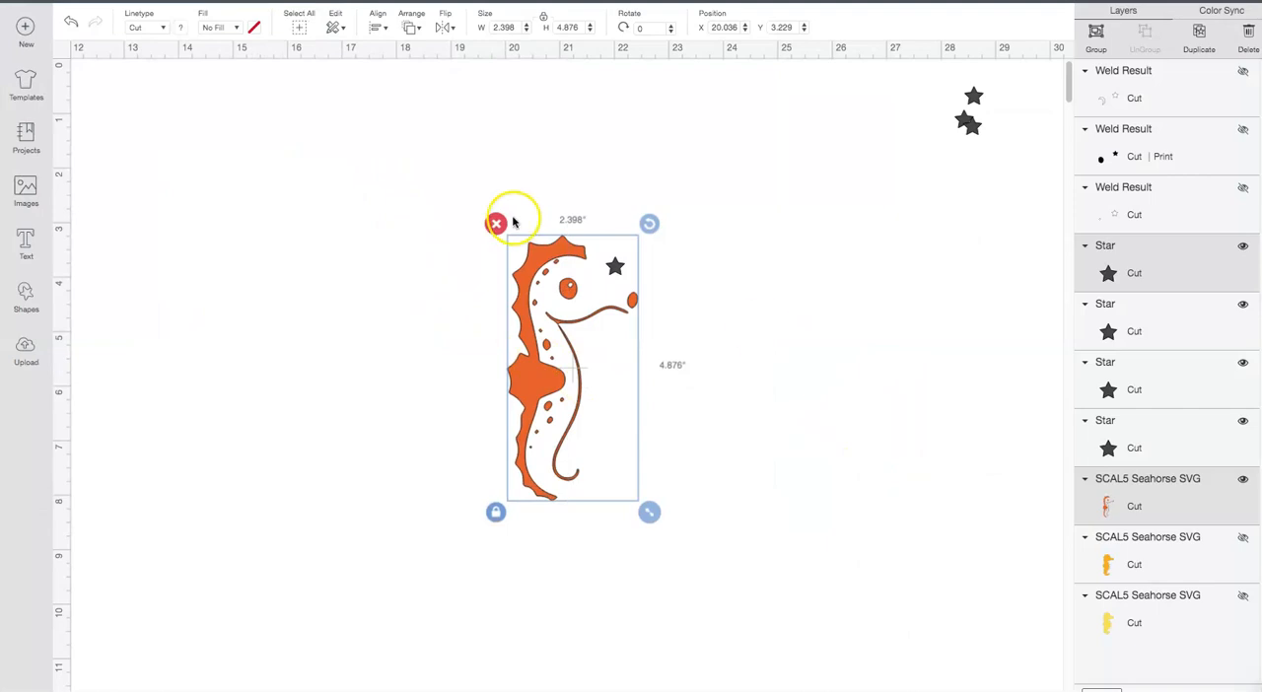
left_click(440, 203)
left_click_drag(431, 171, 749, 555)
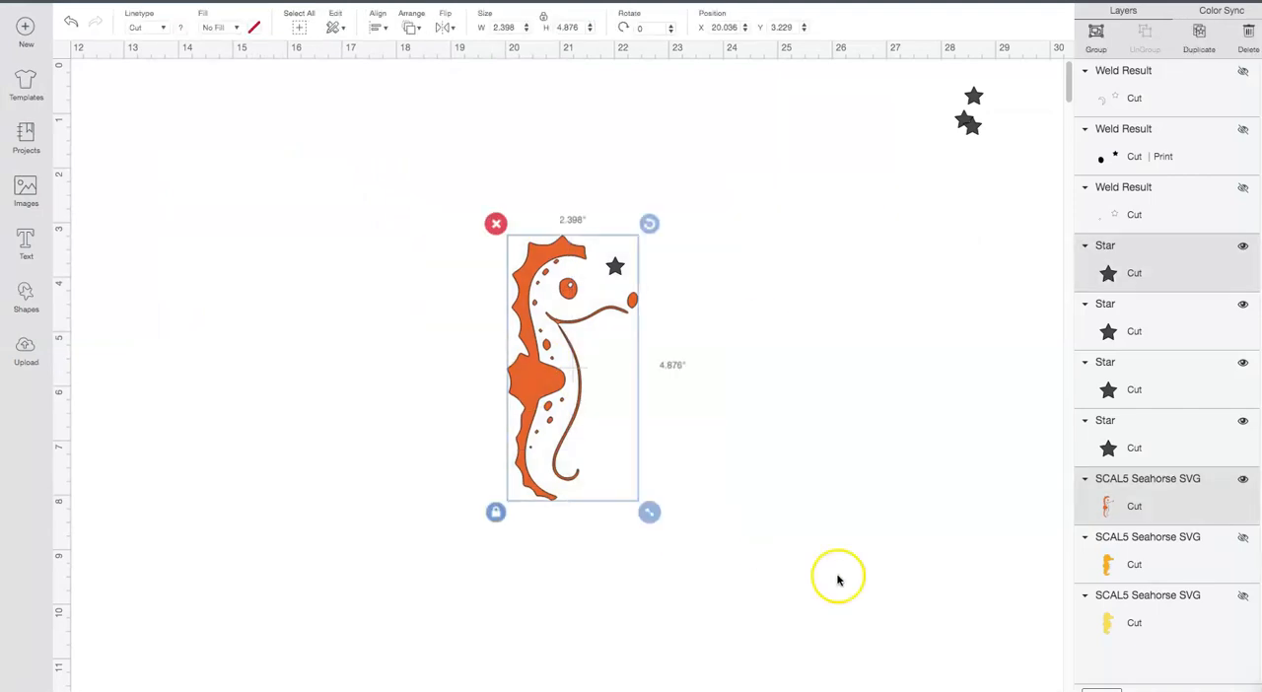
left_click(1131, 690)
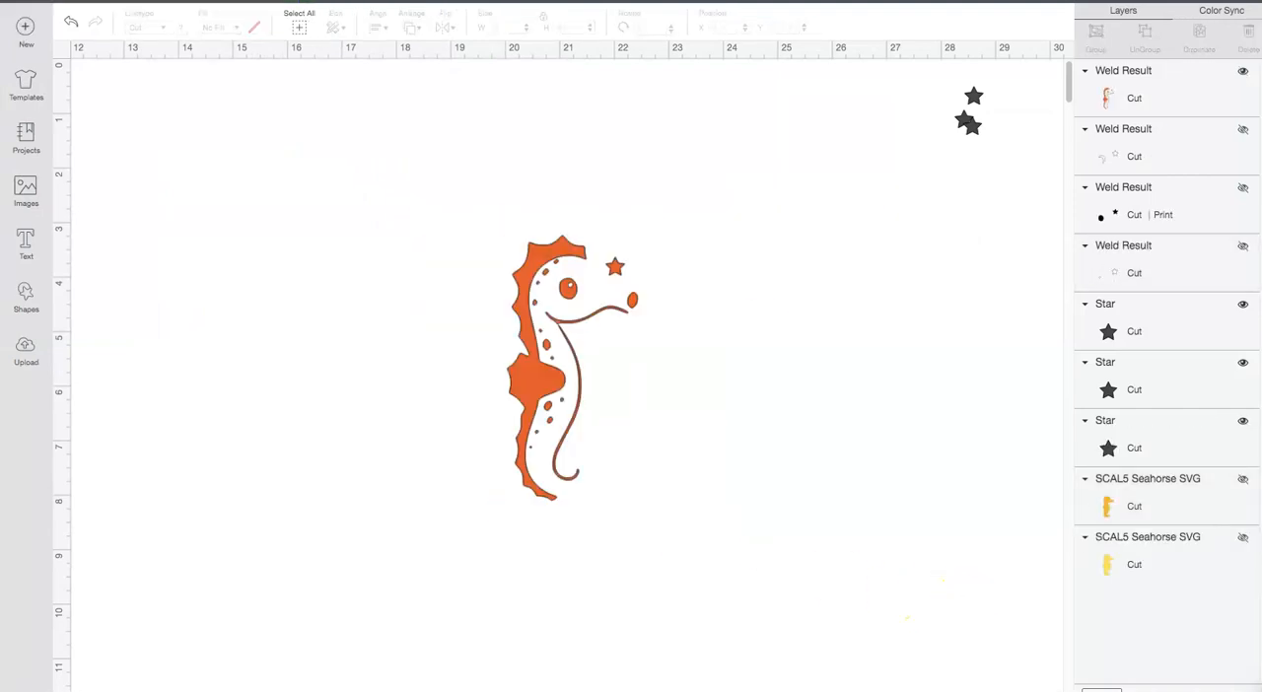
left_click(1243, 71)
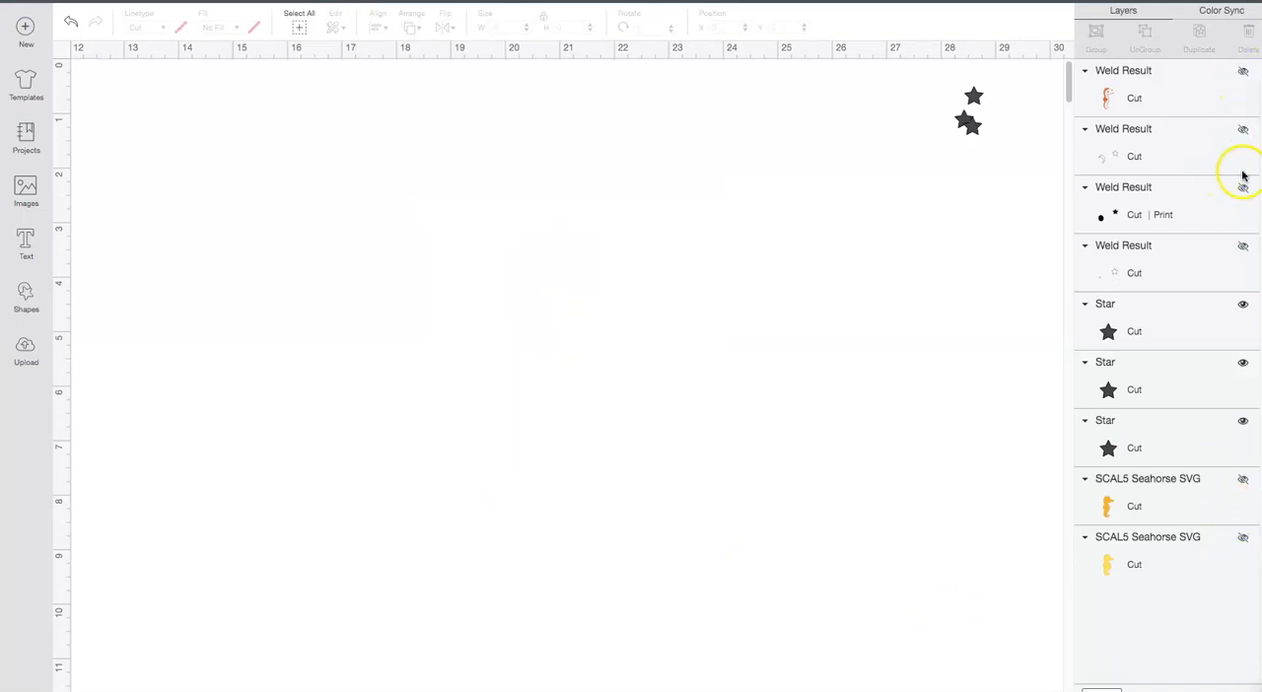
Step: Show the golden body layer and place a spare star at X 21.847, Y 3.625
left_click(1244, 479)
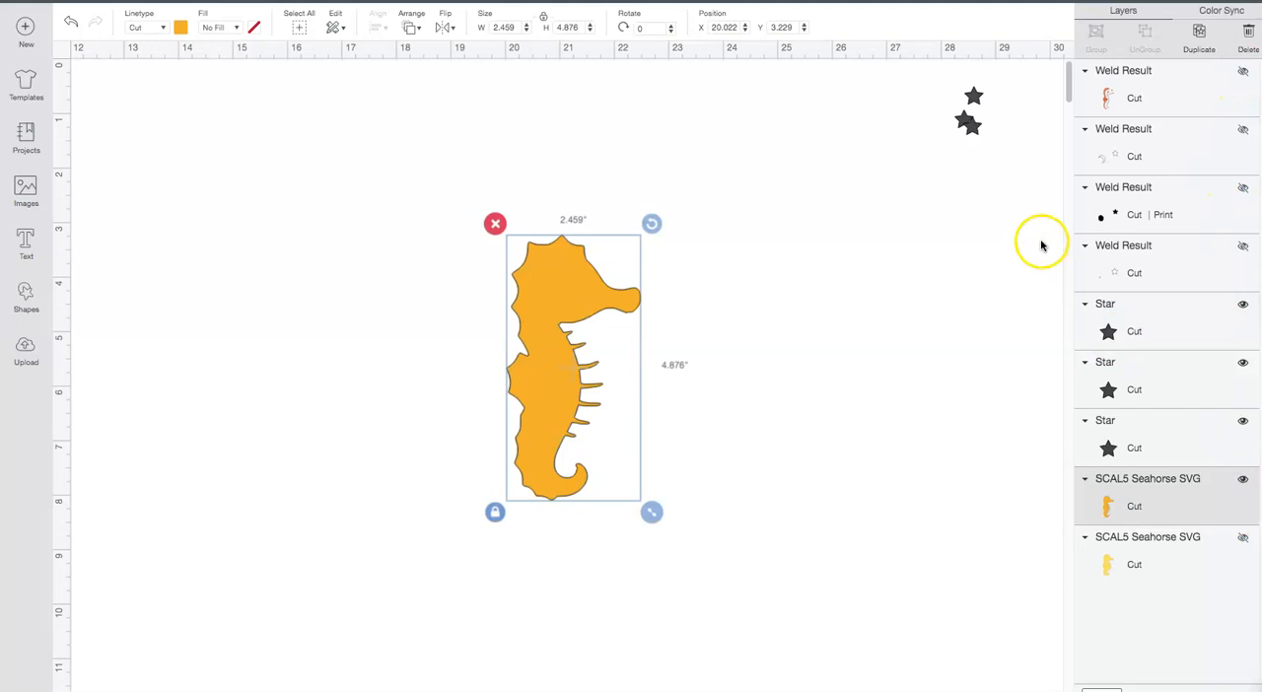
left_click(974, 98)
left_click(720, 27)
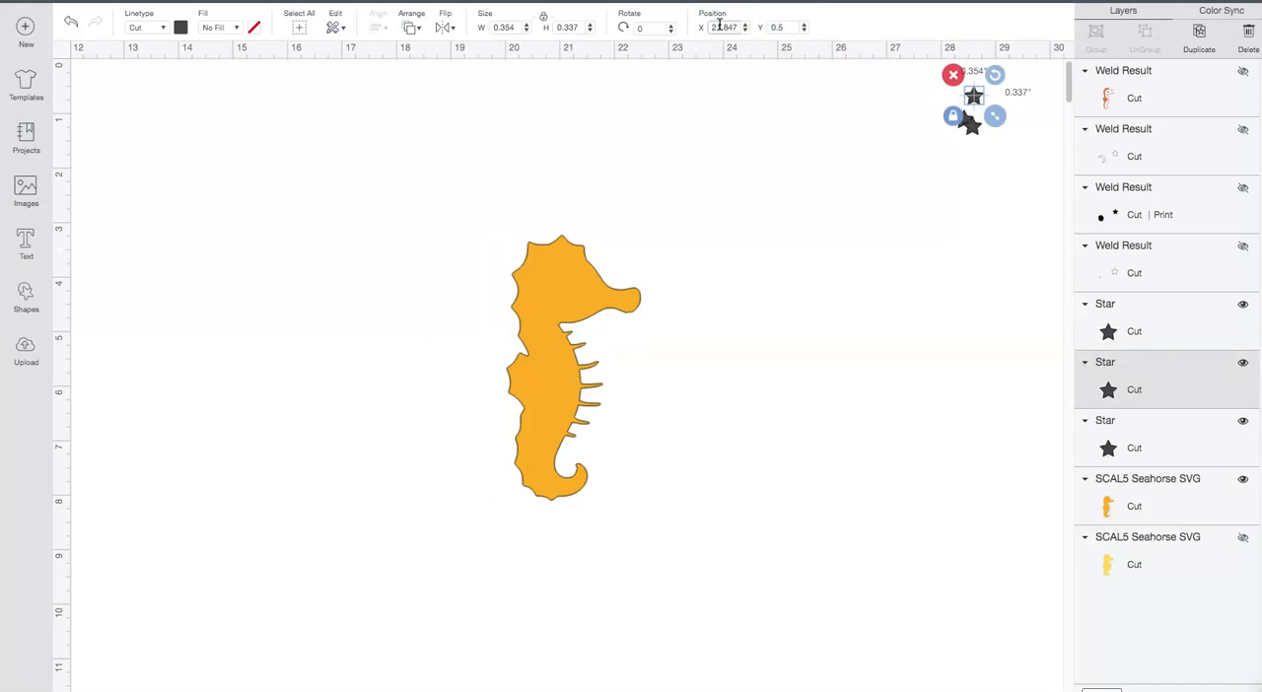
type("21.847")
key("Return")
left_click(776, 27)
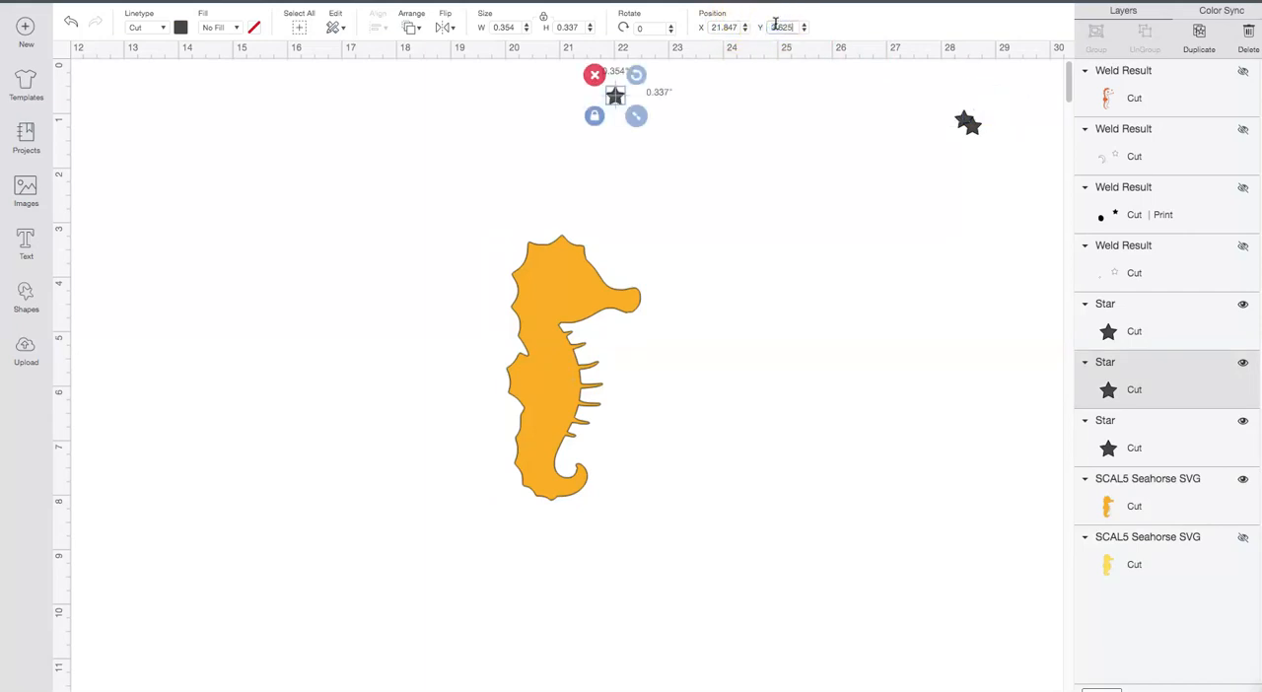
key("Return")
Step: Weld the golden body layer to the placed star and hide the welded result
left_click_drag(441, 199, 740, 588)
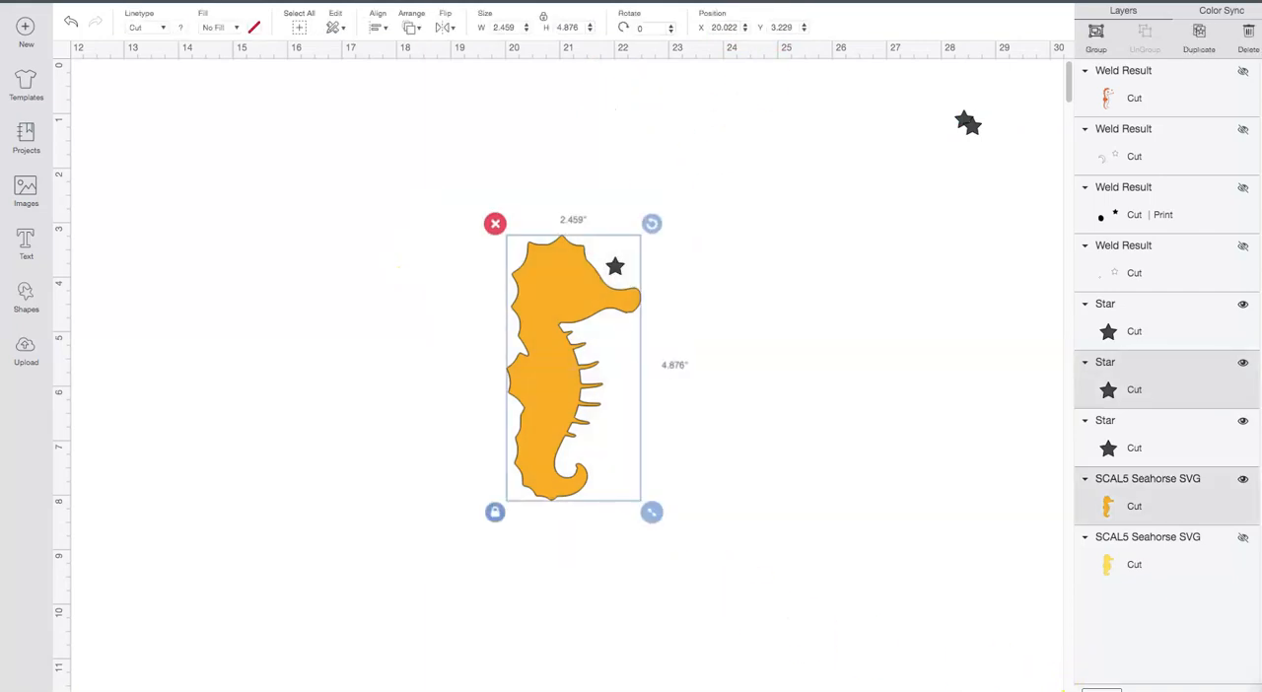
left_click(1133, 691)
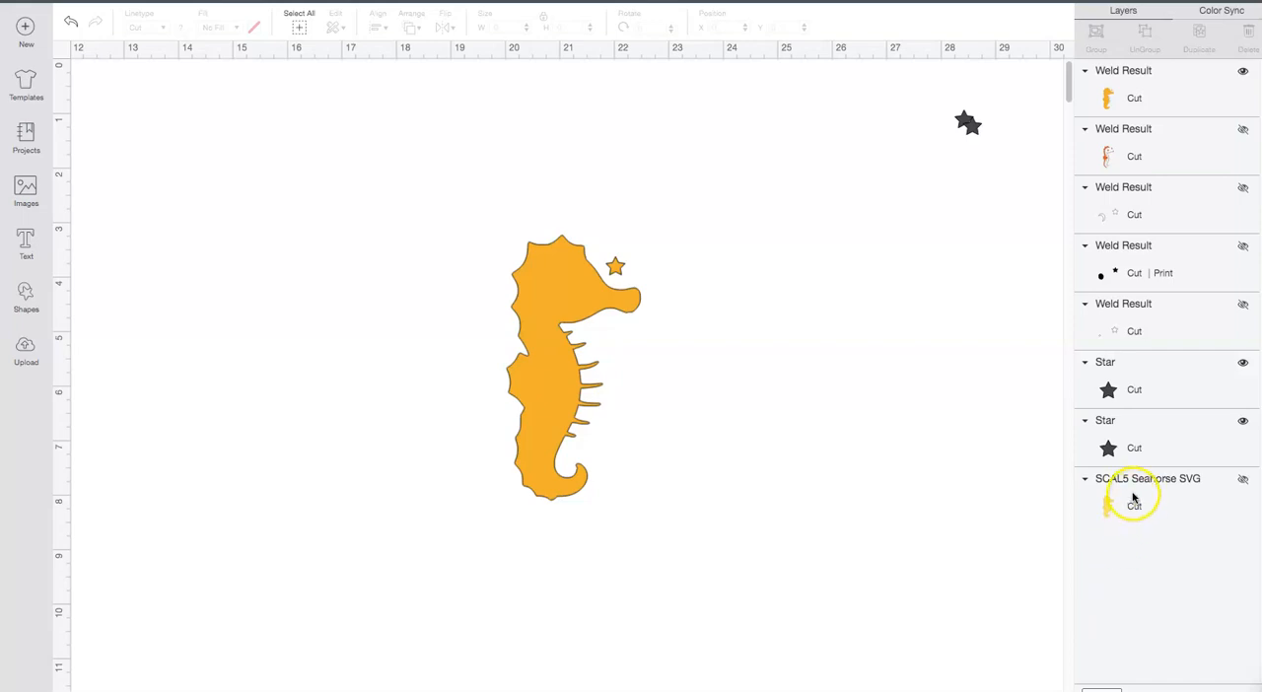
left_click(1132, 498)
left_click(1242, 71)
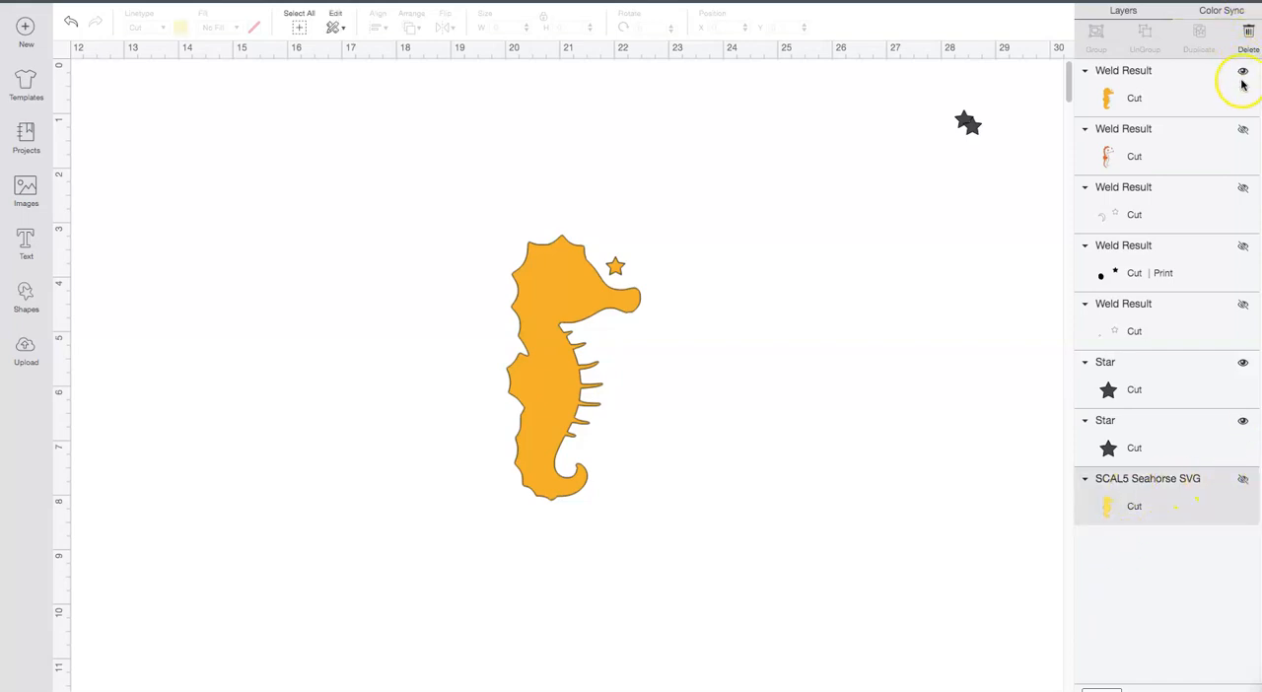
Step: Show the pale yellow silhouette layer and set a spare star's X position to 21.847
left_click(1242, 479)
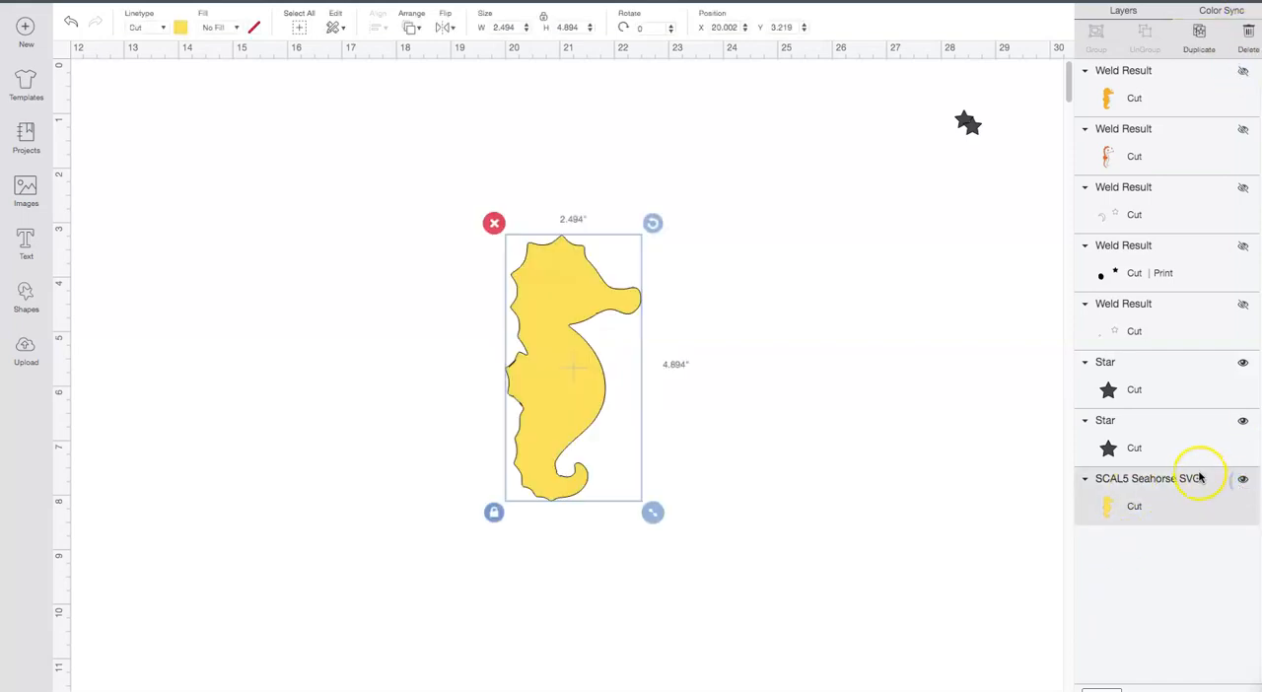
left_click(968, 127)
left_click(712, 31)
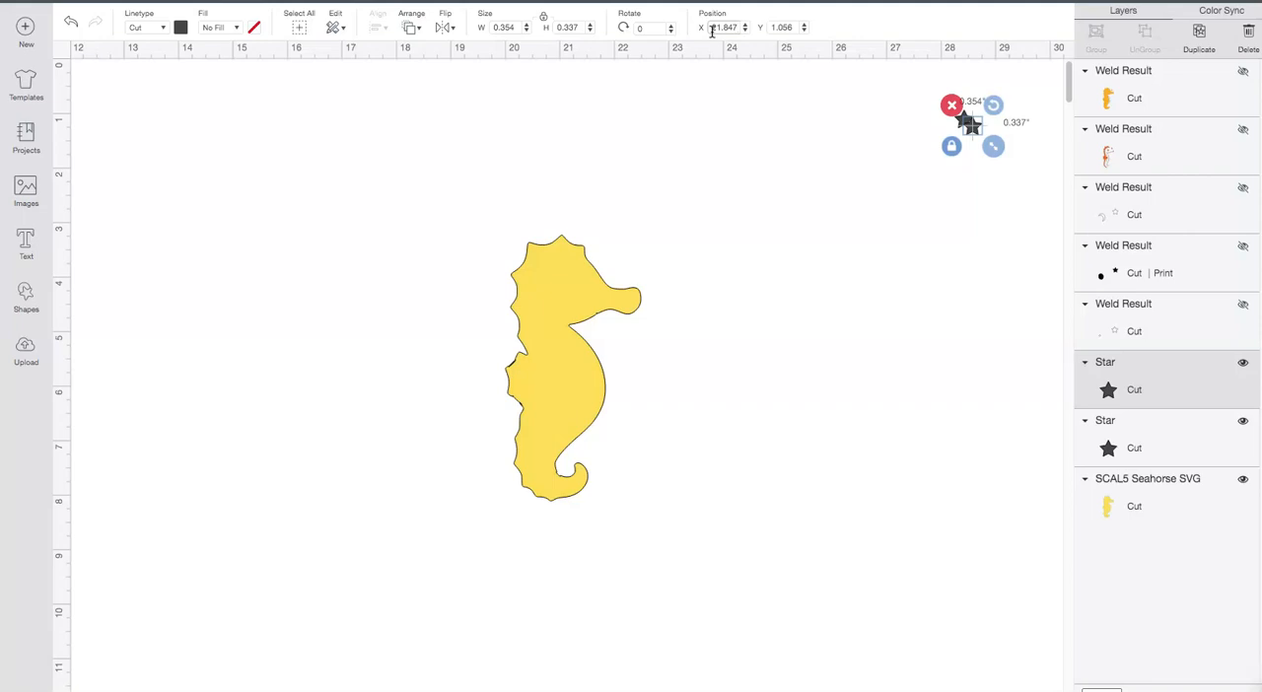
type("21.847")
key("Return")
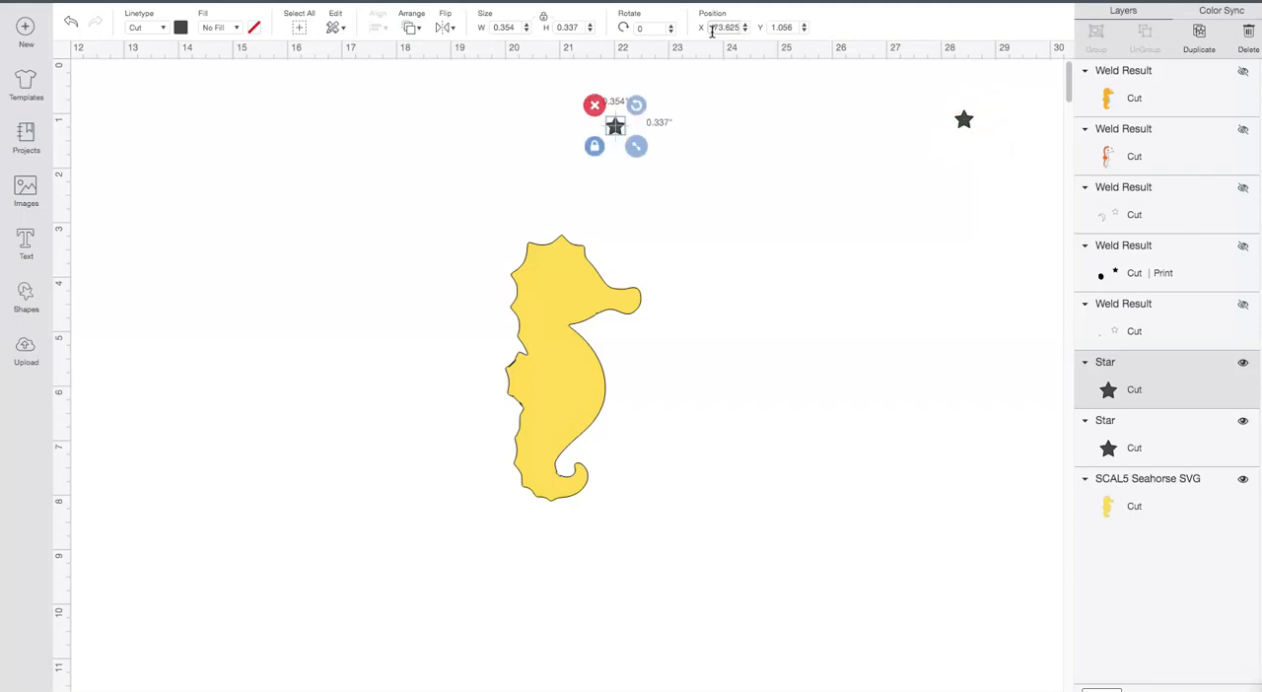
type("0")
key("Return")
left_click(713, 26)
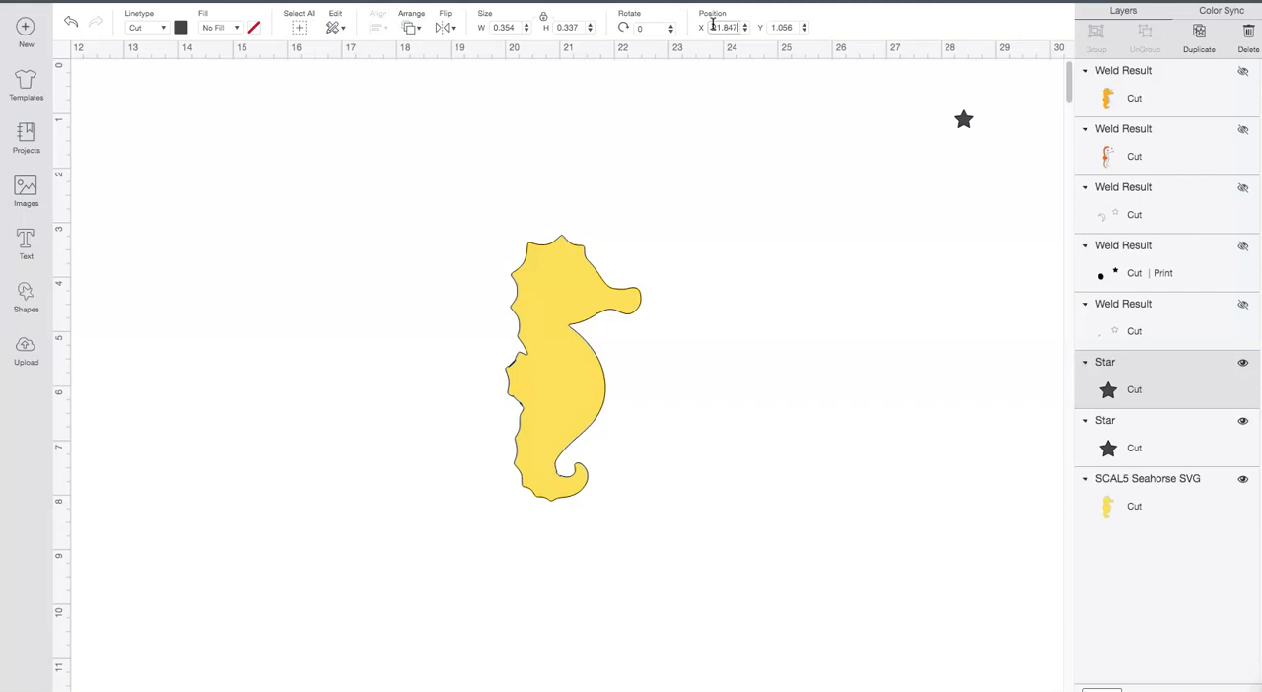
type("21.847")
key("Return")
Step: Set the spare star's Y position to 3.625 beside the pale yellow seahorse's head
left_click(775, 27)
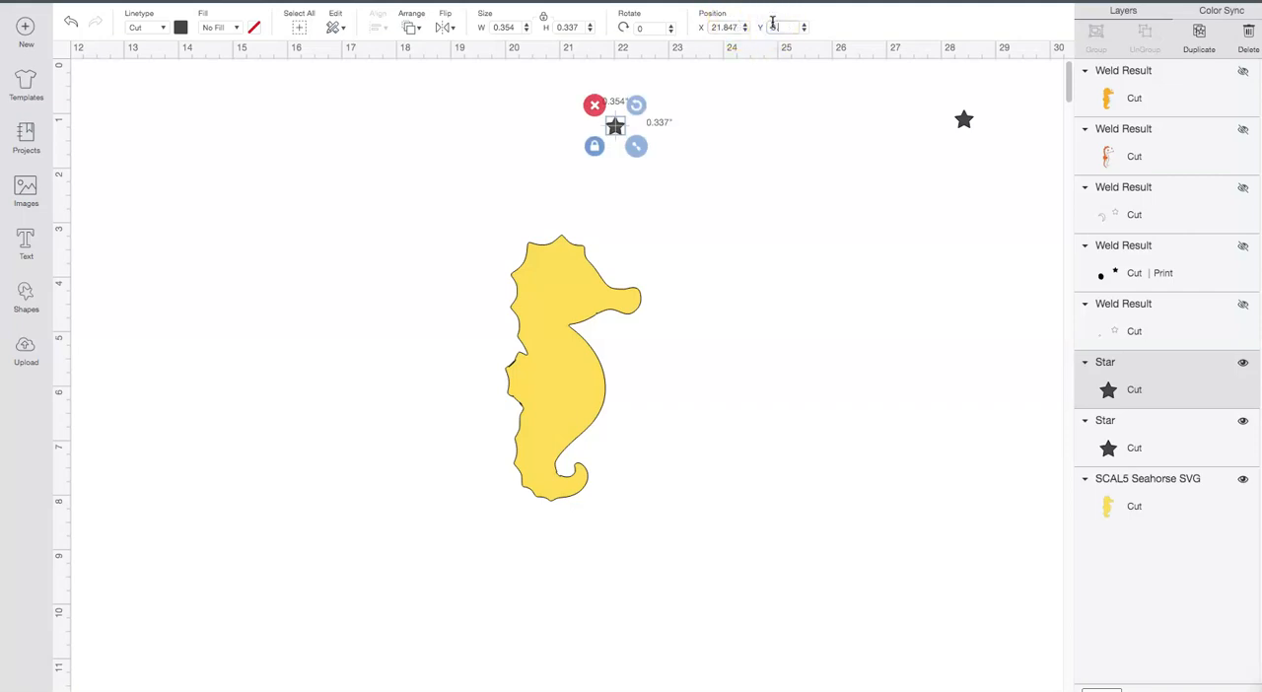
type("3.825")
key("Return")
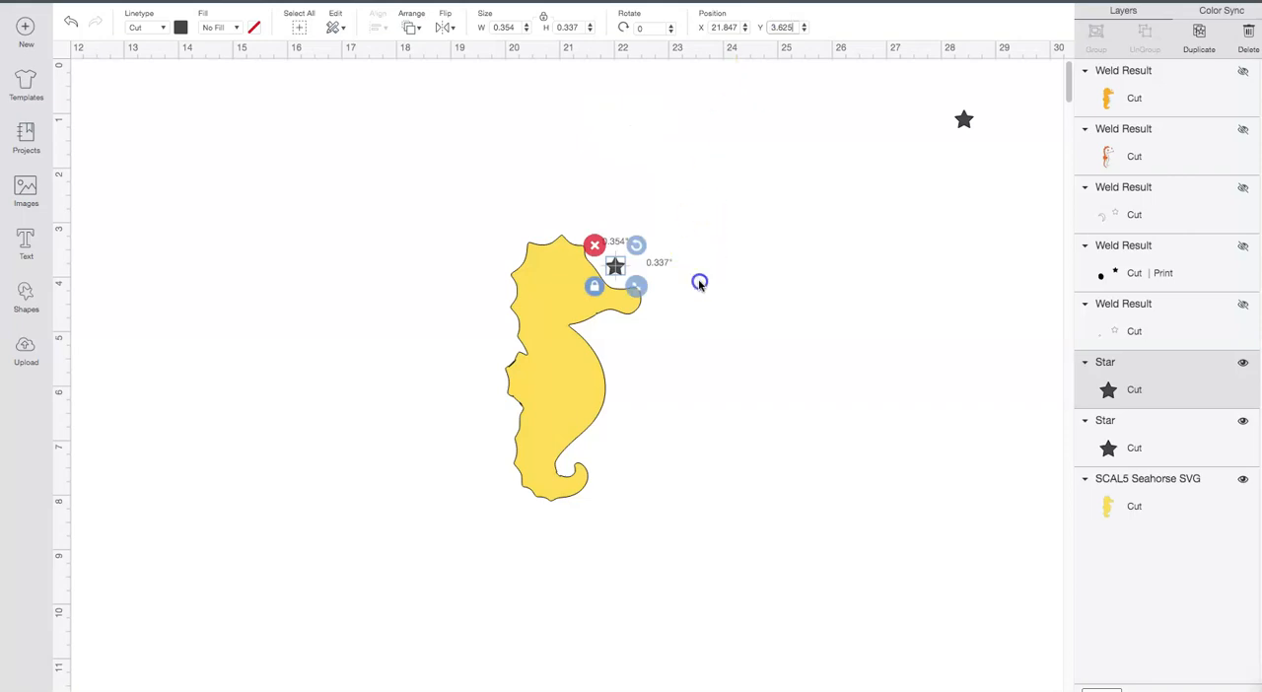
Step: Weld the pale yellow silhouette layer to the placed star and delete the leftover spare star
left_click(473, 210)
left_click_drag(467, 188, 691, 536)
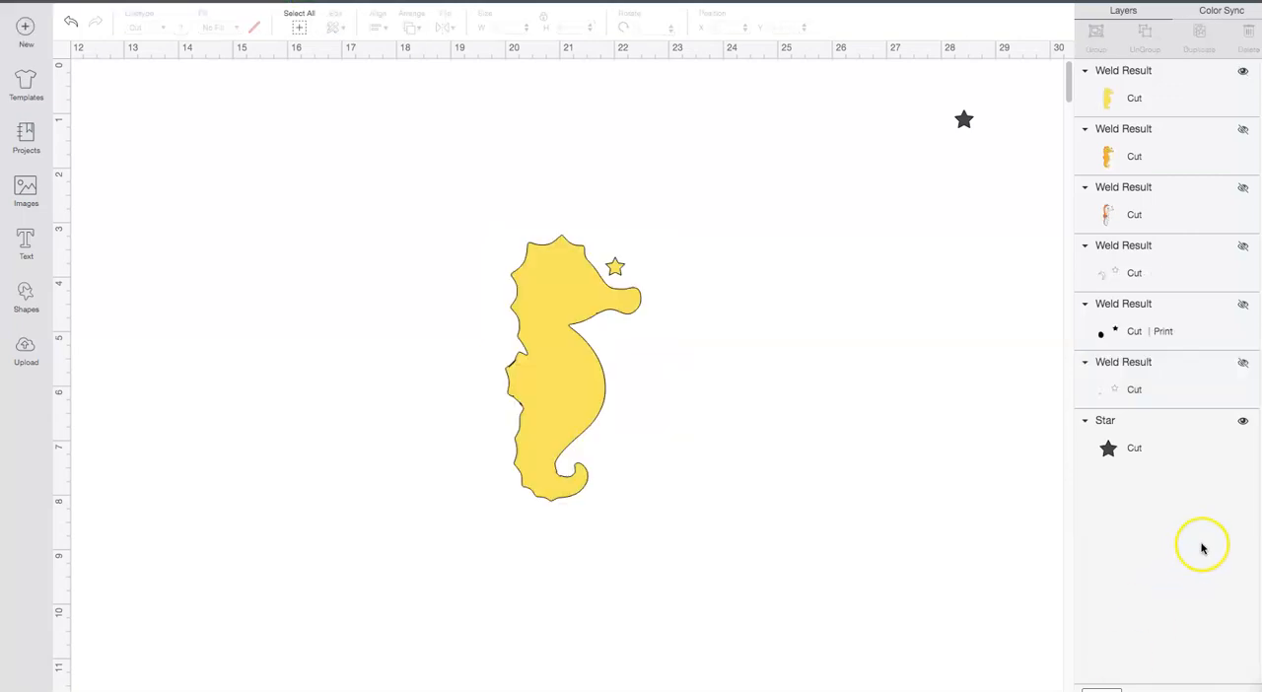
left_click(1178, 448)
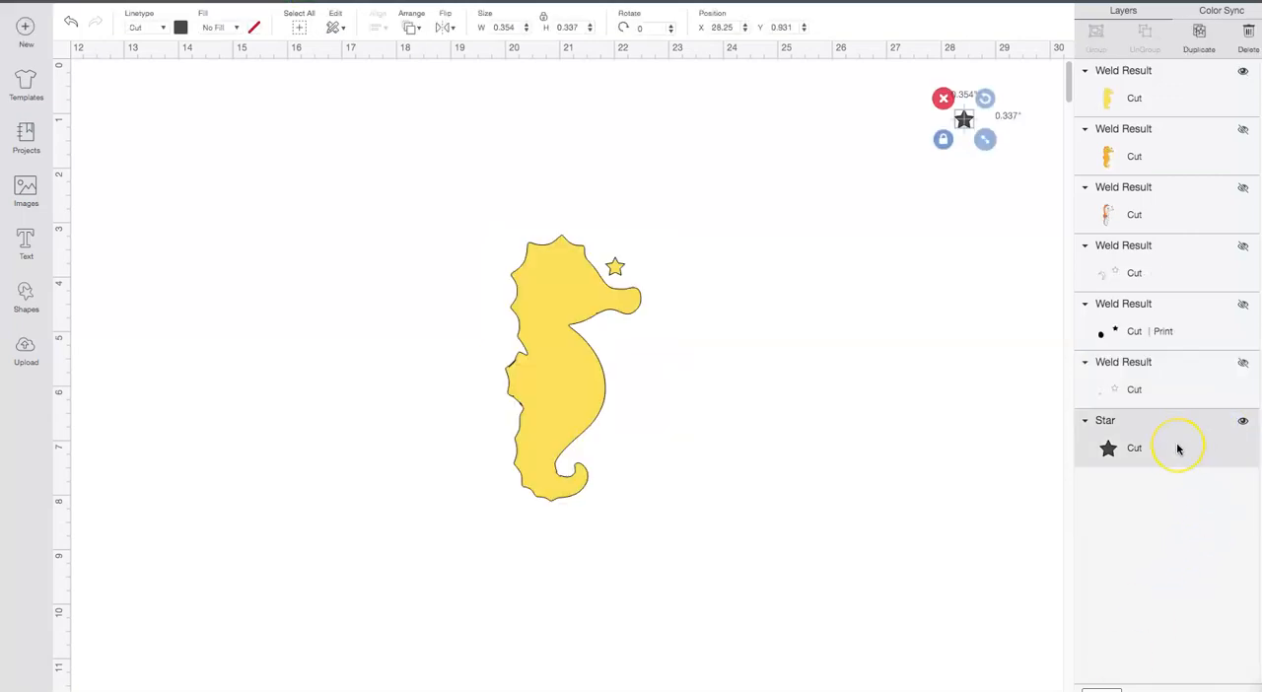
key("Delete")
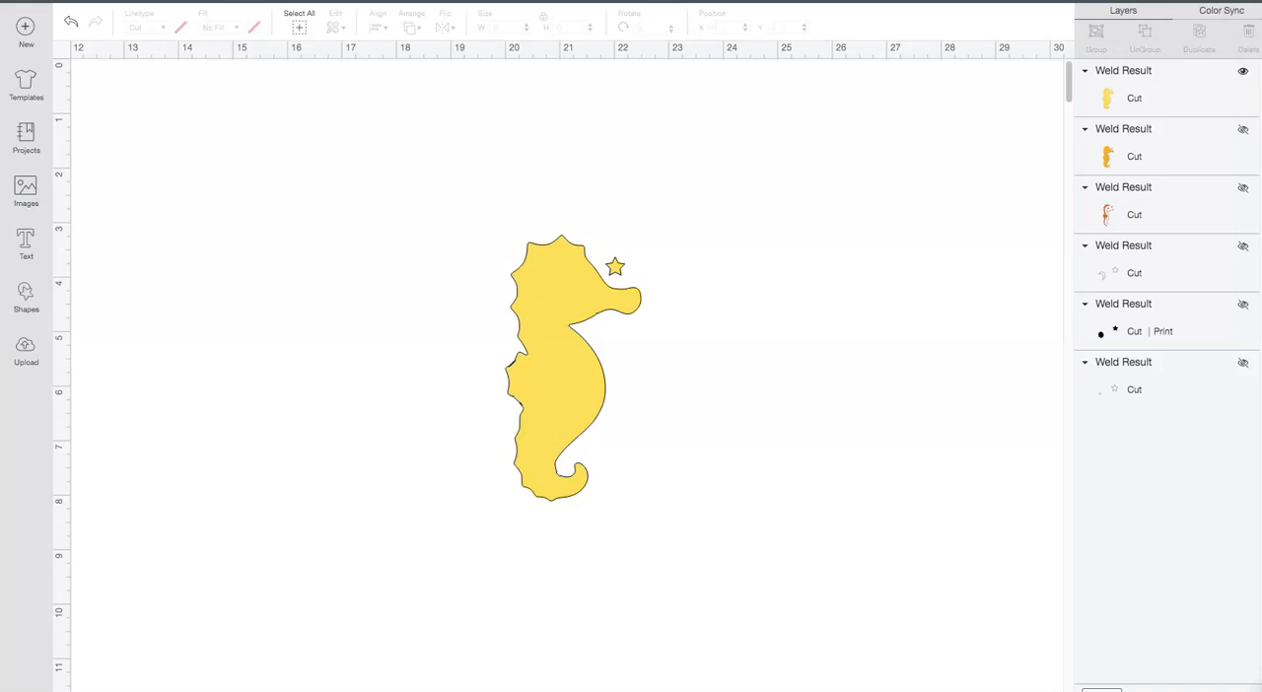
Step: Show all the hidden welded layers: the three eye layers, the orange detail layer and the golden body layer
left_click(1242, 362)
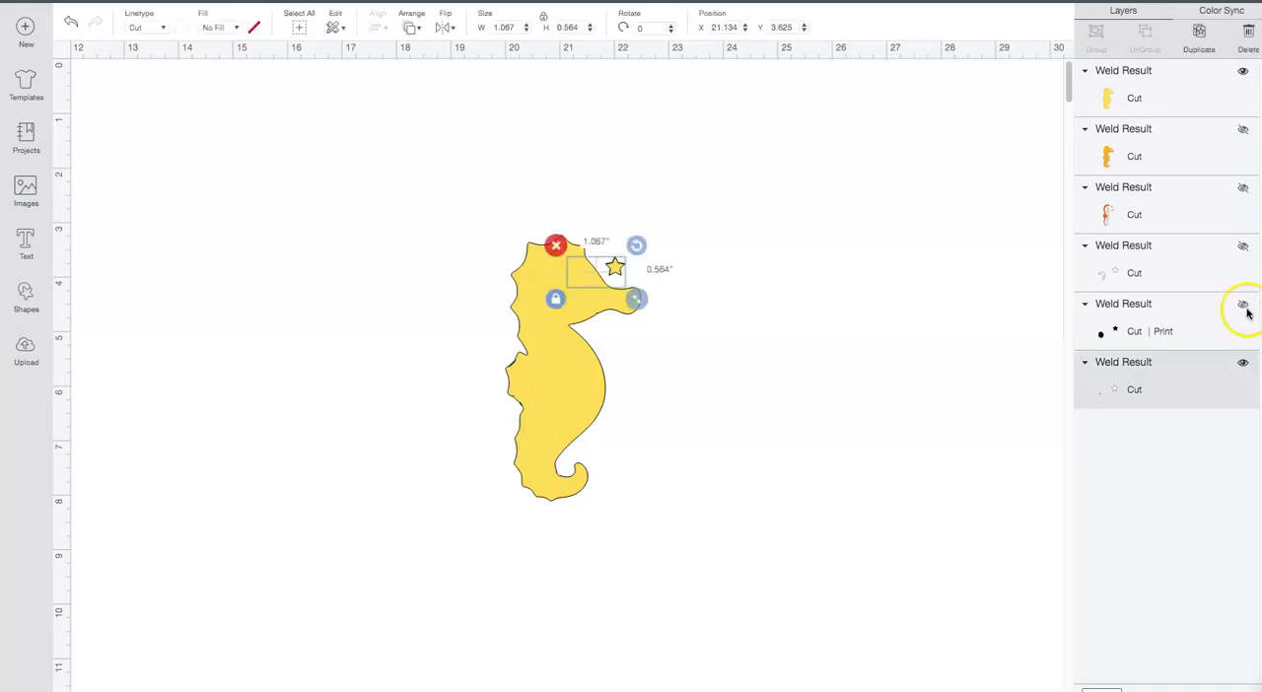
left_click(1242, 247)
left_click(1243, 188)
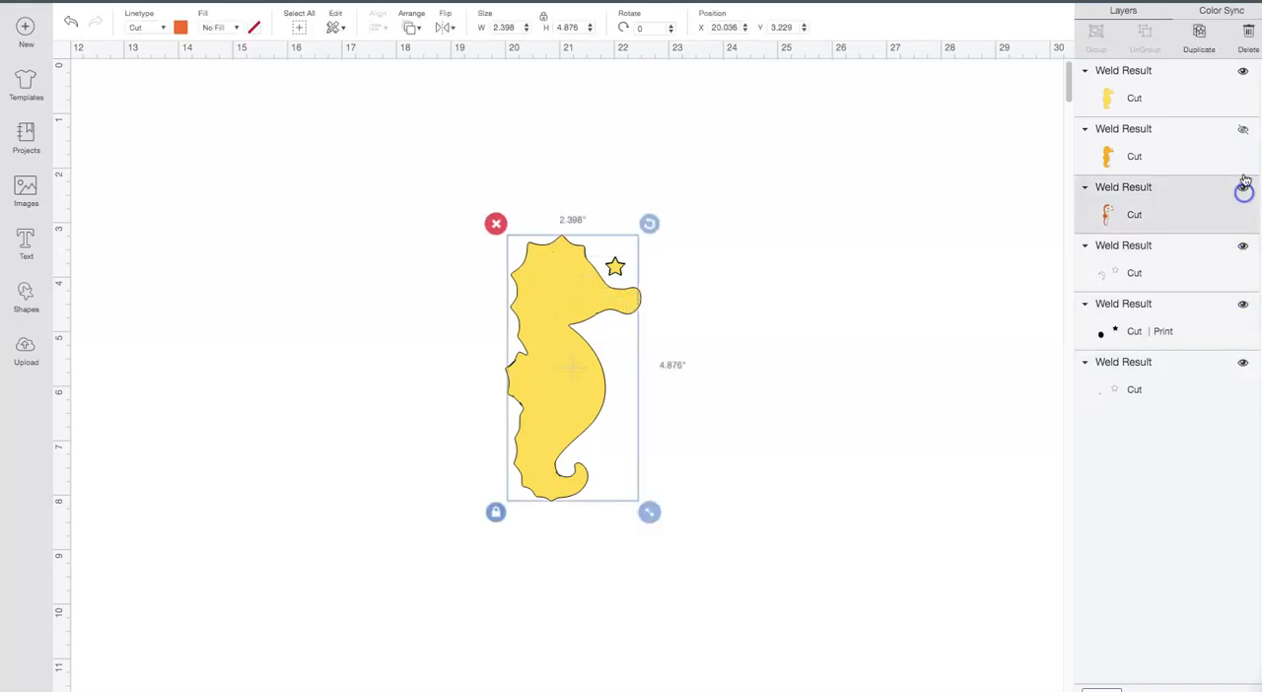
left_click(1244, 138)
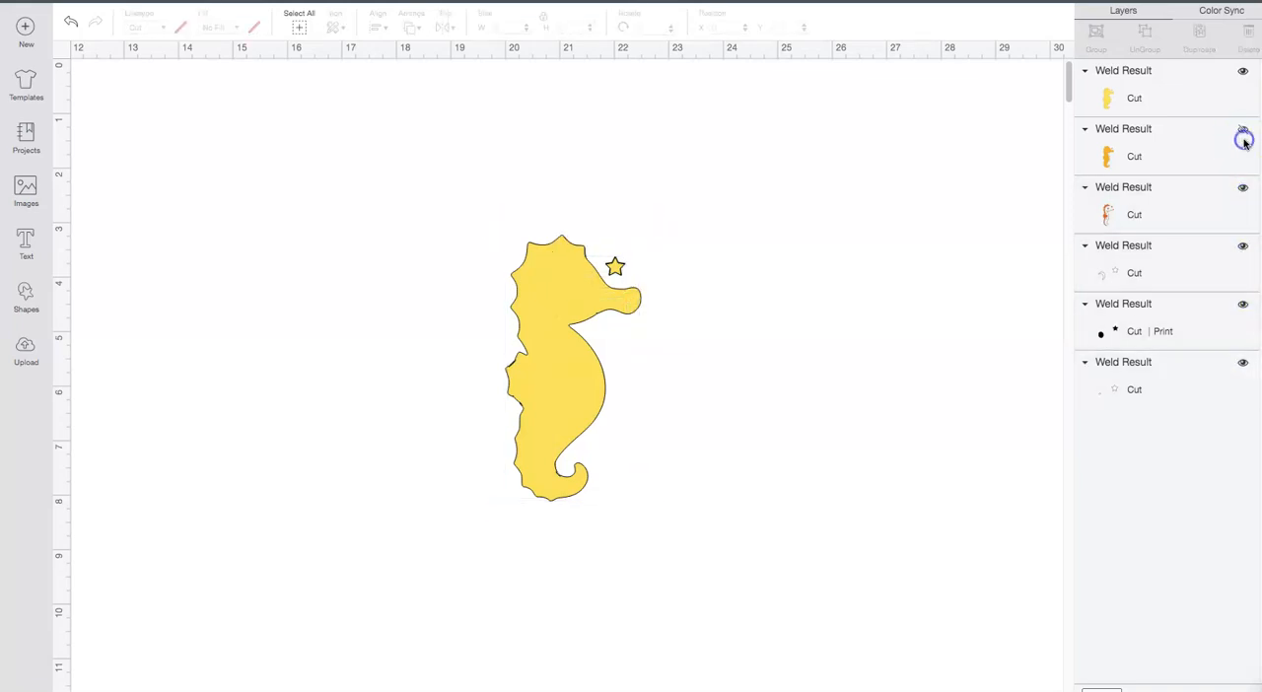
Step: Bring the small white eye highlight layer to the front of the seahorse stack
left_click(1163, 388)
left_click(1162, 331)
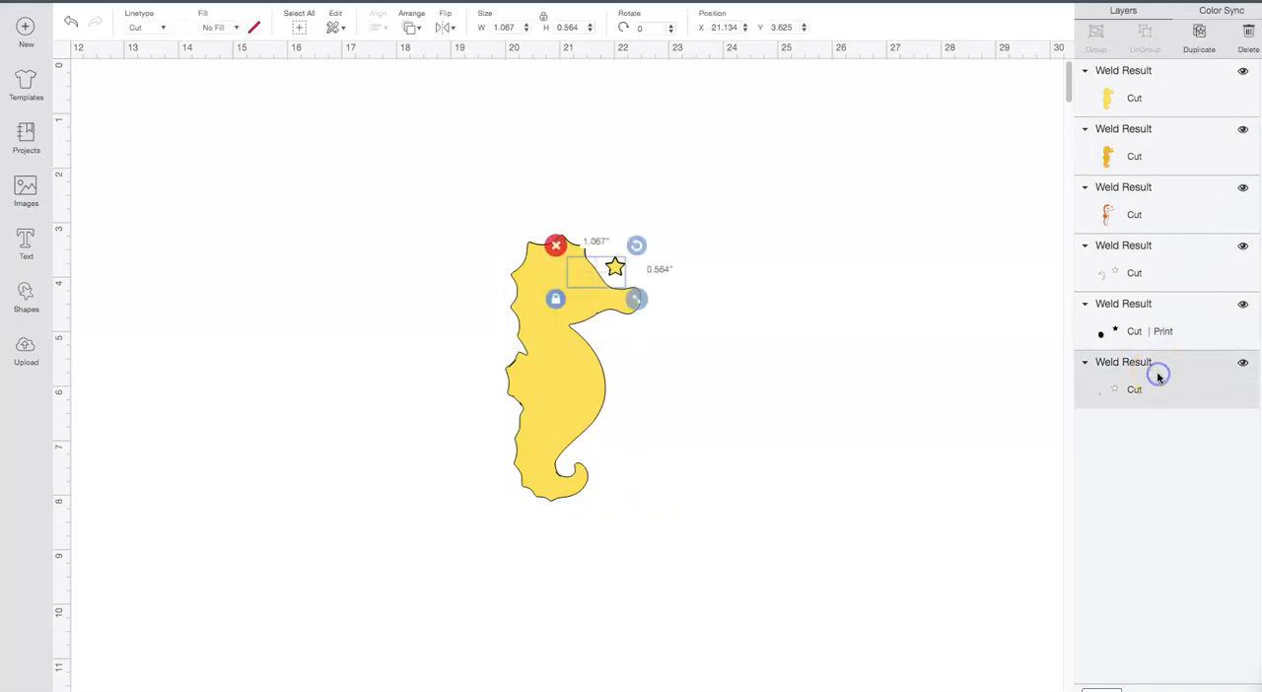
left_click(412, 27)
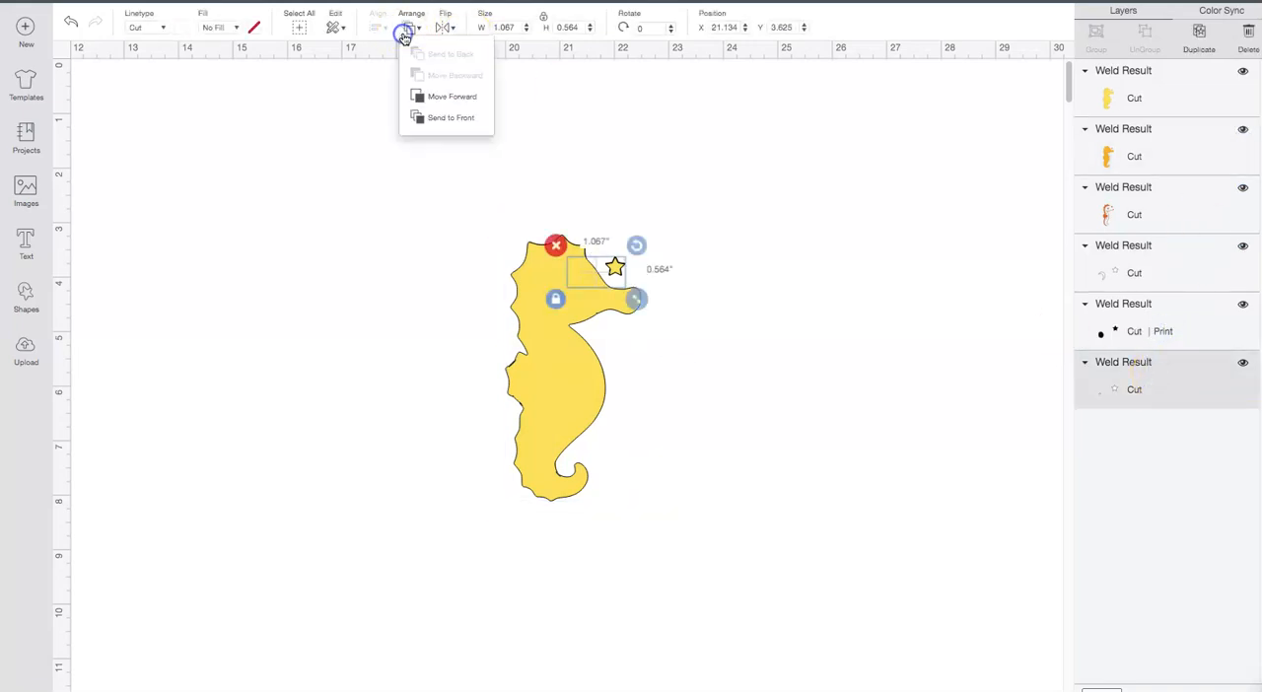
left_click(419, 120)
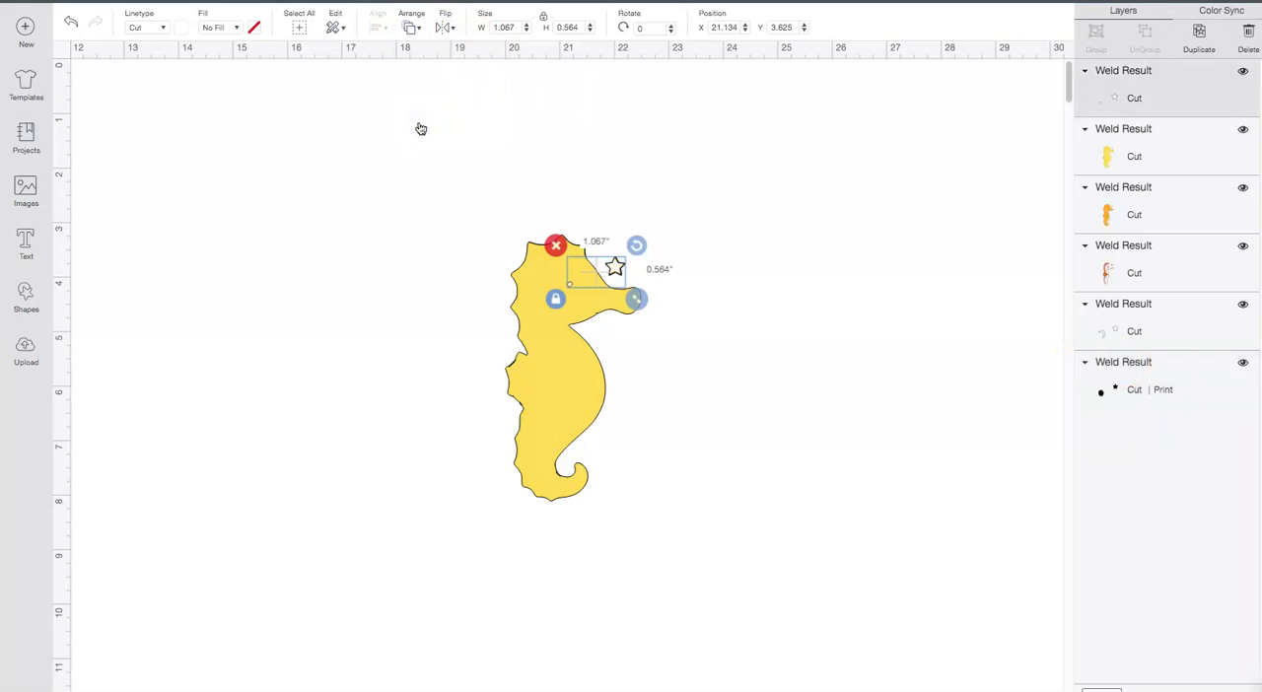
Step: Send the golden body layer to the back of the seahorse stack
left_click(1171, 149)
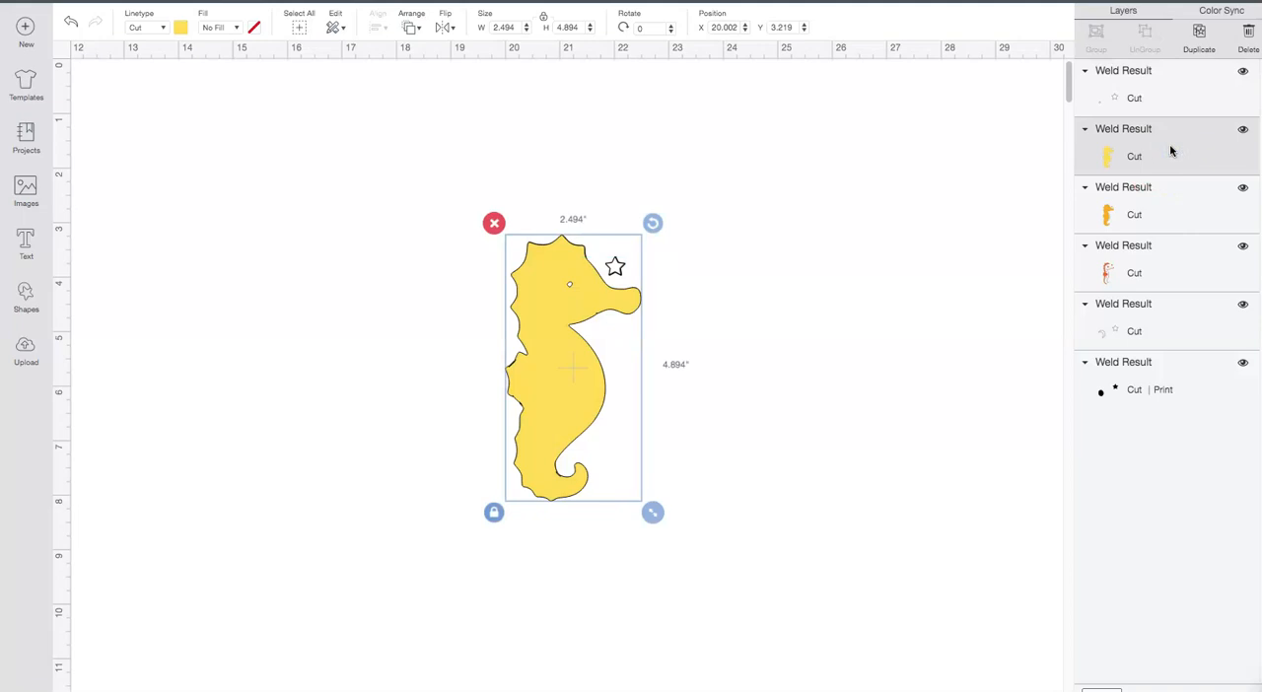
left_click(1171, 210)
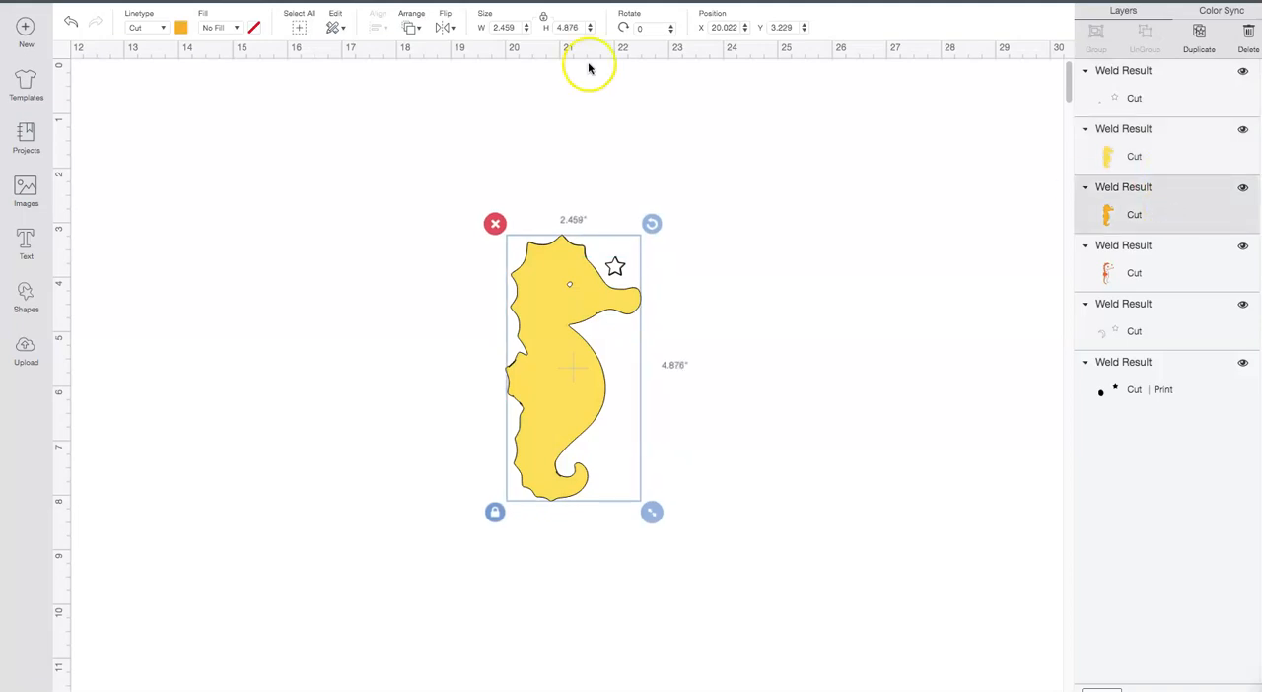
left_click(413, 28)
left_click(446, 55)
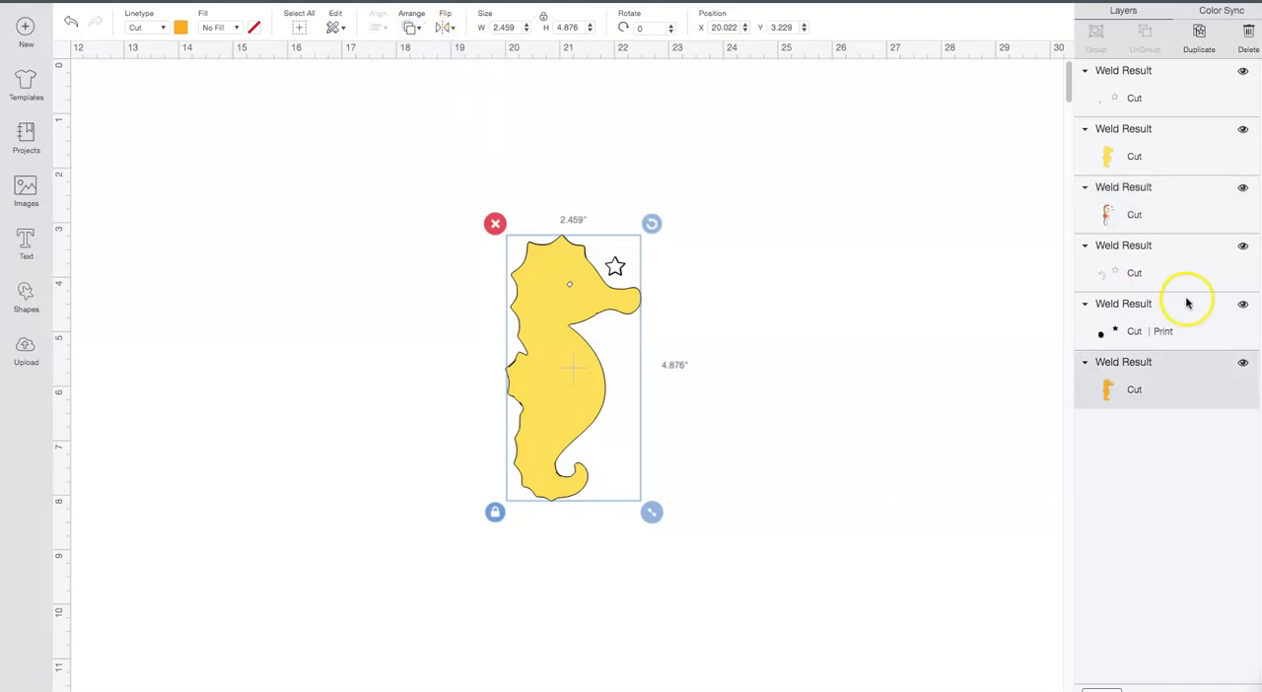
Step: Move the pale yellow silhouette layer backward three levels so it sits directly above the golden body layer
left_click(1166, 161)
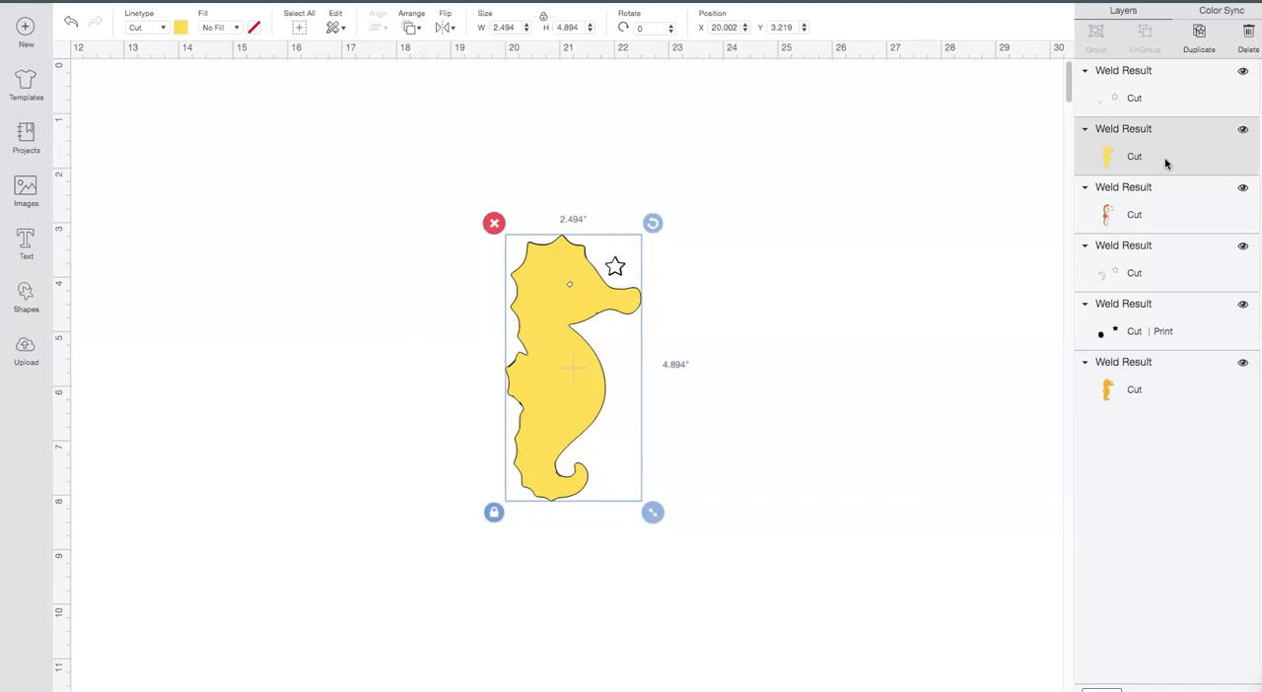
left_click(412, 29)
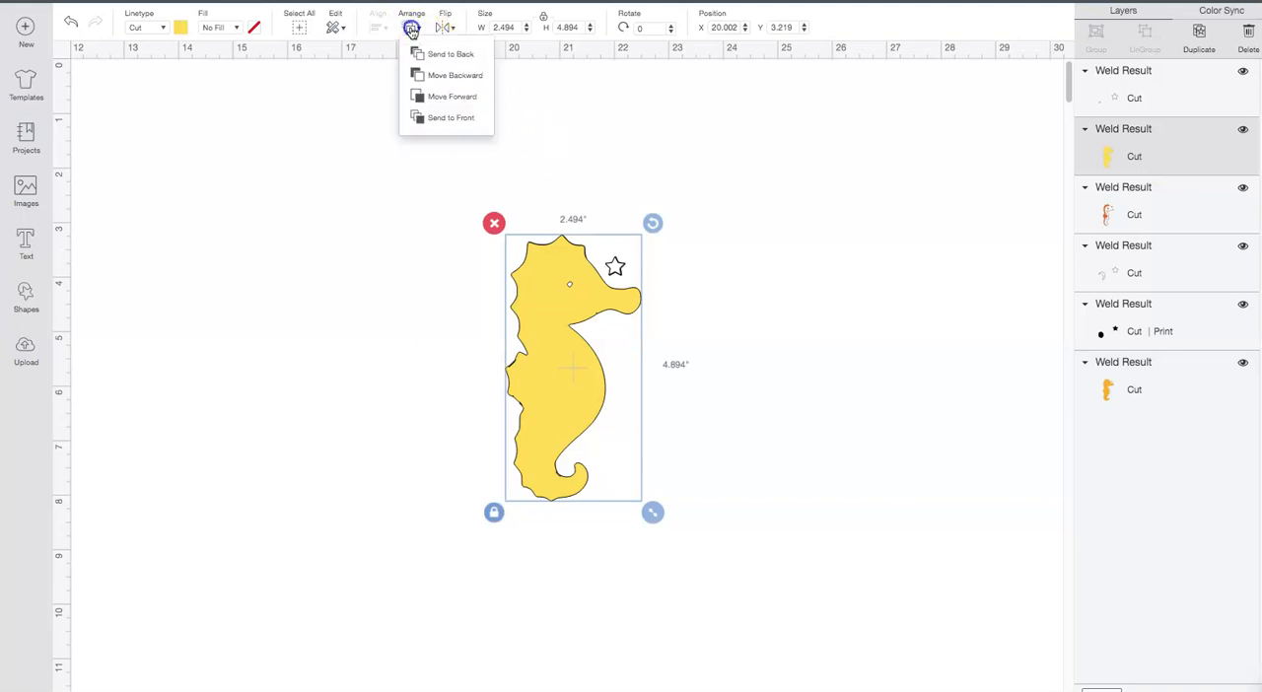
left_click(428, 97)
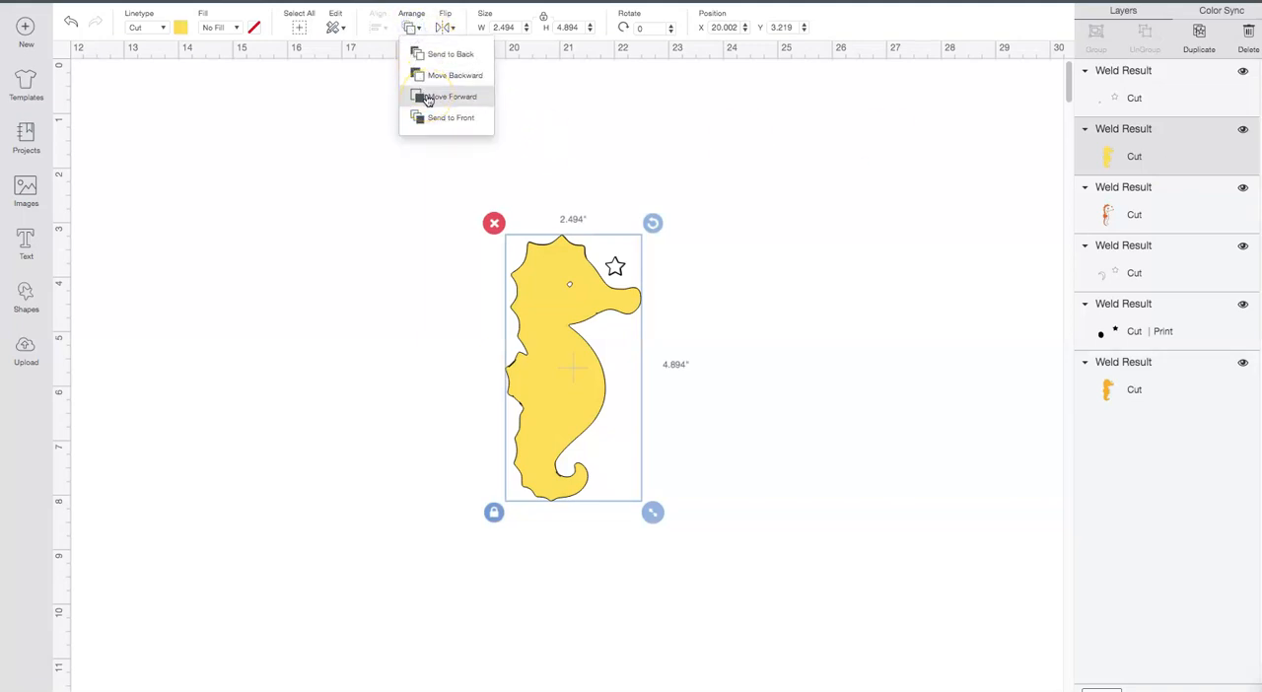
left_click(429, 76)
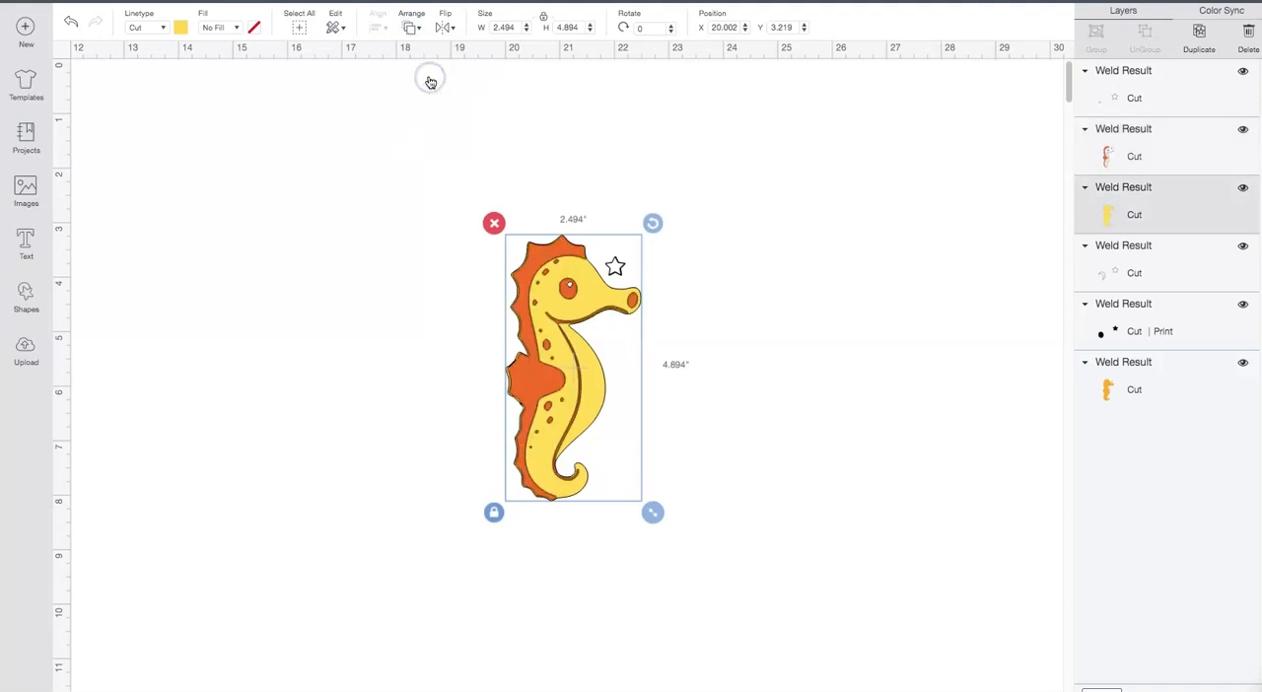
left_click(412, 28)
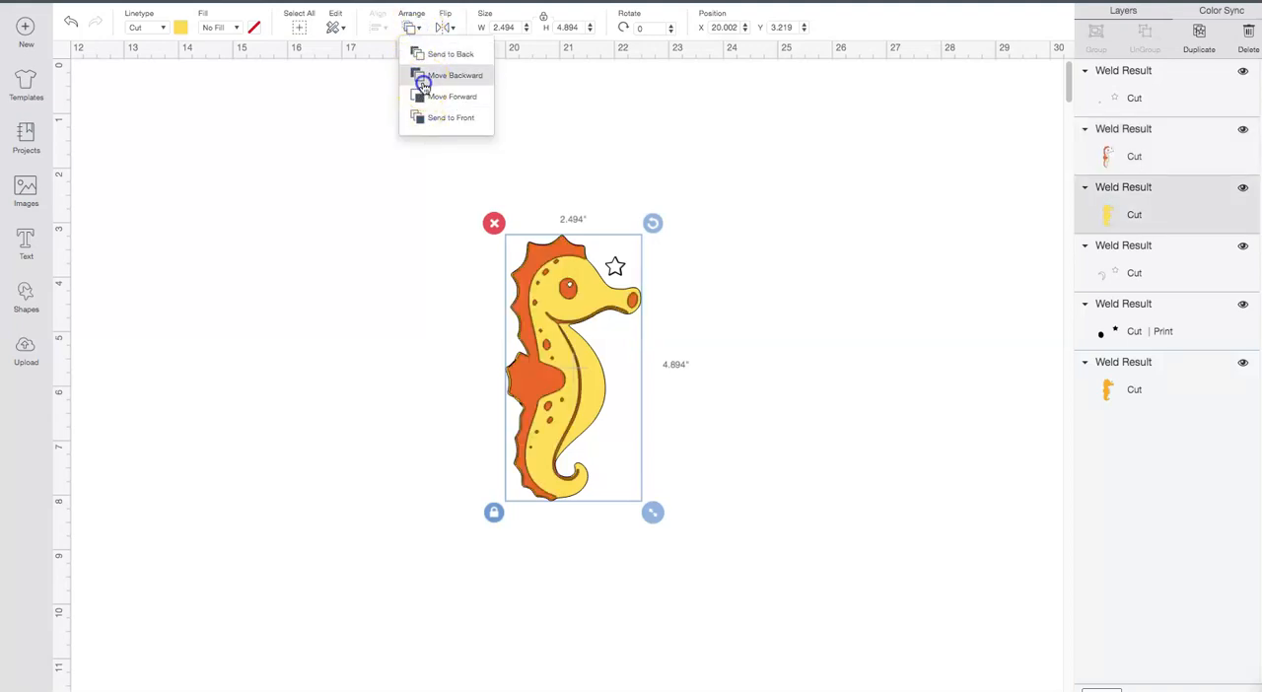
left_click(422, 78)
left_click(412, 29)
left_click(419, 95)
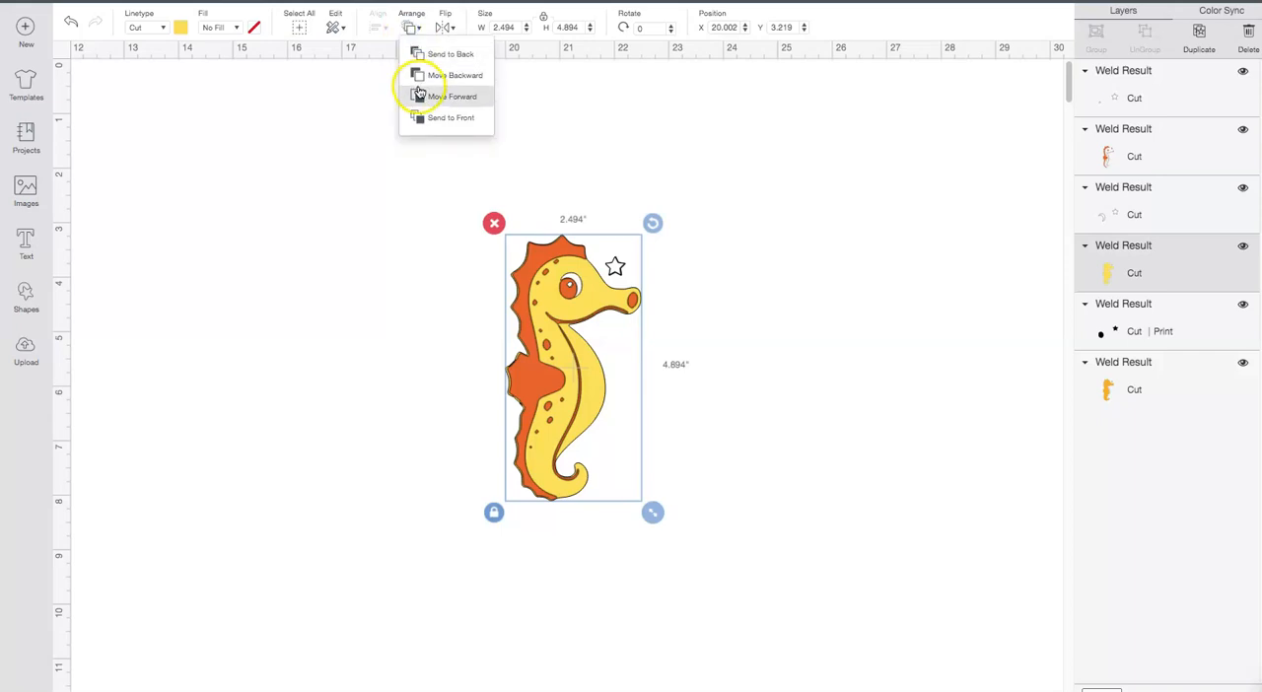
left_click(422, 79)
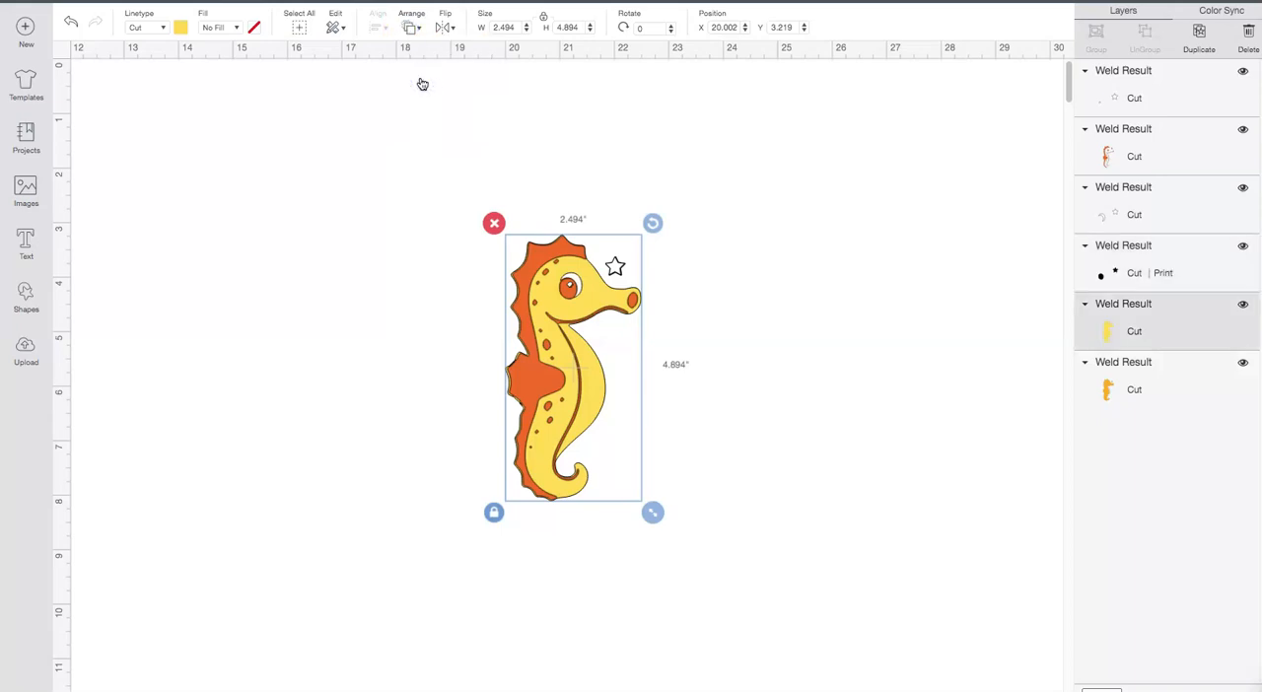
Step: Move the orange detail layer backward two levels, behind the white eye layer and the black pupil layer
left_click(1132, 136)
left_click(408, 29)
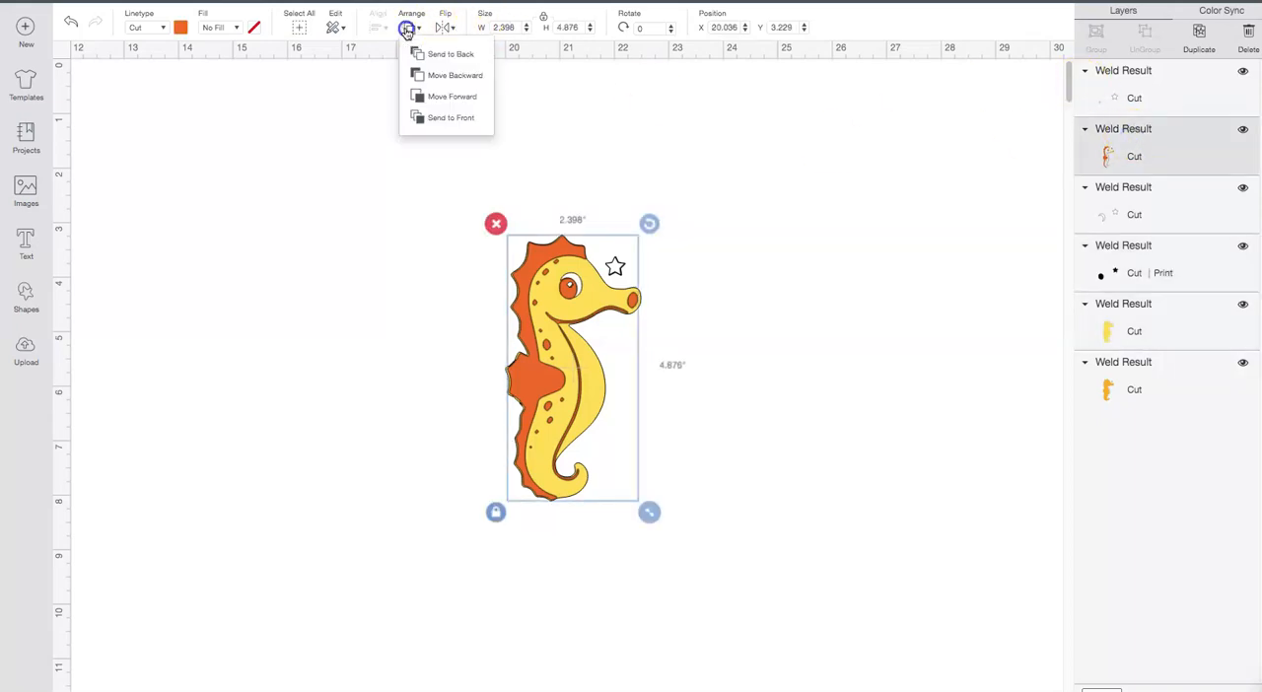
left_click(423, 76)
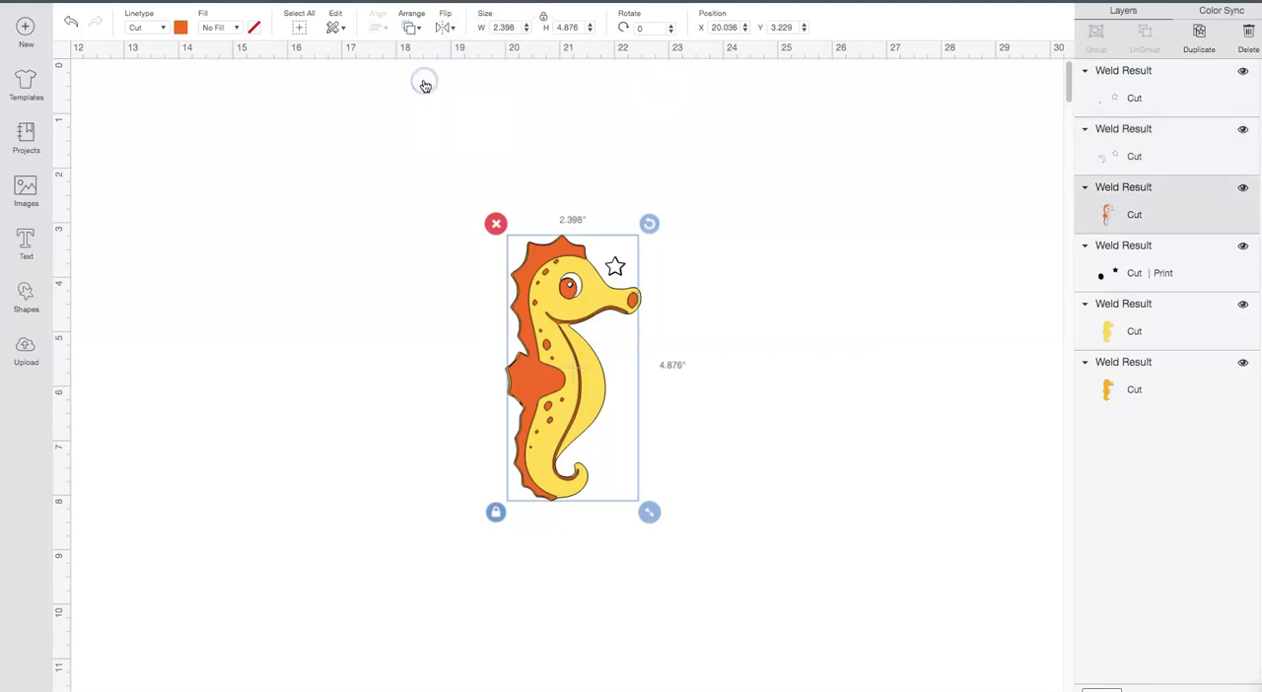
left_click(411, 28)
left_click(434, 77)
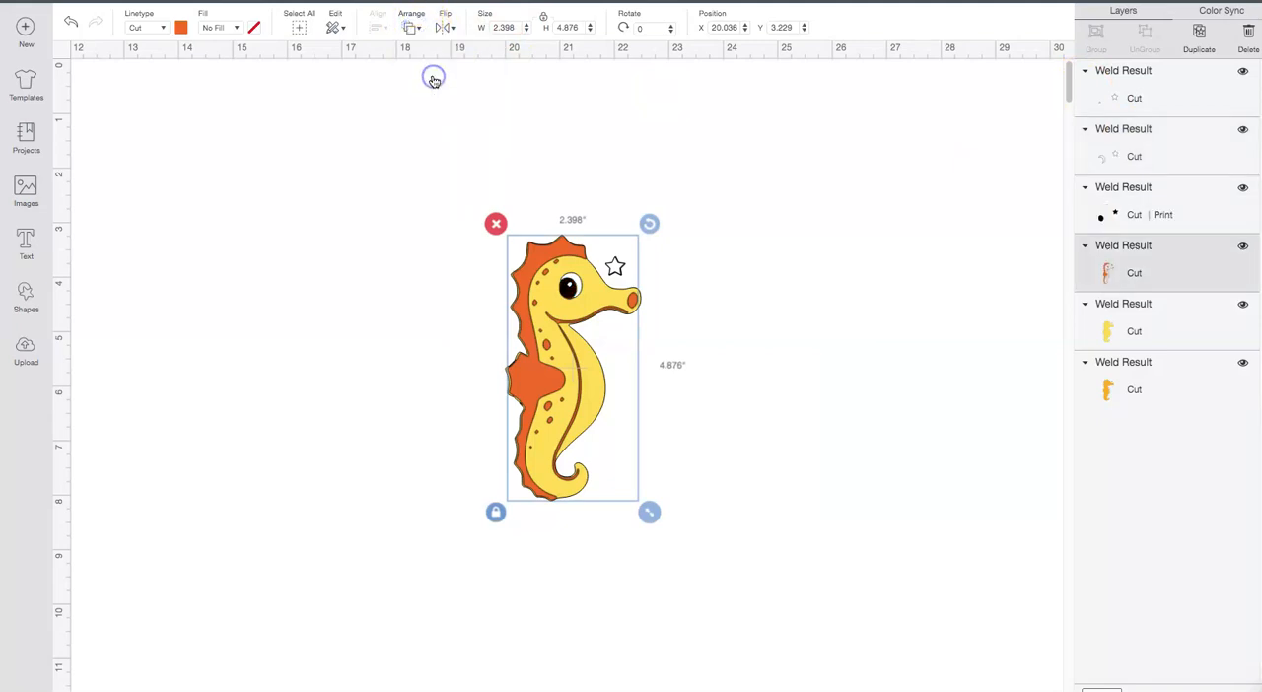
Step: Move the black pupil layer forward one level, above the white eye layer, and clear the selection
left_click(1102, 216)
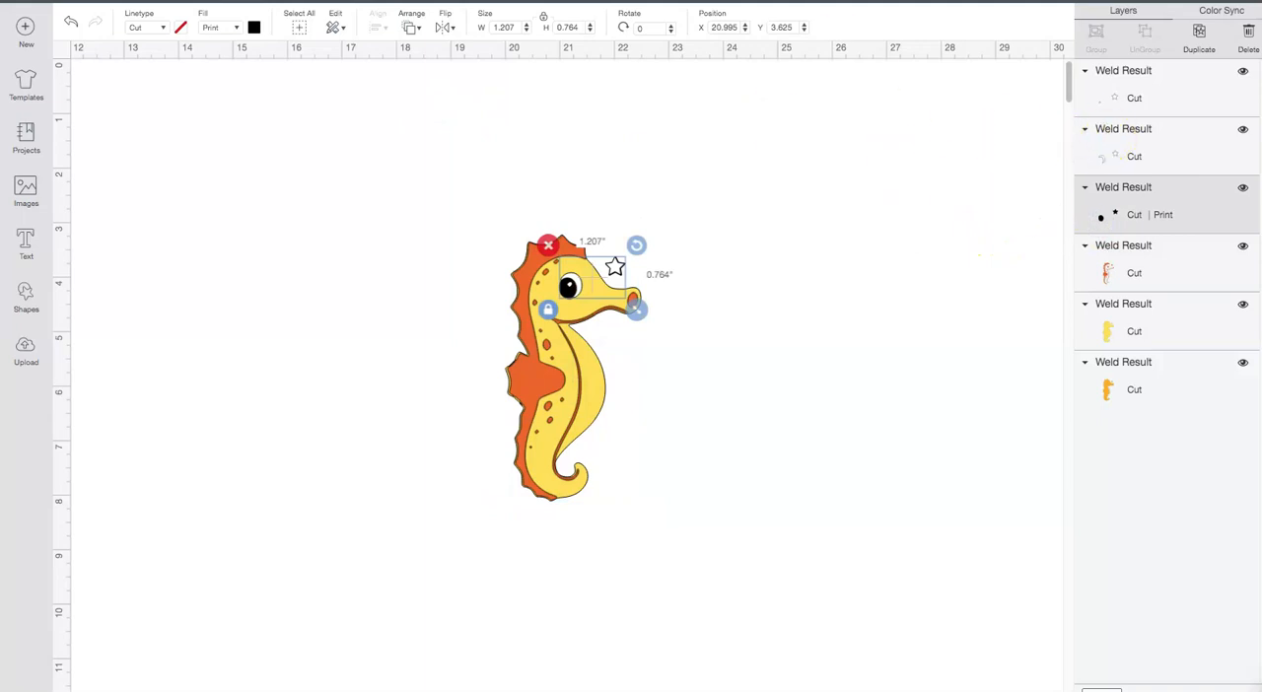
left_click(413, 31)
left_click(444, 100)
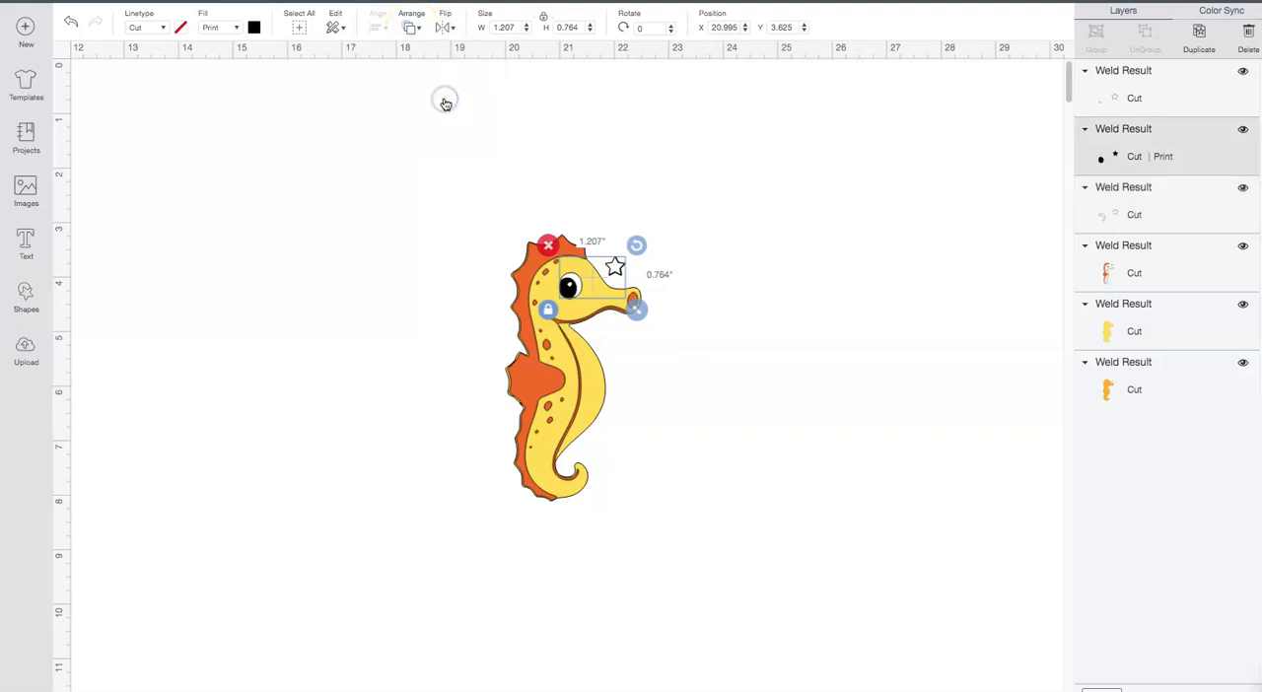
left_click(935, 281)
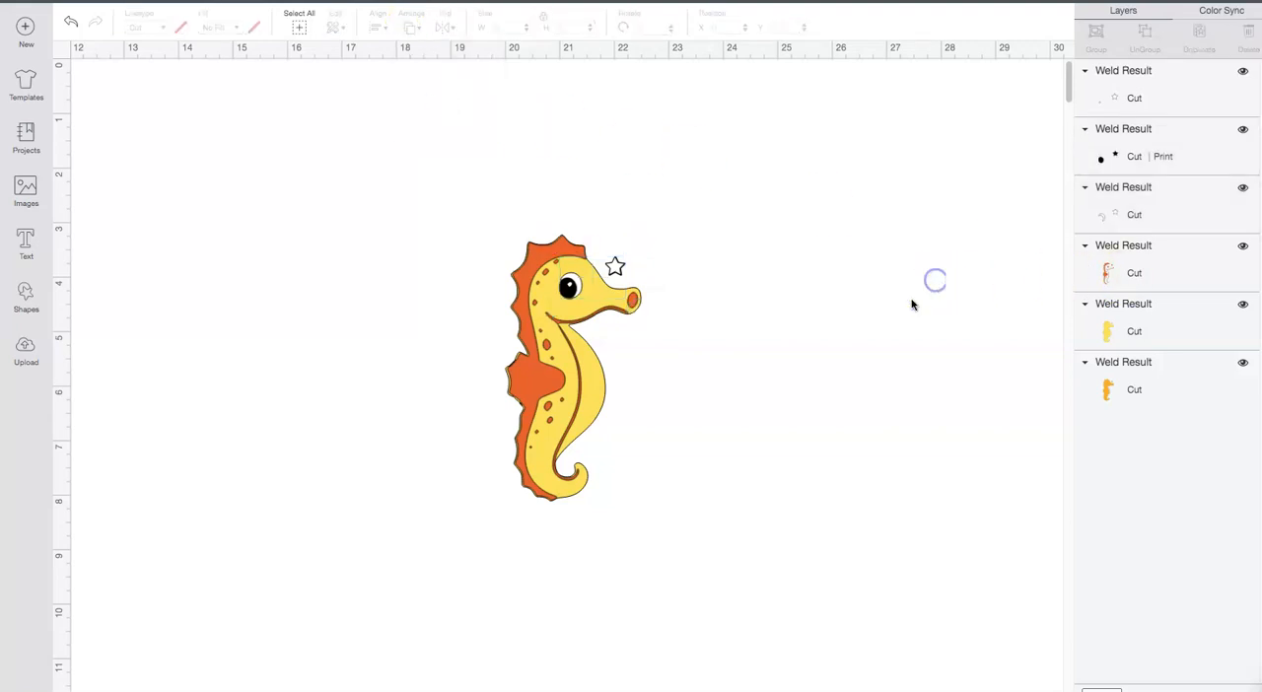
Step: Move the golden body layer forward one level, above the pale yellow silhouette, and clear the selection
left_click(1136, 381)
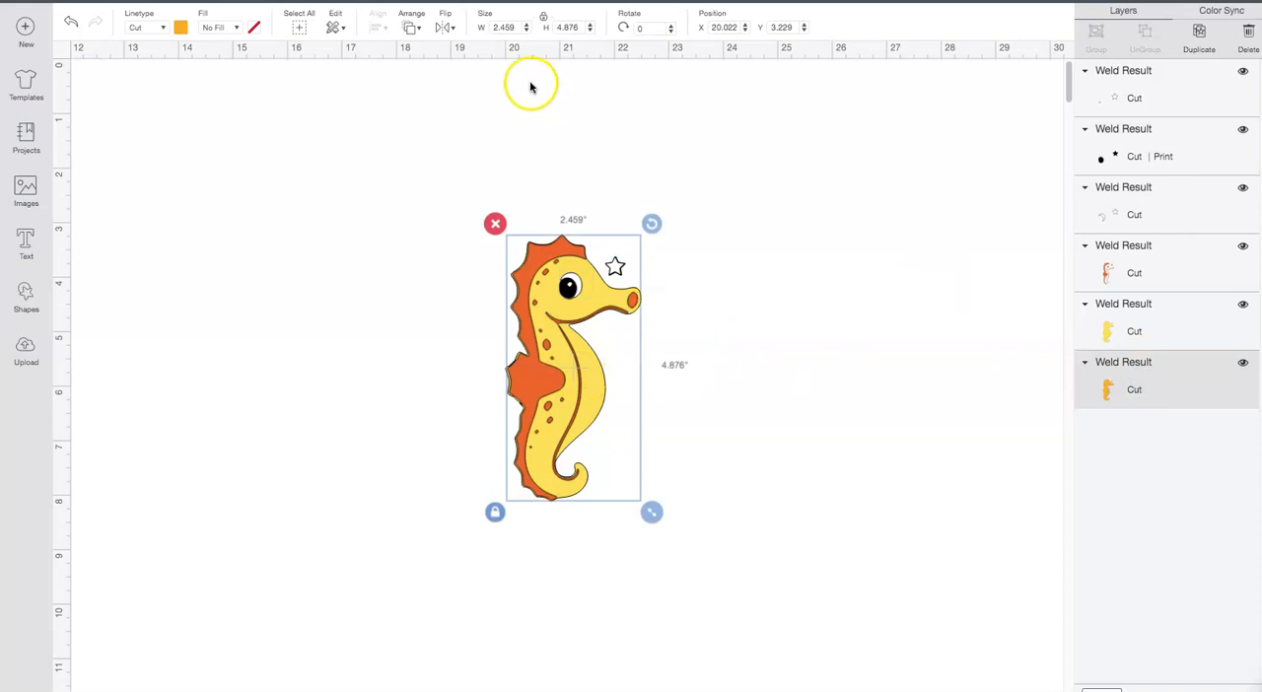
left_click(413, 29)
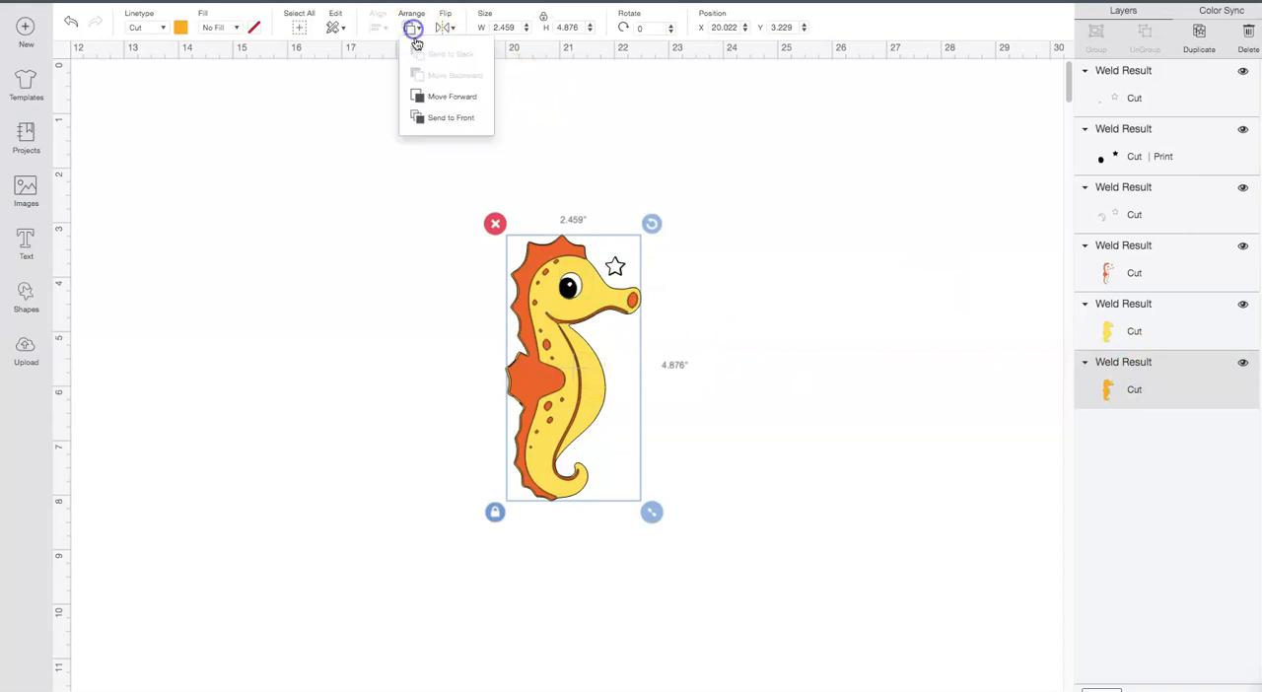
left_click(444, 98)
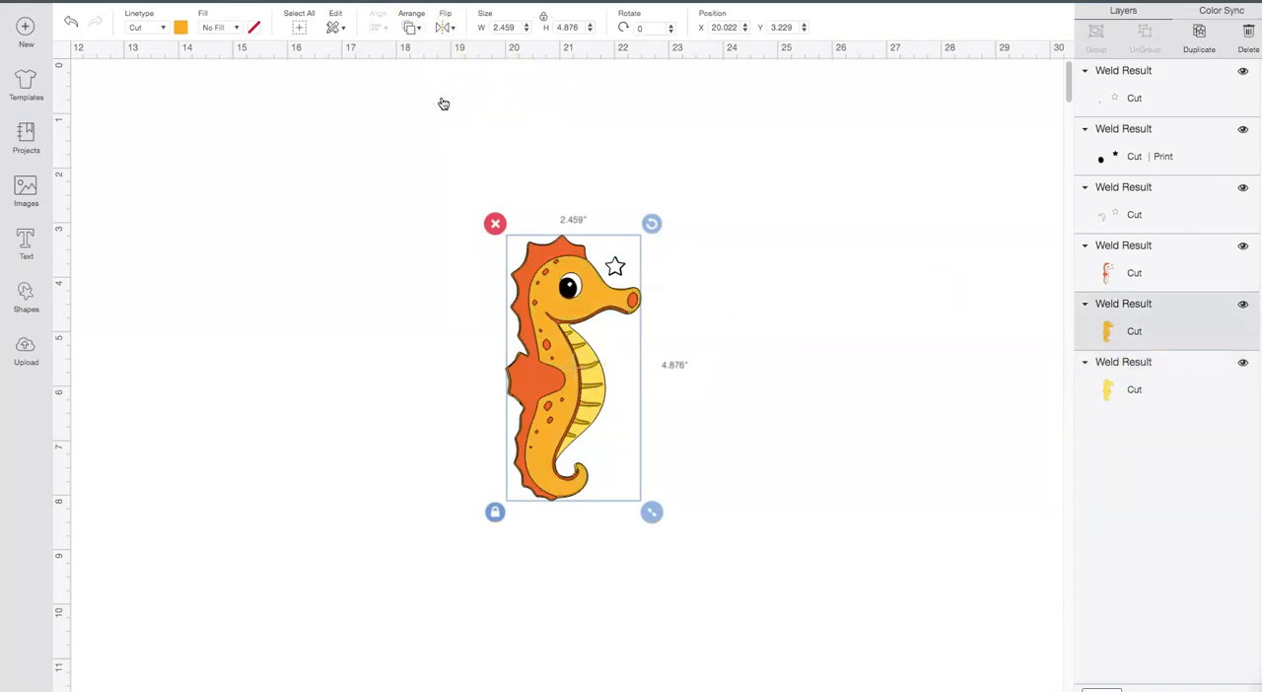
left_click(809, 211)
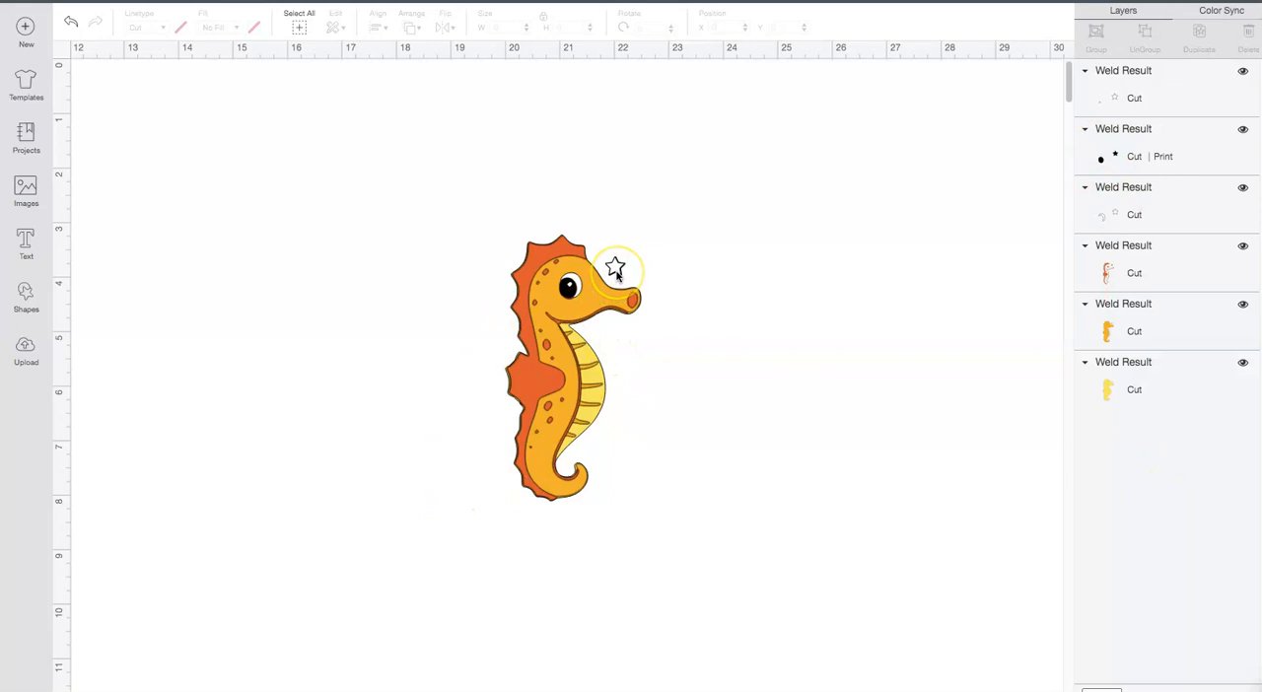
Step: Select all the seahorse layers, enlarge them together proportionally to about 4.193 by 8.227 inches, and deselect them
left_click_drag(411, 203, 727, 637)
left_click_drag(654, 514, 634, 490)
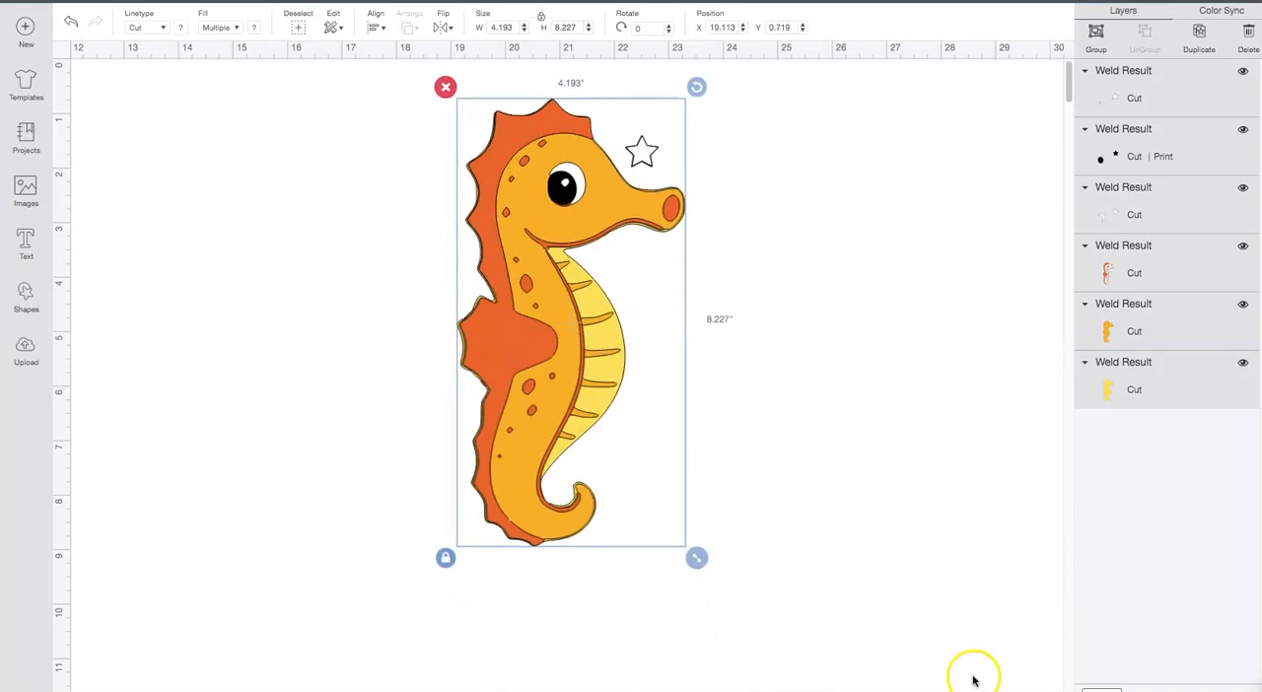
left_click(1023, 189)
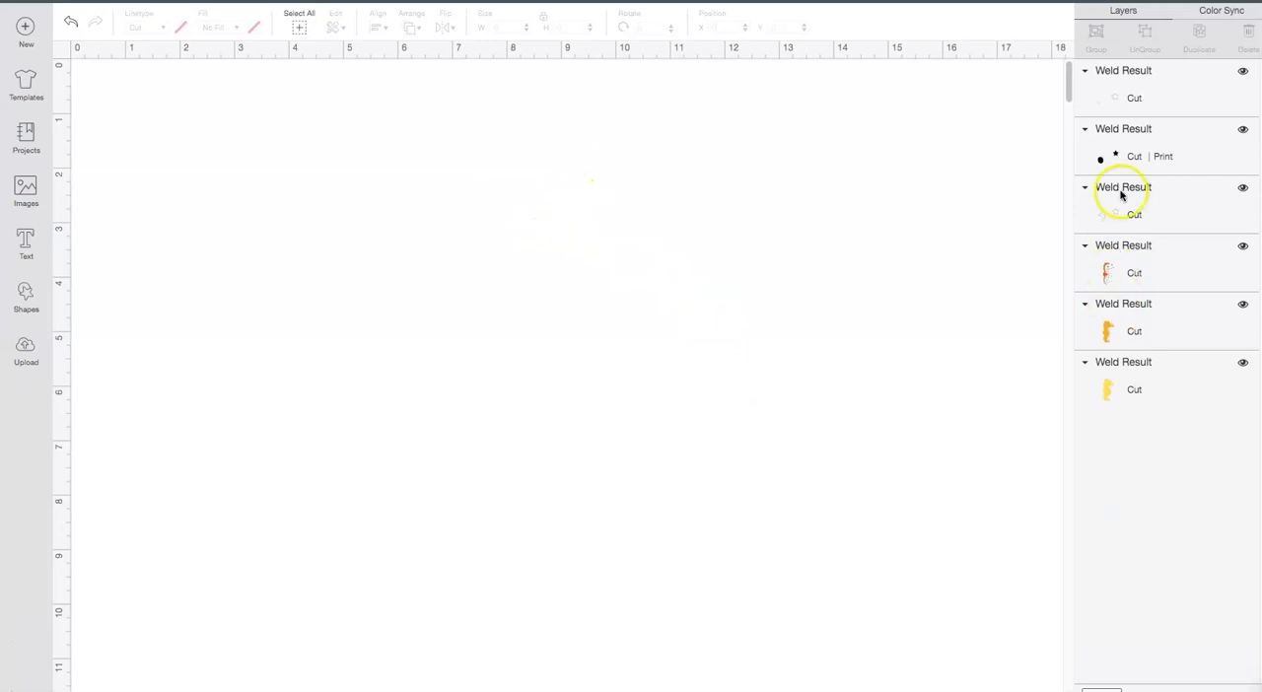
Step: Set the black pupil layer's fill to No Fill so it is cut without printing
left_click(1152, 161)
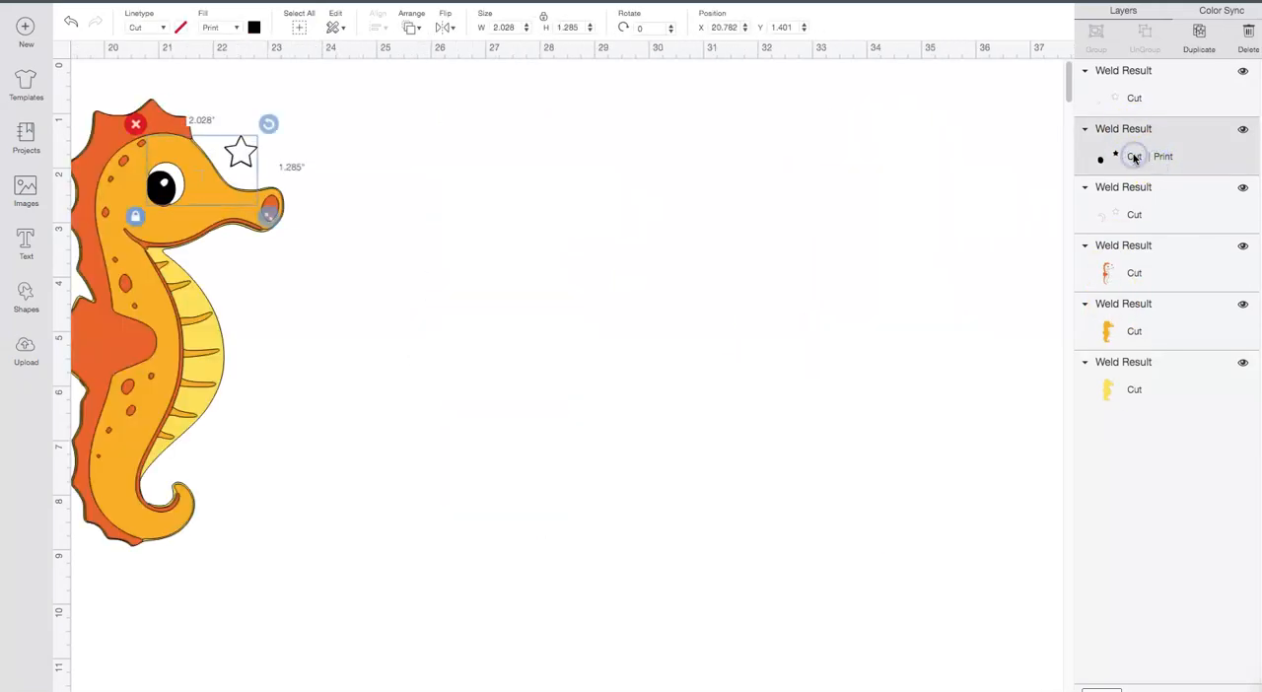
left_click(217, 27)
left_click(218, 48)
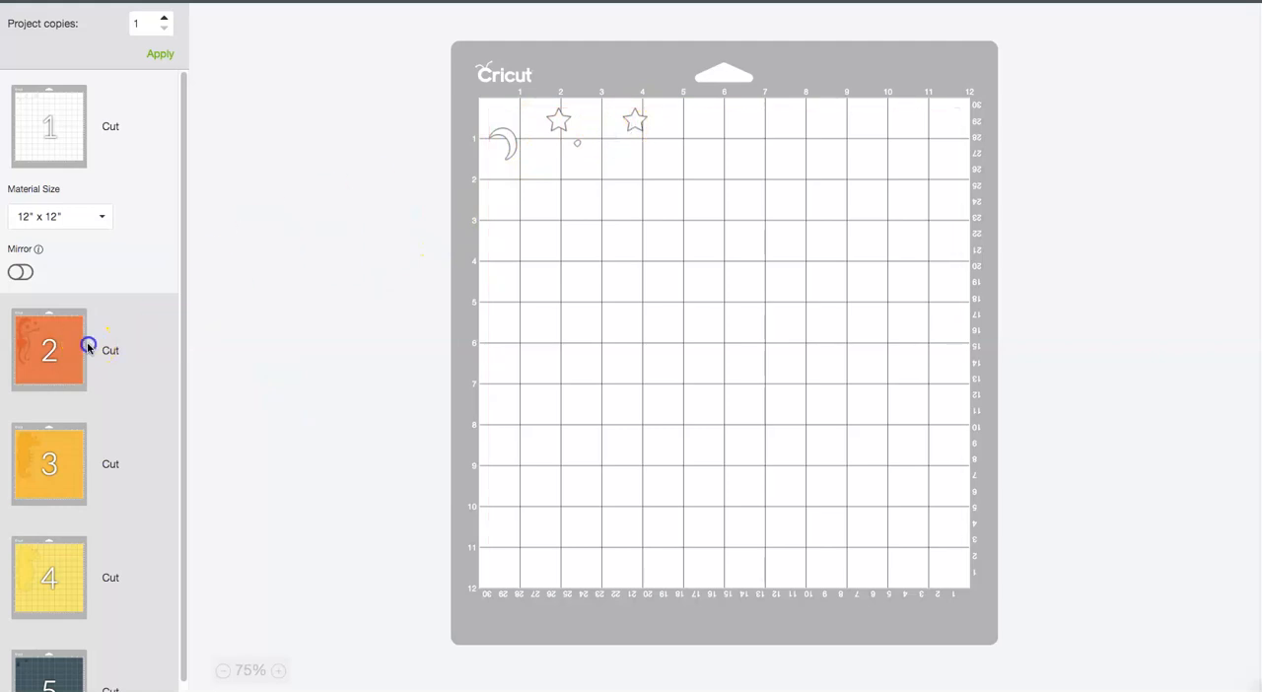
Step: Examine the cutting mats for the orange, golden, pale yellow and dark layers in the mat preview
left_click(87, 347)
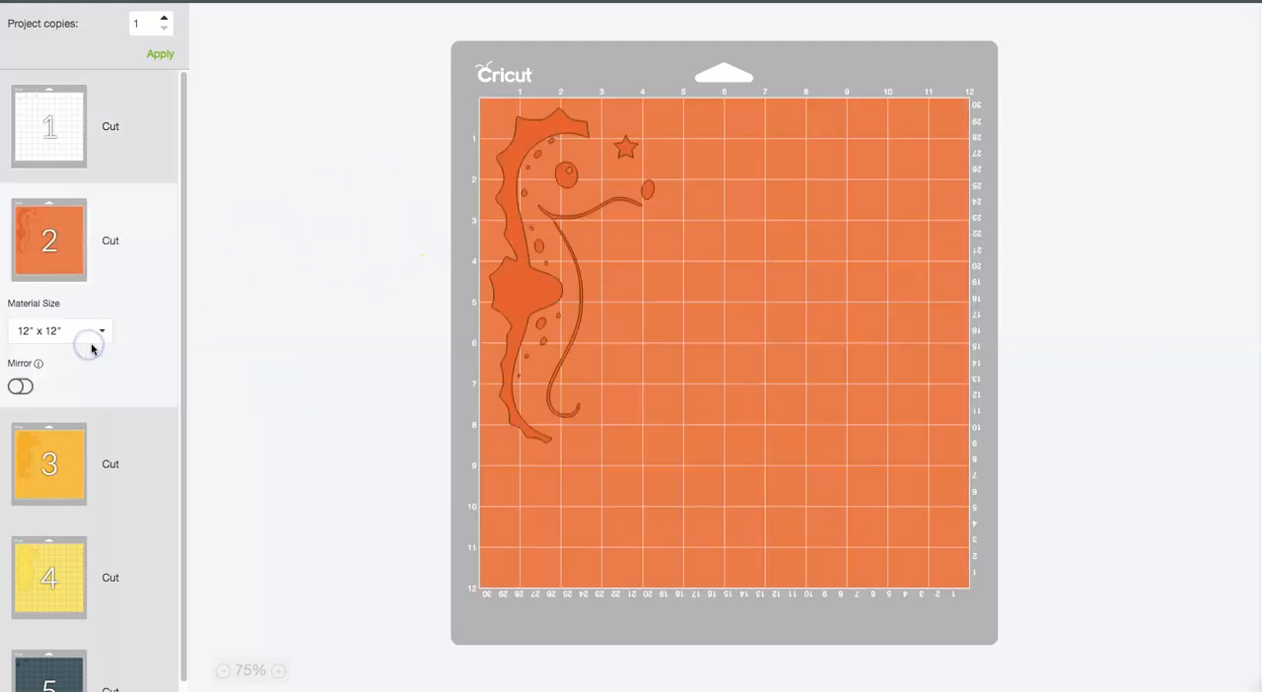
left_click(81, 457)
left_click(31, 586)
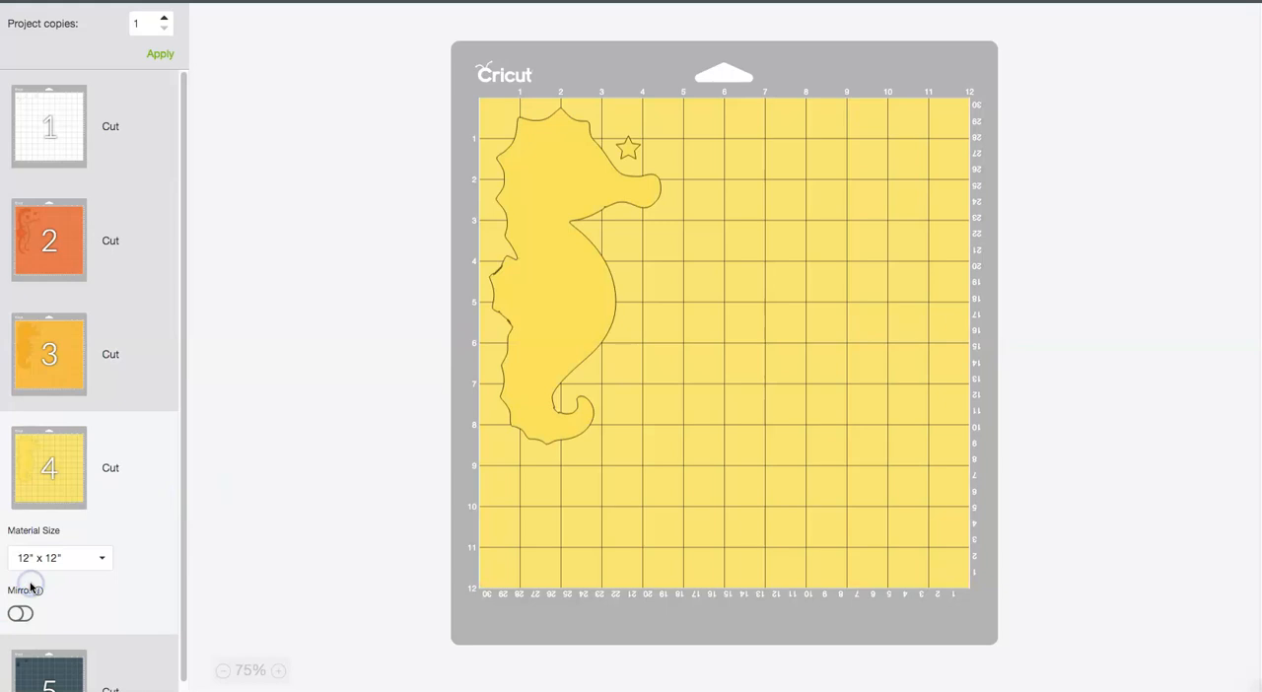
left_click(51, 668)
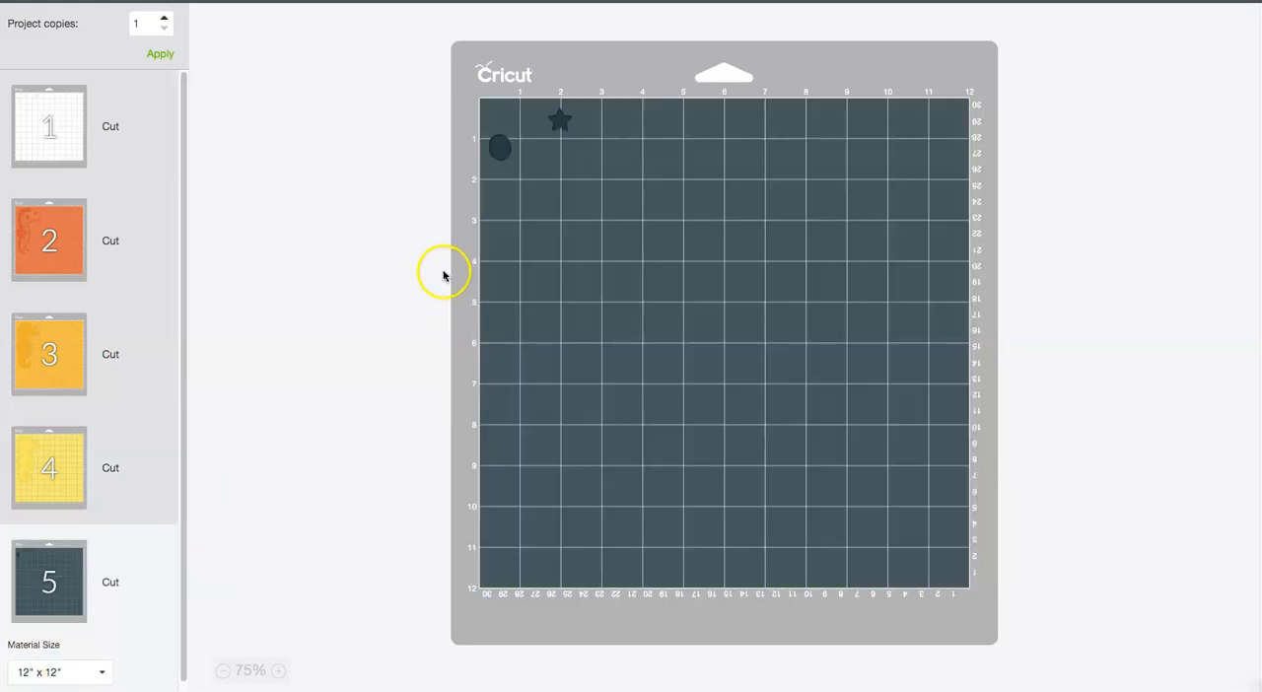
left_click_drag(182, 504, 194, 339)
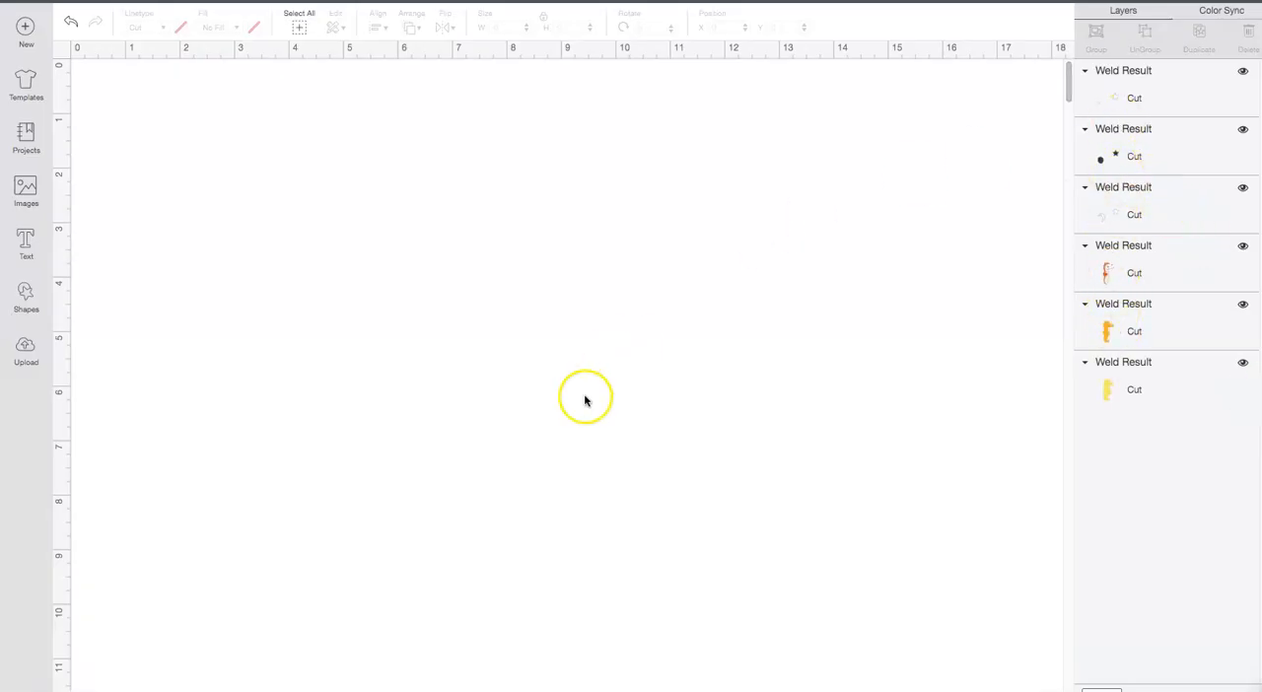
Step: Locate the seahorse on the canvas, select all its layers, set their position to X 0 and Y 0, and deselect them
left_click_drag(1071, 83, 1071, 16)
left_click(1155, 98)
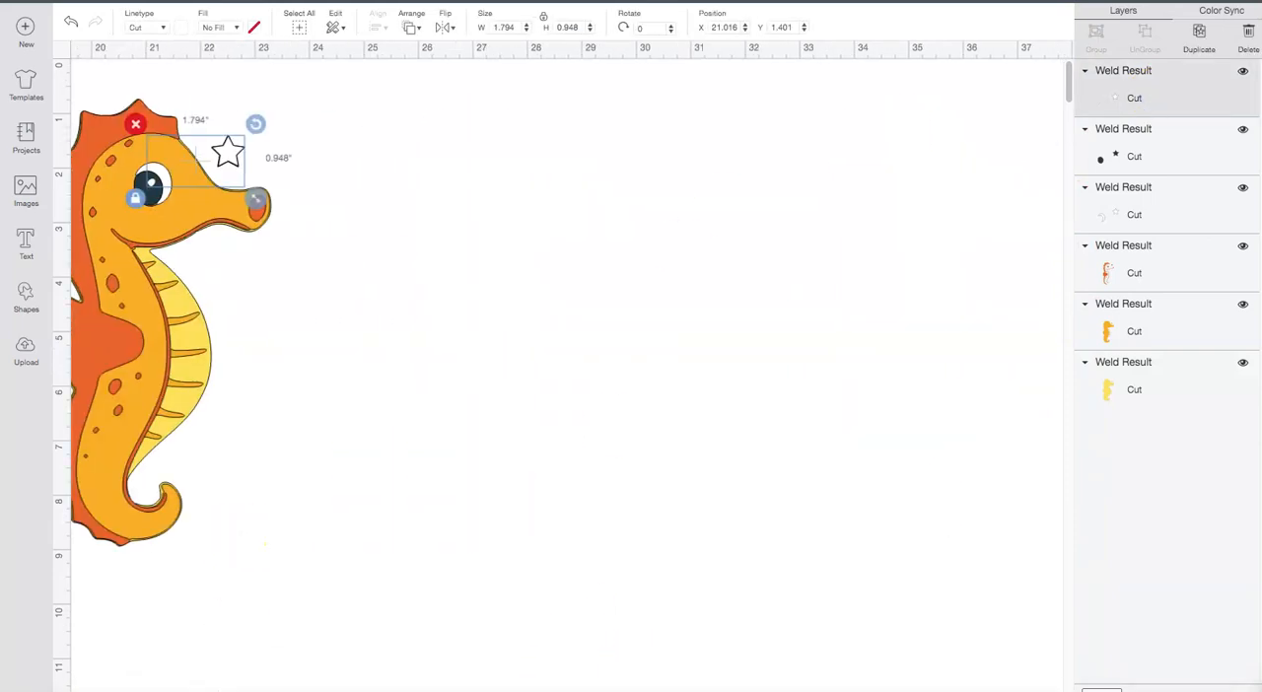
left_click_drag(169, 690, 134, 691)
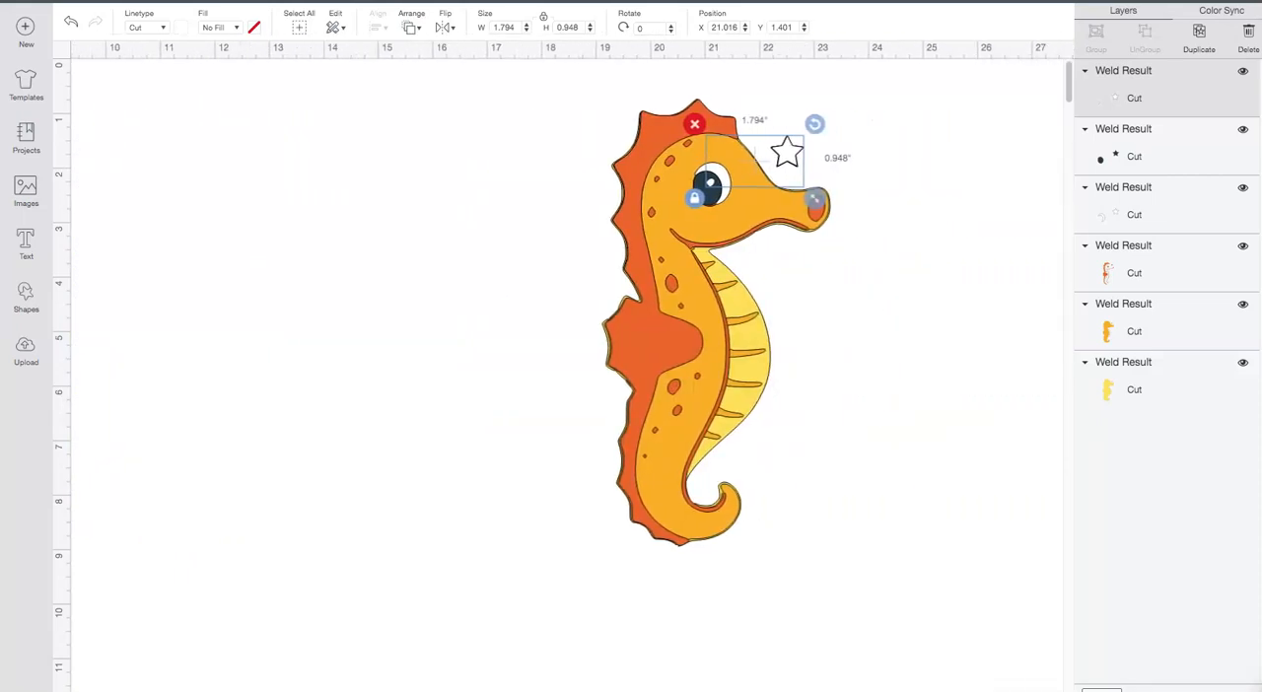
left_click_drag(901, 599, 511, 58)
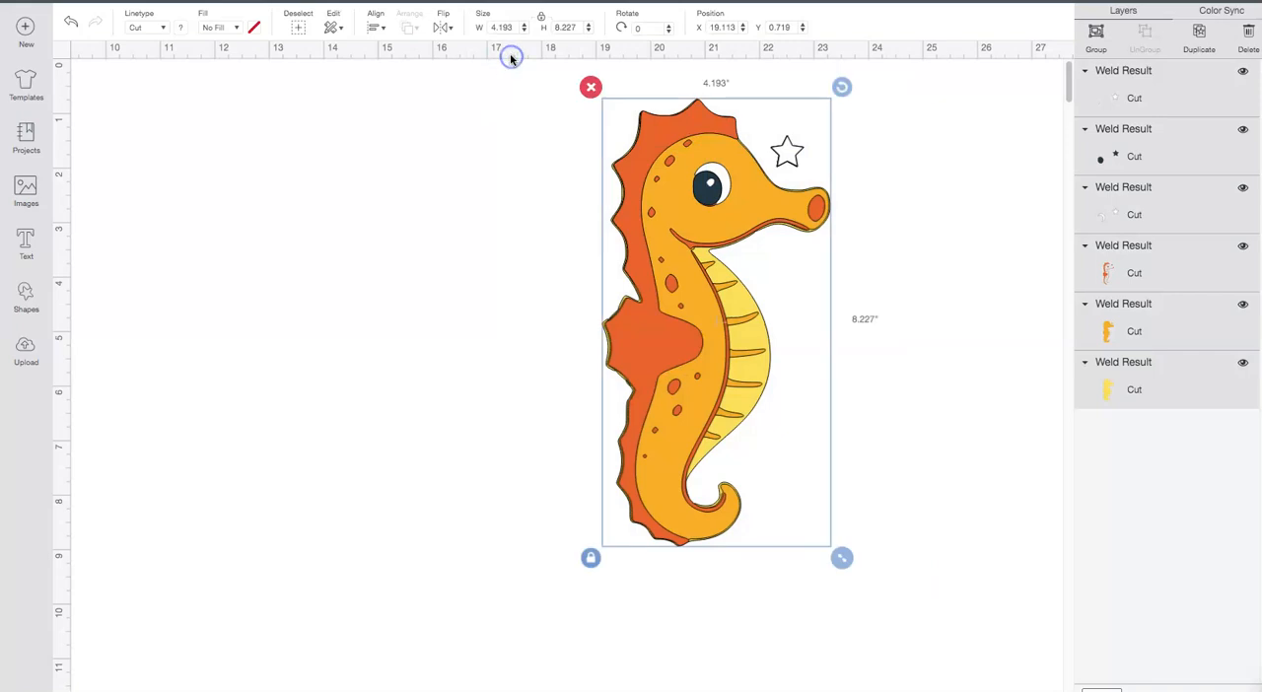
left_click(732, 26)
left_click(778, 28)
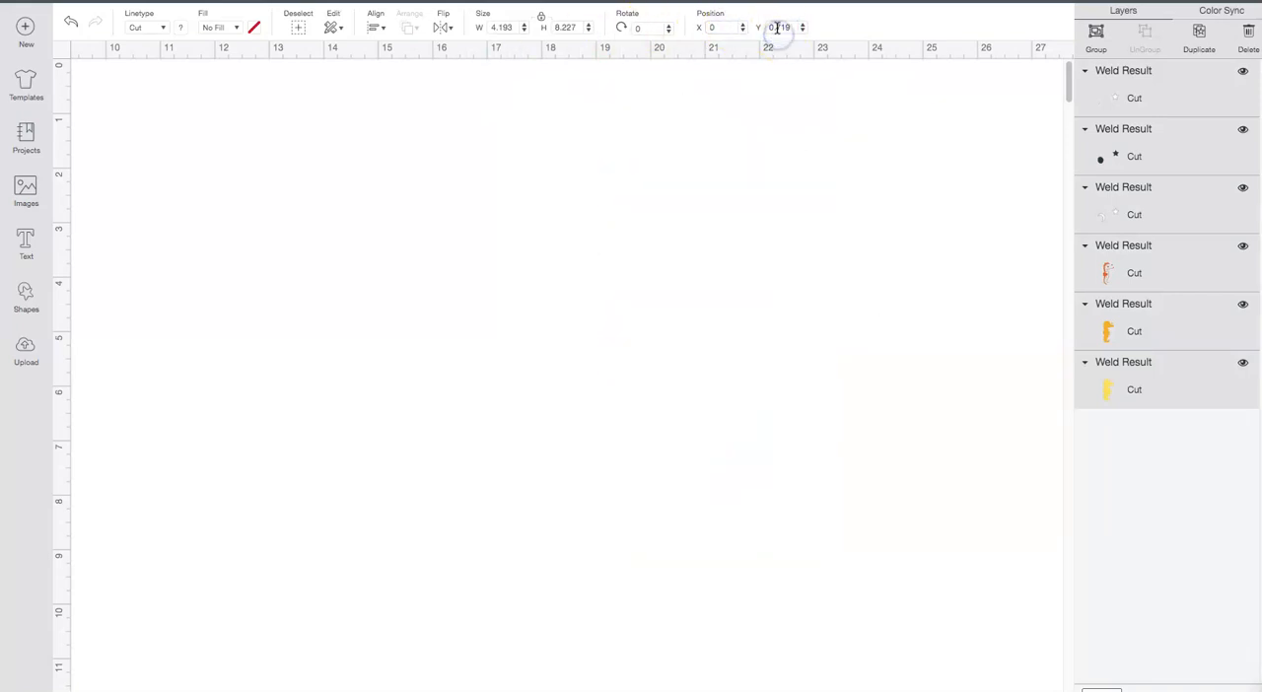
left_click(383, 458)
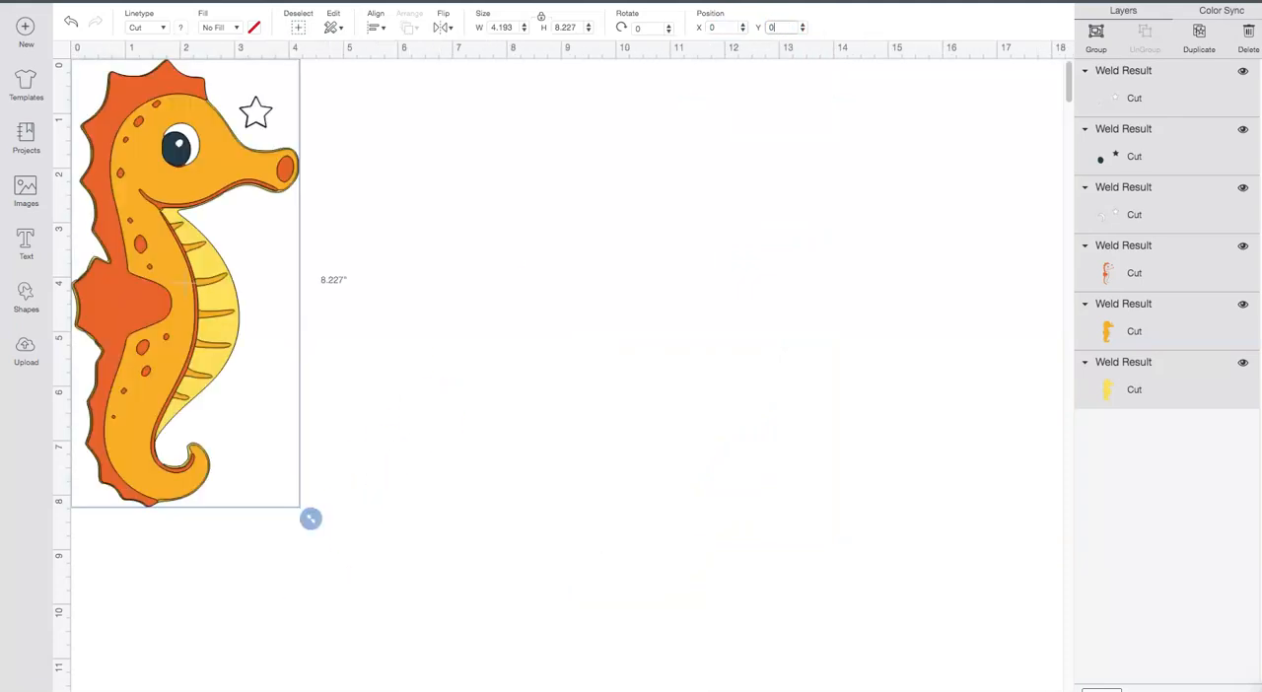
left_click(311, 589)
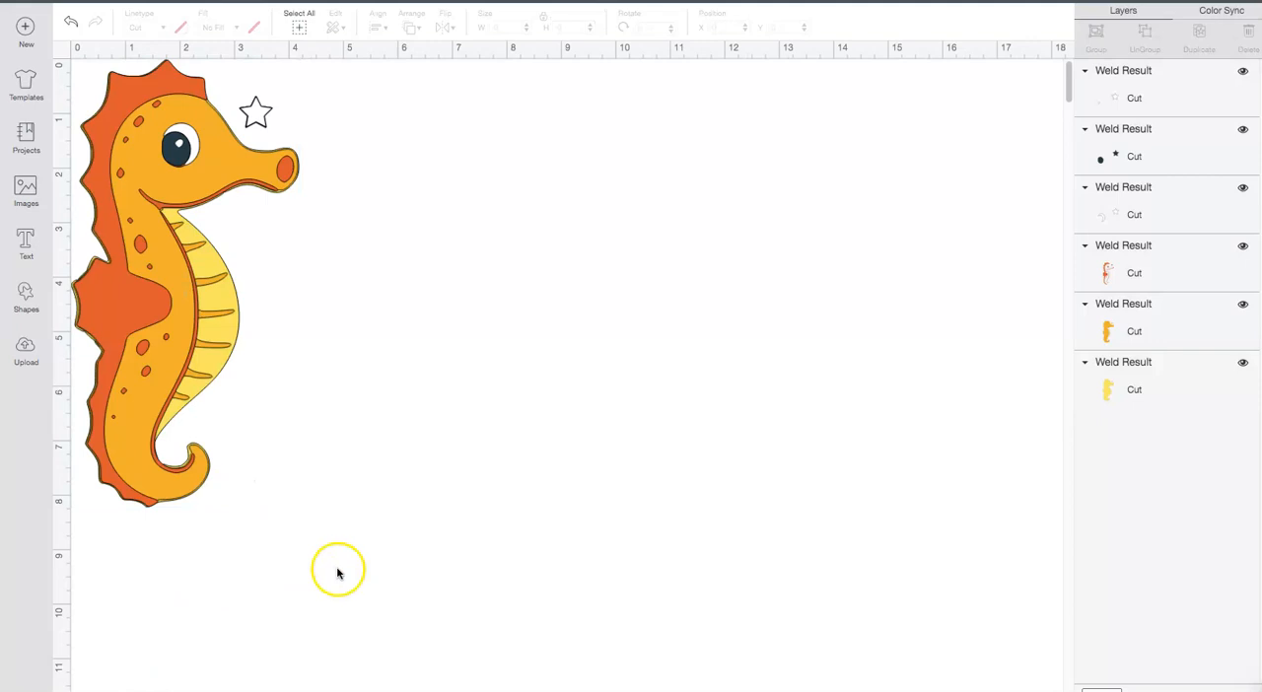
Step: Select all the seahorse layers, move them together to about X 3.25 and Y 0.79, and clear the selection
left_click_drag(260, 527, 91, 54)
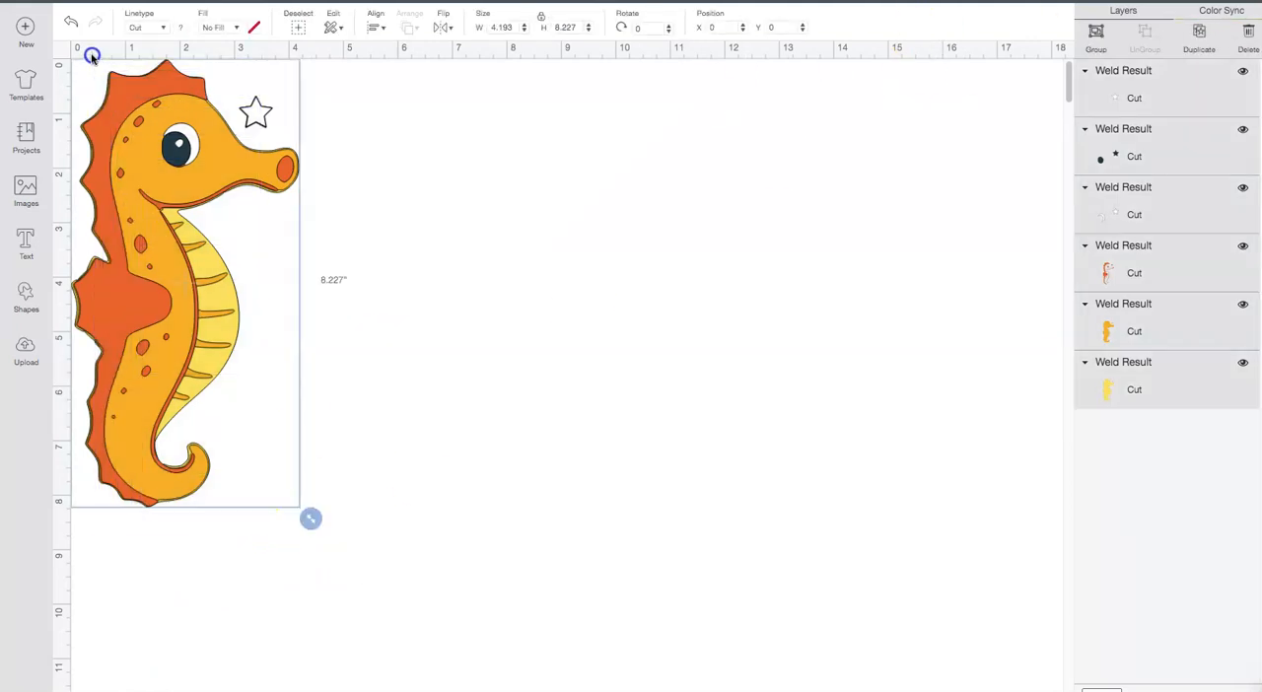
left_click_drag(164, 188, 340, 232)
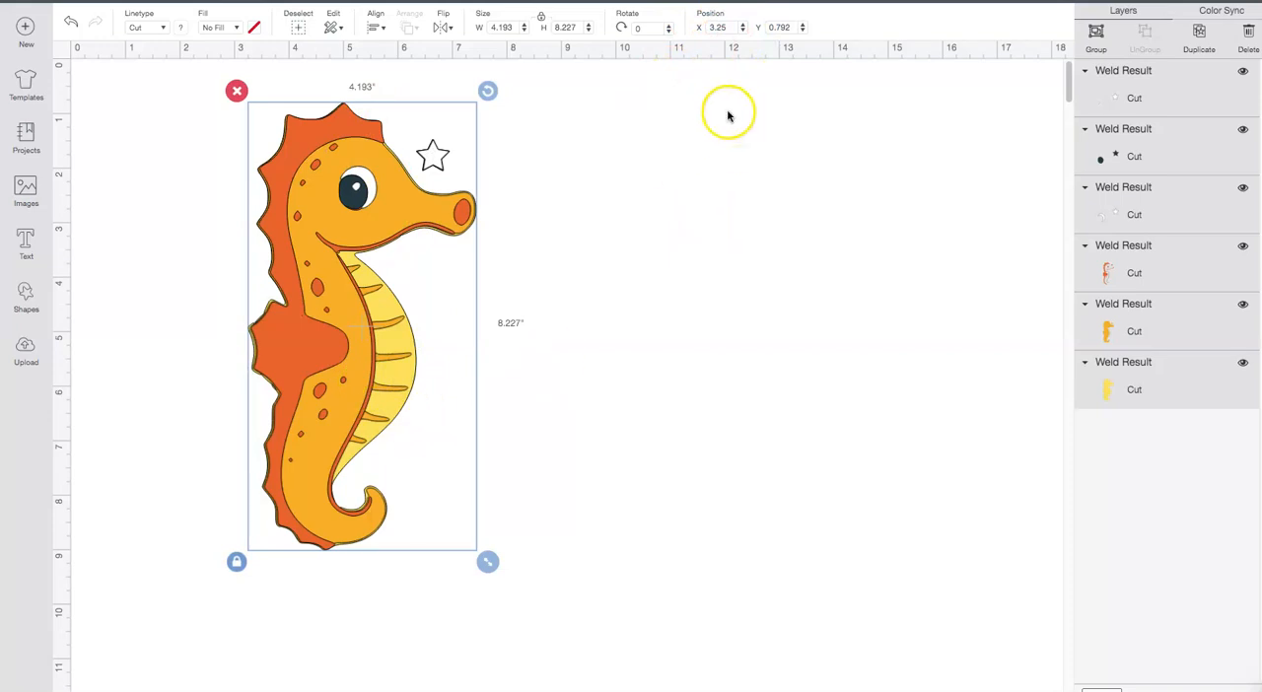
left_click(650, 164)
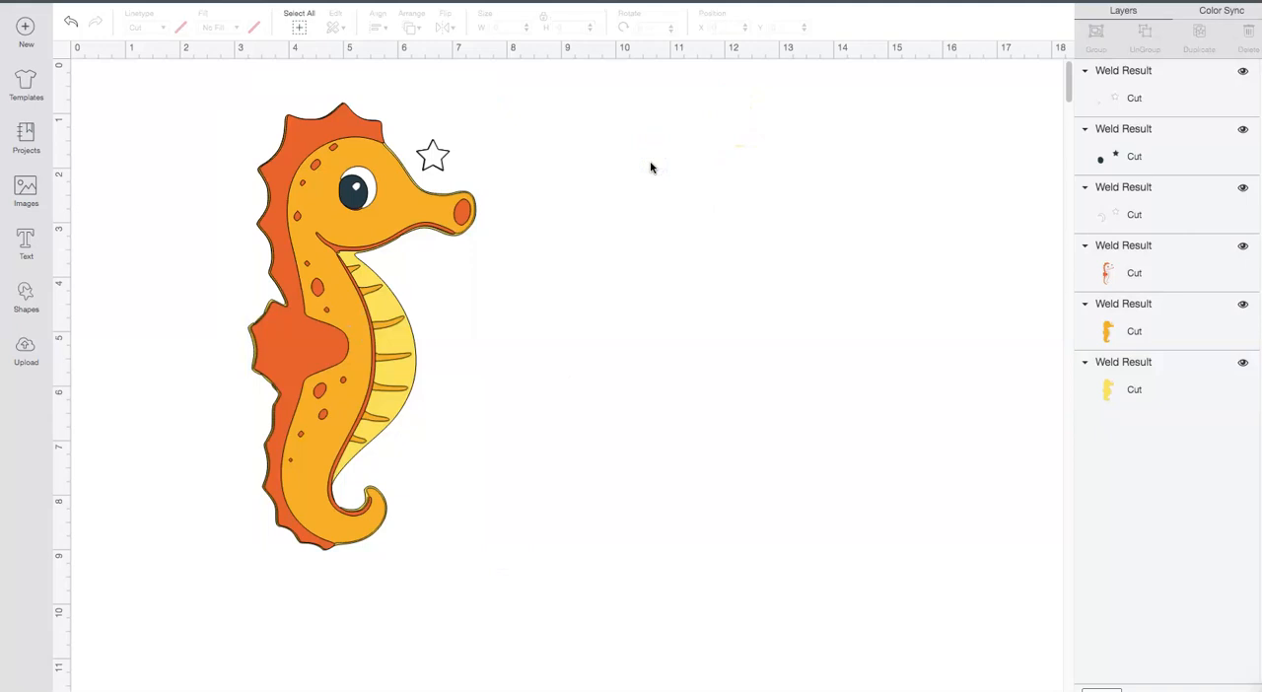
Step: Move the orange detail layer down out of alignment with the other seahorse layers, and undo that move
left_click_drag(440, 533, 419, 602)
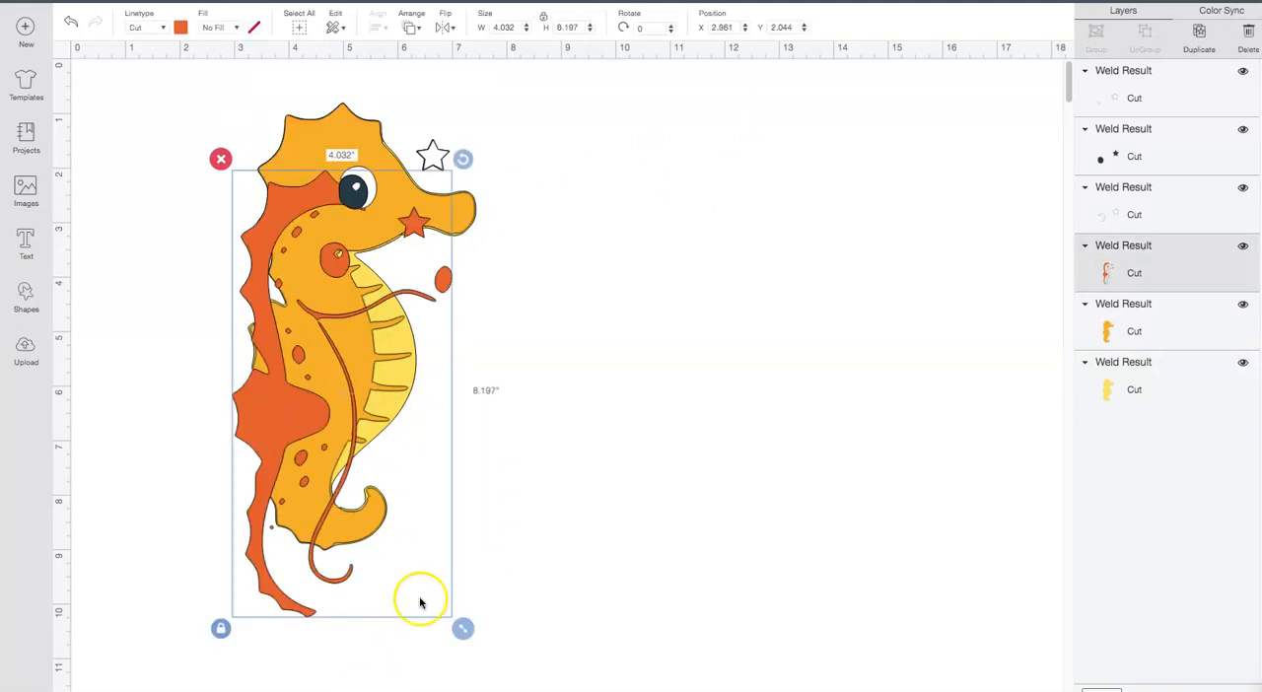
left_click(71, 20)
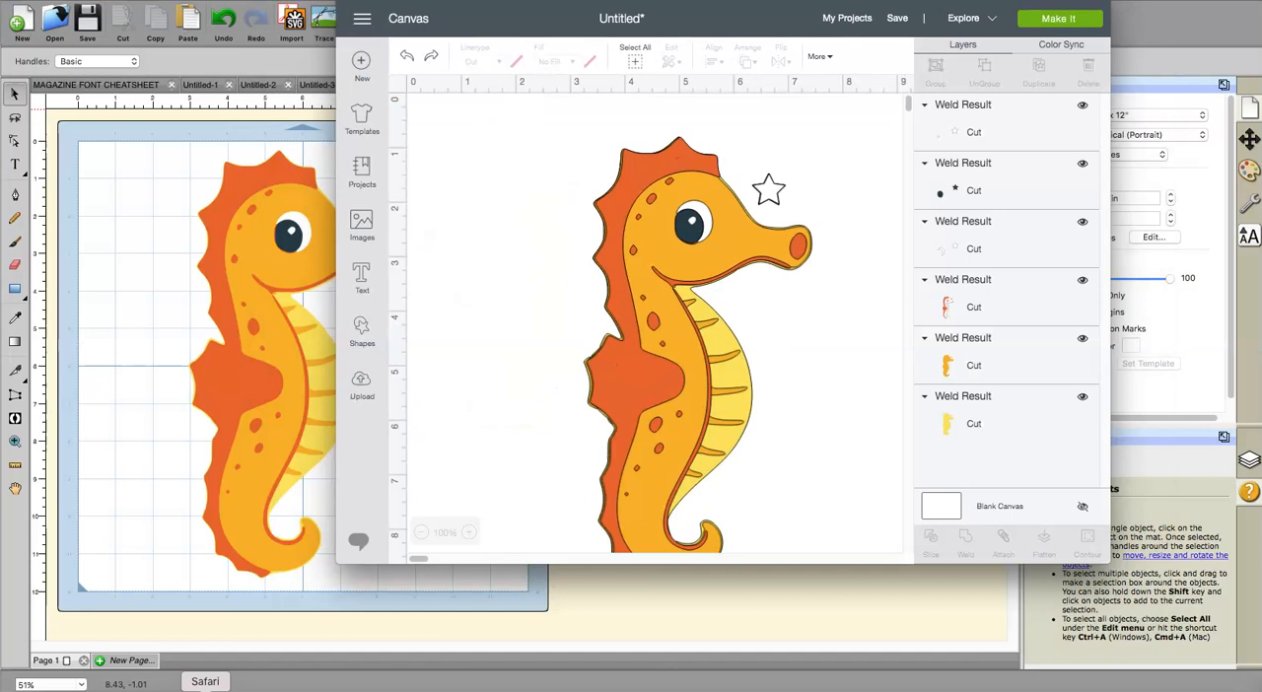
Step: Shift the design window aside to uncover the seahorse project in the program behind it
left_click_drag(422, 14, 581, 77)
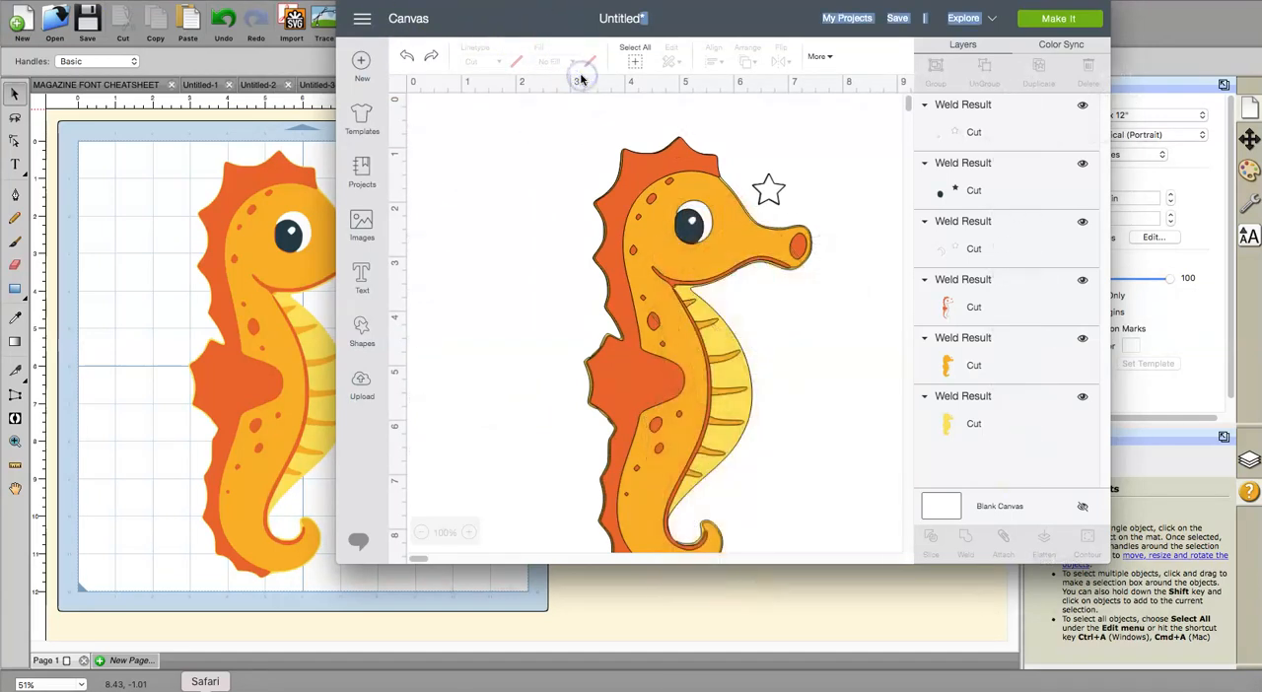